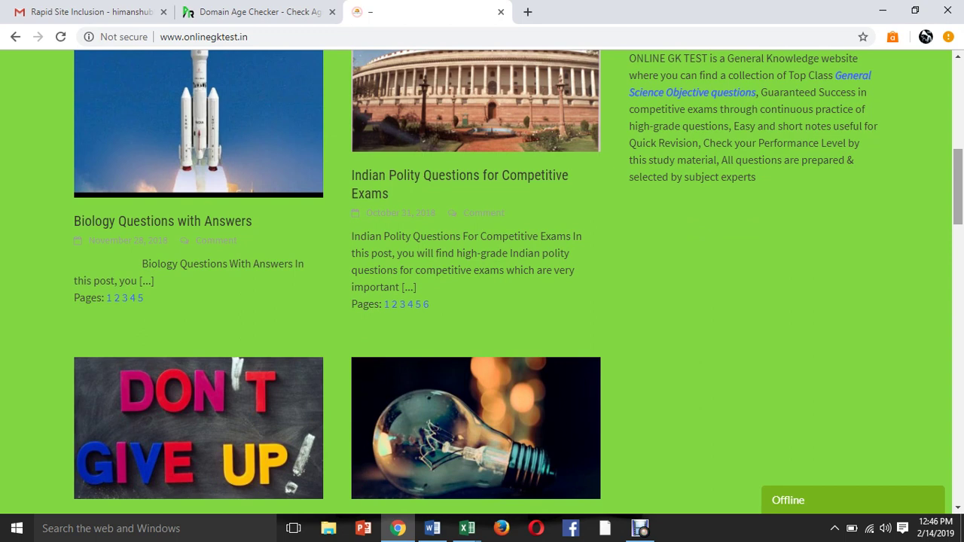
# Check onlinegktest.in in Prepostseo's domain age checker: created 05 September 2018, age 0 years, 5 months.
pyautogui.scroll(5, 482, 283)
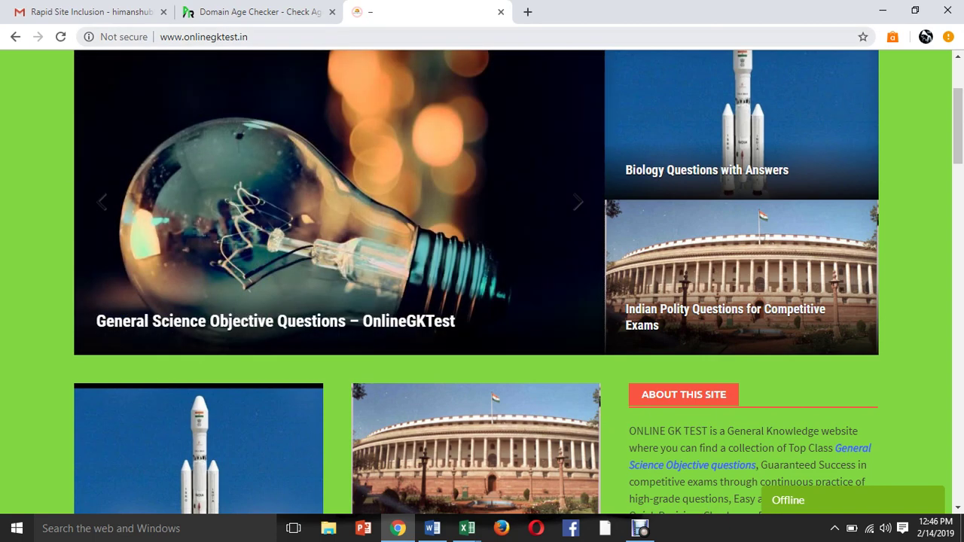
pyautogui.hotkey('ctrl', 'l')
pyautogui.hotkey('ctrl', 'c')
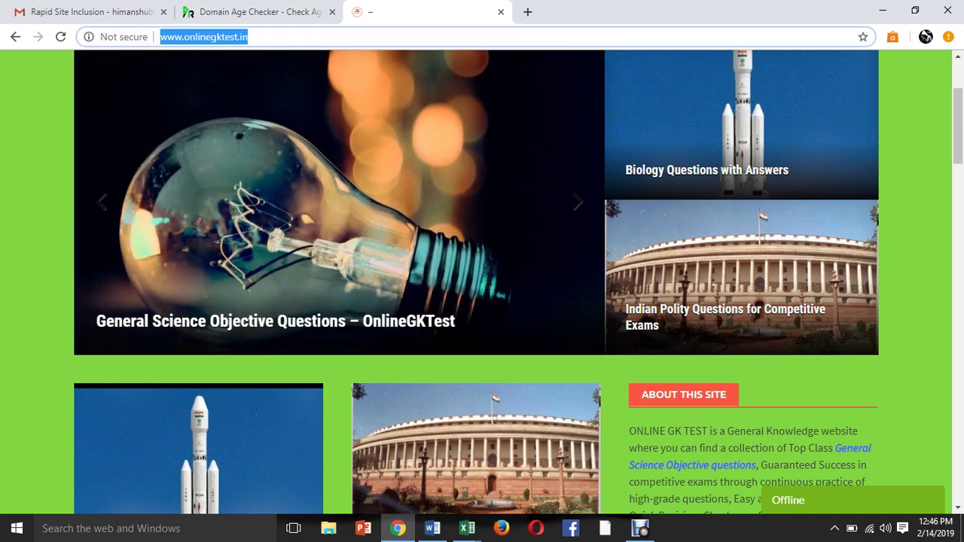
pyautogui.click(252, 12)
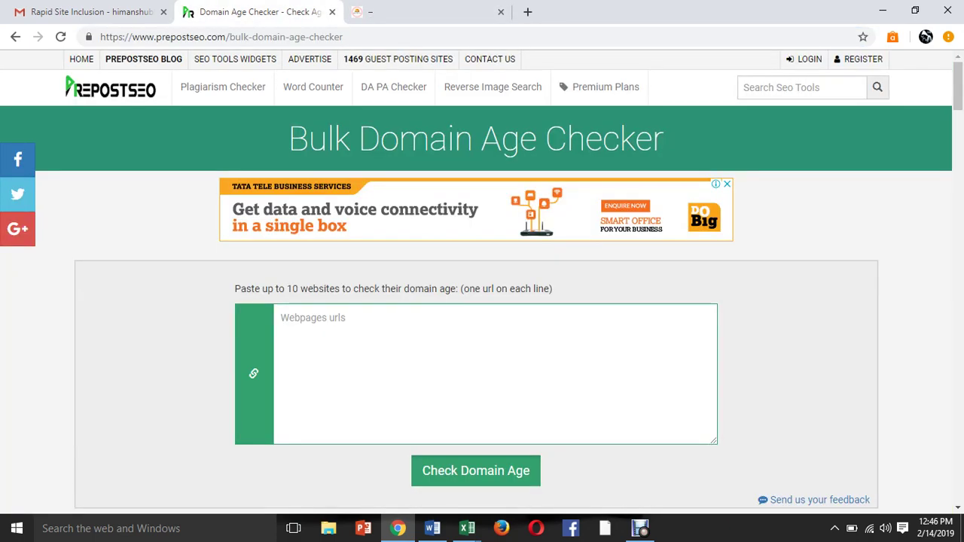
pyautogui.hotkey('ctrl', 'v')
pyautogui.click(475, 471)
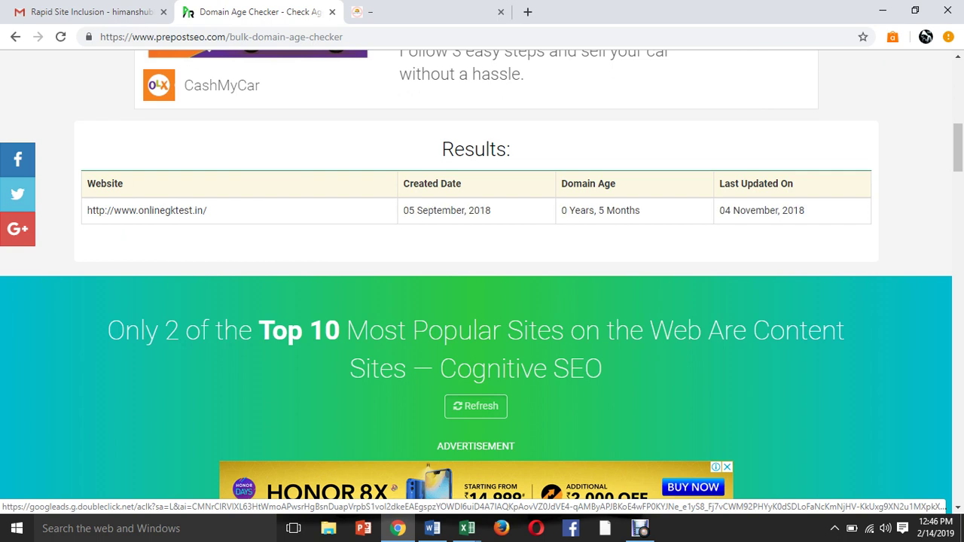
pyautogui.moveTo(598, 210); pyautogui.dragTo(641, 210)
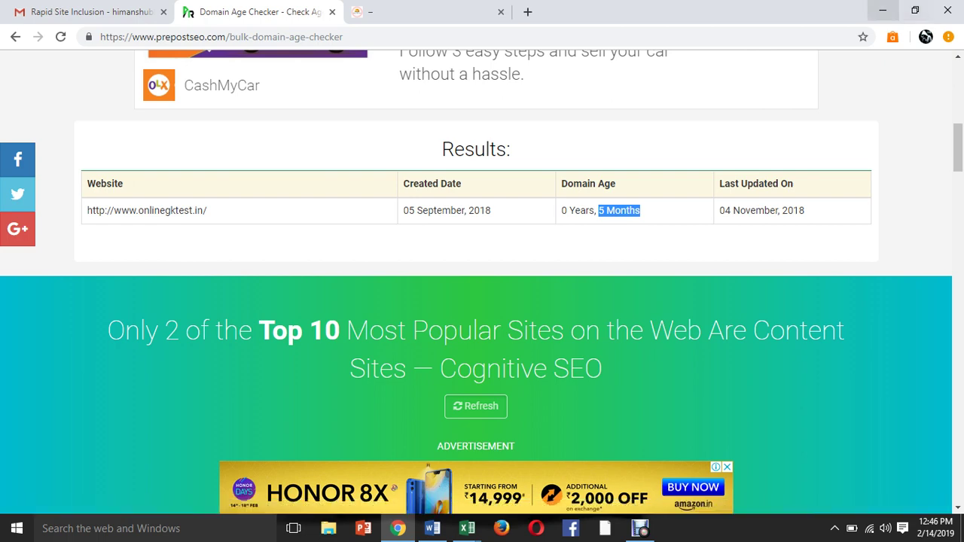
pyautogui.click(883, 11)
# Create a desktop Word document named 'GK Online Test SEO Recommendation Report' and open it.
pyautogui.rightClick(635, 53)
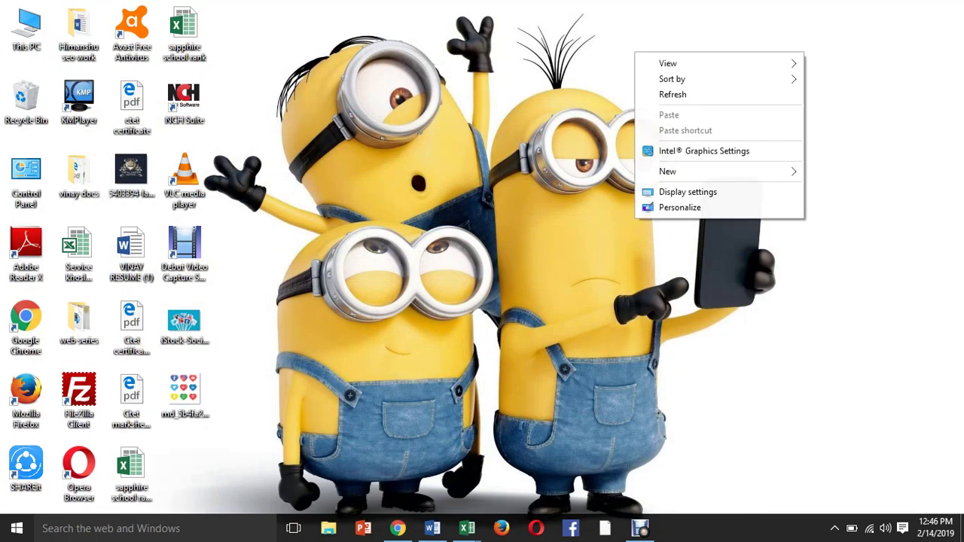
pyautogui.moveTo(678, 171)
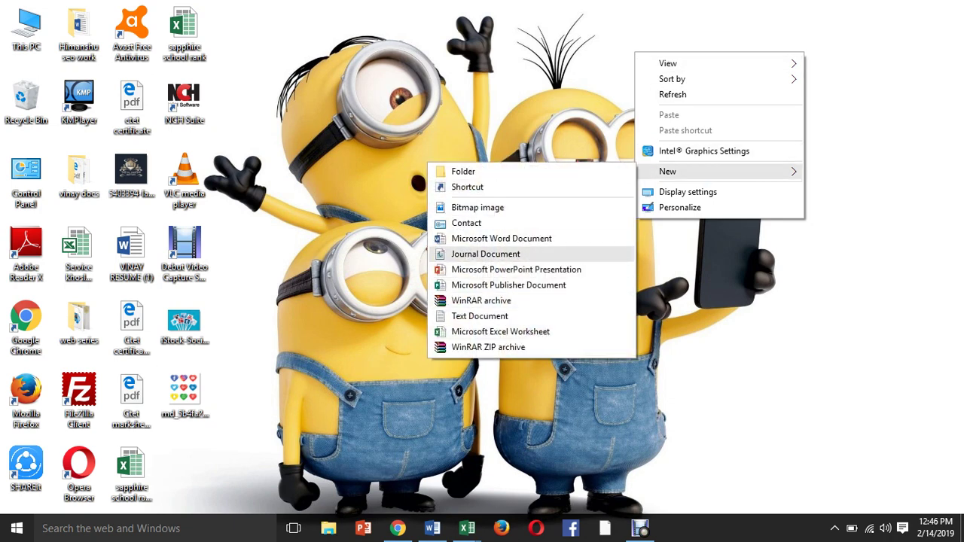
pyautogui.click(501, 238)
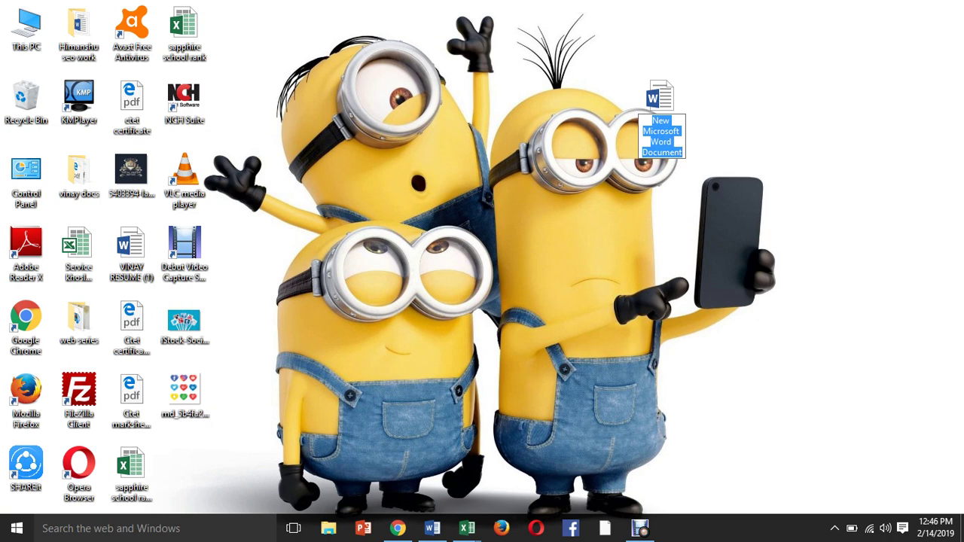
pyautogui.write('G')
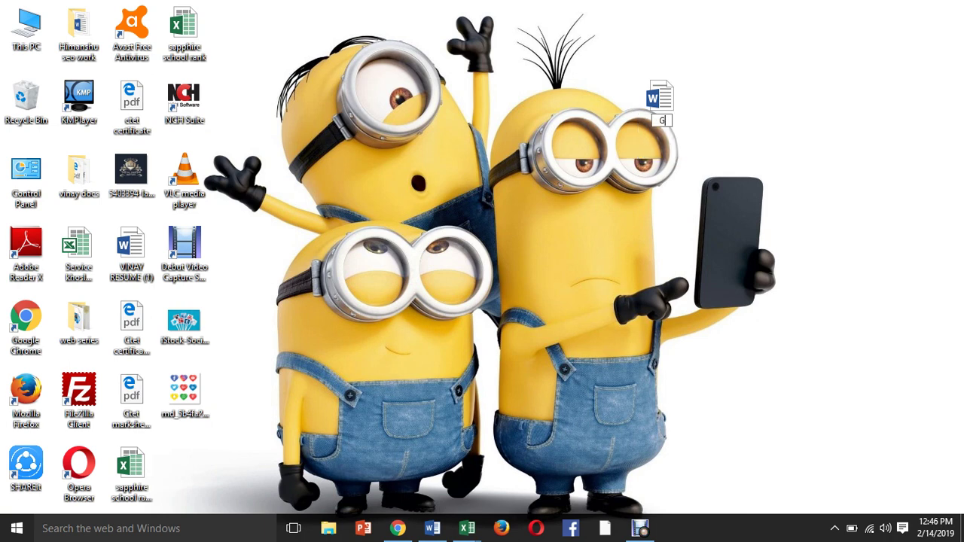
pyautogui.write('K Online Te')
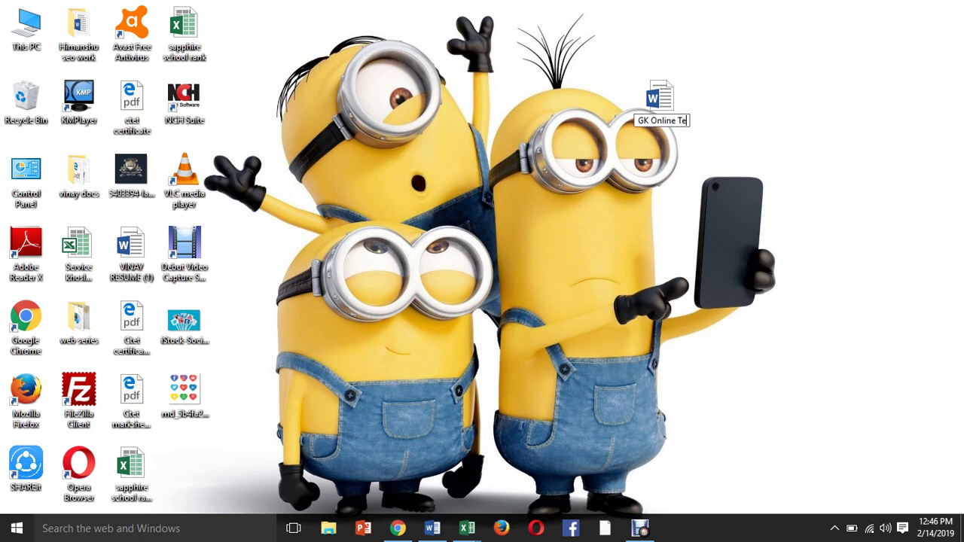
pyautogui.write('st SE')
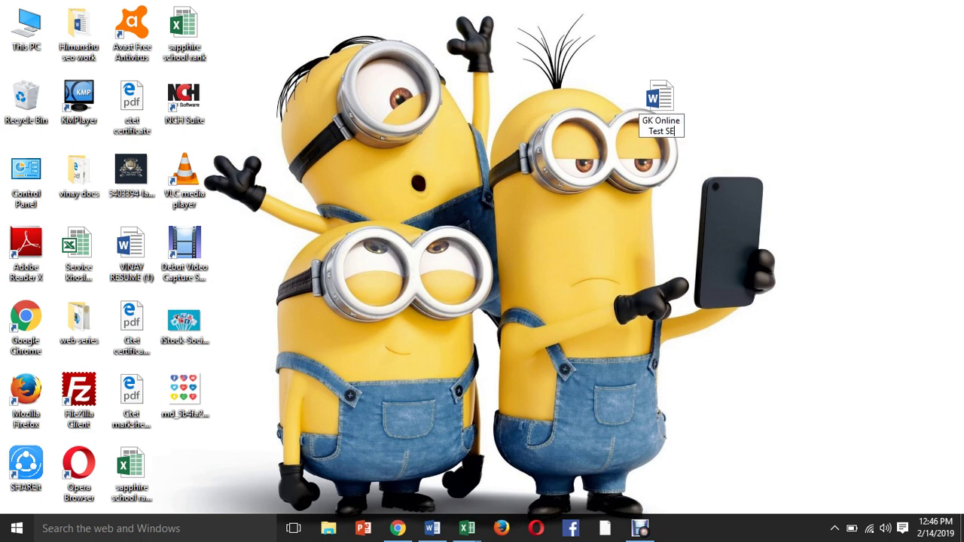
pyautogui.write('O Reco')
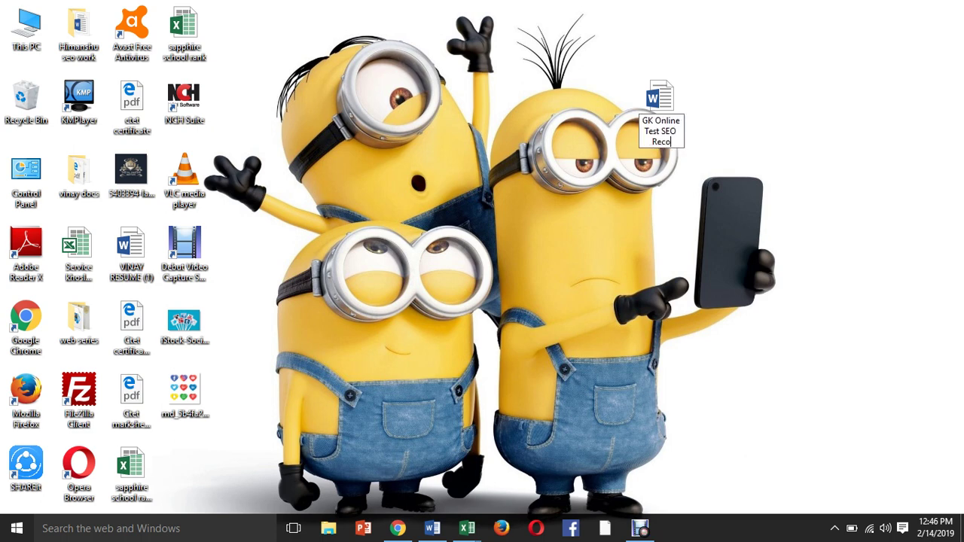
pyautogui.write('mmend')
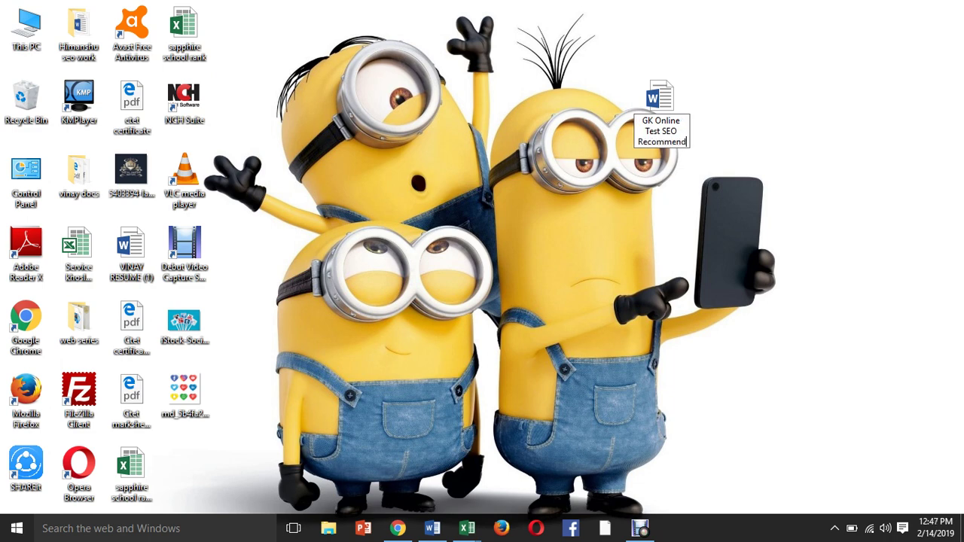
pyautogui.write('ation R')
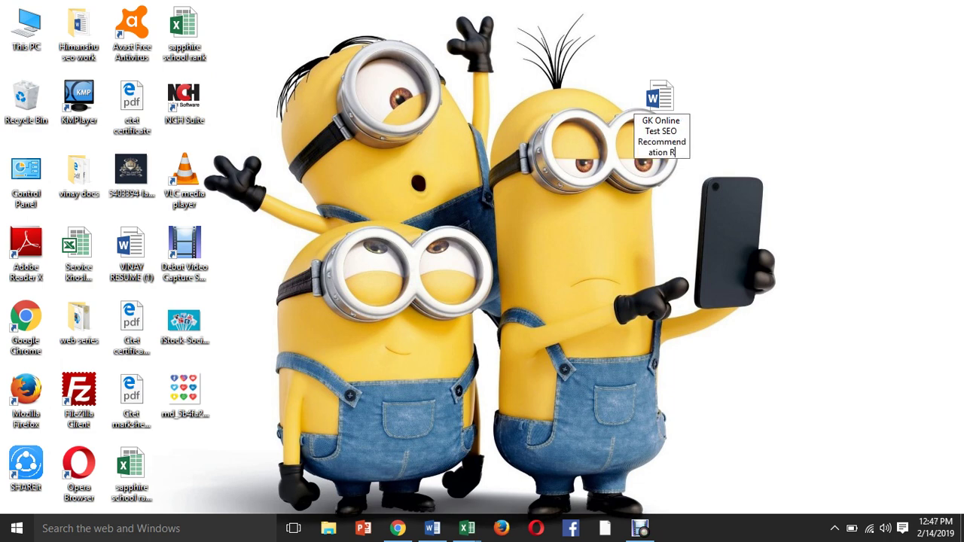
pyautogui.write('eport')
pyautogui.press('Return')
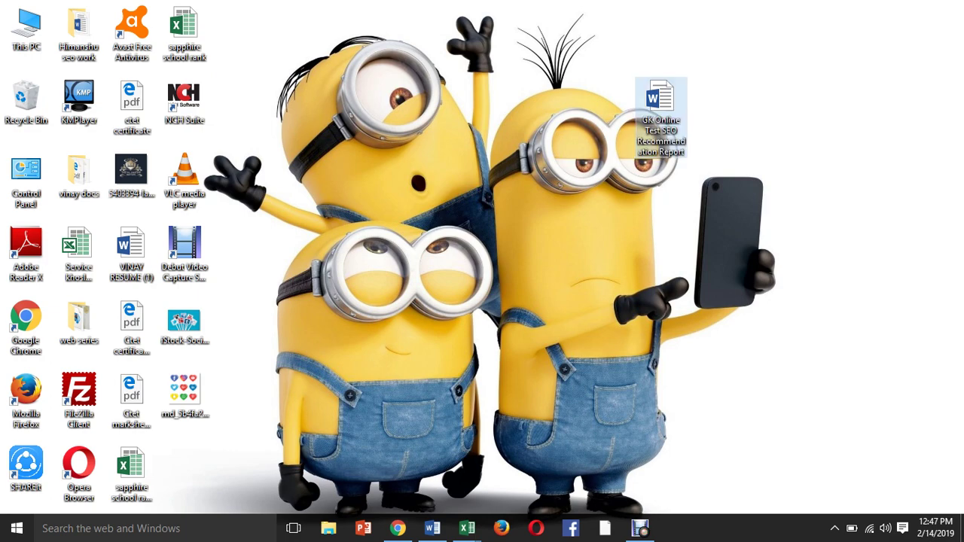
pyautogui.press('Return')
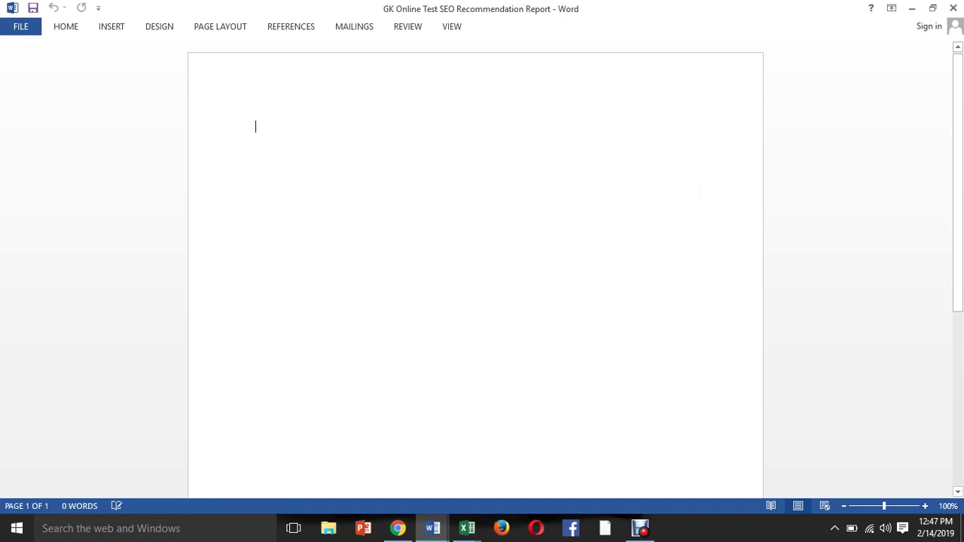
# Start a numbered list with '1. Domain age: 5 months'.
pyautogui.press('Return')
pyautogui.write('1')
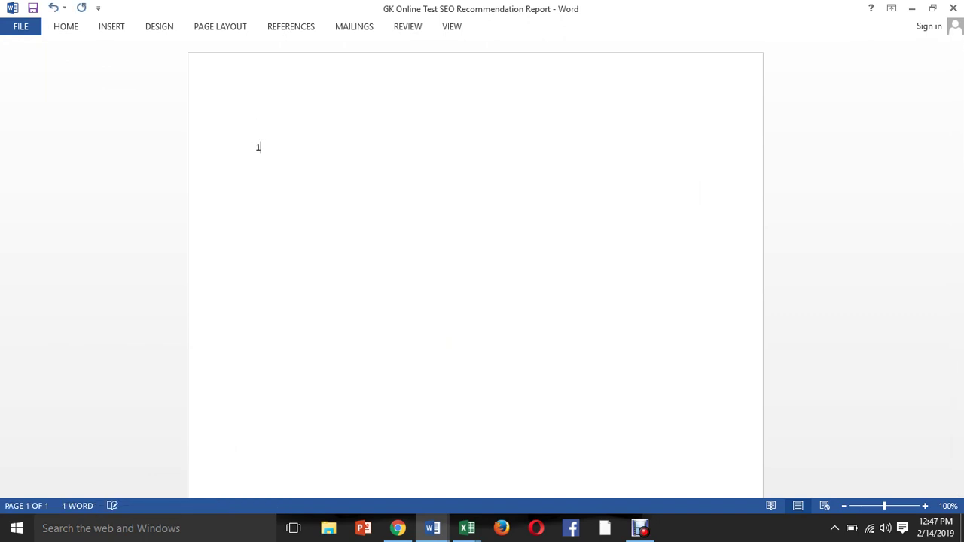
pyautogui.write('. Domain Ga')
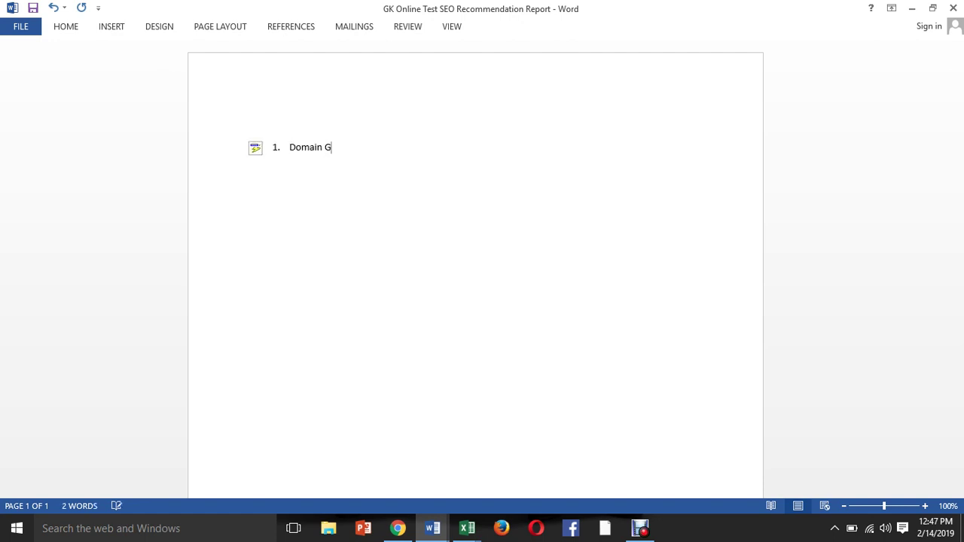
pyautogui.press('BackSpace')
pyautogui.press('BackSpace')
pyautogui.write('age:')
pyautogui.click(255, 125)
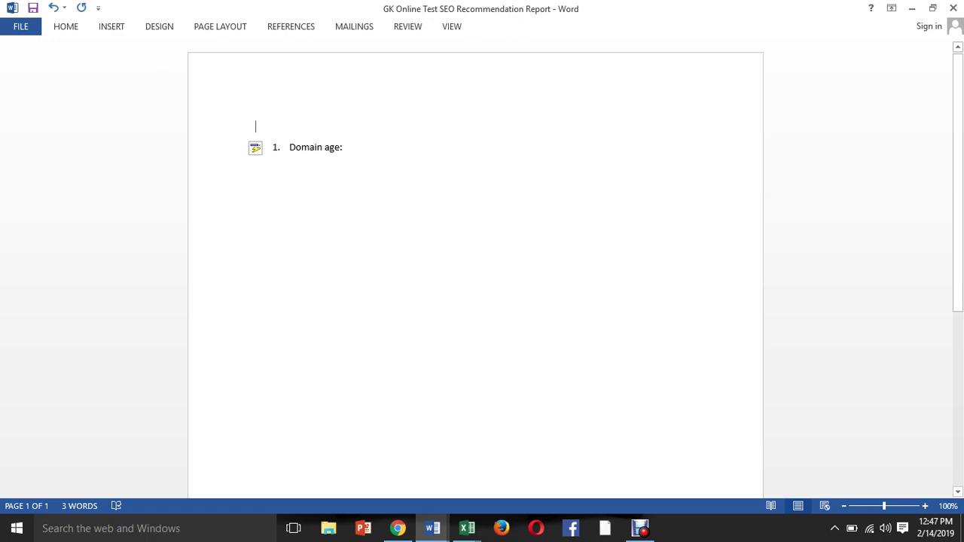
pyautogui.click(344, 147)
pyautogui.write('5 mo')
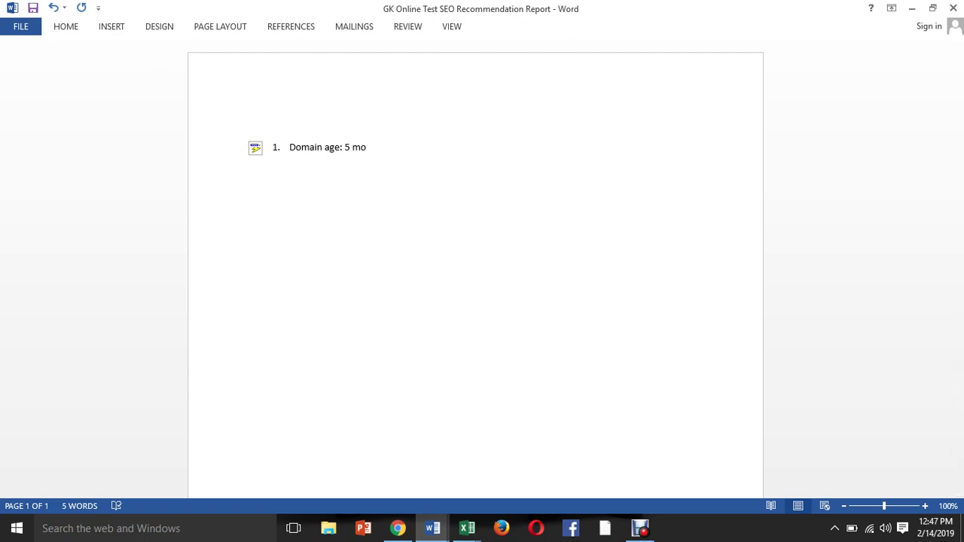
pyautogui.write('nths')
# Add the second item 'Canonical issue:' and begin a third list item.
pyautogui.press('Return')
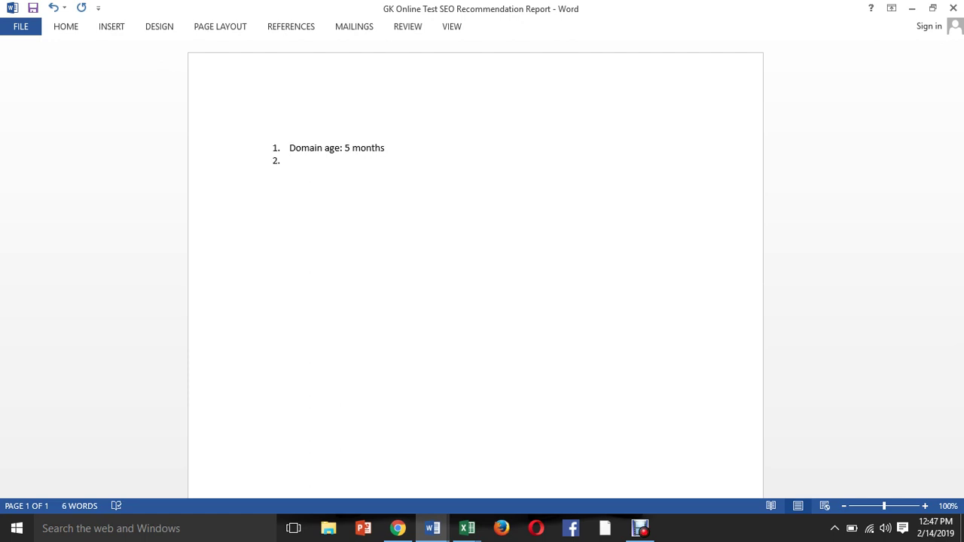
pyautogui.write('Canonical issue')
pyautogui.press('Return')
pyautogui.write(';')
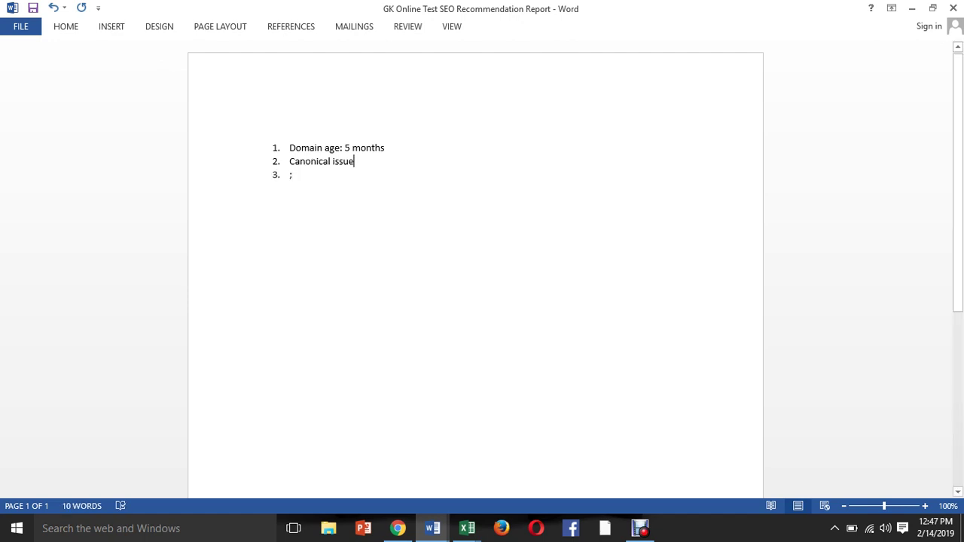
pyautogui.write(':')
pyautogui.click(397, 528)
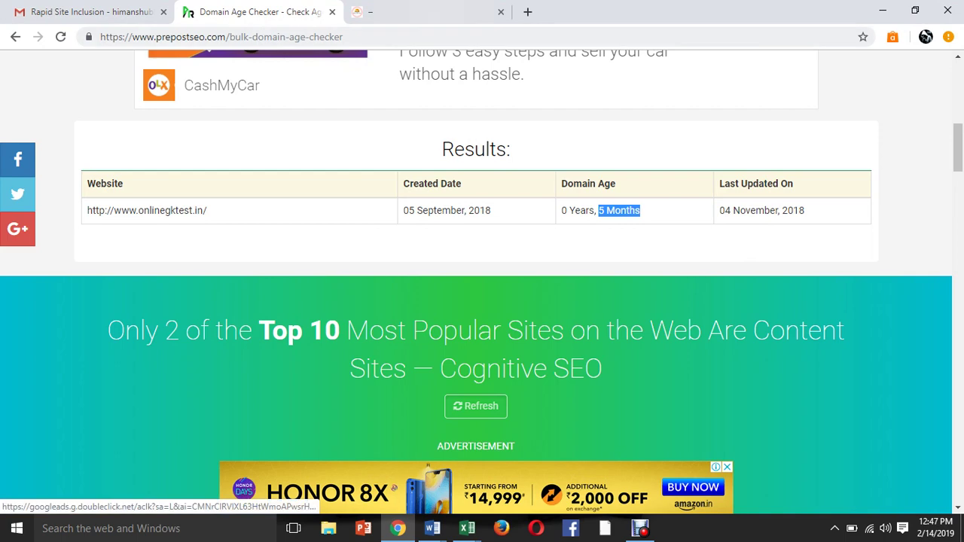
pyautogui.hotkey('ctrl', 'Tab')
pyautogui.click(248, 37)
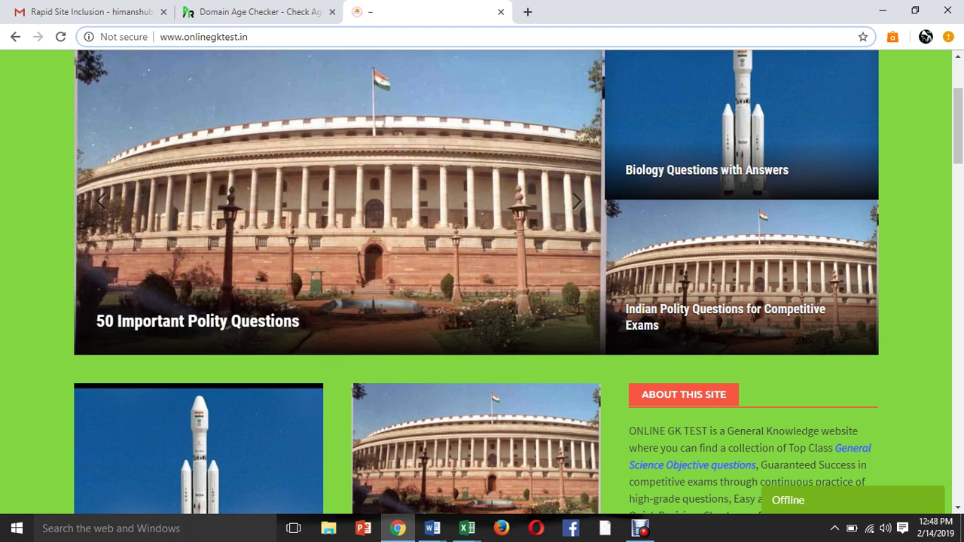
pyautogui.write('/')
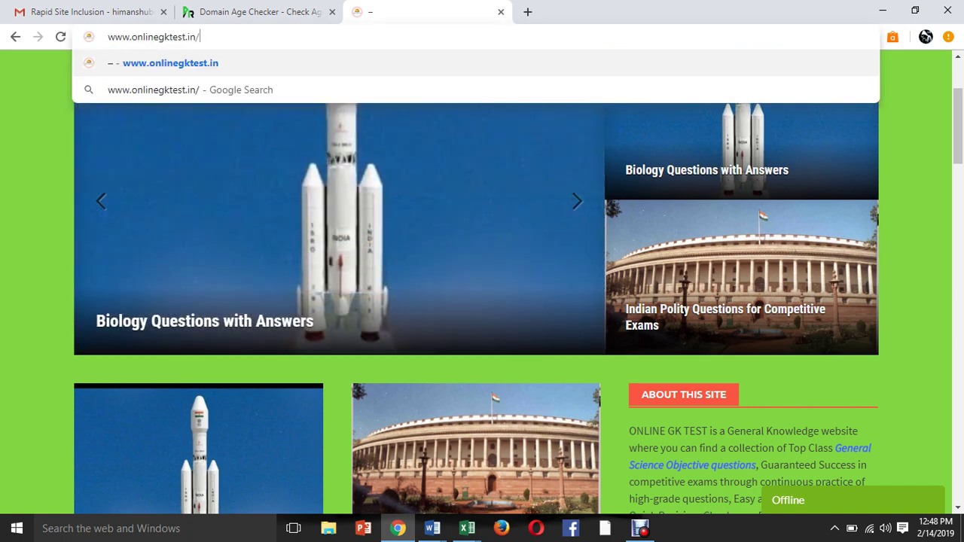
pyautogui.write('index')
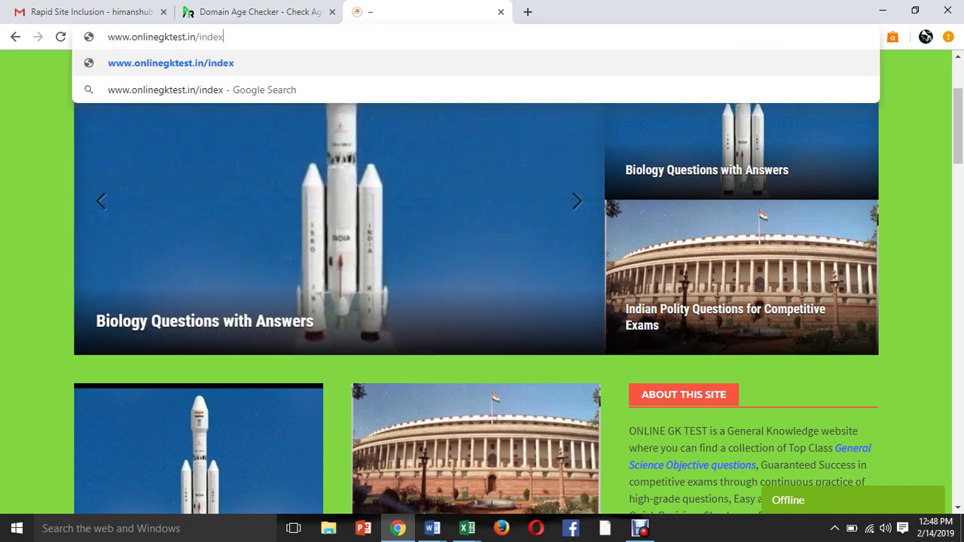
pyautogui.write('.php')
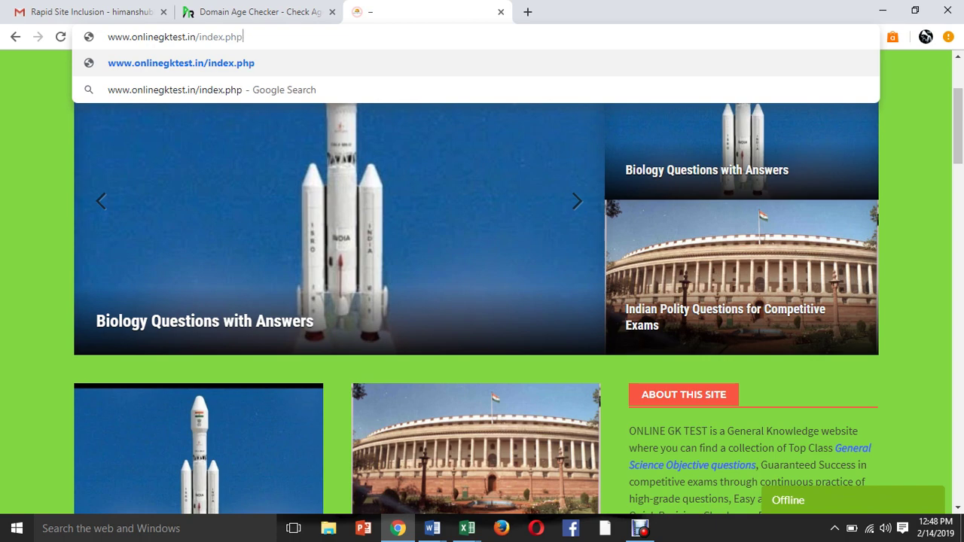
pyautogui.press('Return')
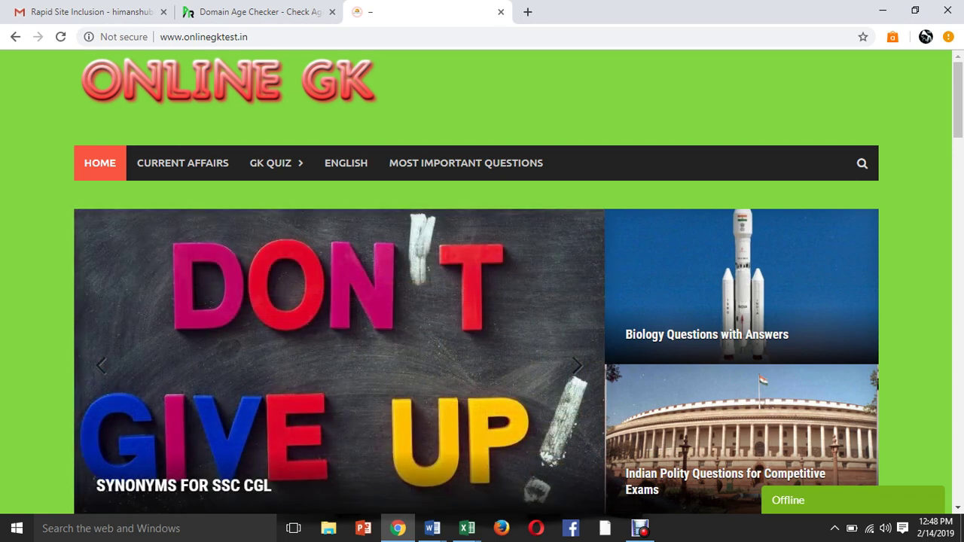
pyautogui.click(527, 12)
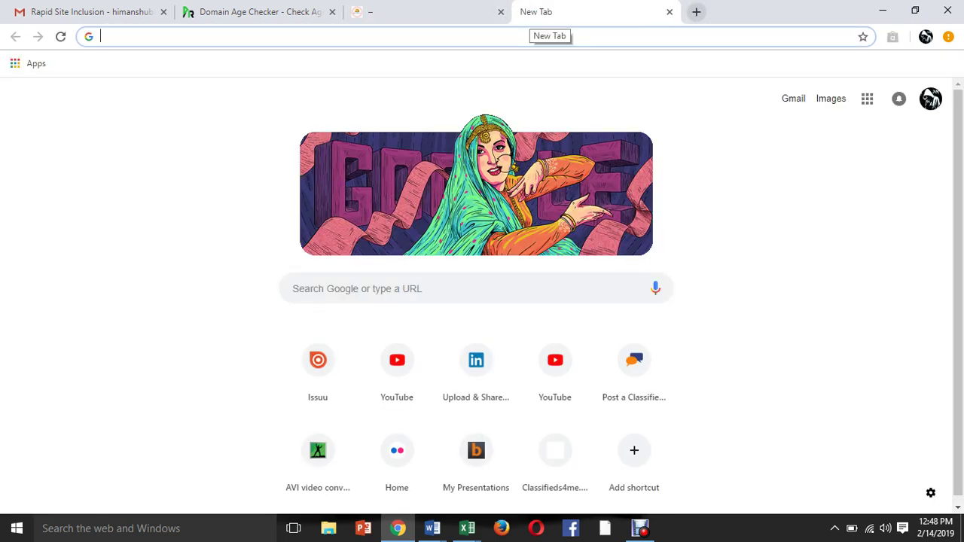
# Load sisoft.in, then sisoft.in/index.php, in the new tab.
pyautogui.write('si')
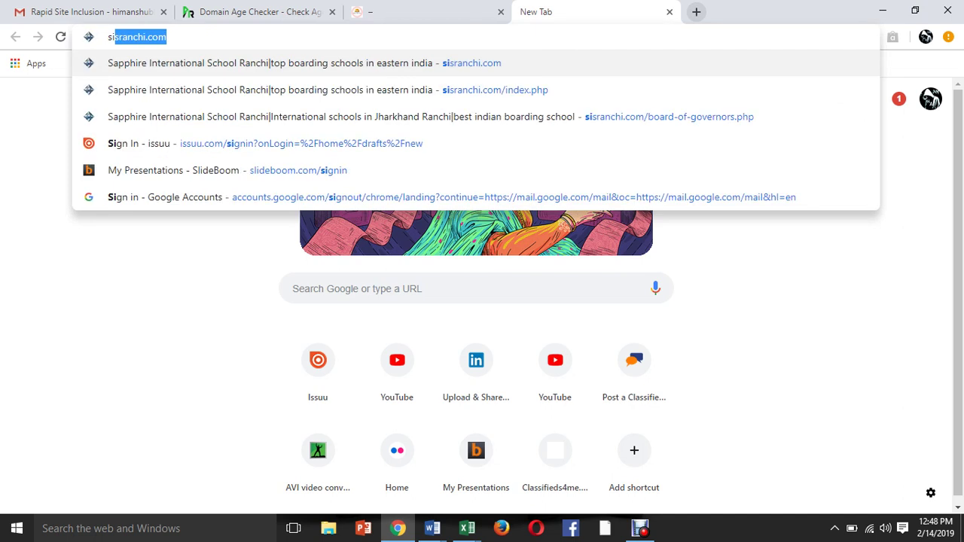
pyautogui.write('s')
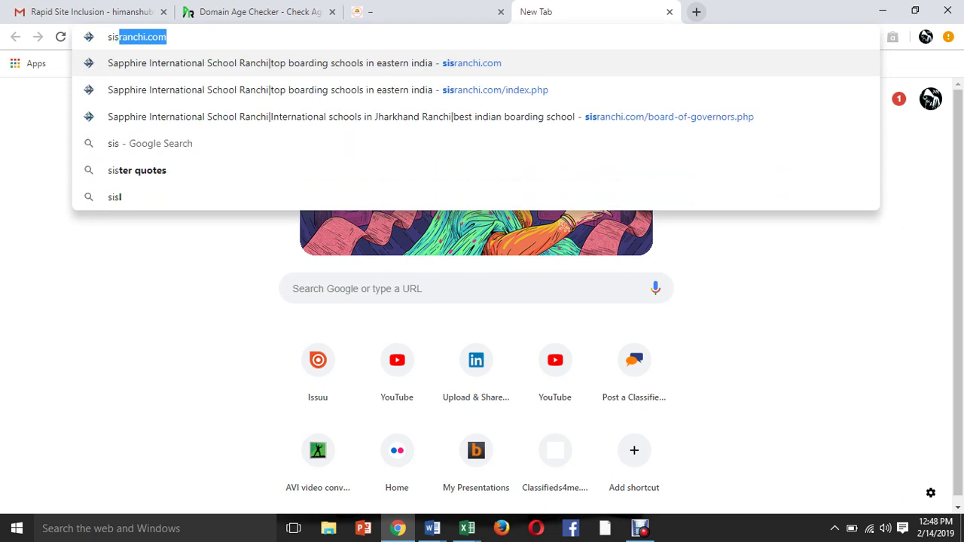
pyautogui.write('o')
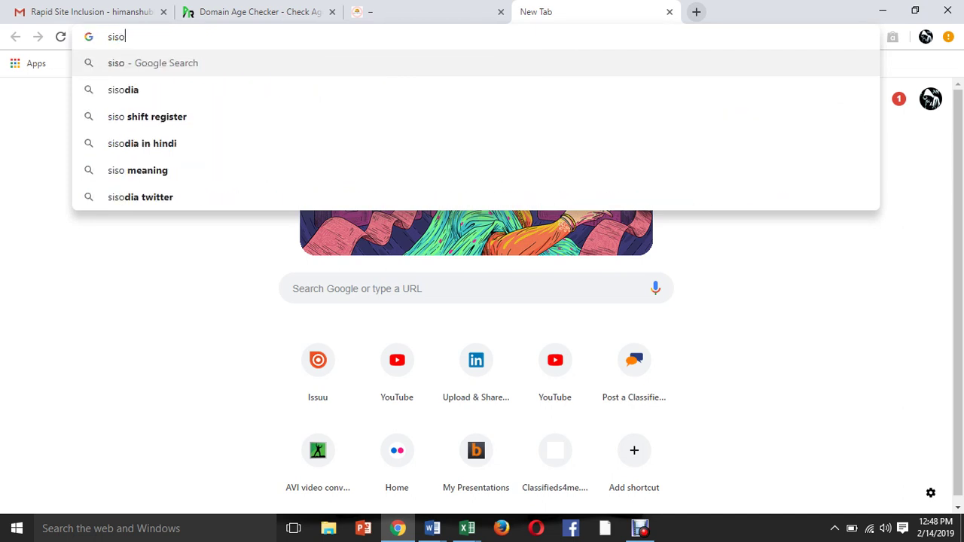
pyautogui.write('ft')
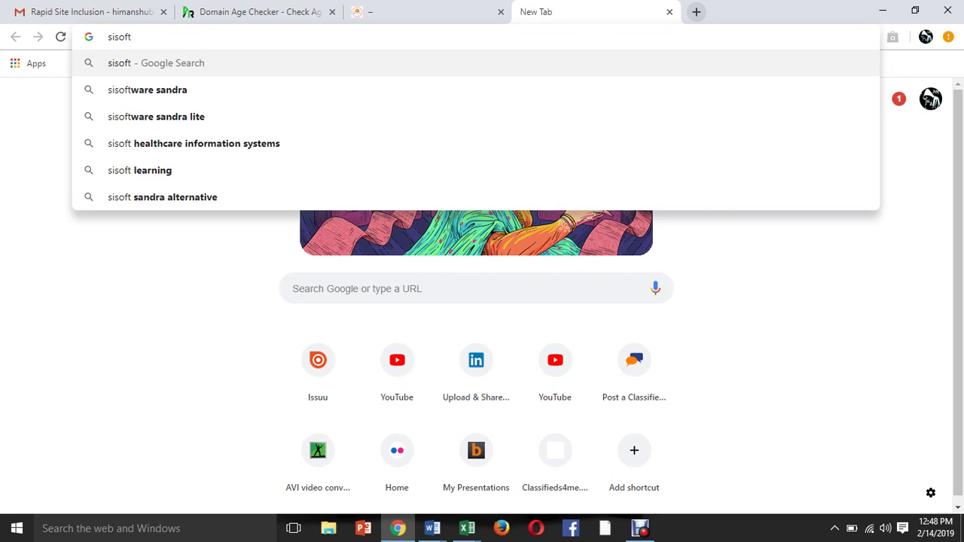
pyautogui.write('.in')
pyautogui.press('Return')
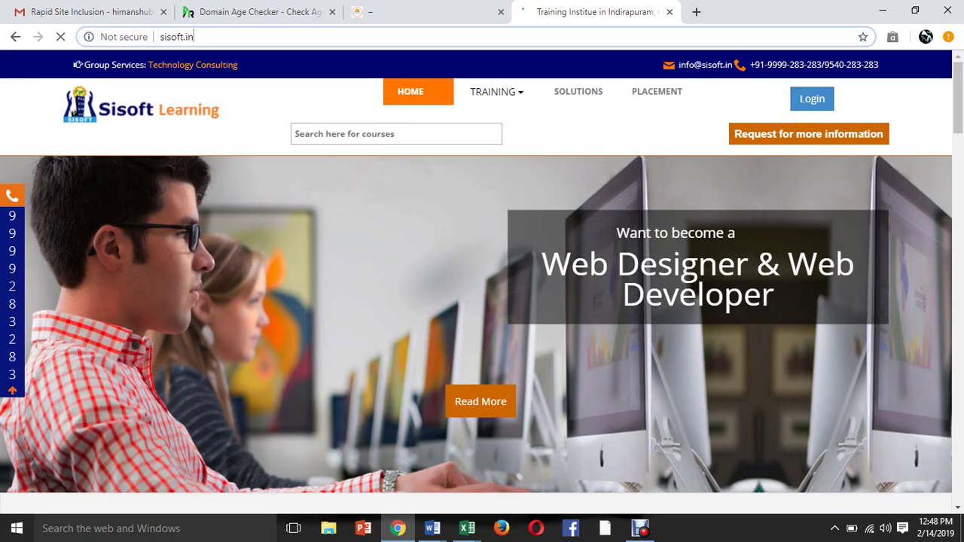
pyautogui.click(193, 36)
pyautogui.click(194, 36)
pyautogui.write('/')
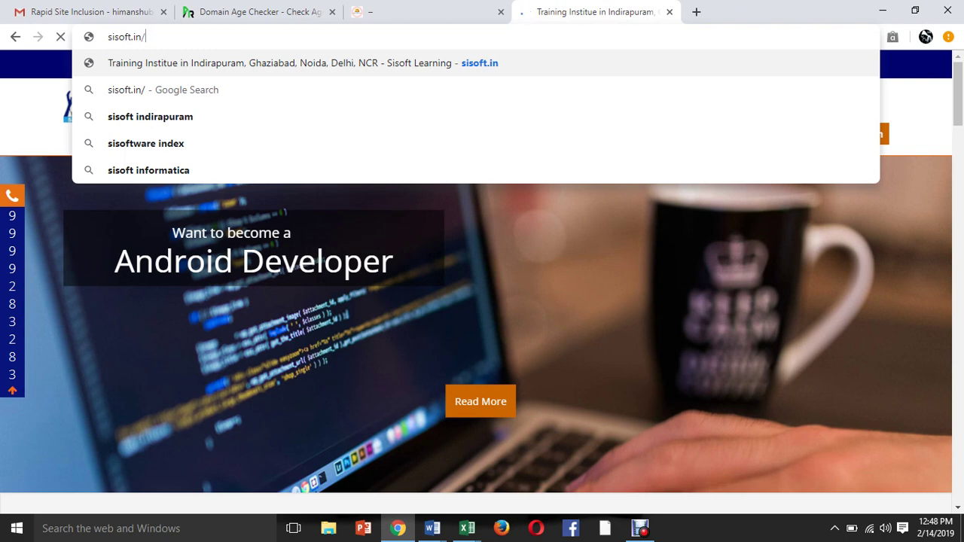
pyautogui.write('index')
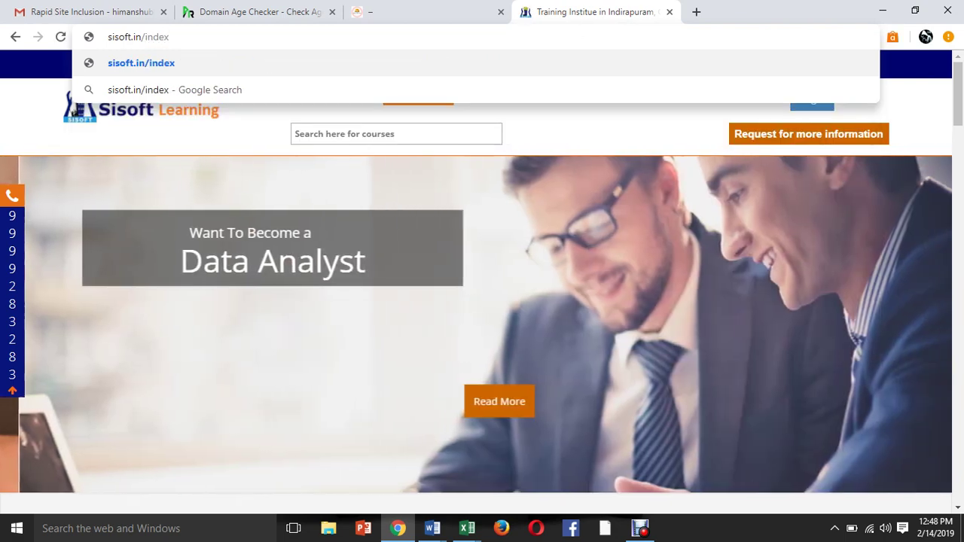
pyautogui.write('.php')
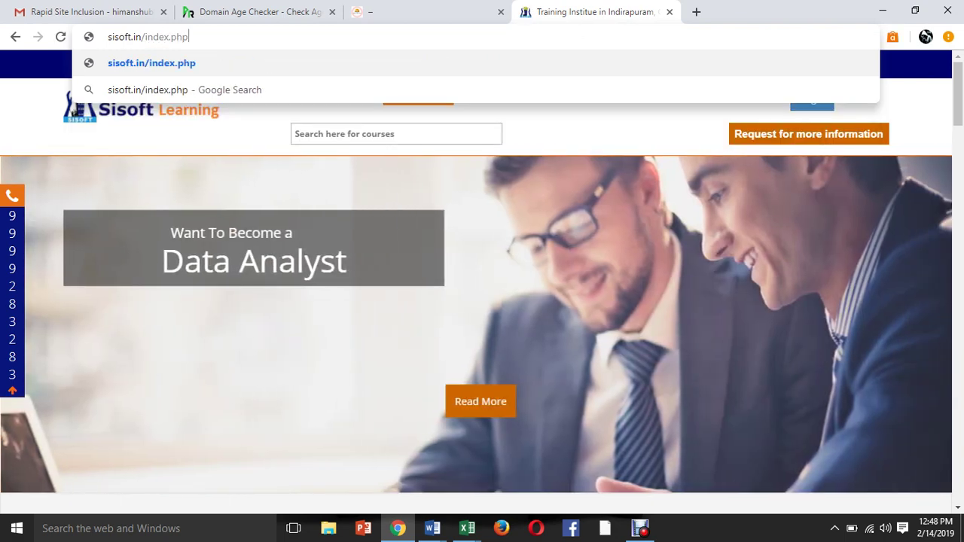
pyautogui.press('Return')
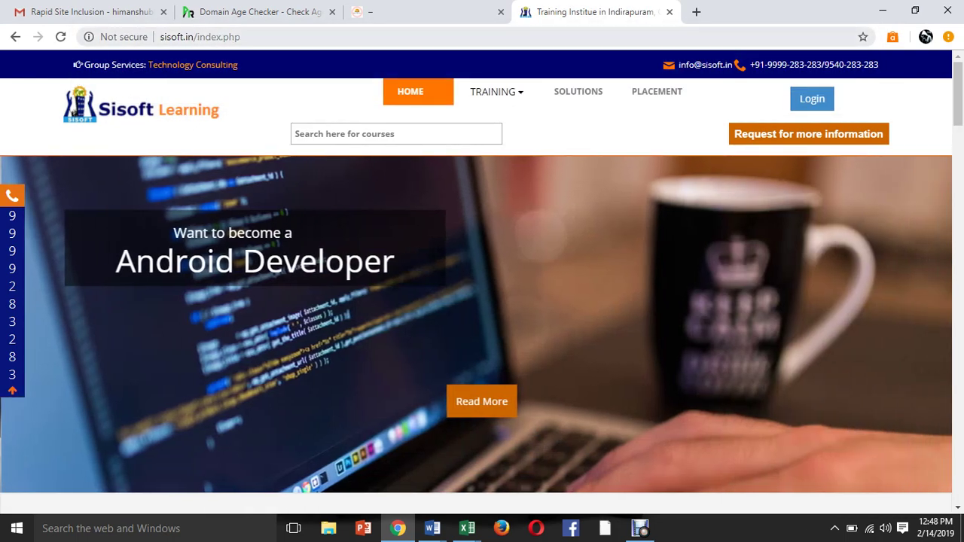
# Compare the sisoft.in/index.php address with the Online GK tab.
pyautogui.moveTo(173, 37); pyautogui.dragTo(241, 37)
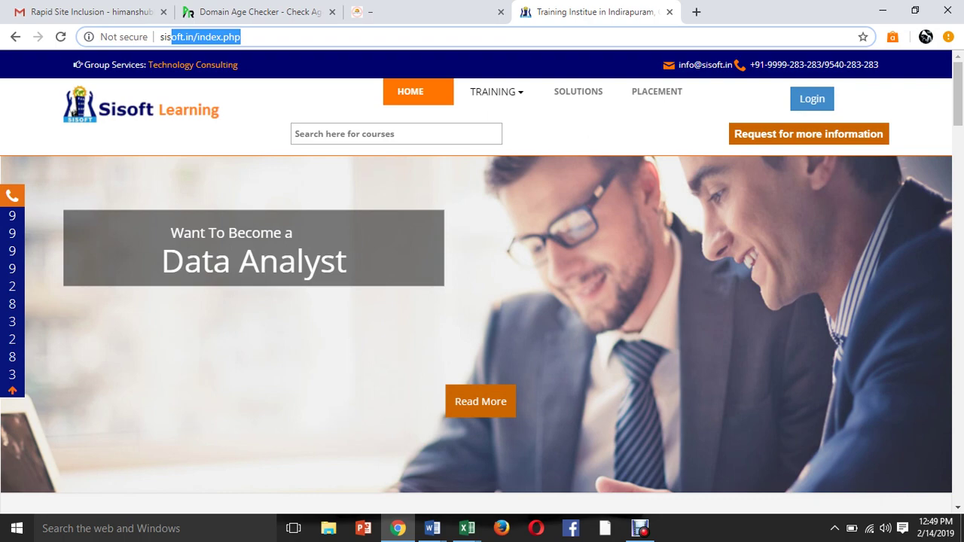
pyautogui.click(422, 12)
pyautogui.click(587, 11)
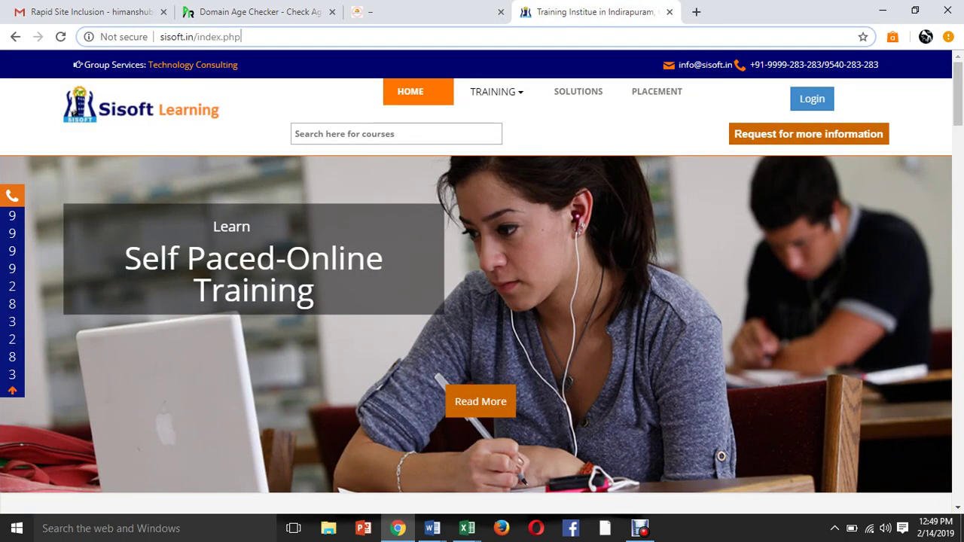
pyautogui.hotkey('ctrl', 'a')
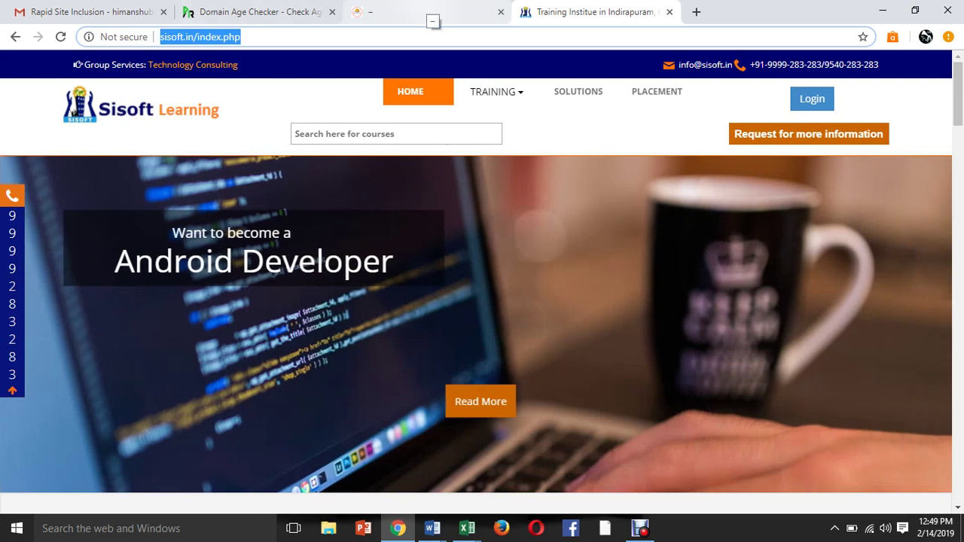
pyautogui.click(430, 15)
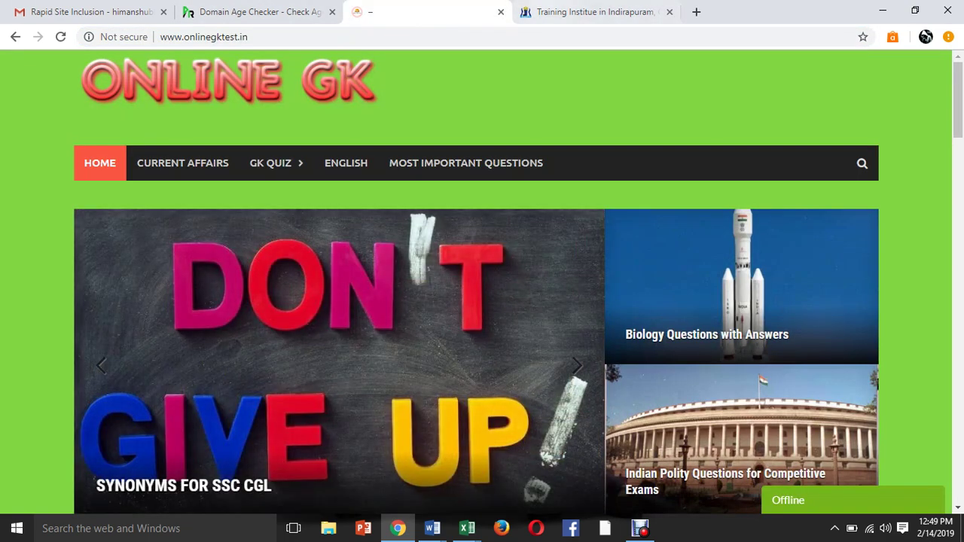
pyautogui.click(542, 12)
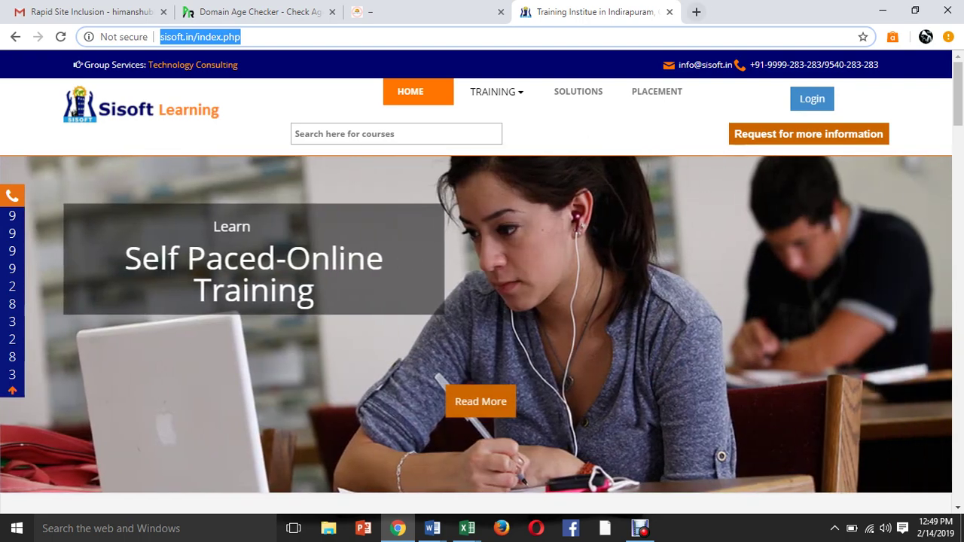
pyautogui.click(696, 12)
pyautogui.hotkey('ctrl', '3')
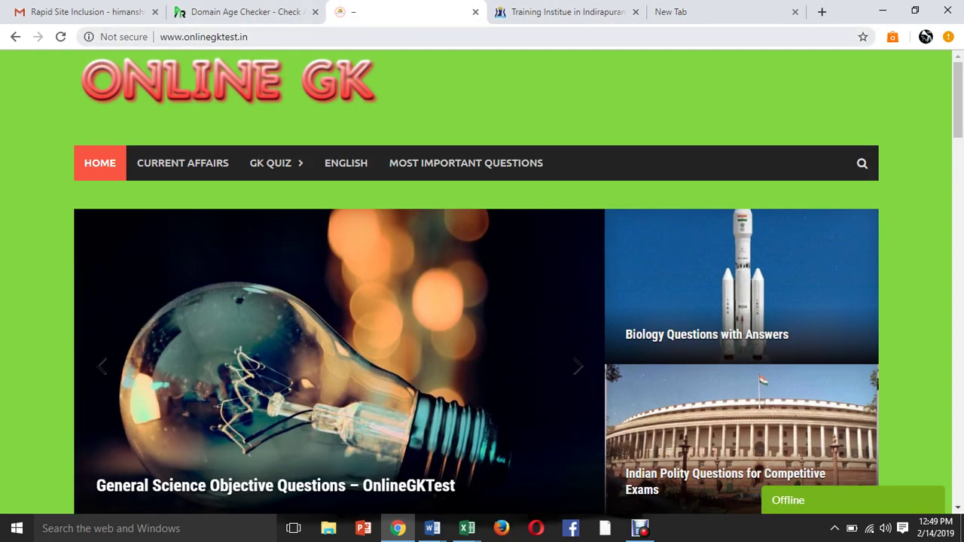
pyautogui.moveTo(248, 37); pyautogui.dragTo(160, 37)
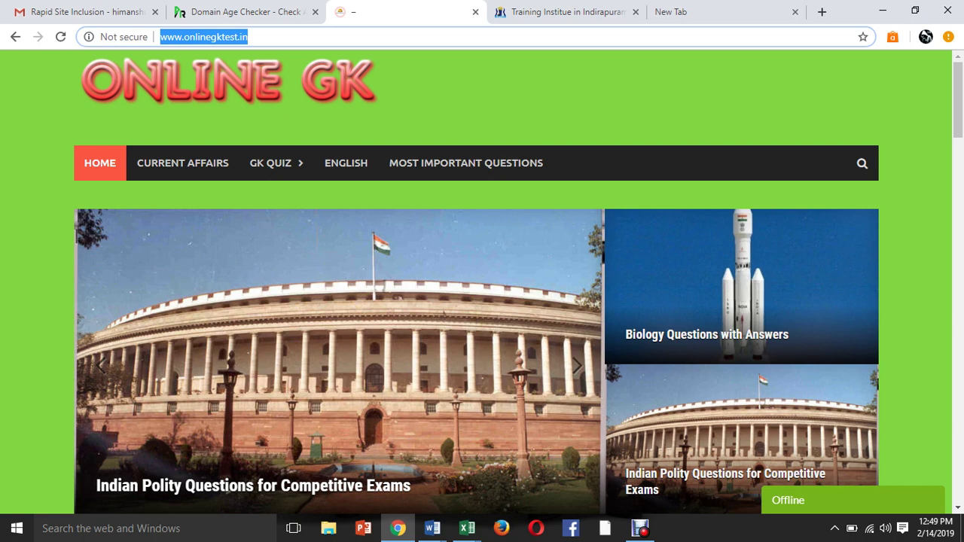
# Search Google for 'global host' and open the GlobalHost result at globalhost.com.
pyautogui.click(673, 12)
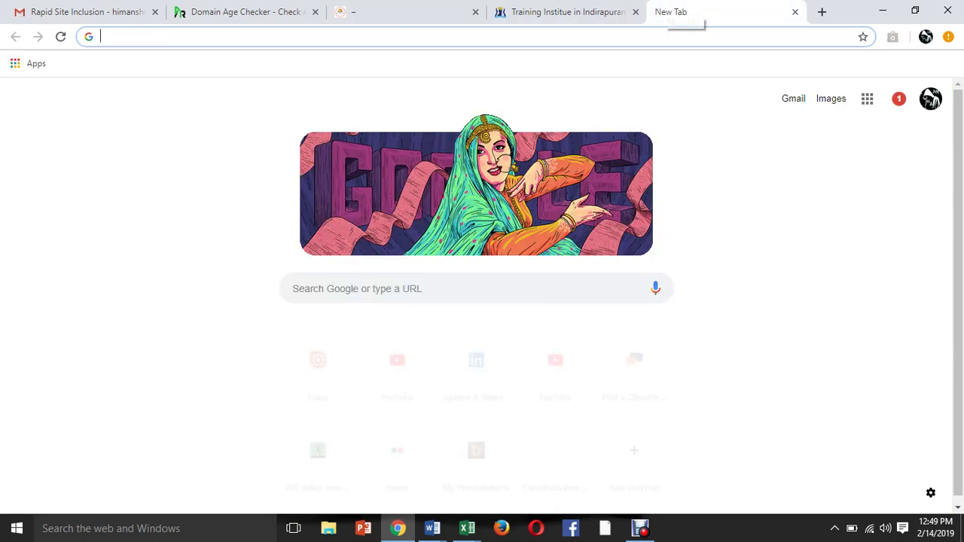
pyautogui.write('glo')
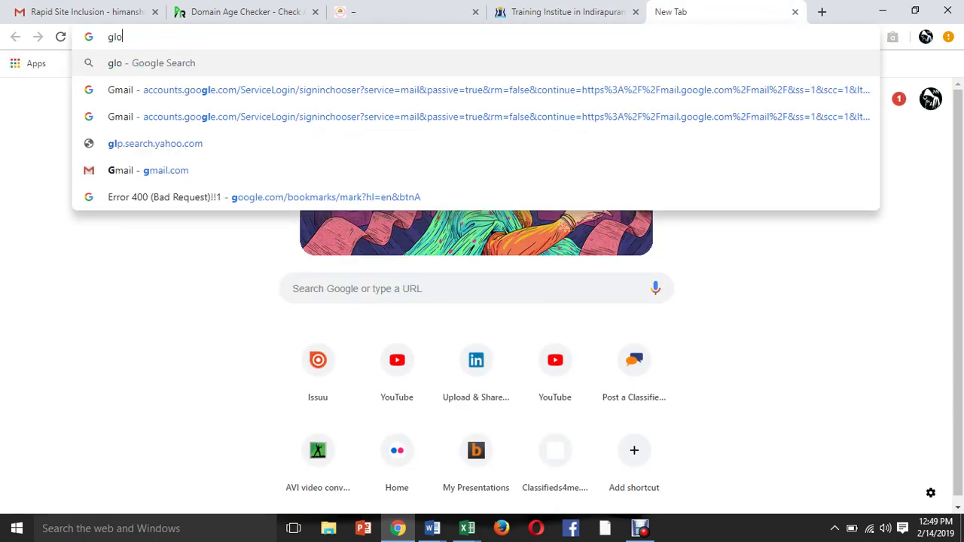
pyautogui.write('bal host')
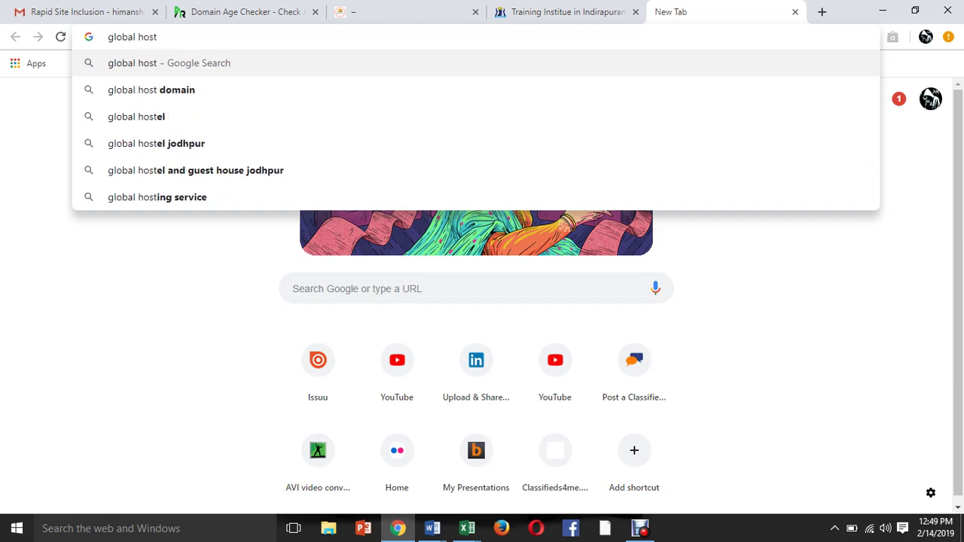
pyautogui.press('Return')
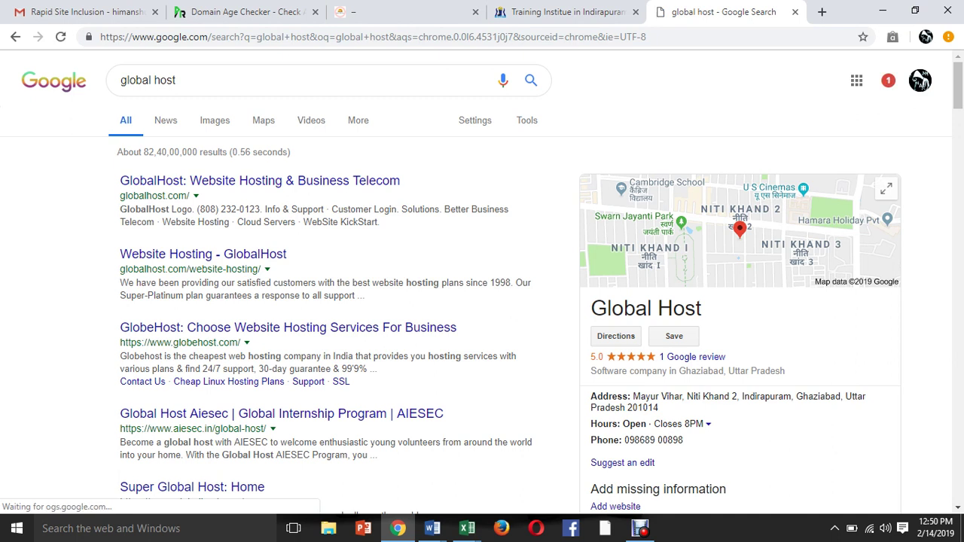
pyautogui.click(260, 181)
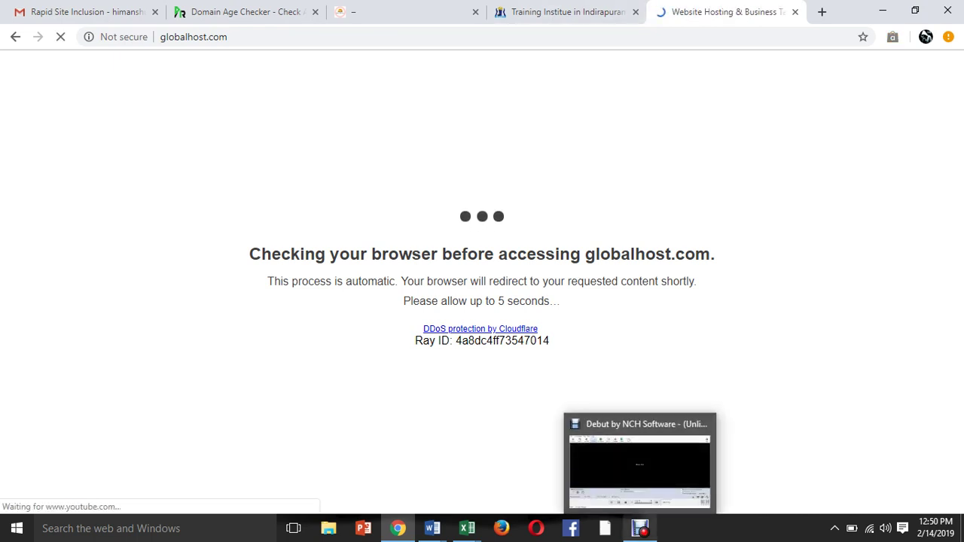
# Pause the Debut screen recording.
pyautogui.click(640, 528)
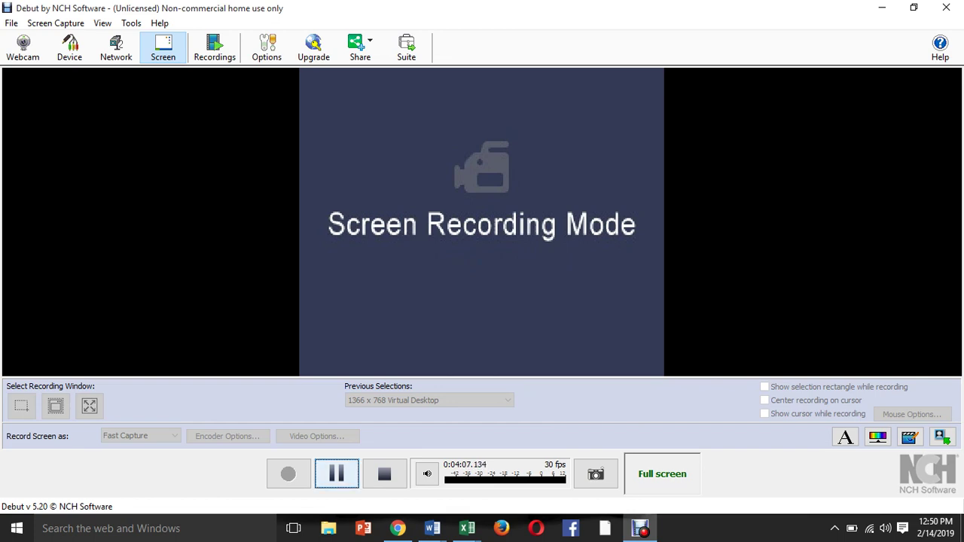
pyautogui.click(337, 474)
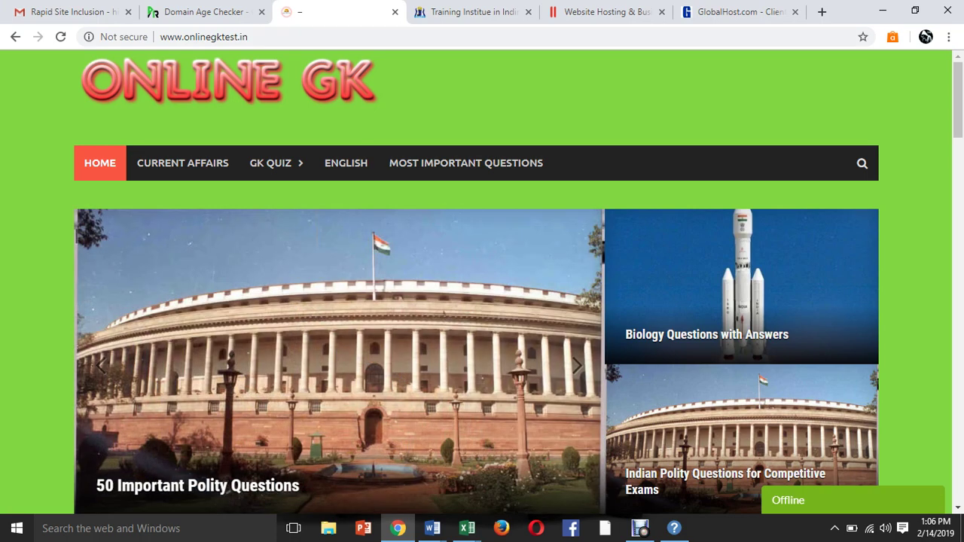
# Open onlinegktest.in's General Science category and scroll back to the top of its paginated post list.
pyautogui.click(203, 36)
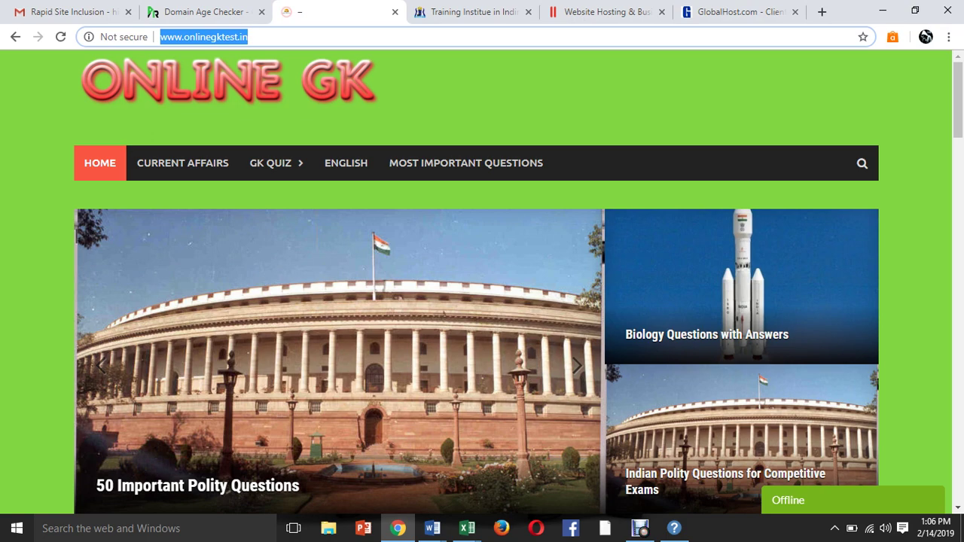
pyautogui.moveTo(271, 163)
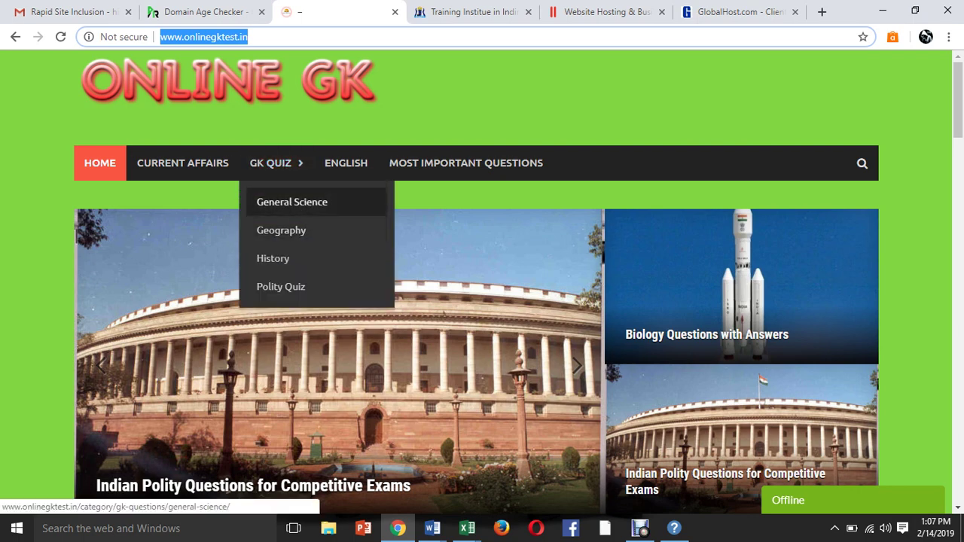
pyautogui.click(292, 202)
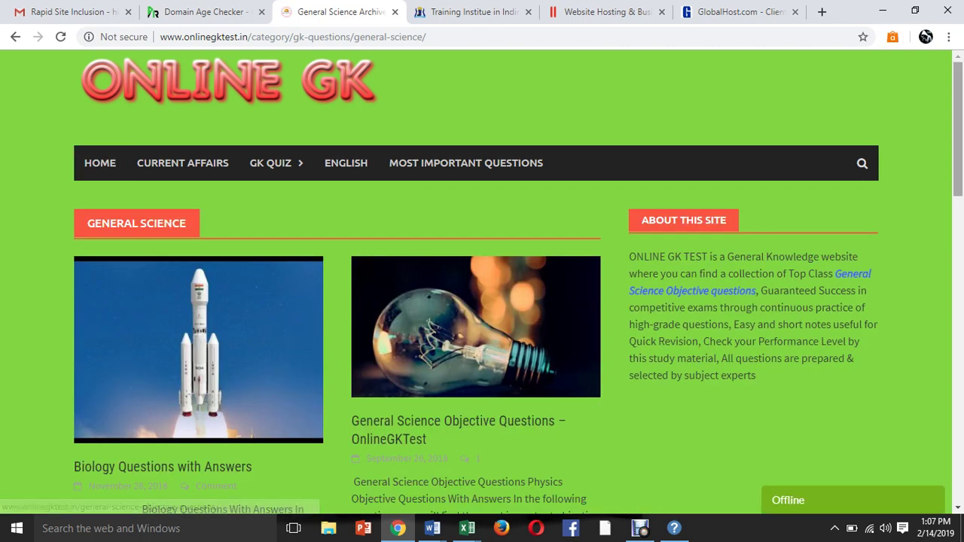
pyautogui.scroll(-9, 482, 283)
pyautogui.scroll(2, 482, 282)
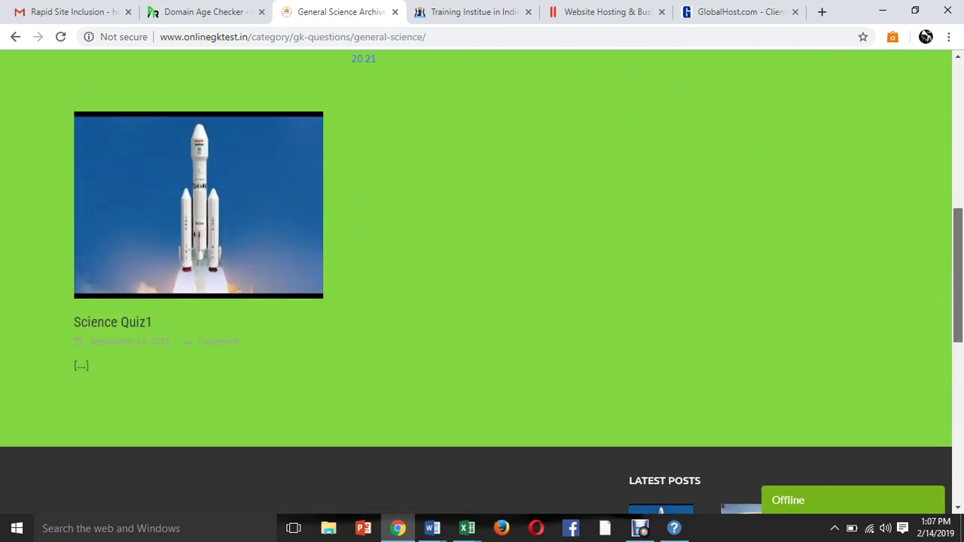
pyautogui.scroll(3, 482, 283)
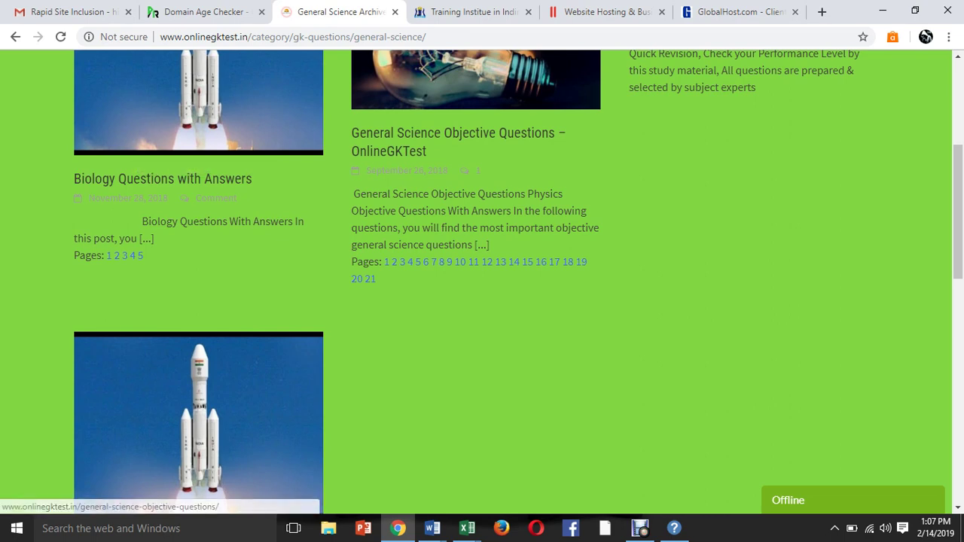
pyautogui.scroll(1, 482, 282)
pyautogui.scroll(2, 482, 283)
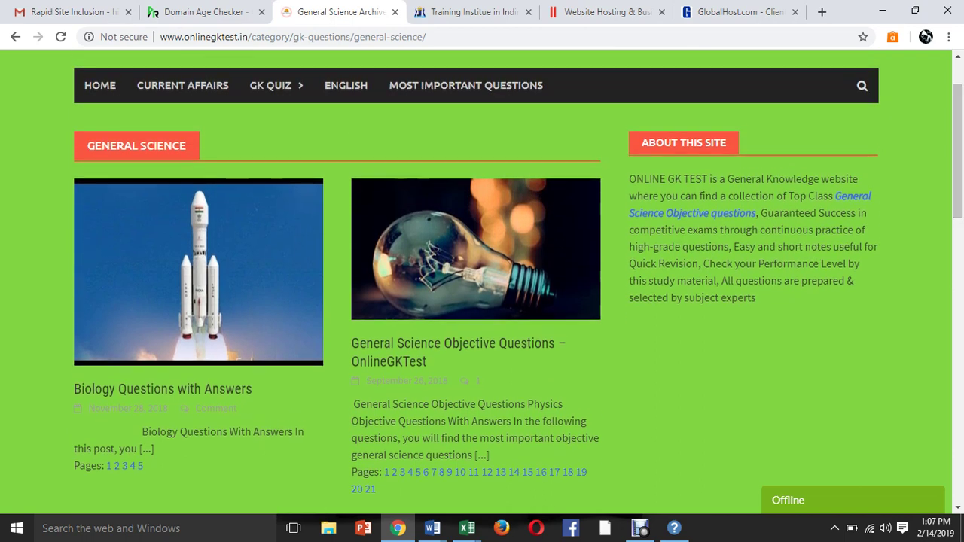
# Load amazon.in in the GlobalHost tab, try a 'lenovo smart' search, and close the Avast coupon popup.
pyautogui.click(606, 12)
pyautogui.hotkey('ctrl', 'l')
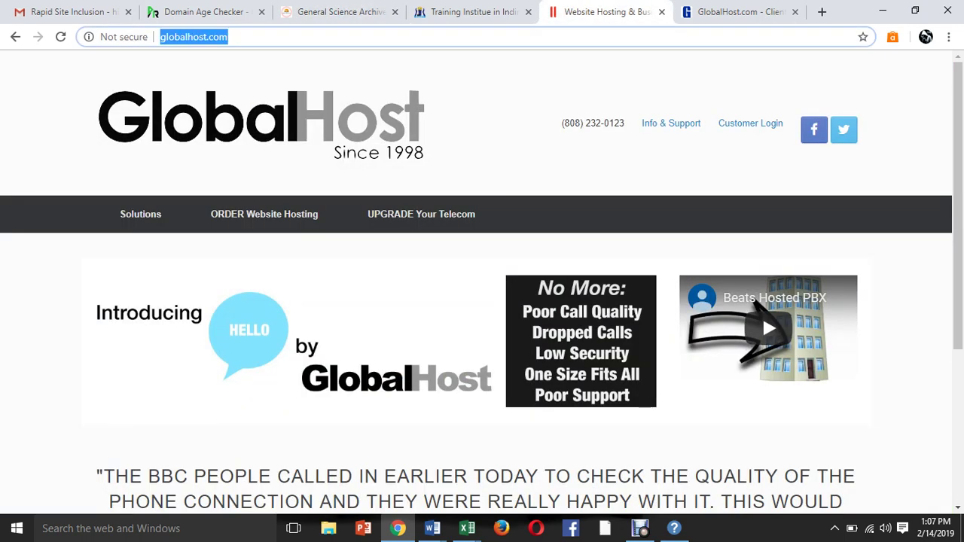
pyautogui.write('ama')
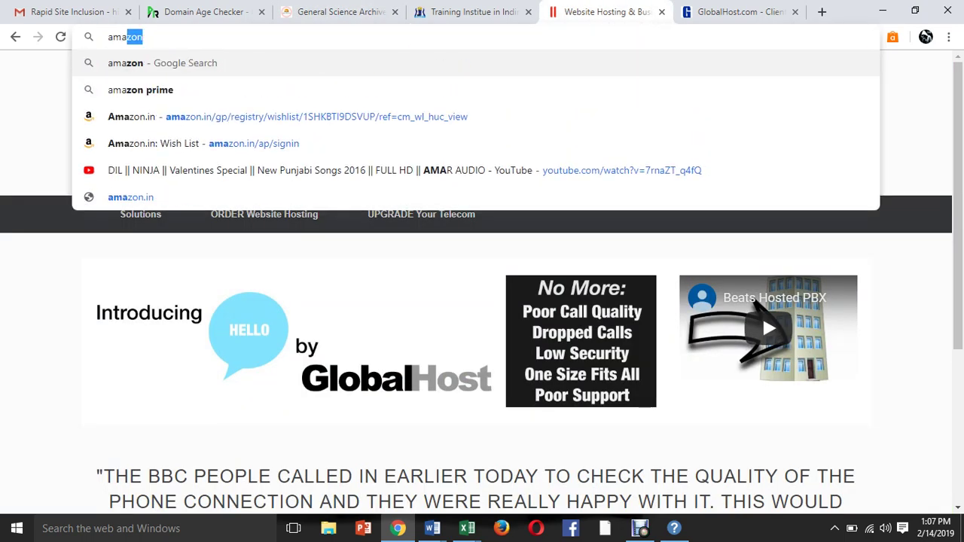
pyautogui.write('zon')
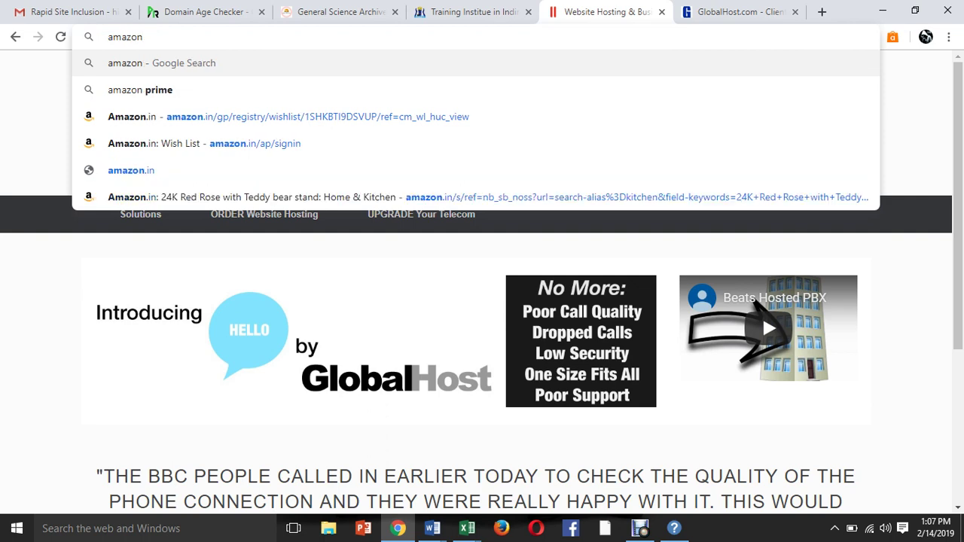
pyautogui.write('.in')
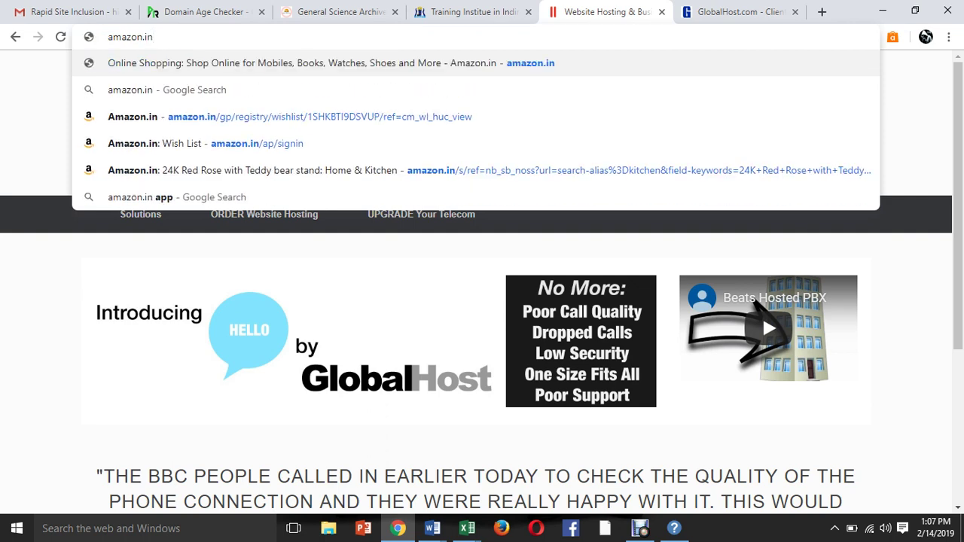
pyautogui.press('Return')
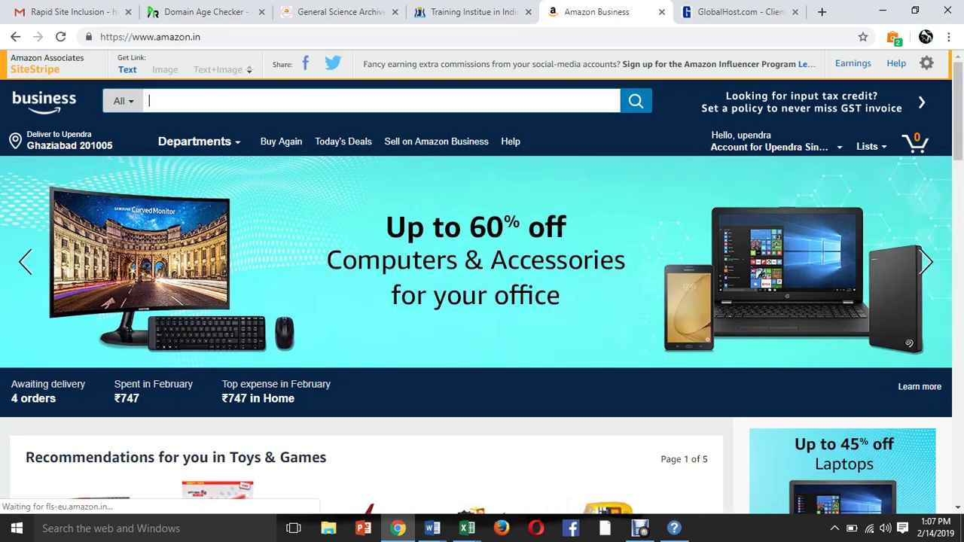
pyautogui.write('le')
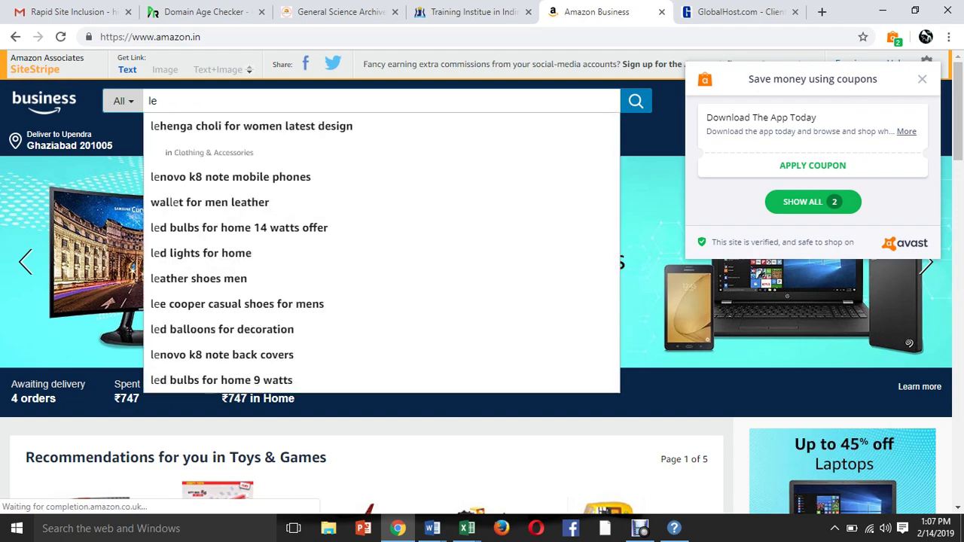
pyautogui.write('no')
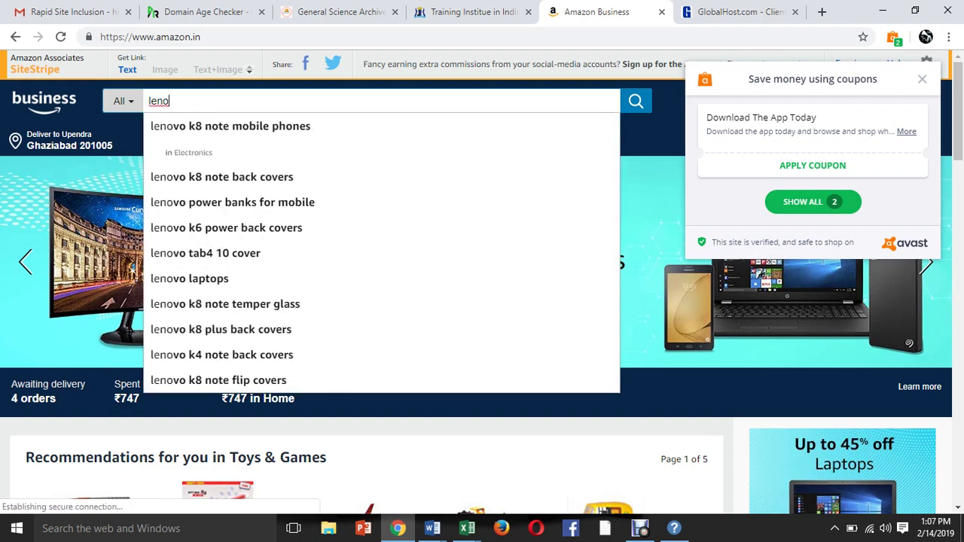
pyautogui.write('vo ')
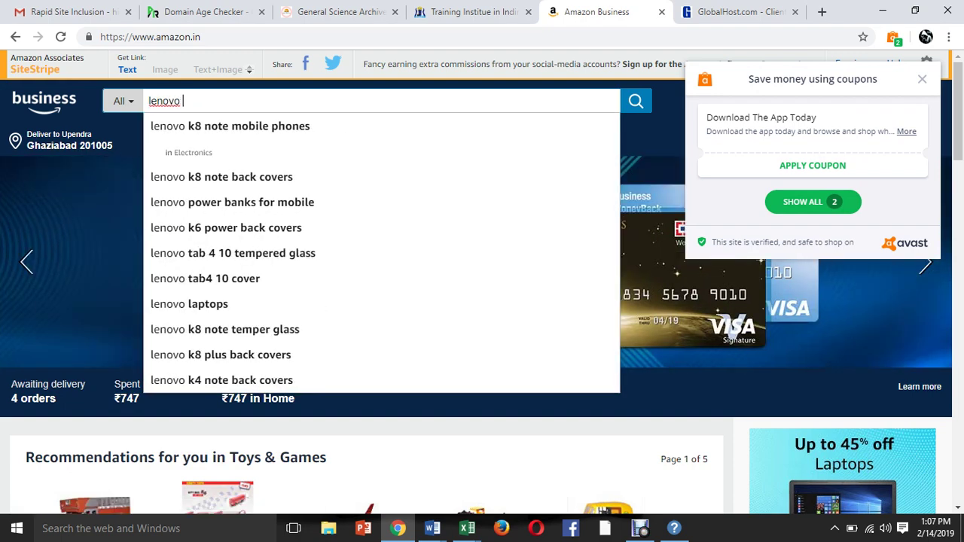
pyautogui.write('smart')
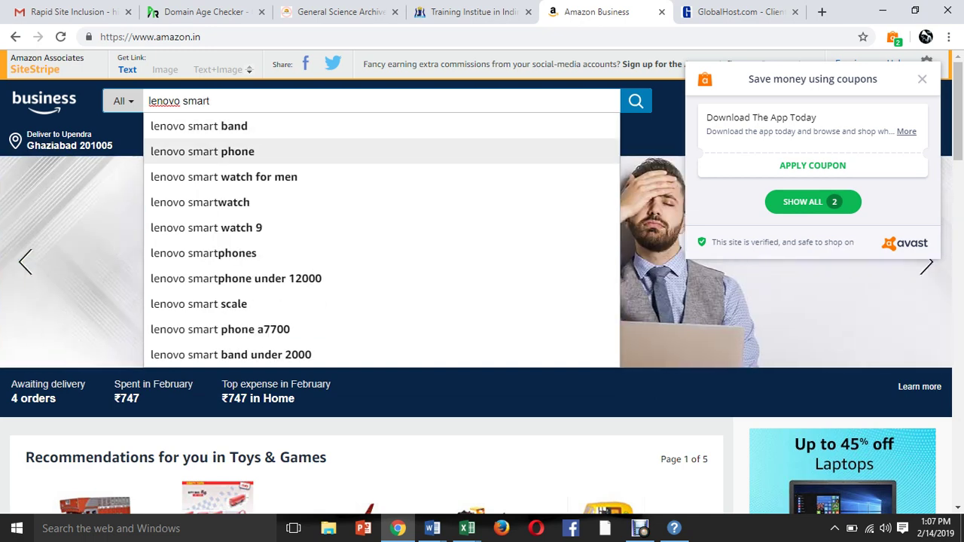
pyautogui.click(202, 151)
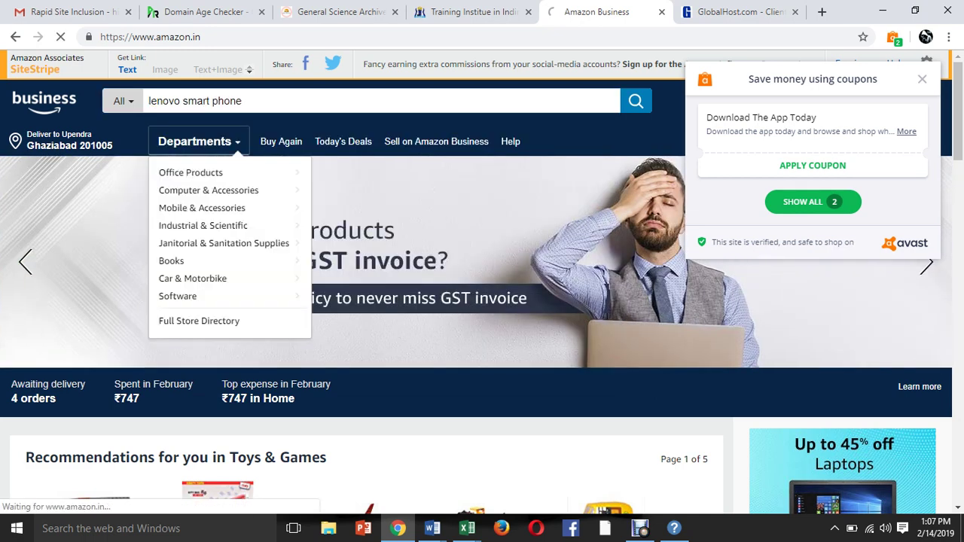
pyautogui.click(195, 141)
pyautogui.scroll(-2, 482, 301)
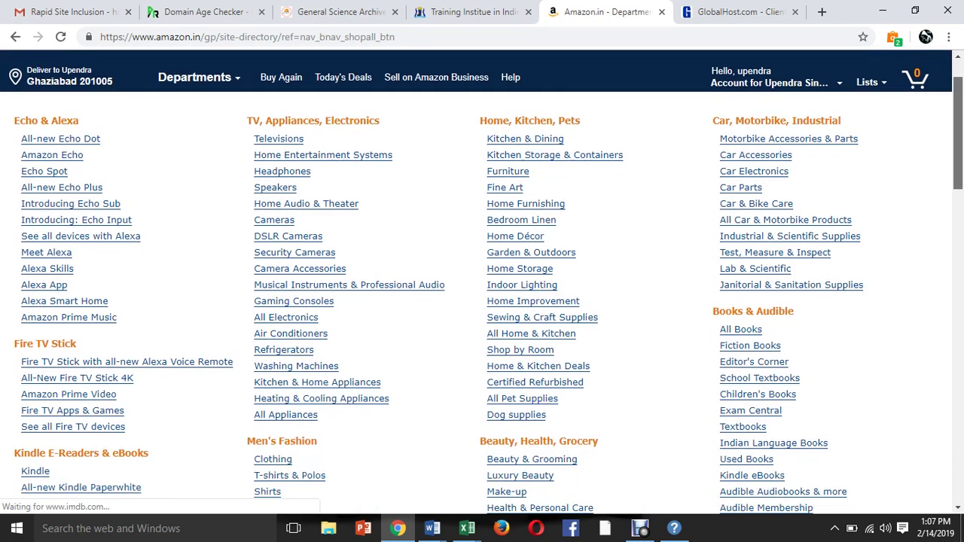
pyautogui.scroll(2, 482, 301)
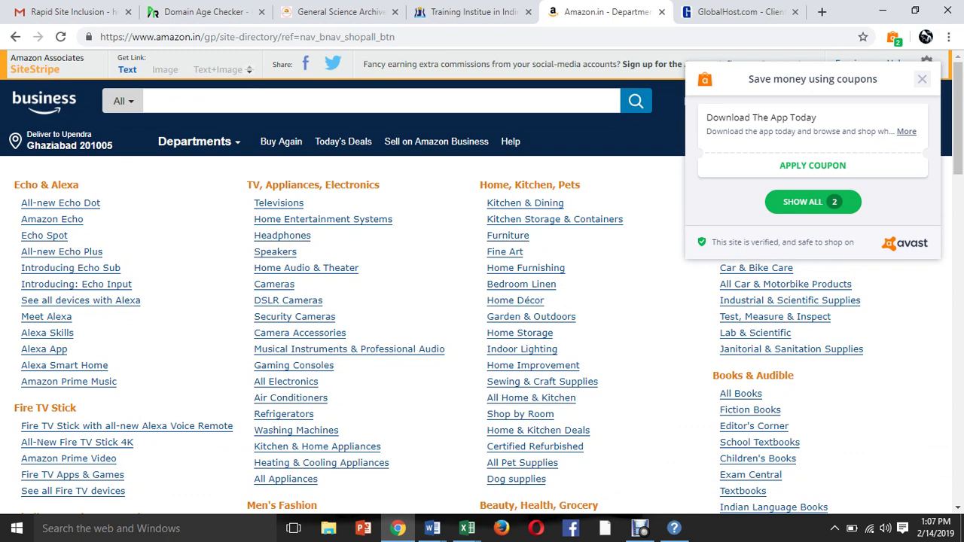
pyautogui.click(922, 79)
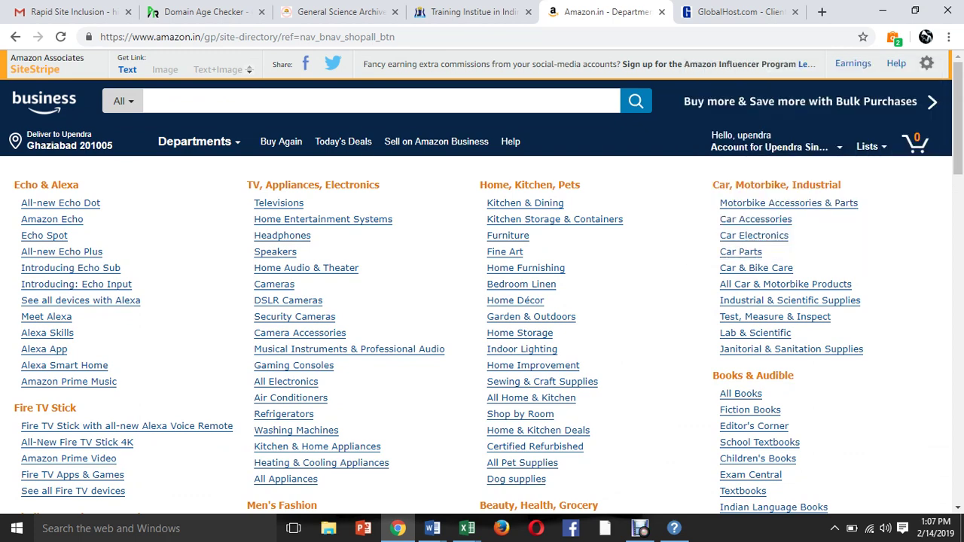
# Search Amazon.in for 'smartphone lenovo'.
pyautogui.click(149, 101)
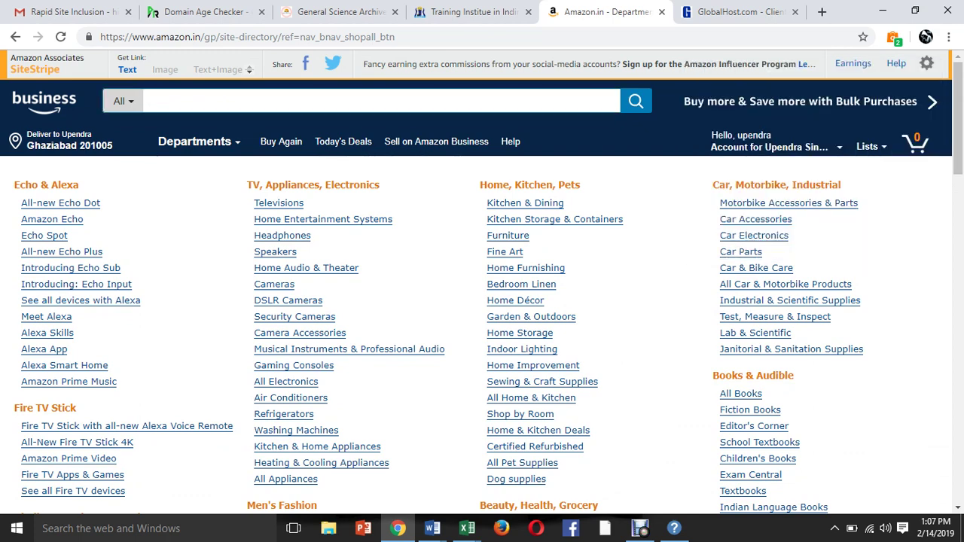
pyautogui.write('smart')
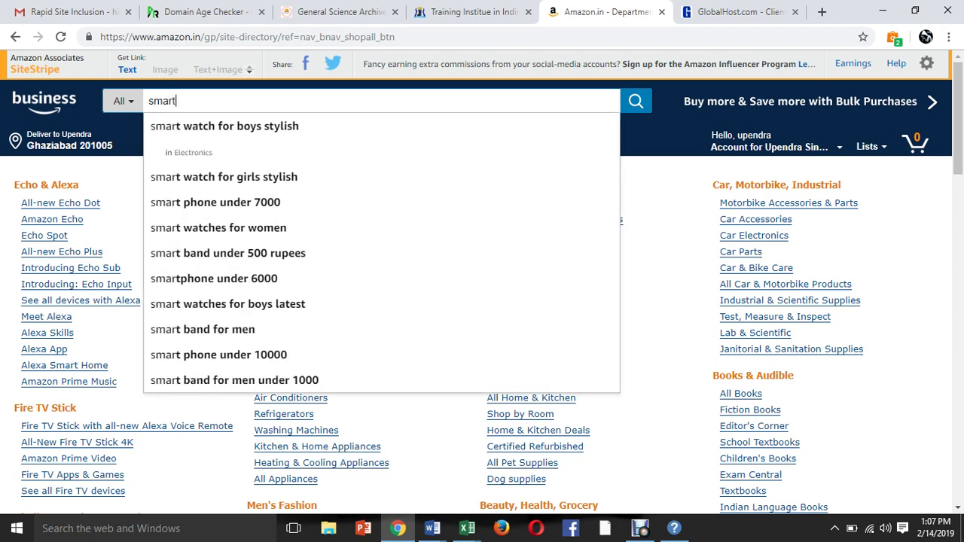
pyautogui.write('phon')
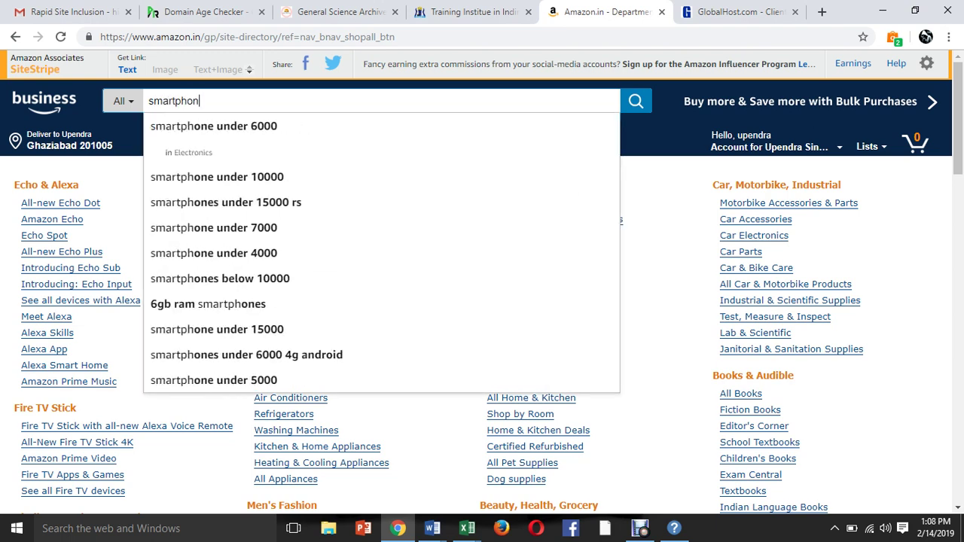
pyautogui.write('e le')
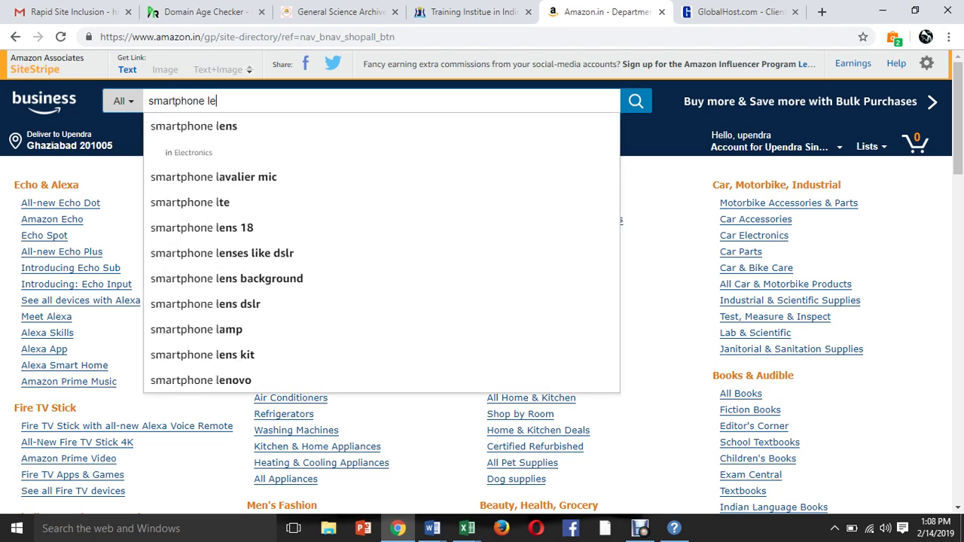
pyautogui.write('novo')
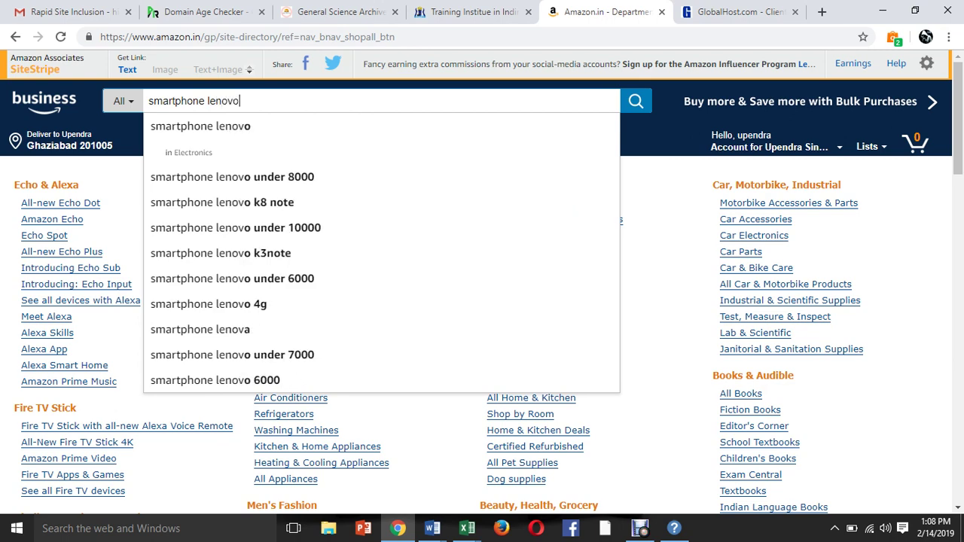
pyautogui.press('Down')
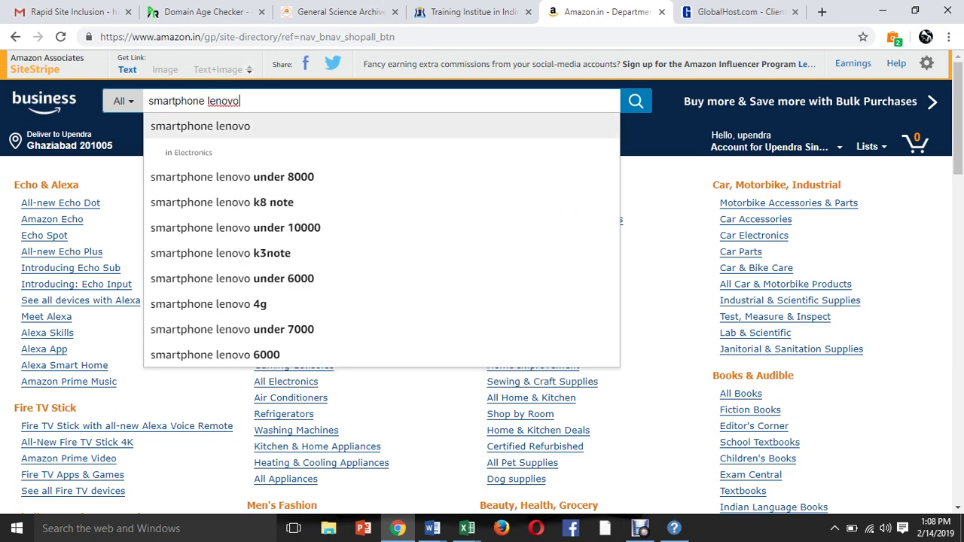
pyautogui.press('Return')
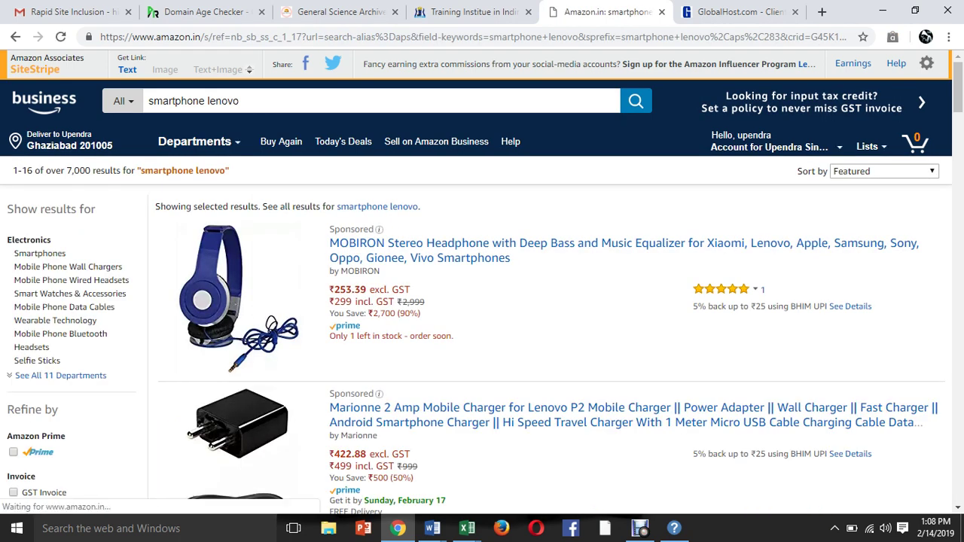
# Scroll down the 'smartphone lenovo' results to the pagination bar and go to page 2.
pyautogui.scroll(-9, 482, 287)
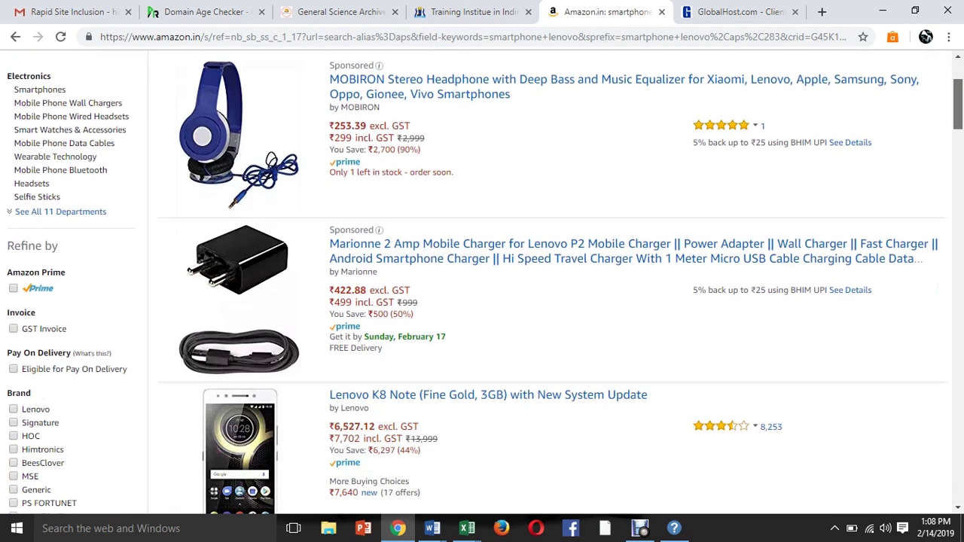
pyautogui.scroll(-10, 482, 286)
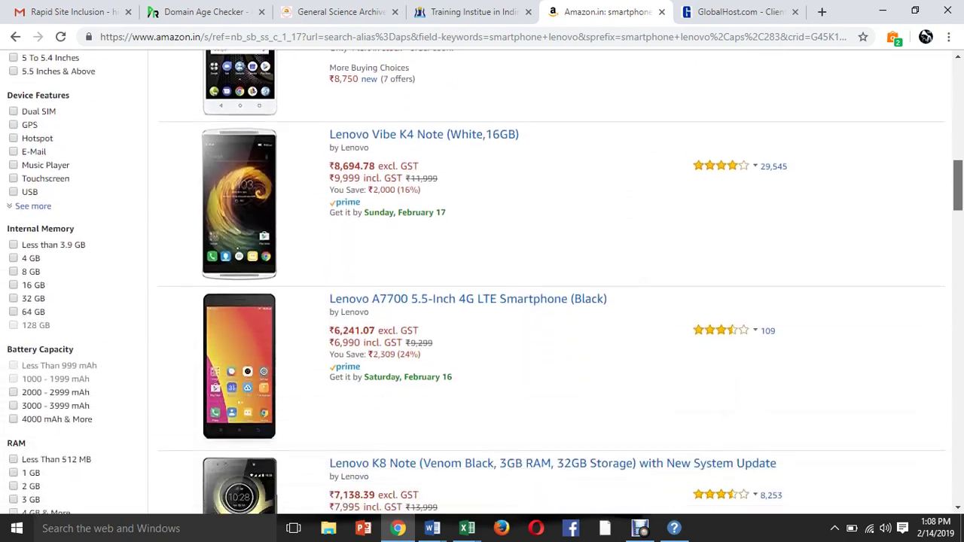
pyautogui.scroll(-15, 482, 286)
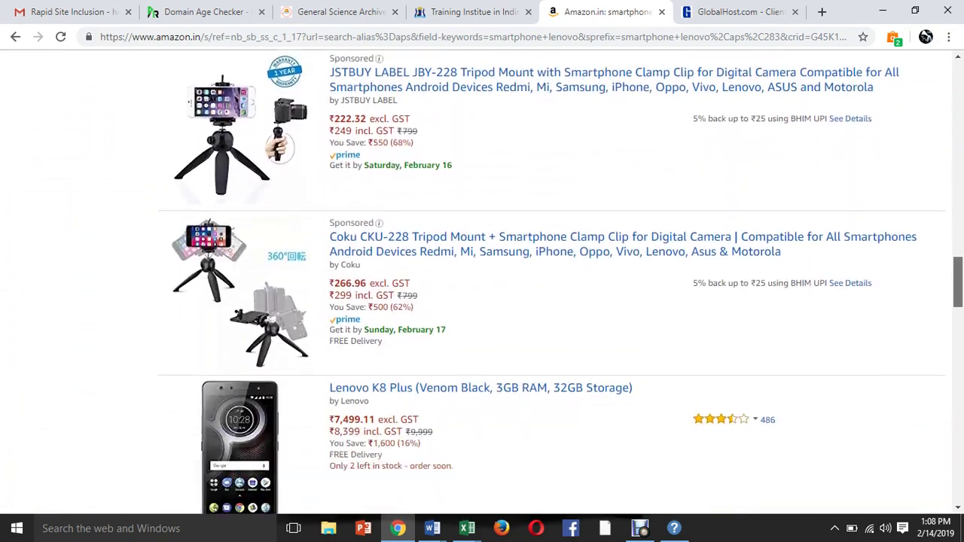
pyautogui.scroll(-15, 477, 503)
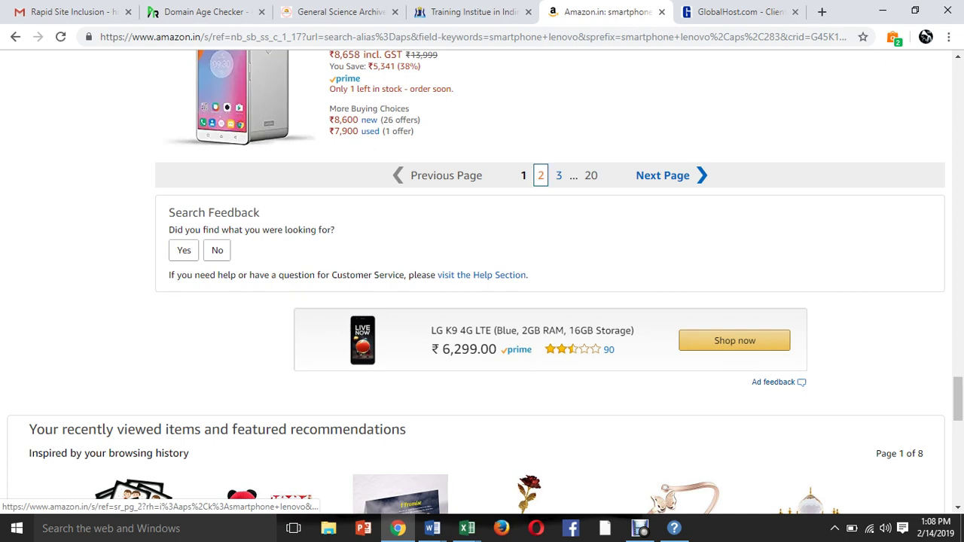
pyautogui.click(541, 175)
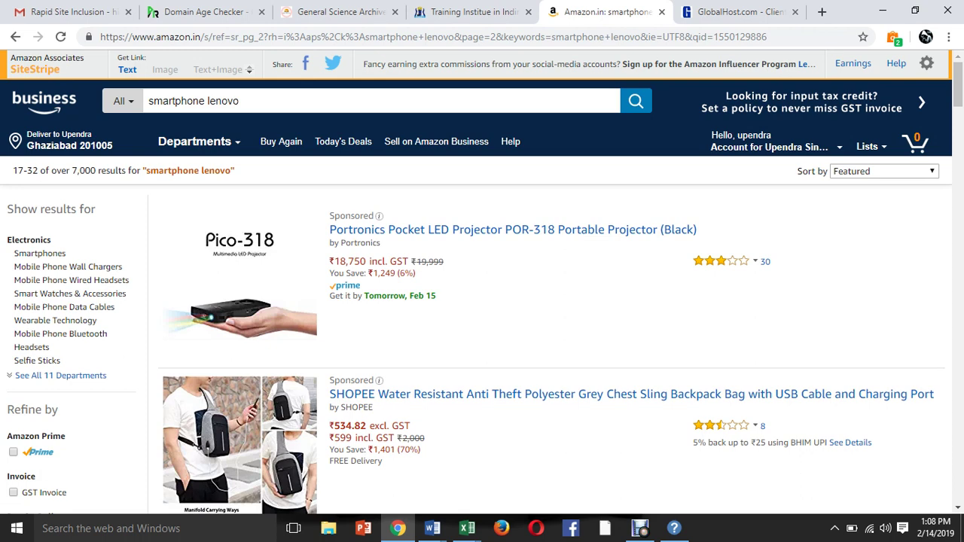
# Find and select the canonical link tag in page 2's source, then return to the results tab.
pyautogui.hotkey('ctrl', 'u')
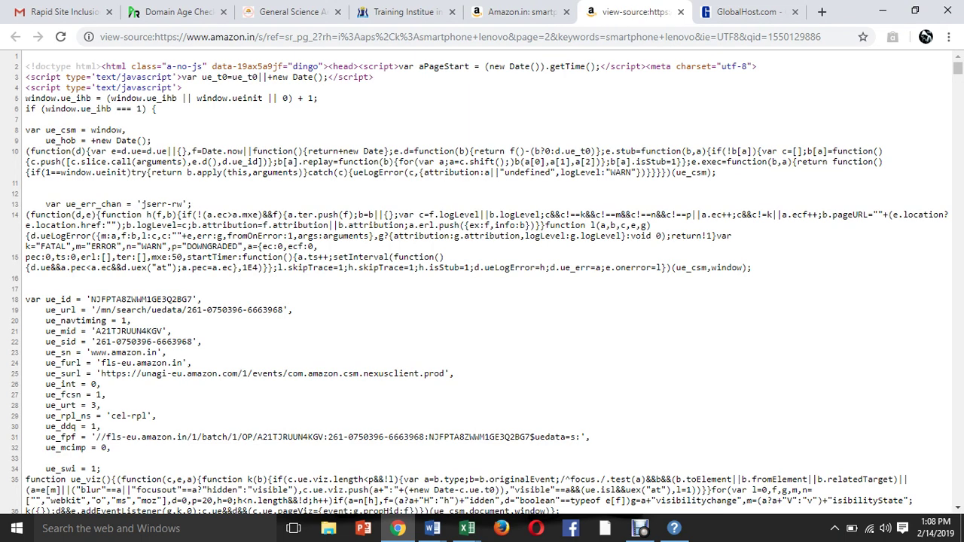
pyautogui.hotkey('ctrl', 'f')
pyautogui.write('ca')
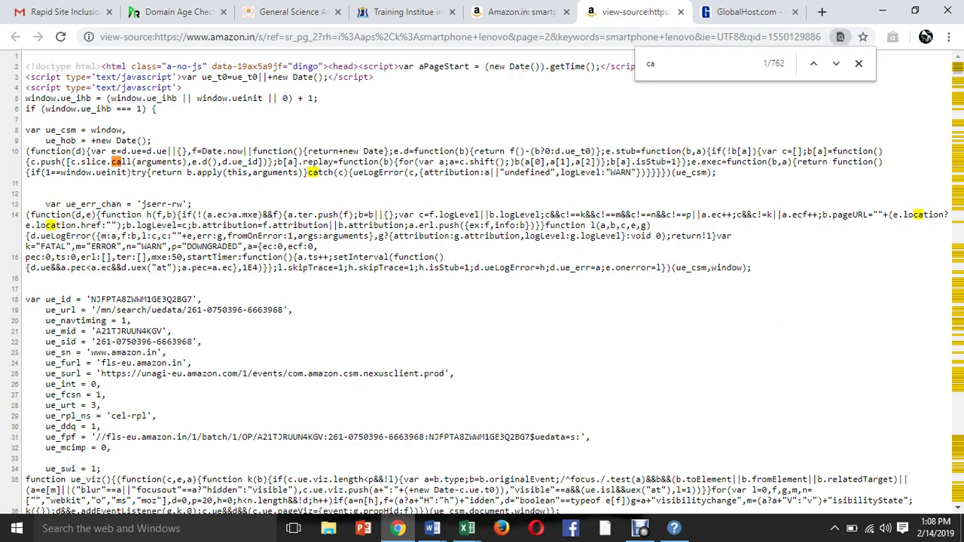
pyautogui.write('no')
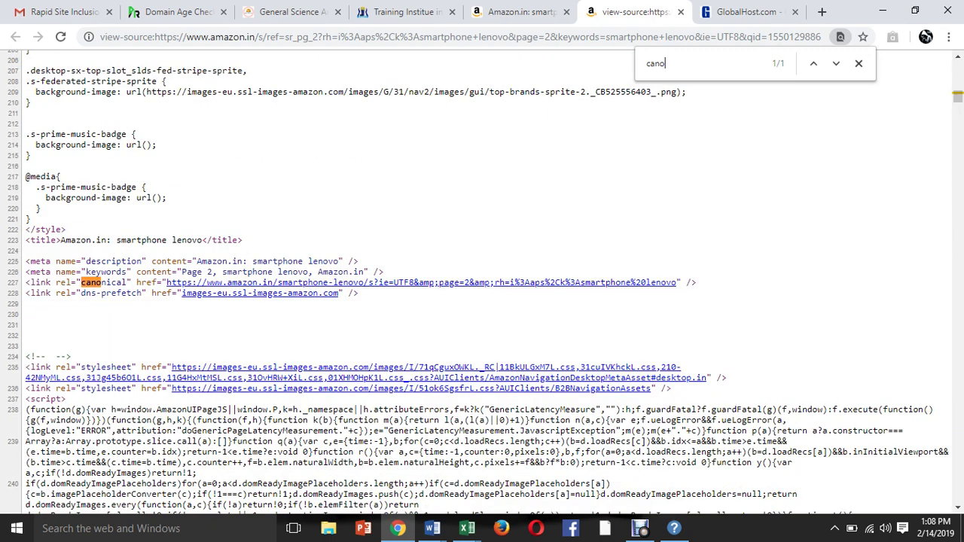
pyautogui.write('nical')
pyautogui.moveTo(25, 283); pyautogui.dragTo(727, 350)
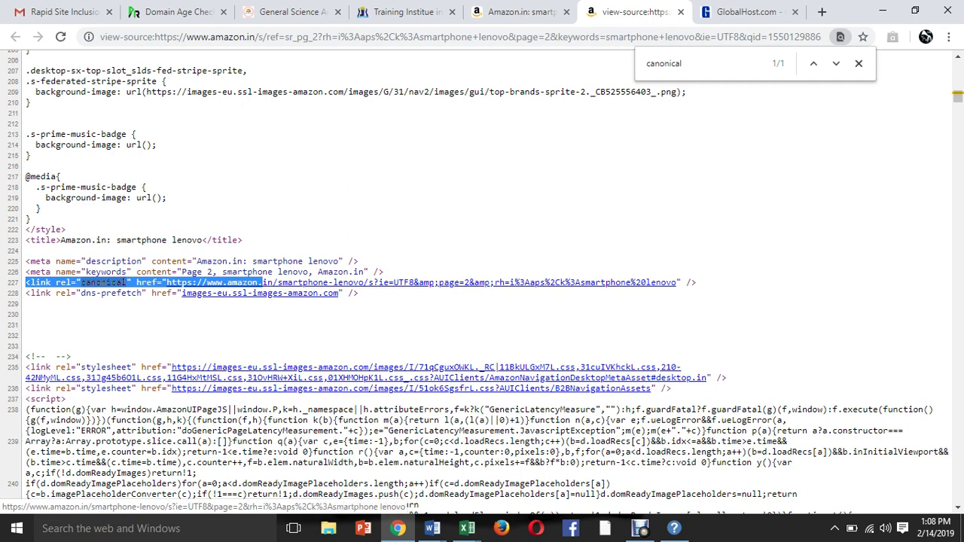
pyautogui.click(527, 11)
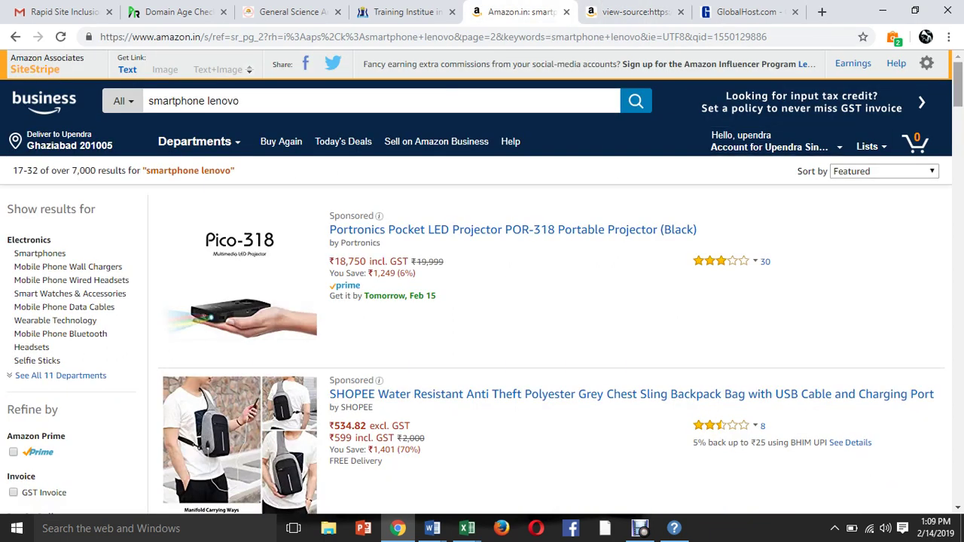
# Open results page 3 and confirm its canonical link URL ends in page=3.
pyautogui.scroll(-20, 482, 286)
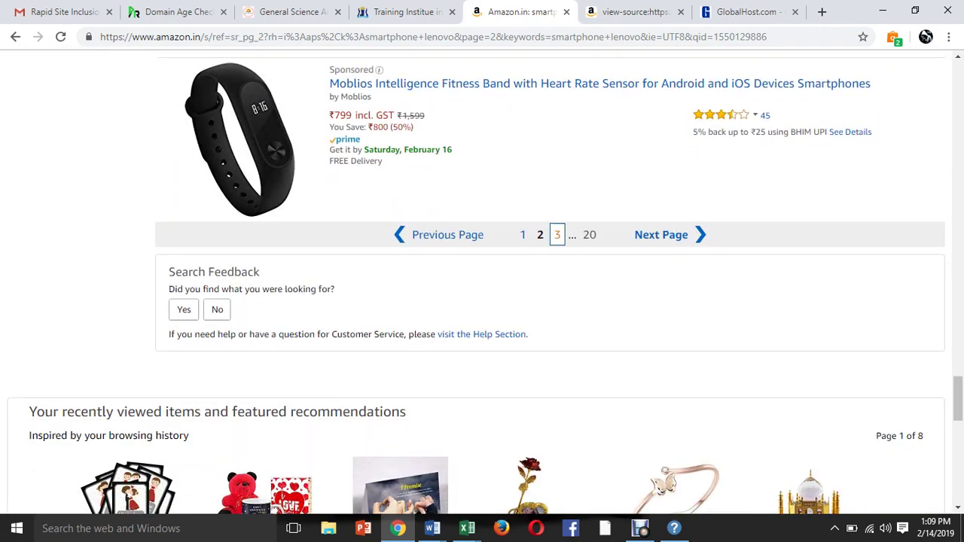
pyautogui.click(558, 234)
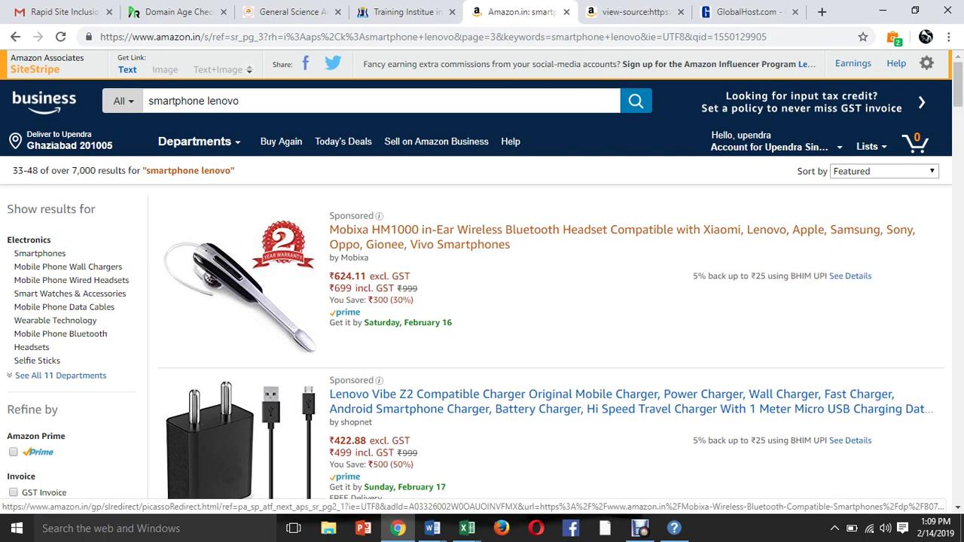
pyautogui.hotkey('ctrl', 'u')
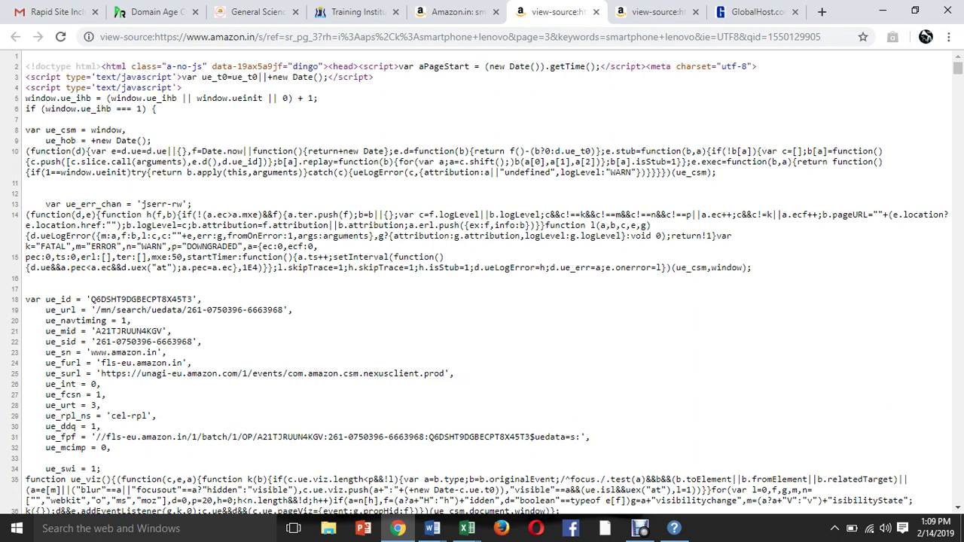
pyautogui.hotkey('ctrl', 'f')
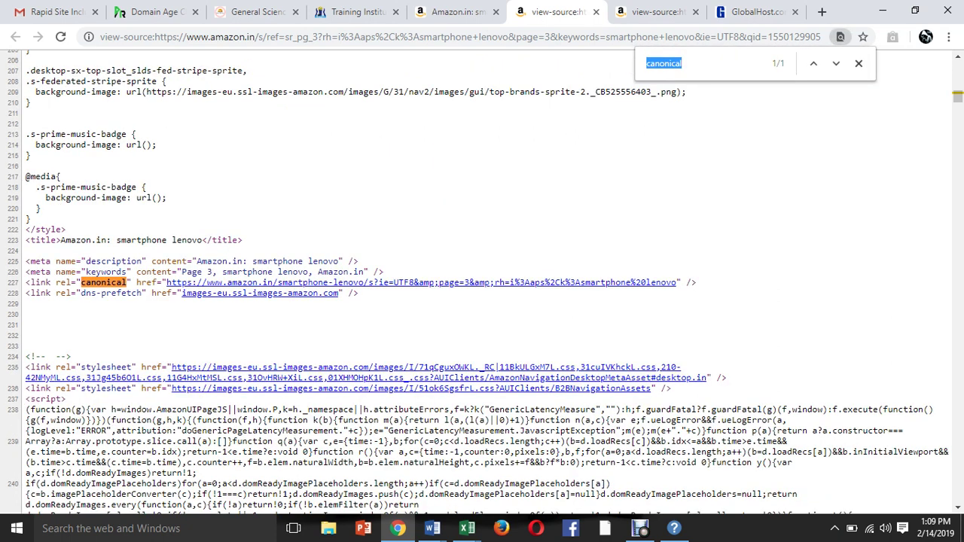
pyautogui.click(355, 273)
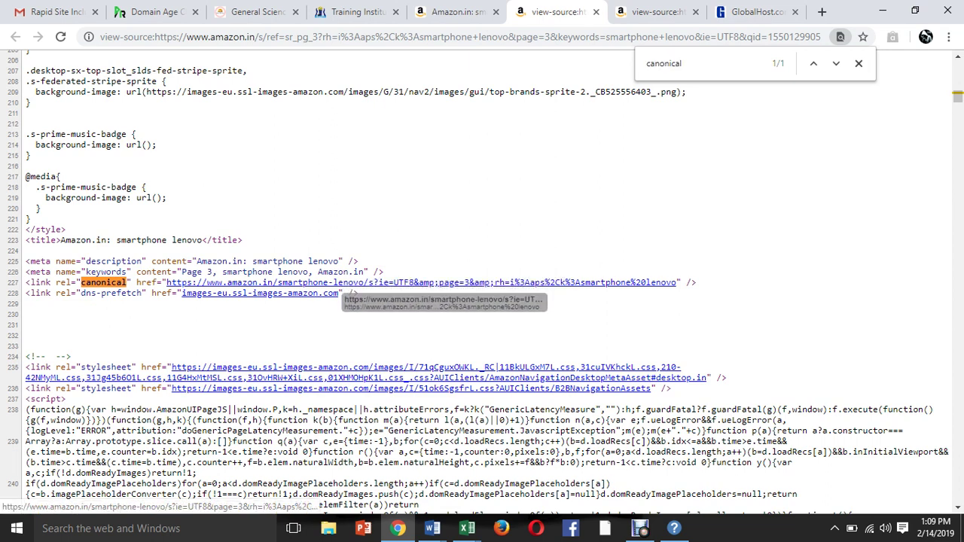
pyautogui.click(422, 283)
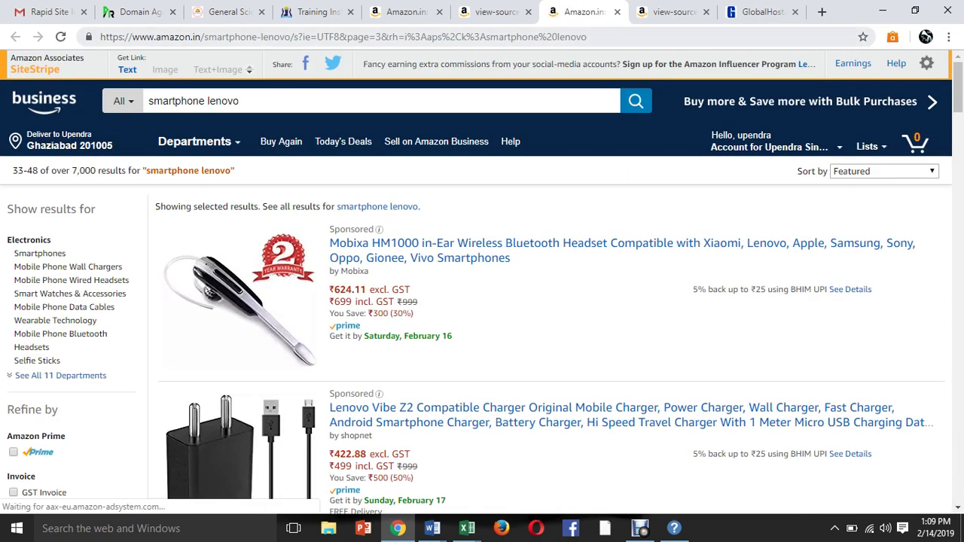
pyautogui.moveTo(347, 37); pyautogui.dragTo(382, 36)
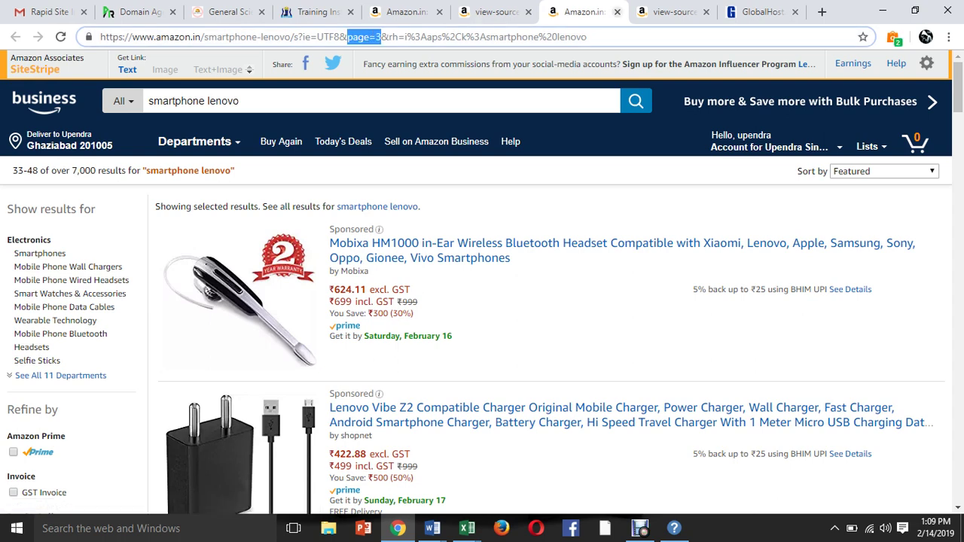
pyautogui.click(617, 11)
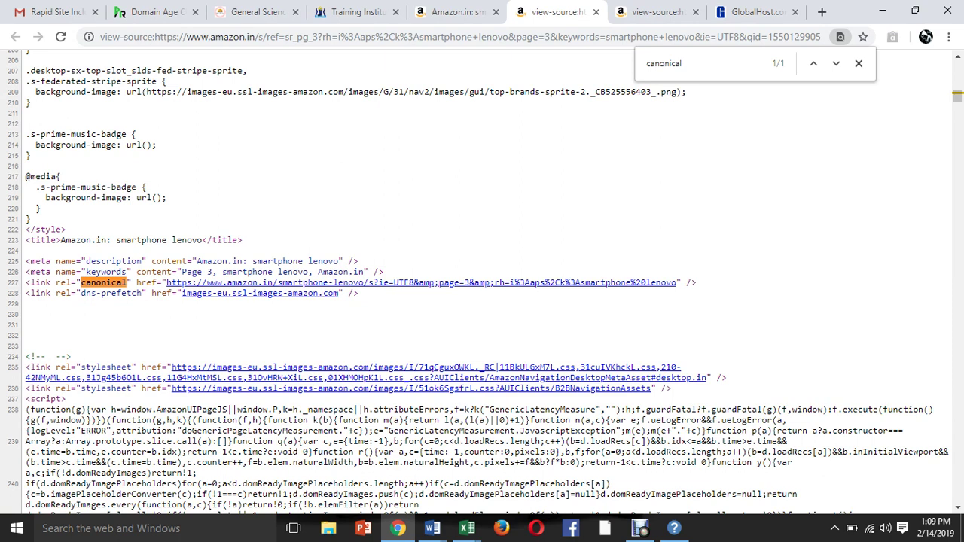
# Close the page 3 and page 2 view-source tabs.
pyautogui.click(595, 13)
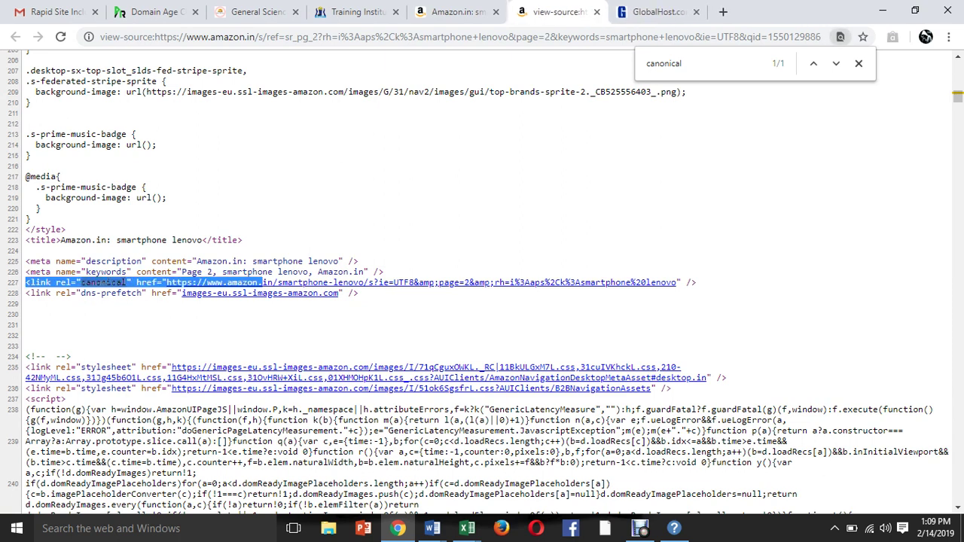
pyautogui.hotkey('ctrl', 'shift', 'Tab')
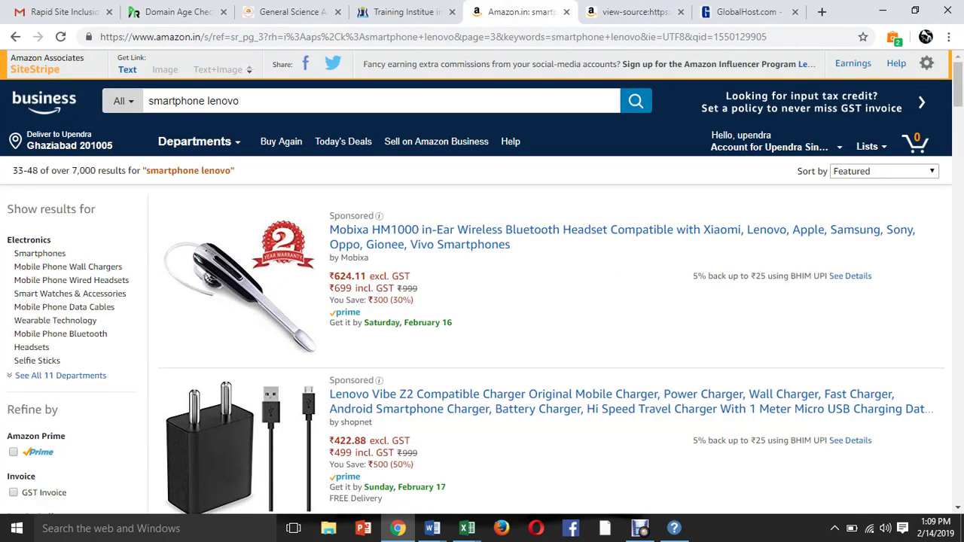
pyautogui.hotkey('ctrl', 'Tab')
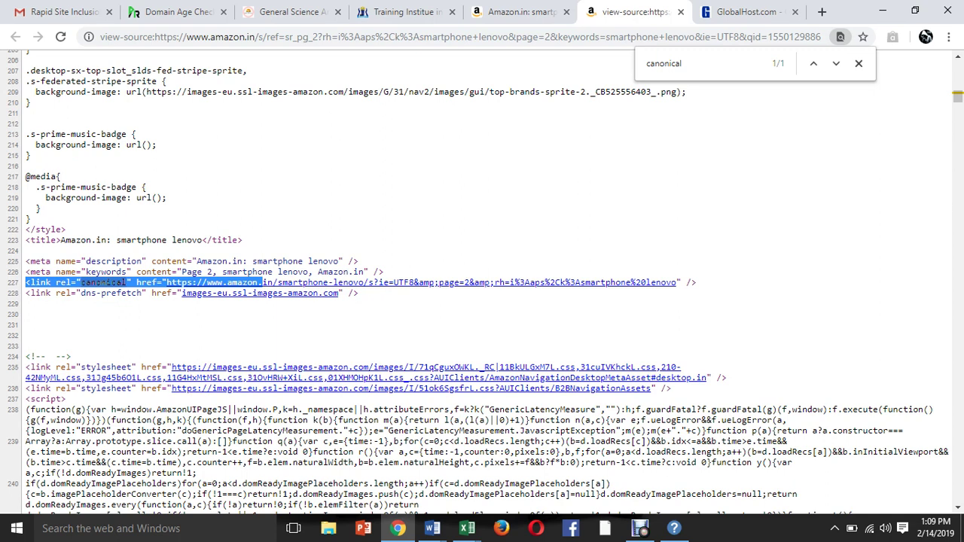
pyautogui.press('Return')
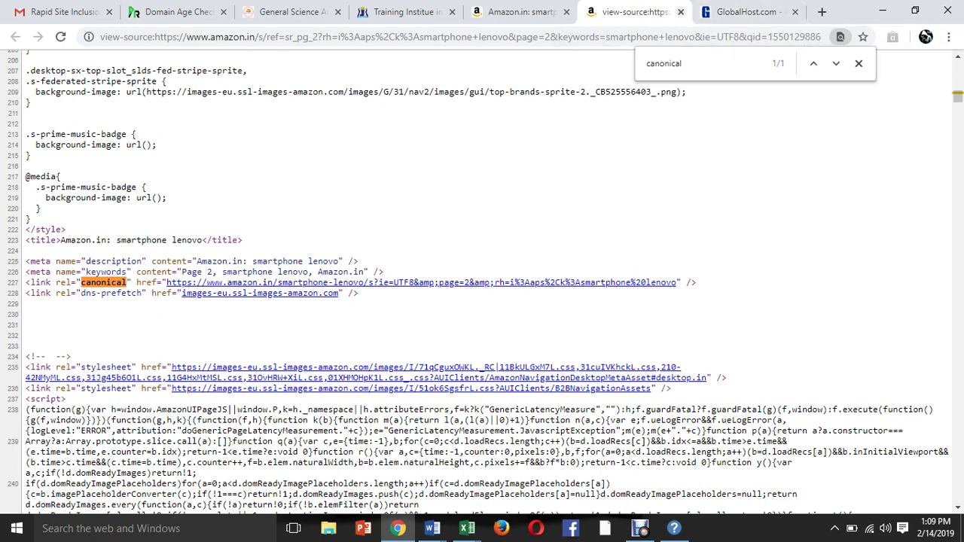
pyautogui.click(680, 12)
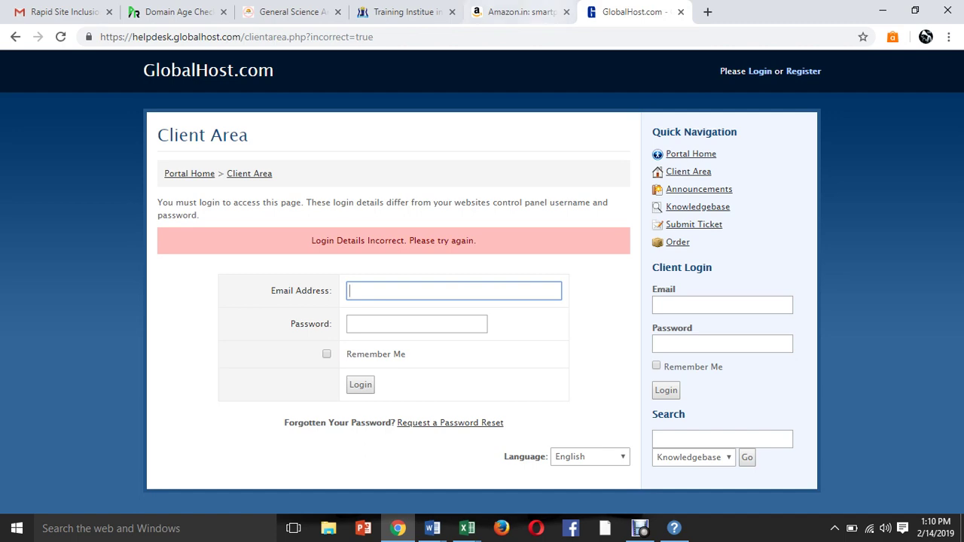
# Search Google for 'gt metrix' in the Sisoft tab.
pyautogui.click(294, 11)
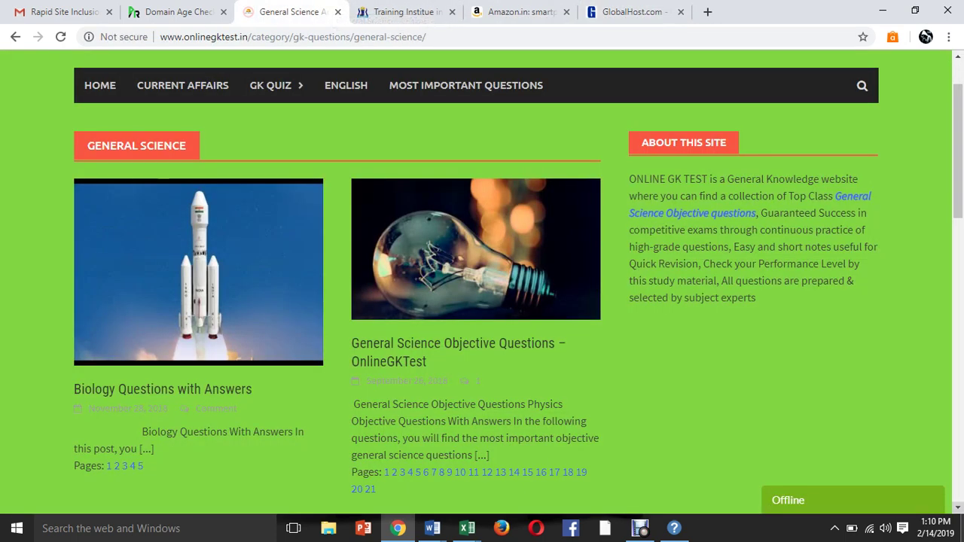
pyautogui.click(473, 11)
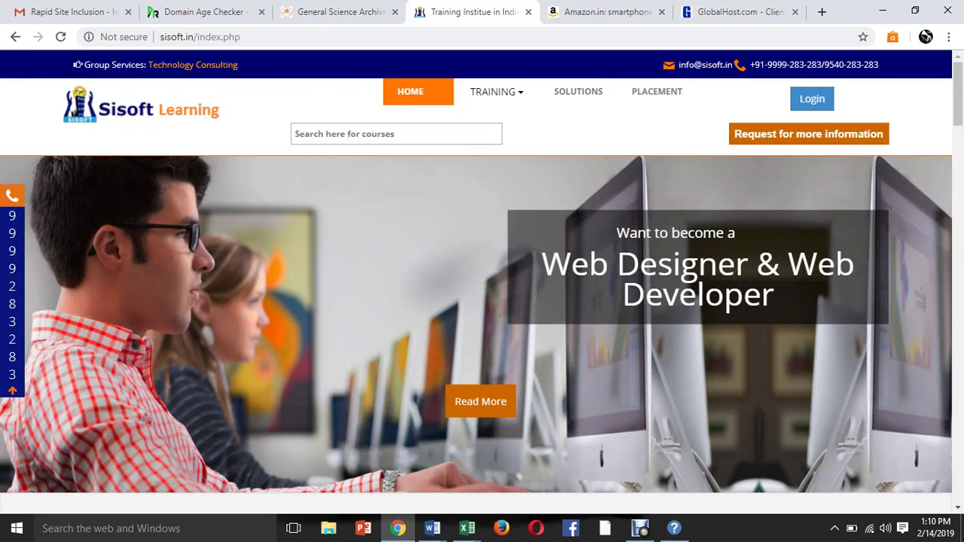
pyautogui.click(199, 36)
pyautogui.write('gt')
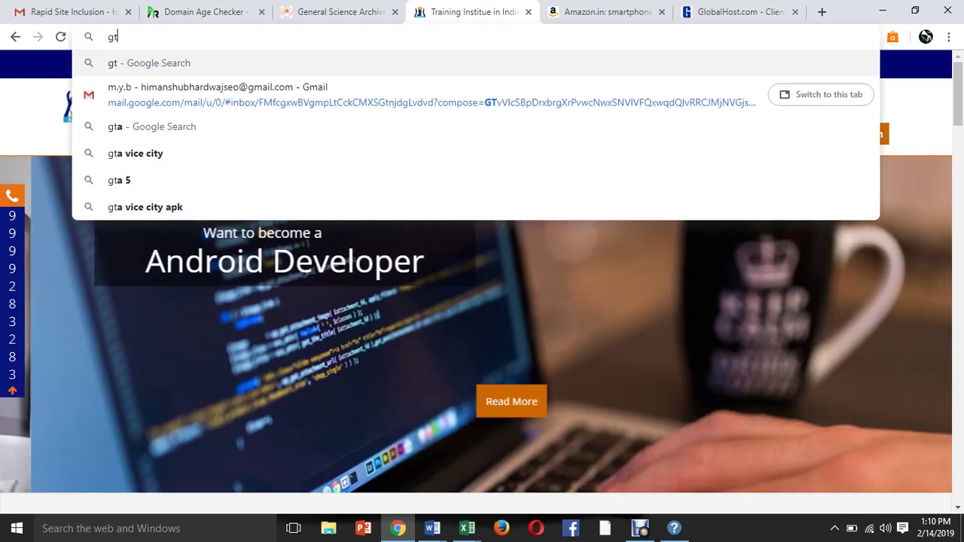
pyautogui.write(' metrix')
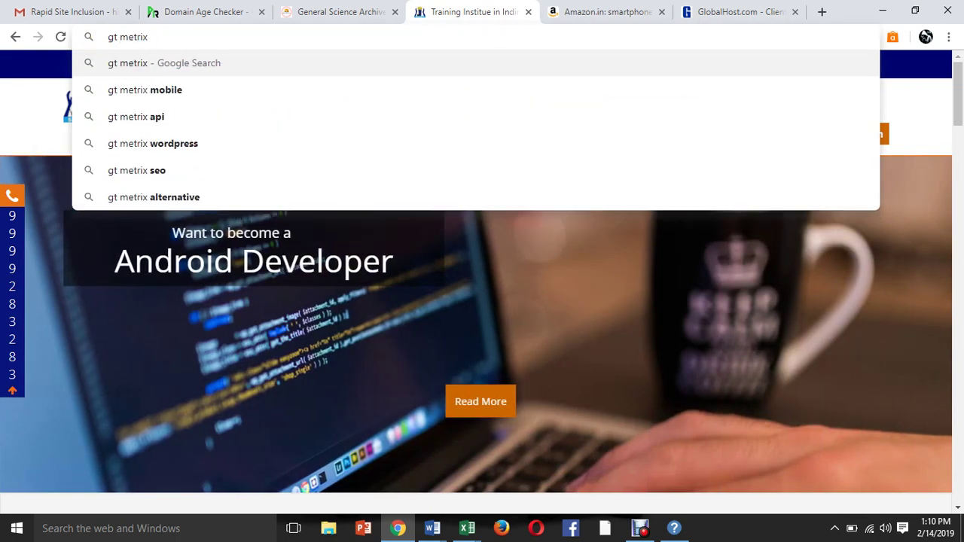
pyautogui.press('Return')
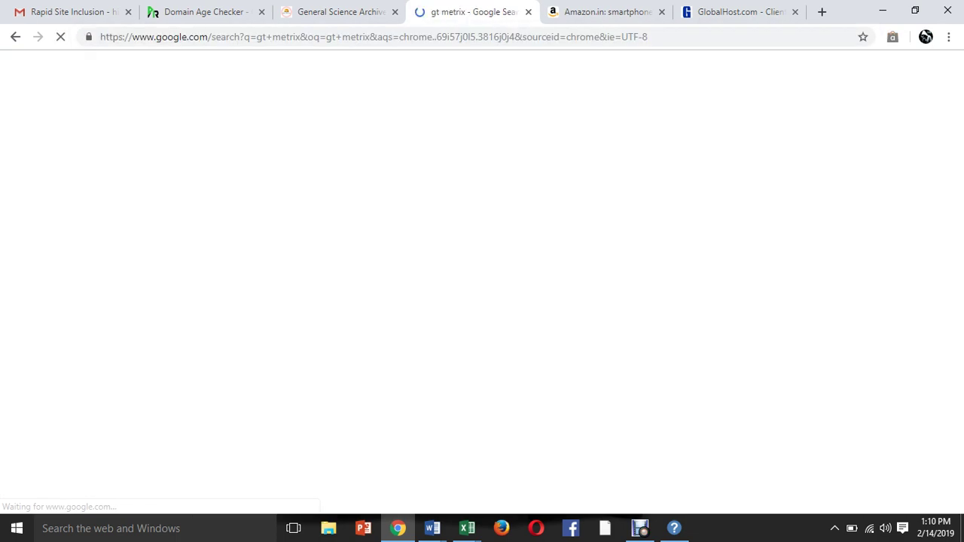
# Trim the onlinegktest.in URL to the site root and load /wp-admin.
pyautogui.click(205, 12)
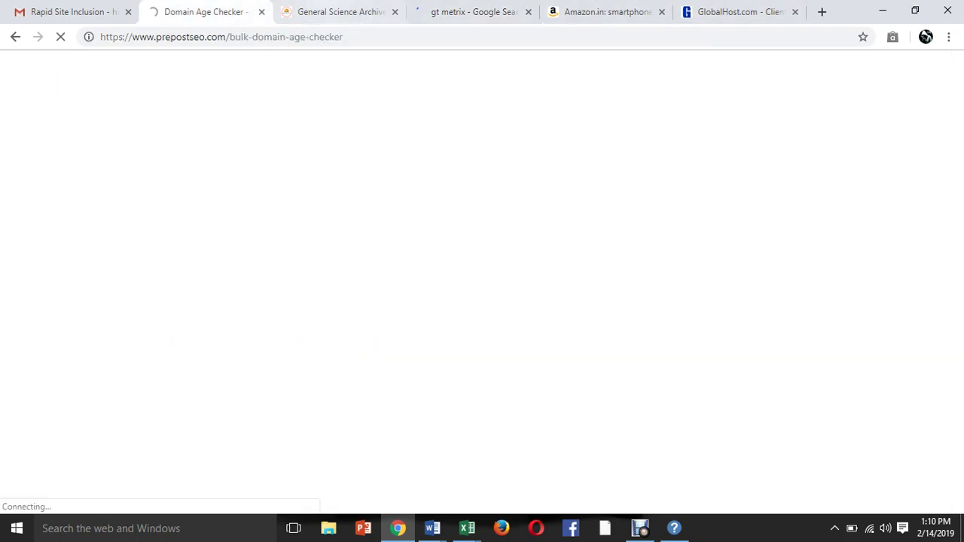
pyautogui.click(339, 11)
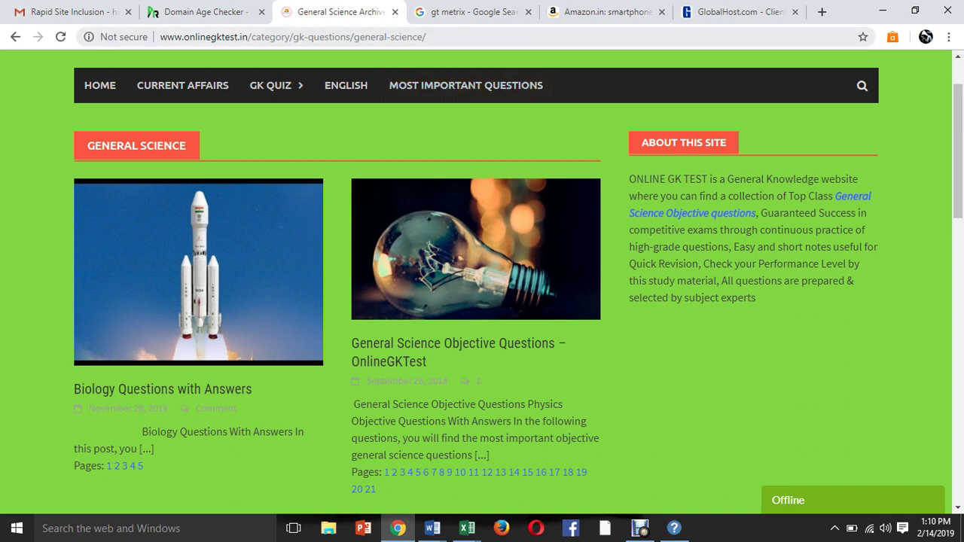
pyautogui.hotkey('ctrl', 'l')
pyautogui.press('End')
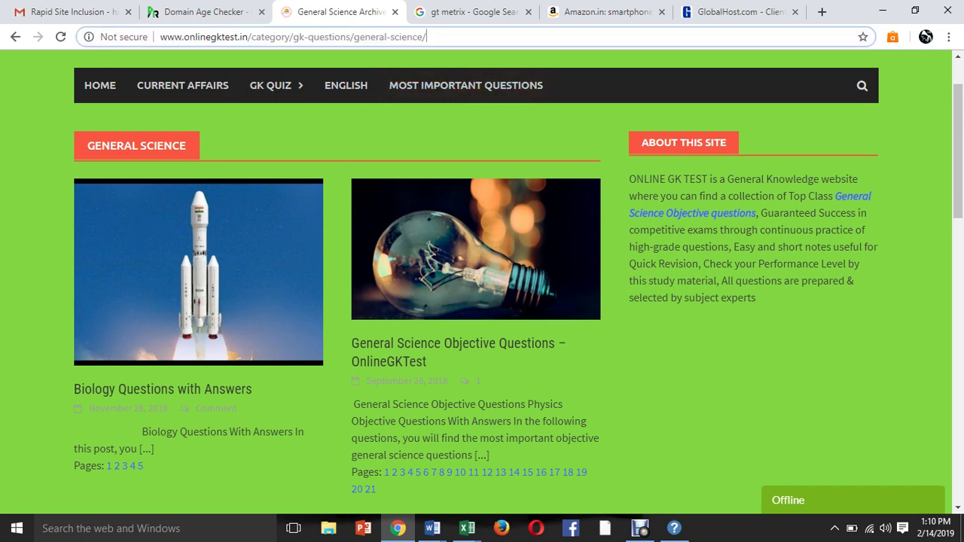
pyautogui.press('BackSpace')
pyautogui.press('BackSpace')
pyautogui.press('BackSpace')
pyautogui.press('BackSpace')
pyautogui.press('BackSpace')
pyautogui.press('BackSpace')
pyautogui.press('BackSpace')
pyautogui.press('BackSpace')
pyautogui.press('BackSpace')
pyautogui.press('BackSpace')
pyautogui.press('BackSpace')
pyautogui.press('BackSpace')
pyautogui.press('BackSpace')
pyautogui.press('BackSpace')
pyautogui.press('BackSpace')
pyautogui.press('BackSpace')
pyautogui.press('BackSpace')
pyautogui.press('BackSpace')
pyautogui.press('BackSpace')
pyautogui.press('BackSpace')
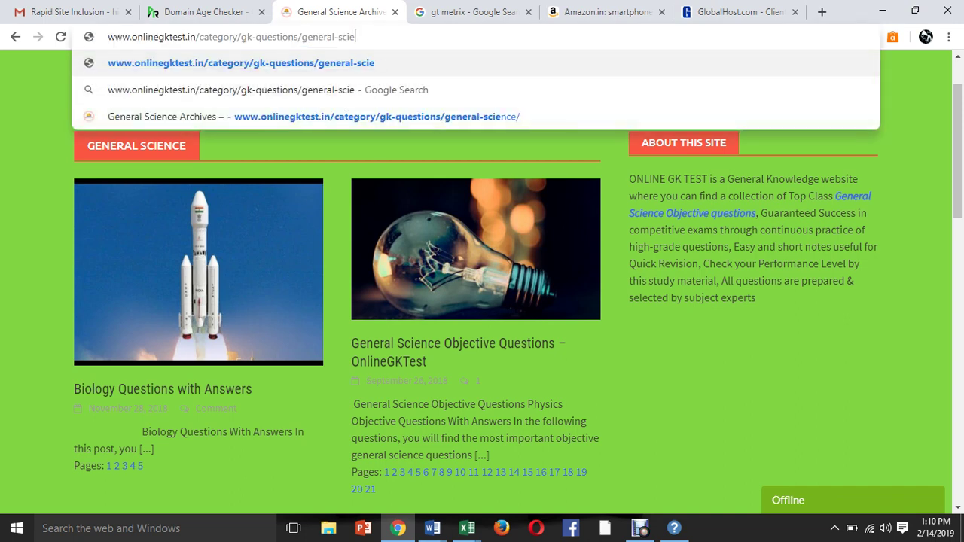
pyautogui.press('BackSpace')
pyautogui.press('BackSpace')
pyautogui.press('BackSpace')
pyautogui.press('BackSpace')
pyautogui.press('BackSpace')
pyautogui.press('BackSpace')
pyautogui.press('BackSpace')
pyautogui.press('BackSpace')
pyautogui.press('BackSpace')
pyautogui.press('BackSpace')
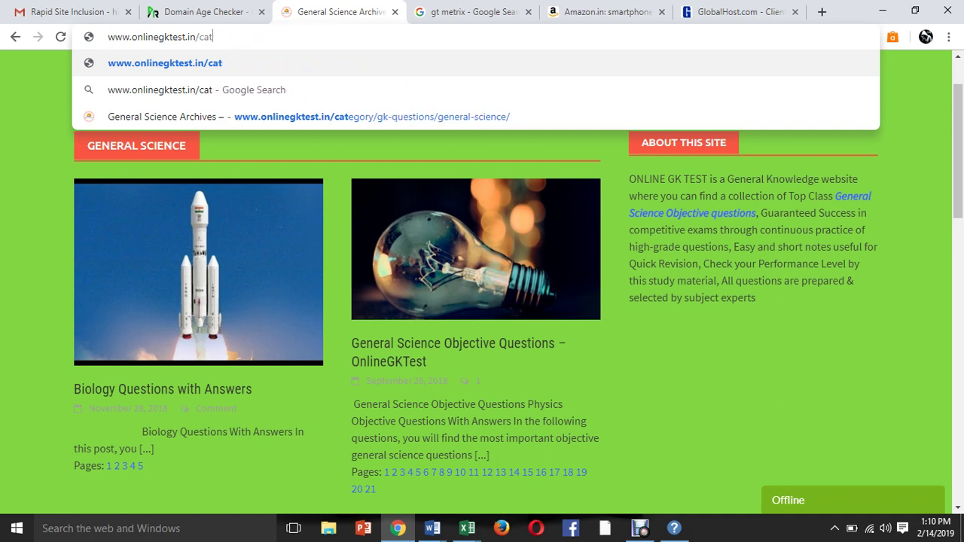
pyautogui.write('w')
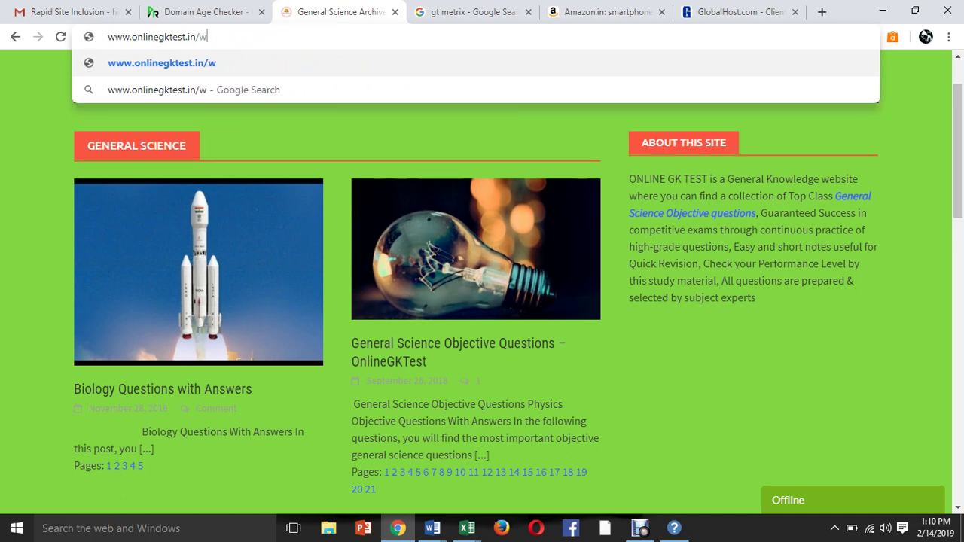
pyautogui.write('p-admin')
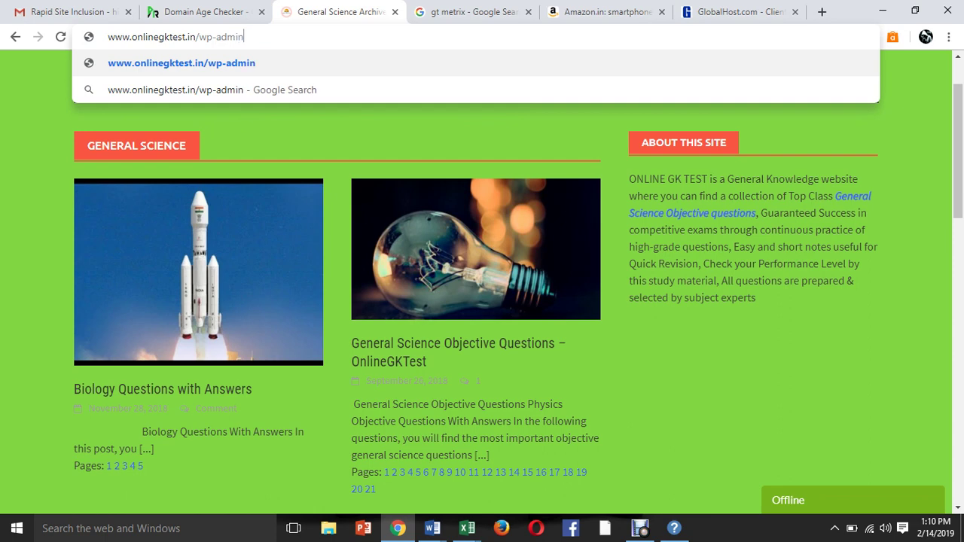
pyautogui.press('Return')
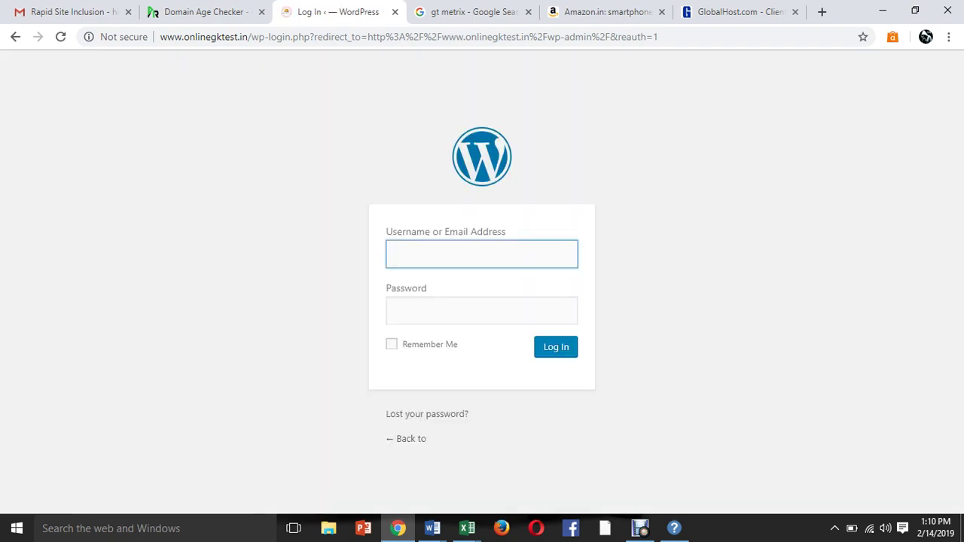
# Log in to the onlinegktest.in WordPress admin with the username and password, declining to save the password.
pyautogui.write('onlinegktest')
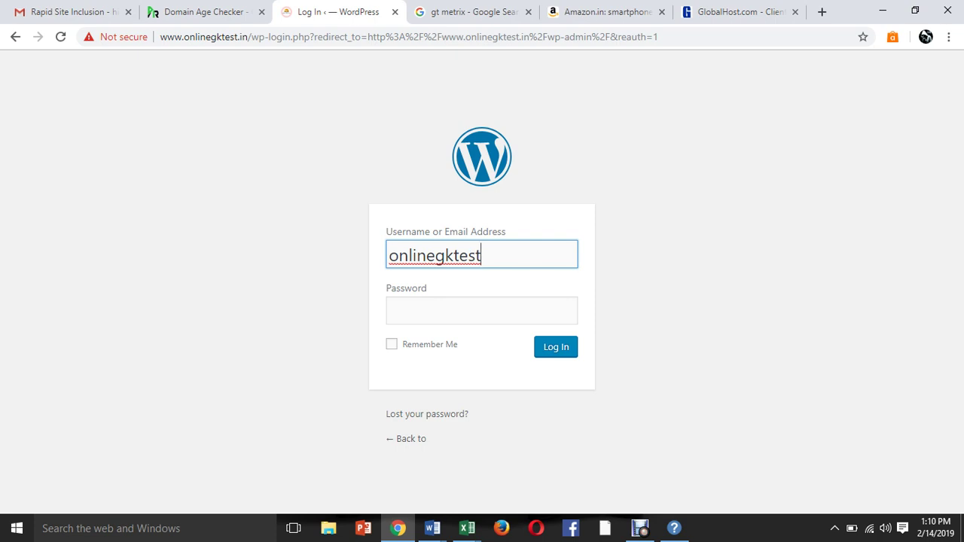
pyautogui.click(482, 311)
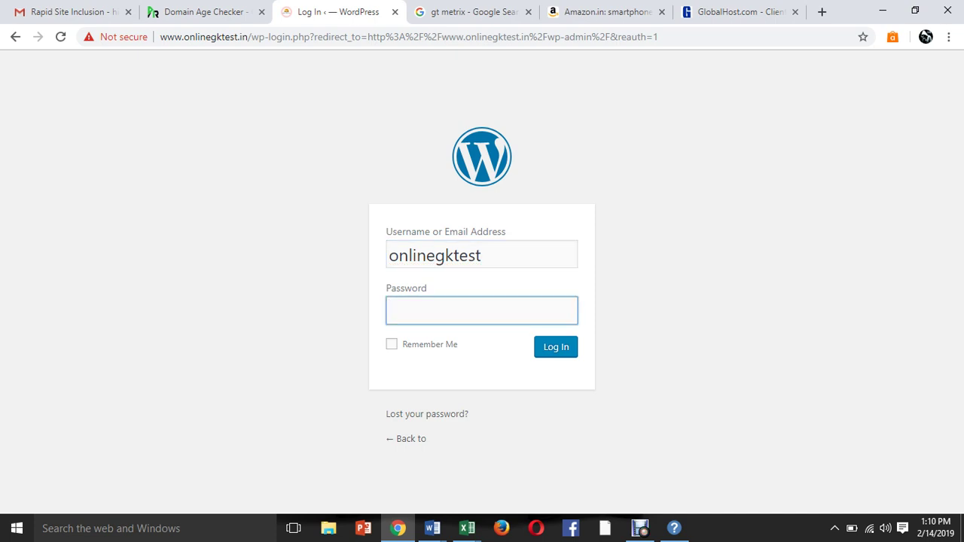
pyautogui.write('••••••••••••••••')
pyautogui.press('Return')
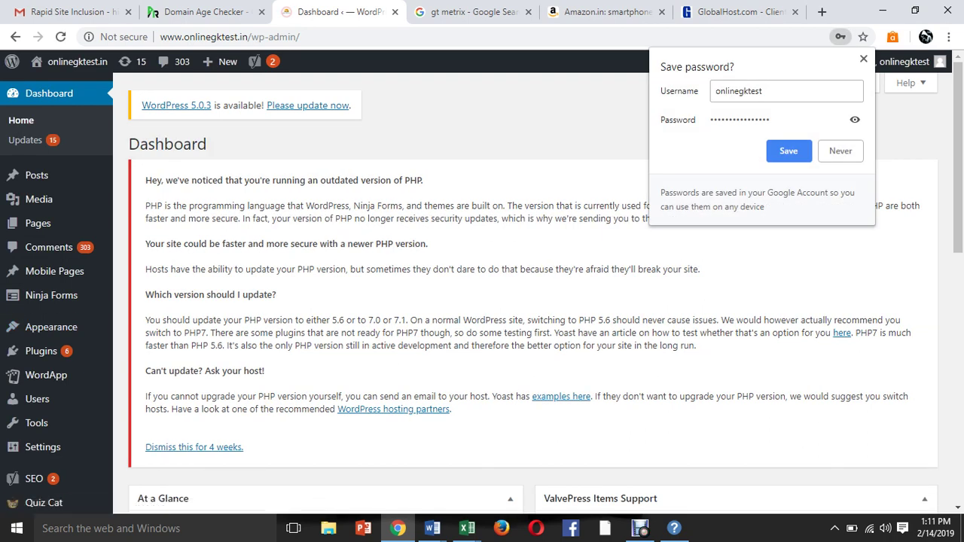
pyautogui.press('Escape')
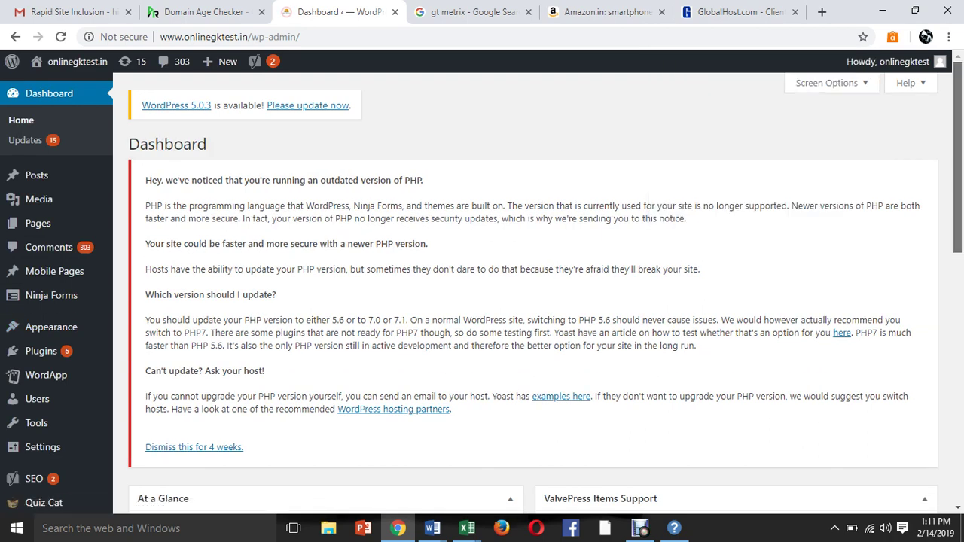
# Dismiss the outdated PHP notice and open Awaken's Theme Header (header.php) in the theme editor.
pyautogui.scroll(-2, 482, 288)
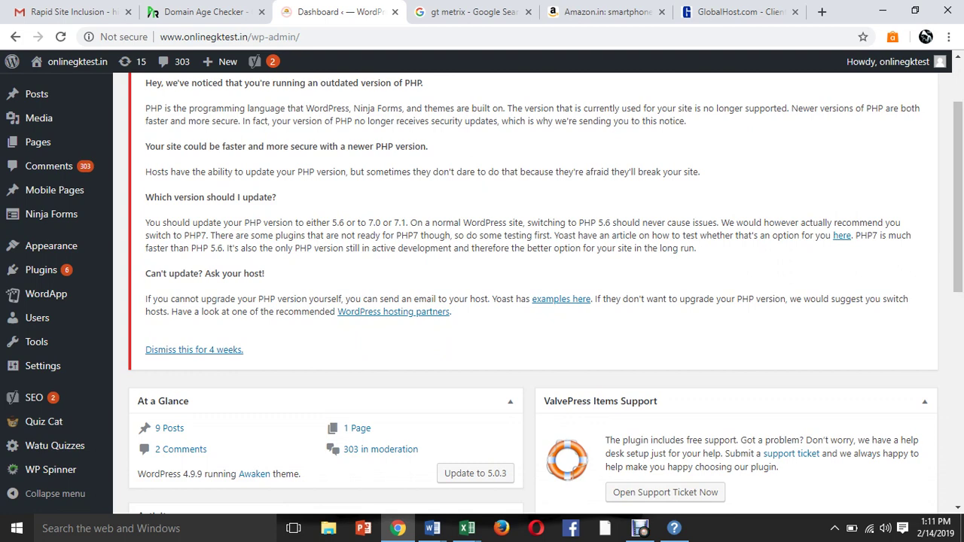
pyautogui.click(193, 350)
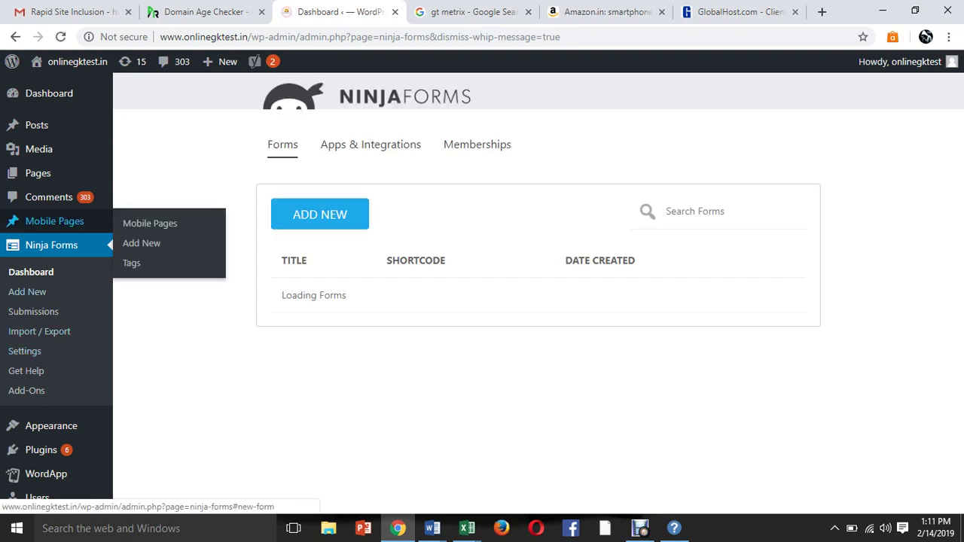
pyautogui.moveTo(45, 426)
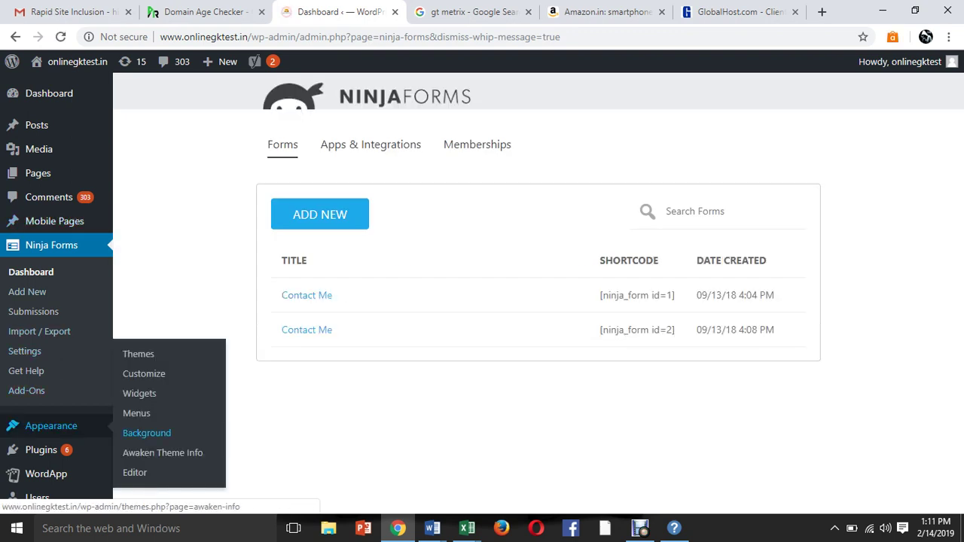
pyautogui.click(134, 472)
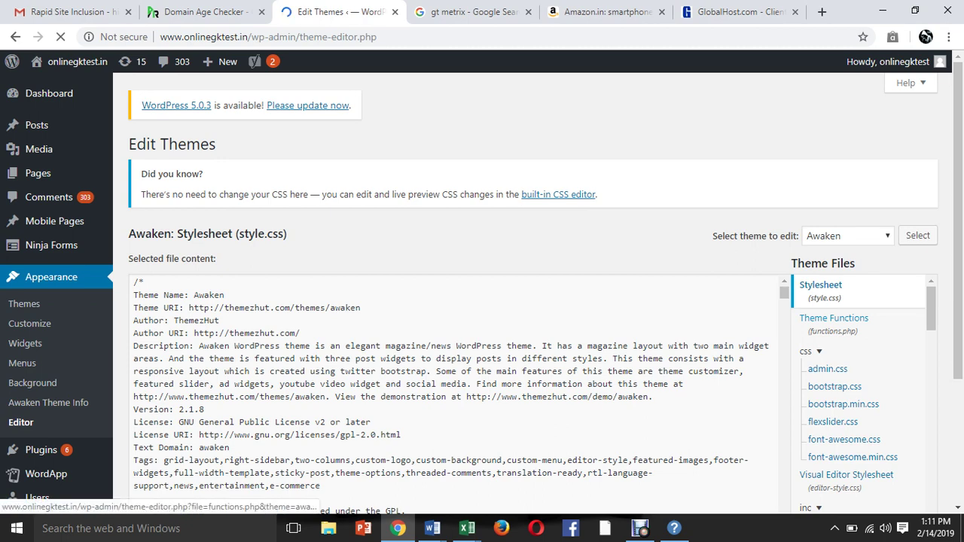
pyautogui.scroll(-3, 852, 478)
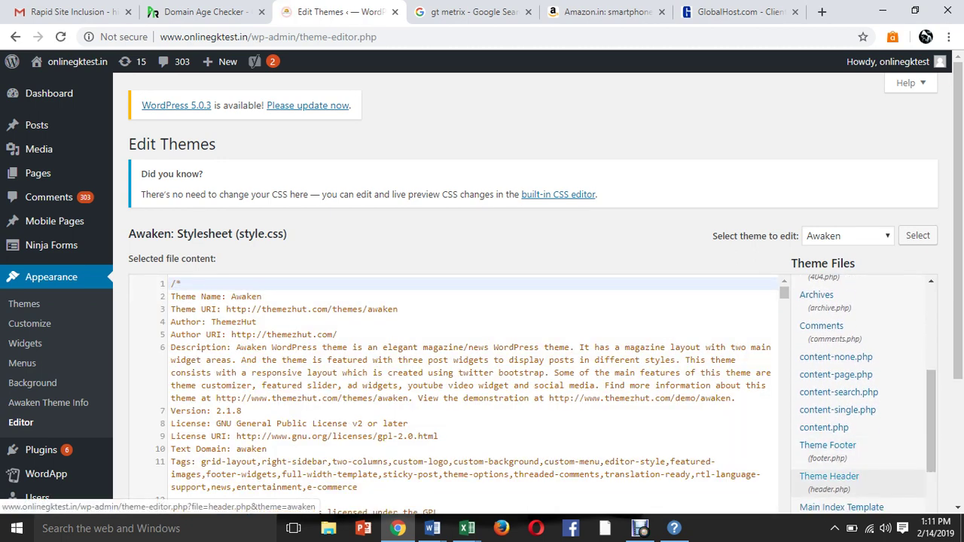
pyautogui.click(829, 477)
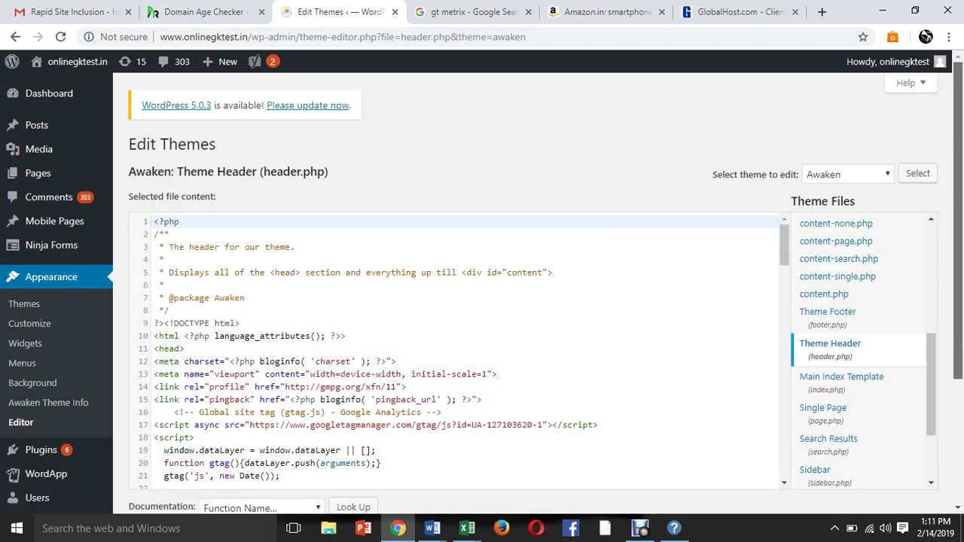
# Insert a blank line after line 39 of header.php, then go to Pages > All Pages.
pyautogui.scroll(-1, 482, 286)
pyautogui.scroll(-3, 931, 330)
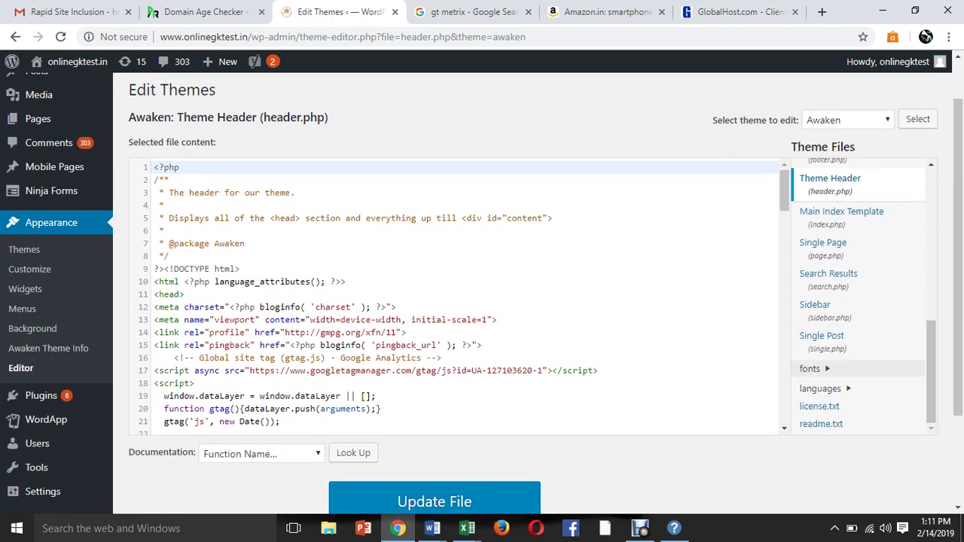
pyautogui.scroll(-6, 460, 297)
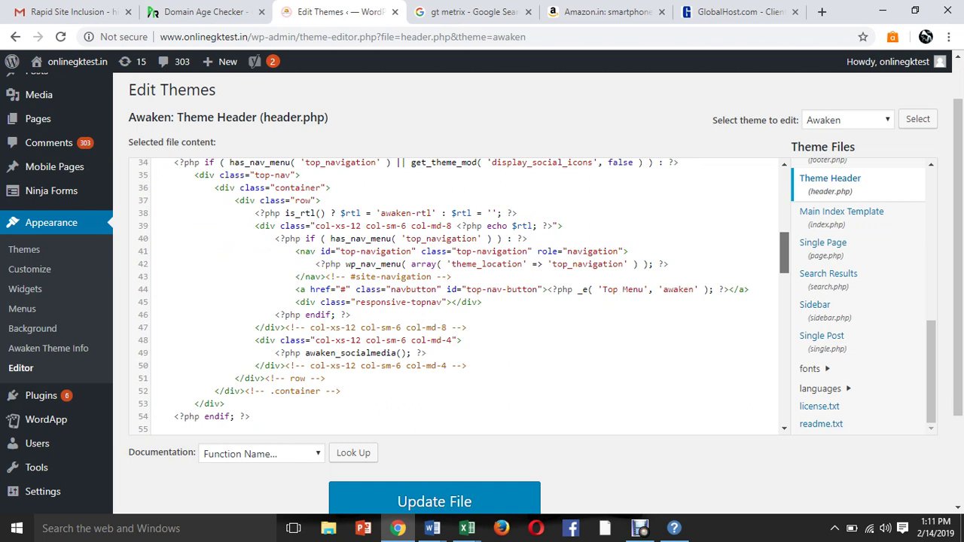
pyautogui.click(562, 226)
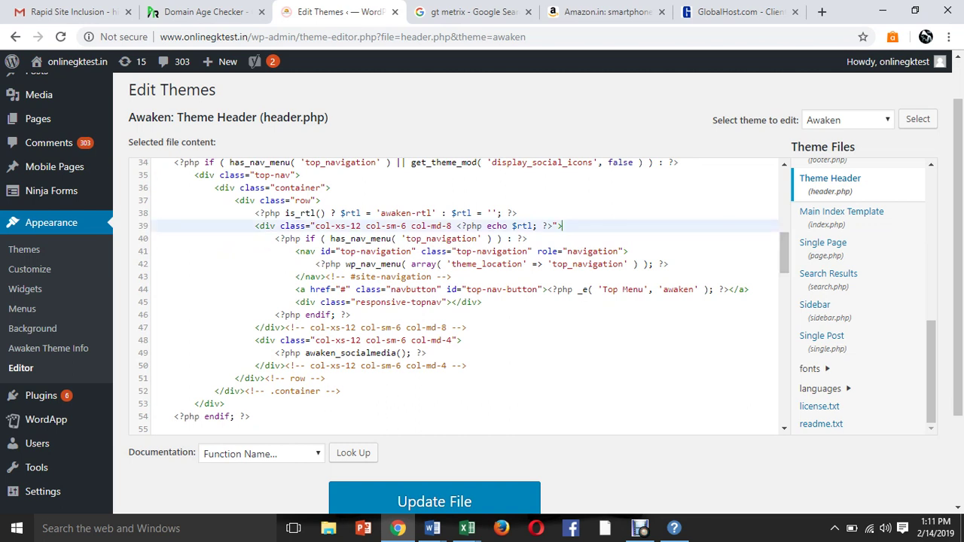
pyautogui.press('Return')
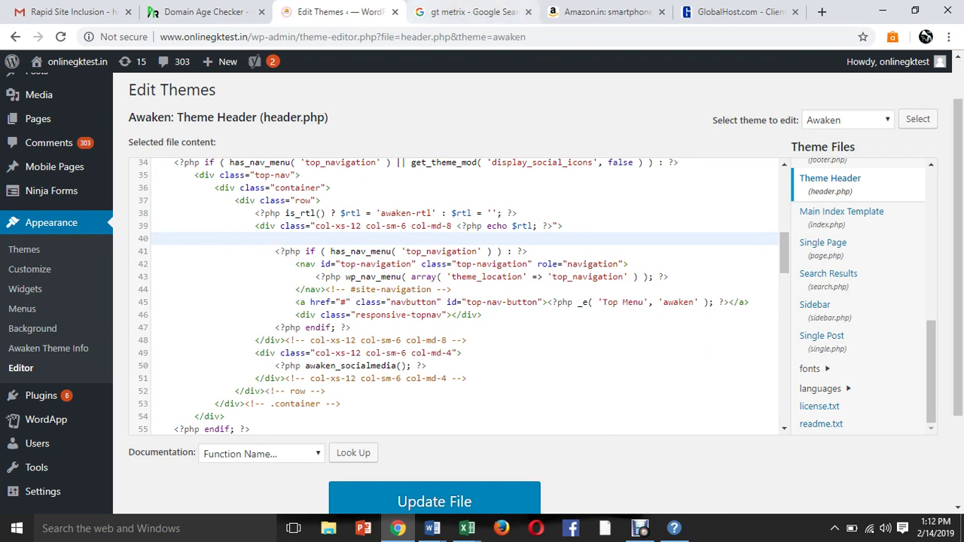
pyautogui.moveTo(45, 119)
pyautogui.click(141, 120)
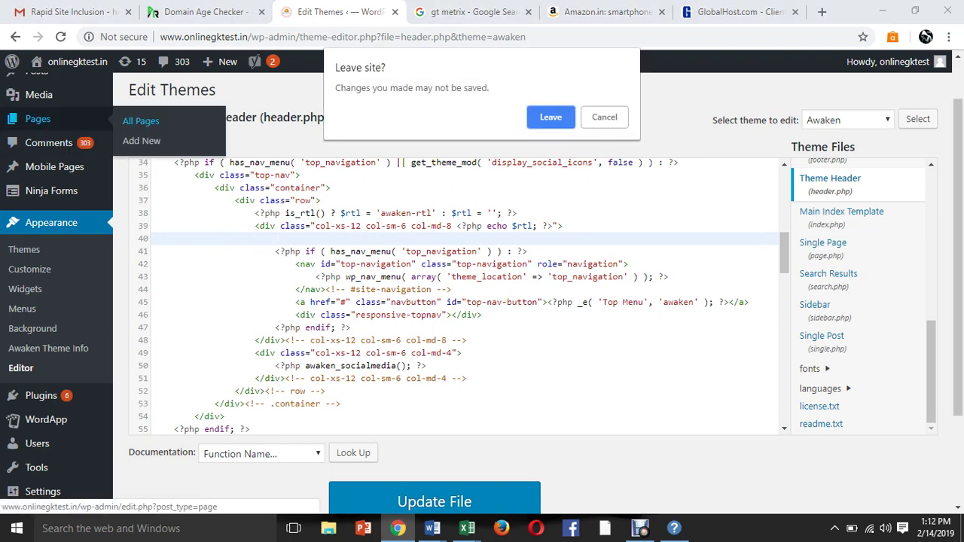
# Discard the header edit, view the Contact Us page's ninja_form shortcode, then return to the gt metrix results.
pyautogui.press('Return')
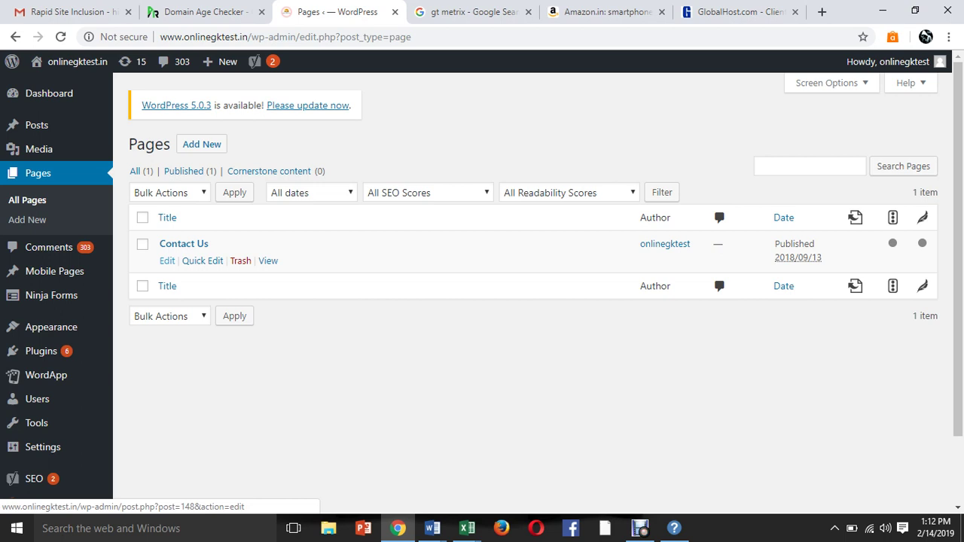
pyautogui.click(167, 261)
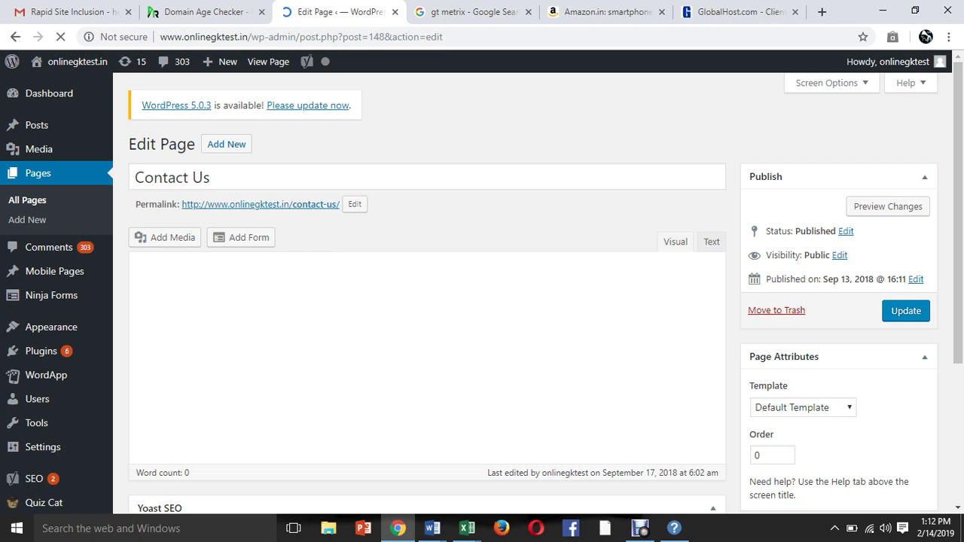
pyautogui.click(711, 242)
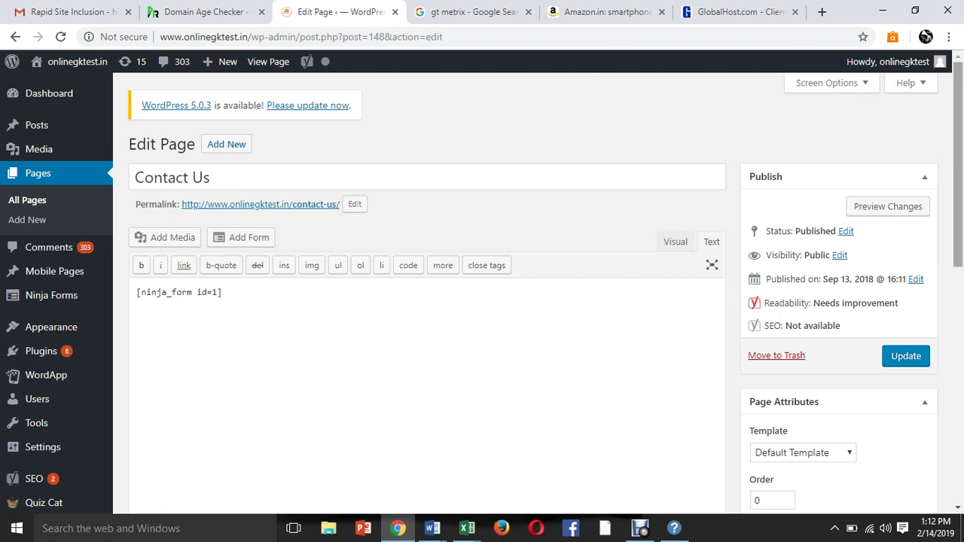
pyautogui.scroll(-1, 482, 286)
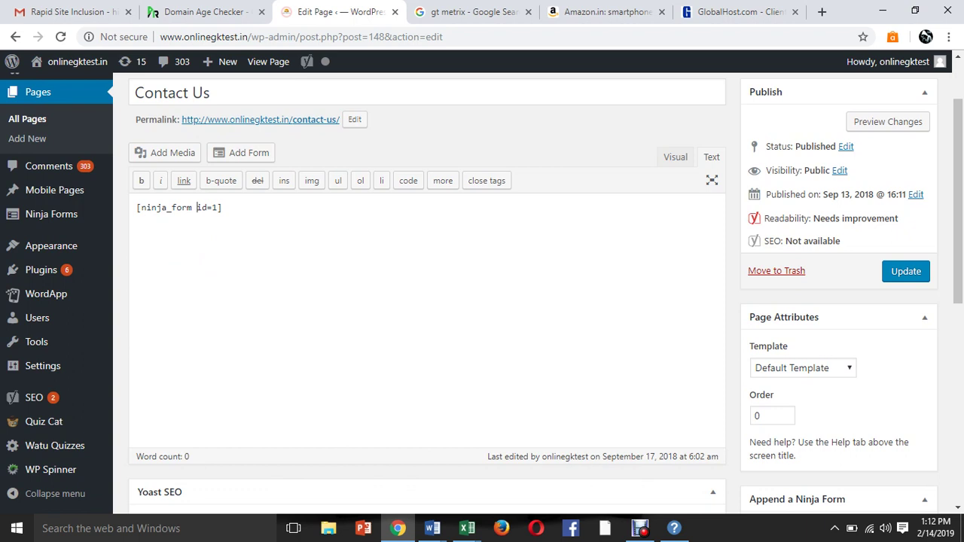
pyautogui.click(675, 157)
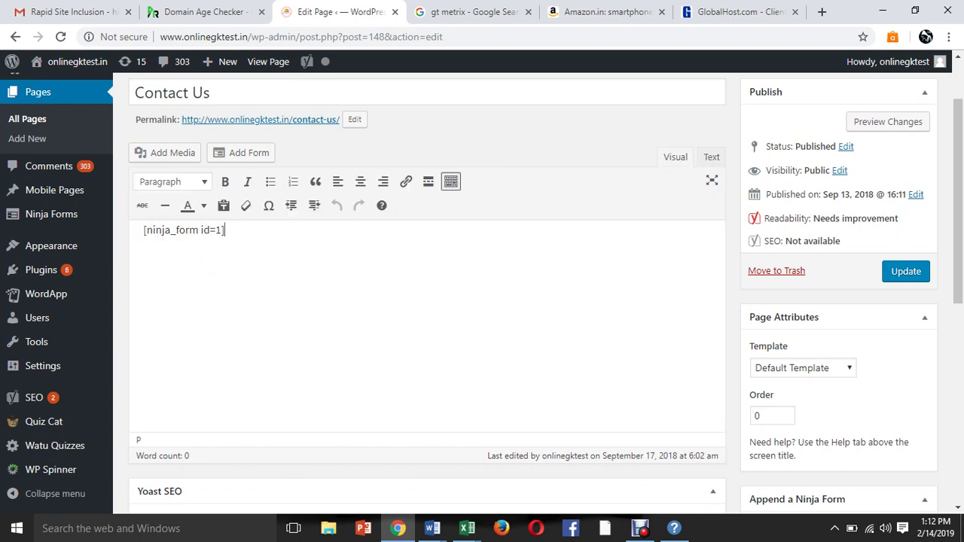
pyautogui.moveTo(42, 366)
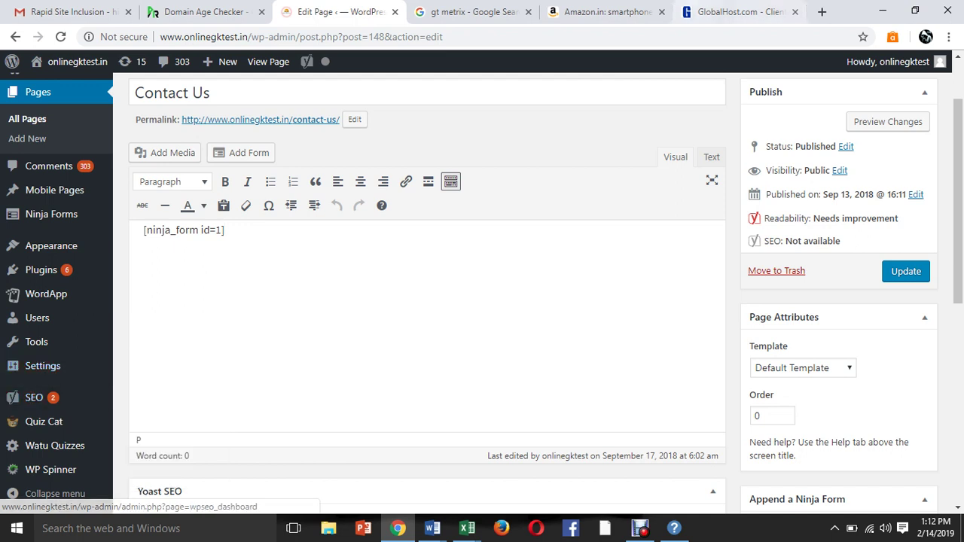
pyautogui.click(471, 11)
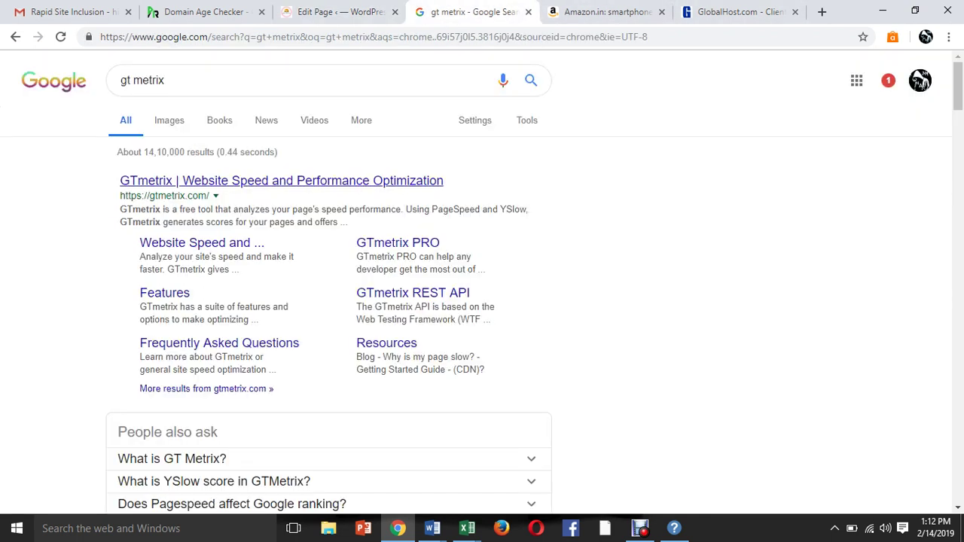
pyautogui.click(281, 180)
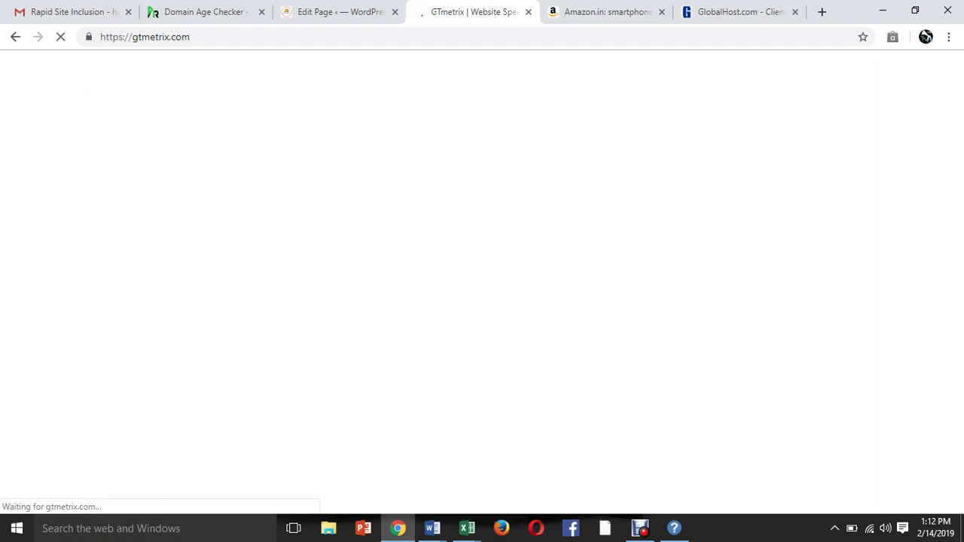
pyautogui.hotkey('ctrl', '2')
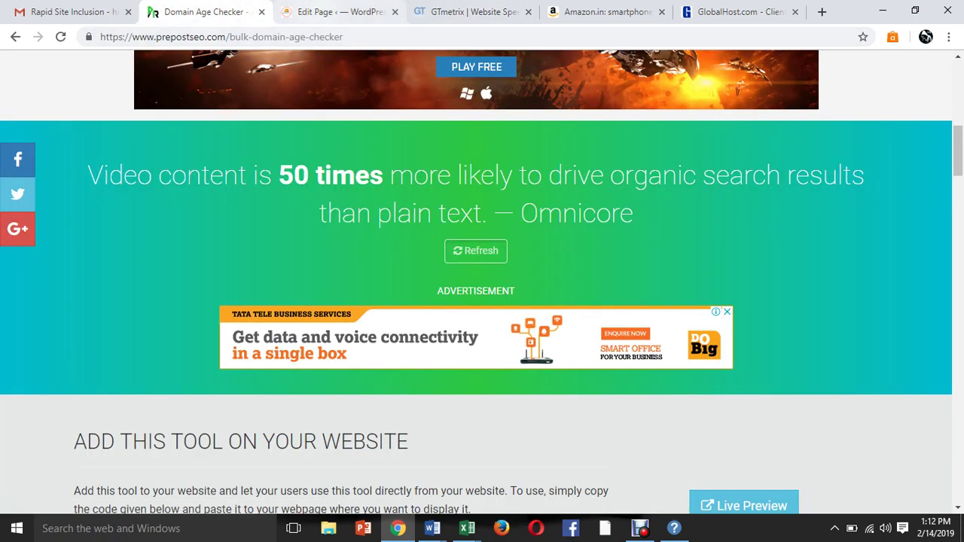
pyautogui.hotkey('ctrl', '3')
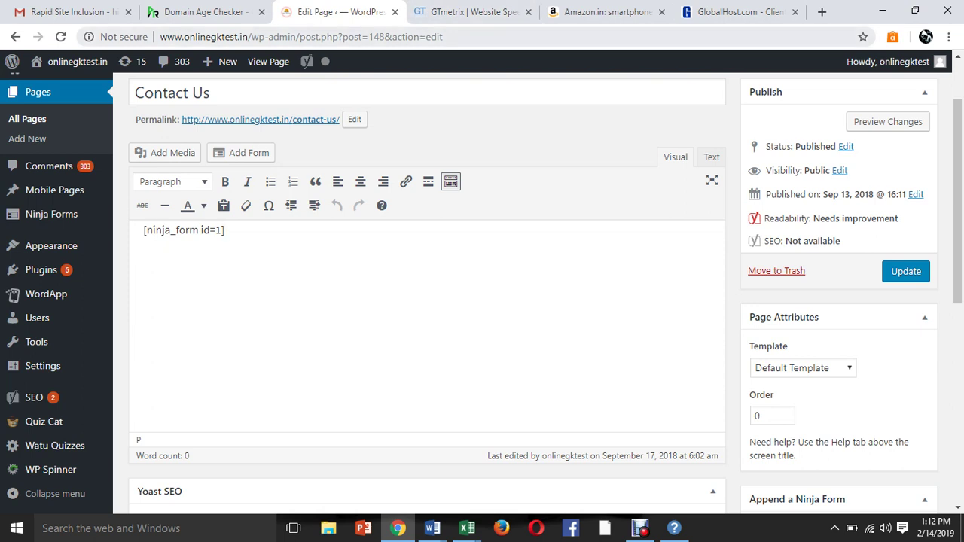
pyautogui.moveTo(249, 36); pyautogui.dragTo(168, 36)
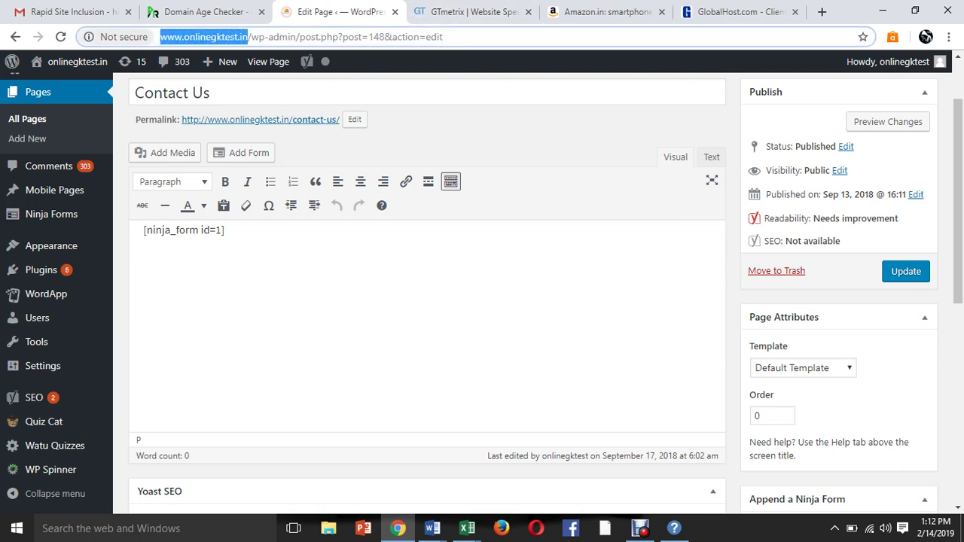
pyautogui.click(468, 12)
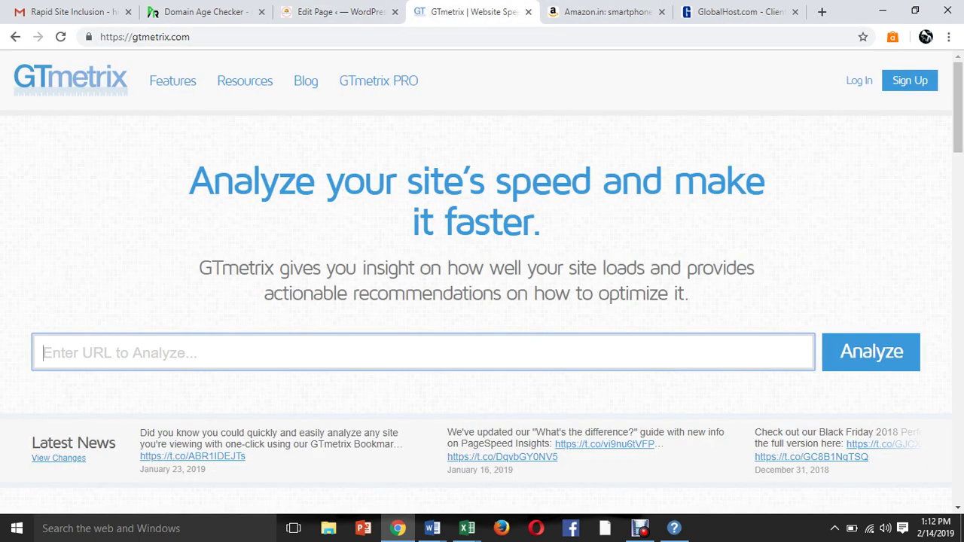
pyautogui.write('http://www.onlinegktest.in')
pyautogui.press('Return')
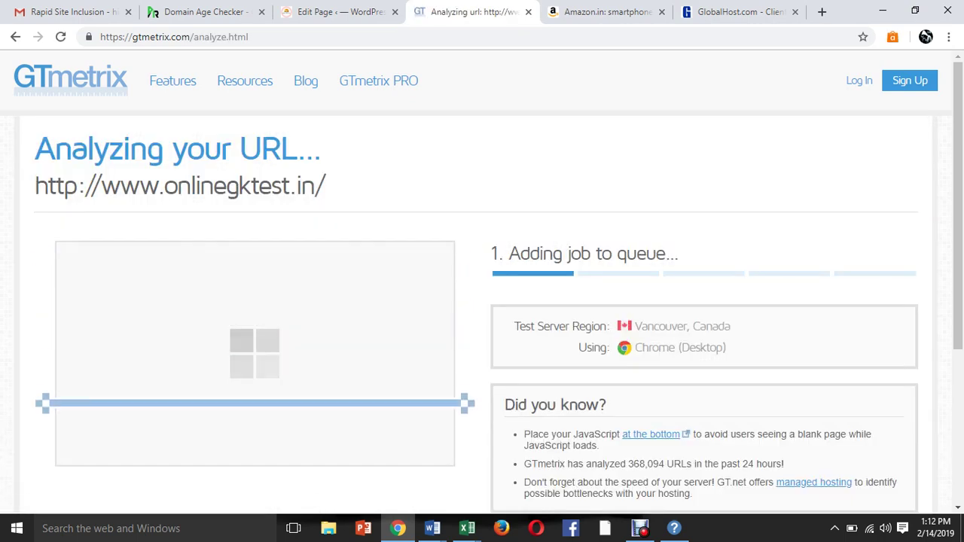
pyautogui.scroll(-1, 482, 281)
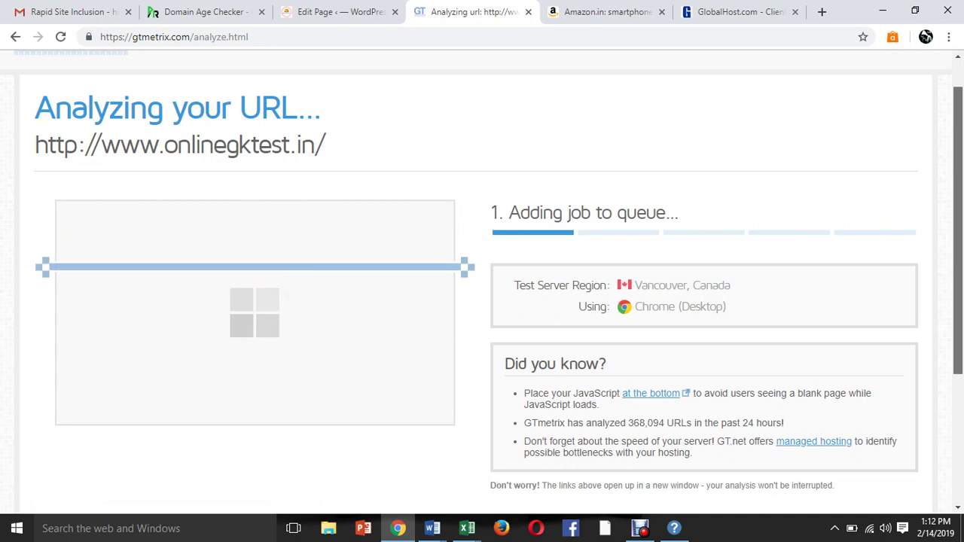
pyautogui.scroll(-1, 482, 282)
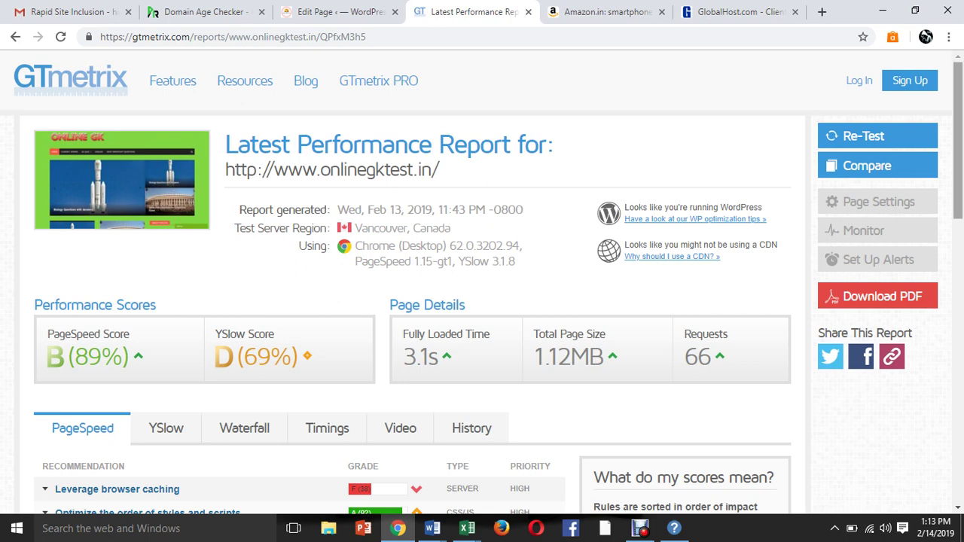
# Expand the Leverage browser caching (F 38) recommendation and review its cacheable resource list.
pyautogui.moveTo(958, 141); pyautogui.dragTo(959, 141)
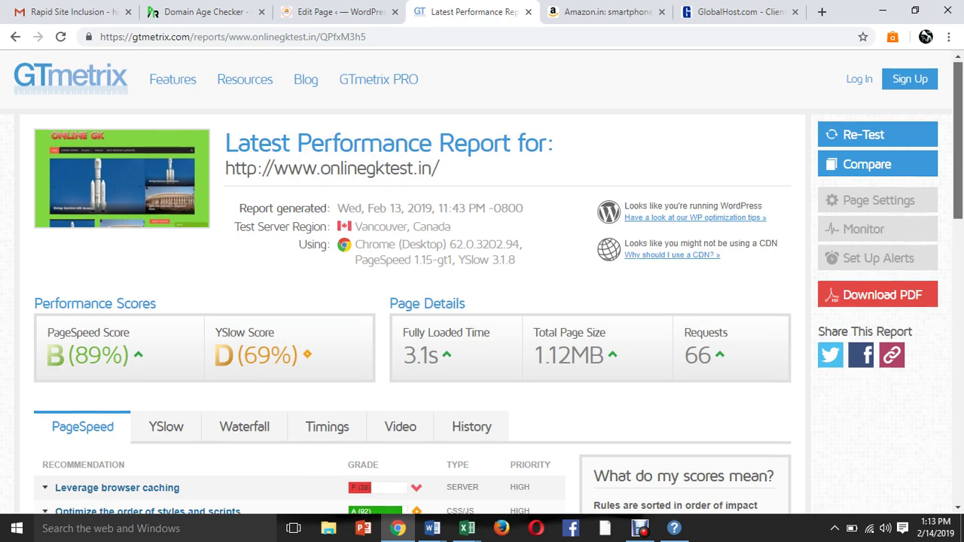
pyautogui.scroll(-3, 482, 284)
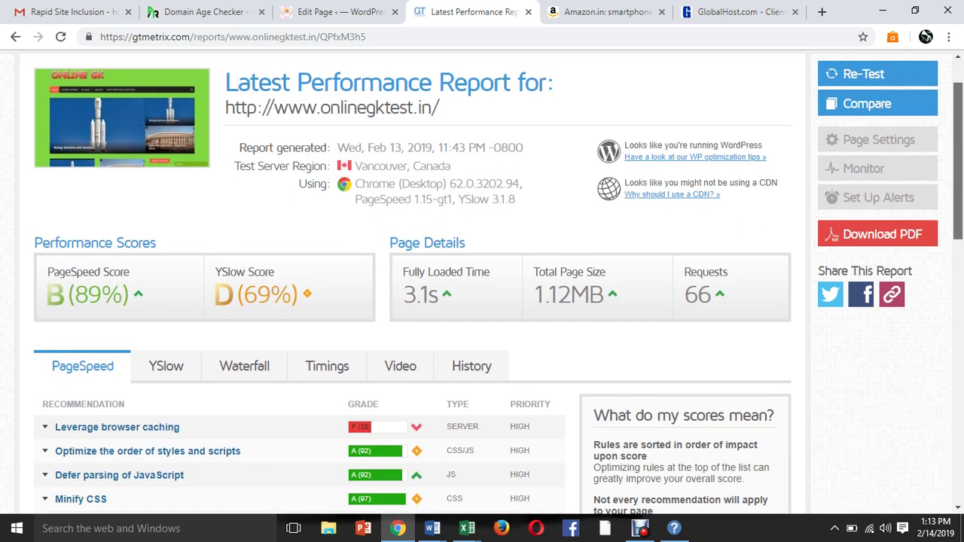
pyautogui.scroll(-1, 482, 284)
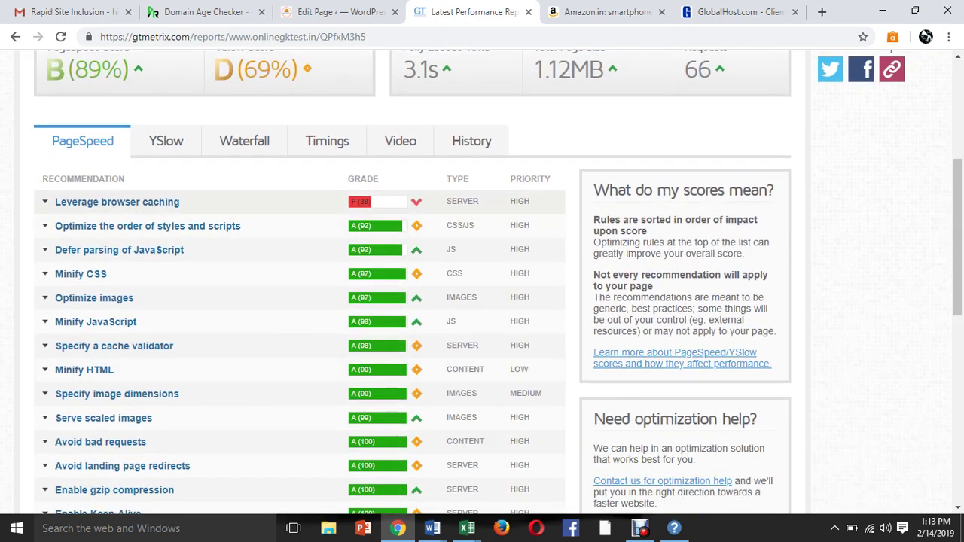
pyautogui.click(117, 202)
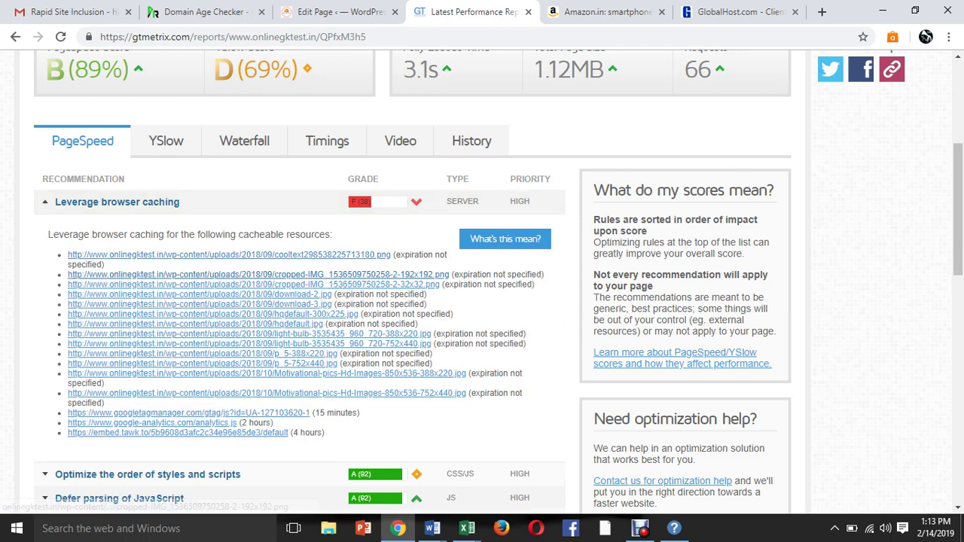
pyautogui.scroll(-3, 482, 279)
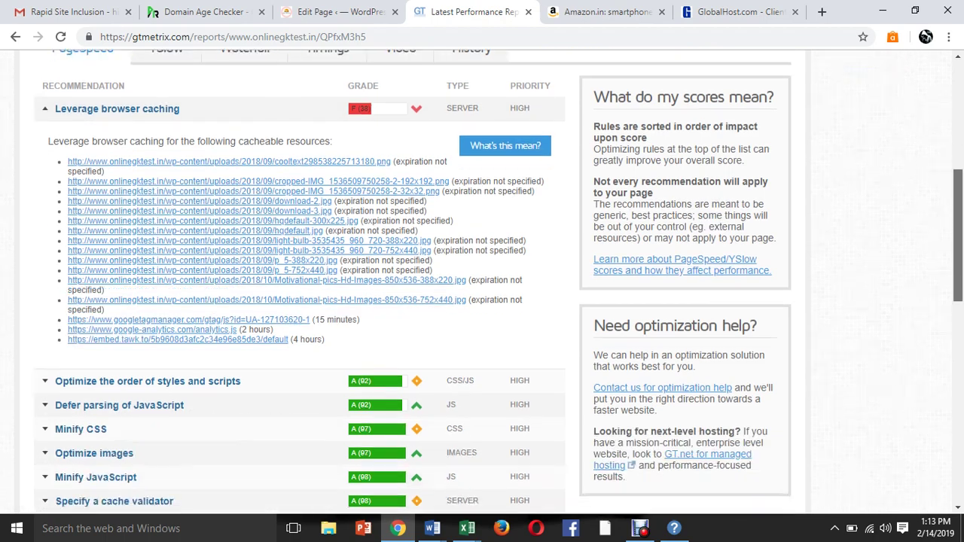
pyautogui.scroll(-6, 482, 279)
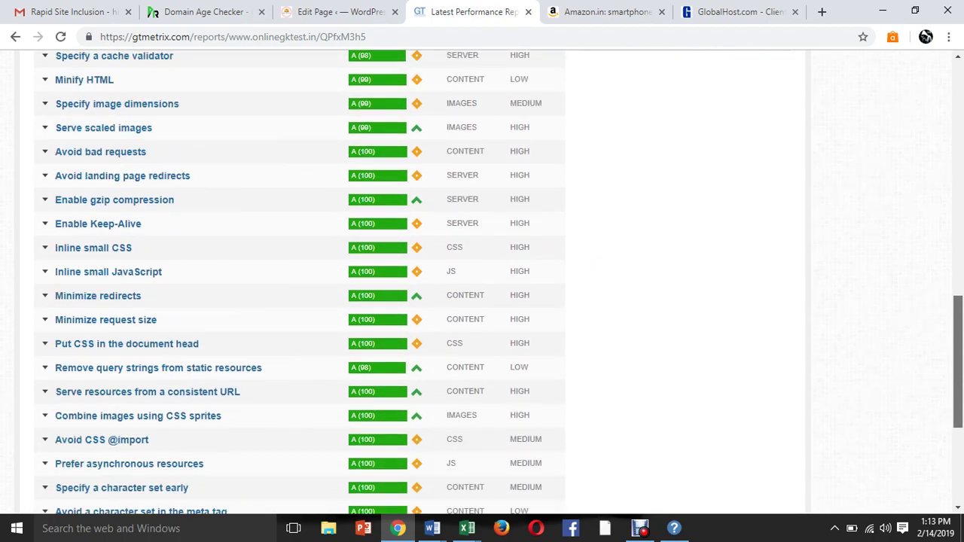
pyautogui.scroll(2, 482, 279)
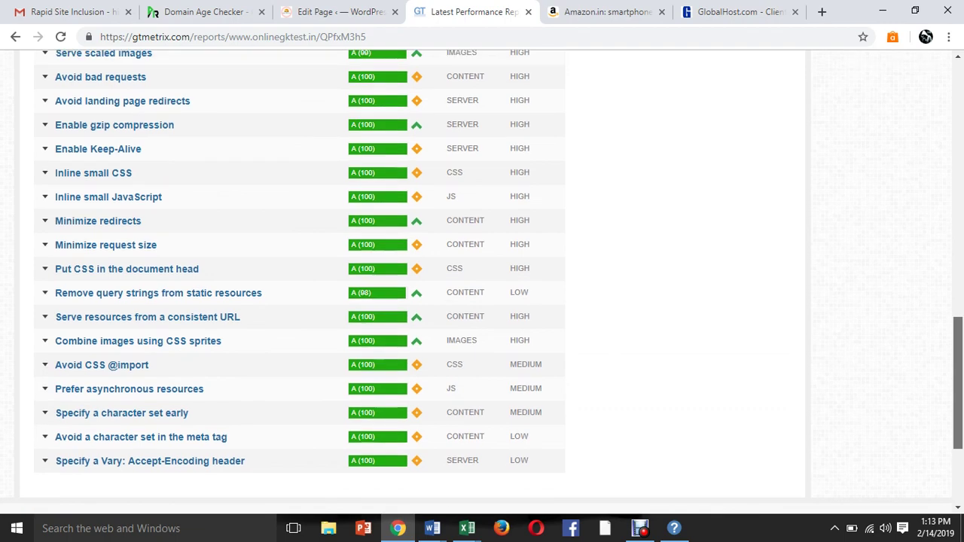
pyautogui.scroll(5, 482, 278)
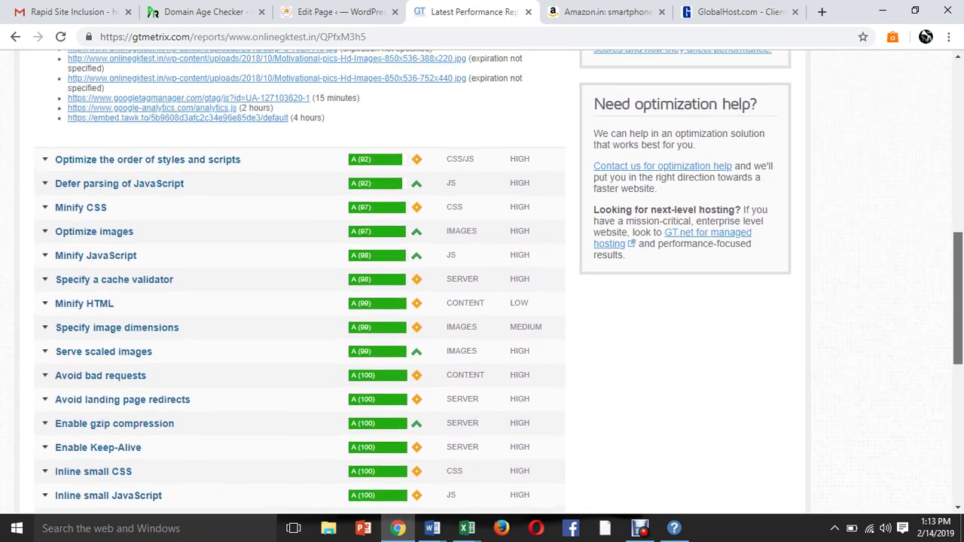
pyautogui.scroll(-7, 482, 279)
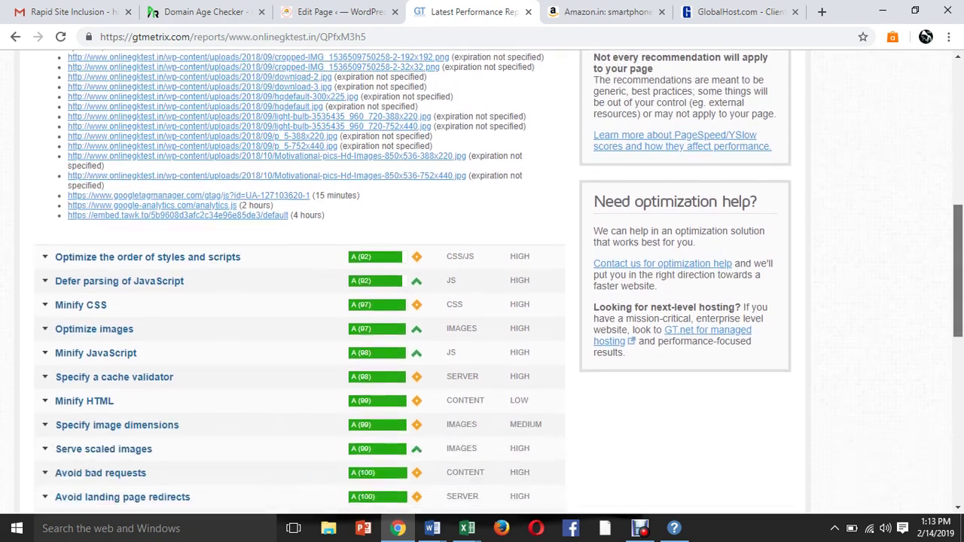
pyautogui.scroll(-3, 482, 279)
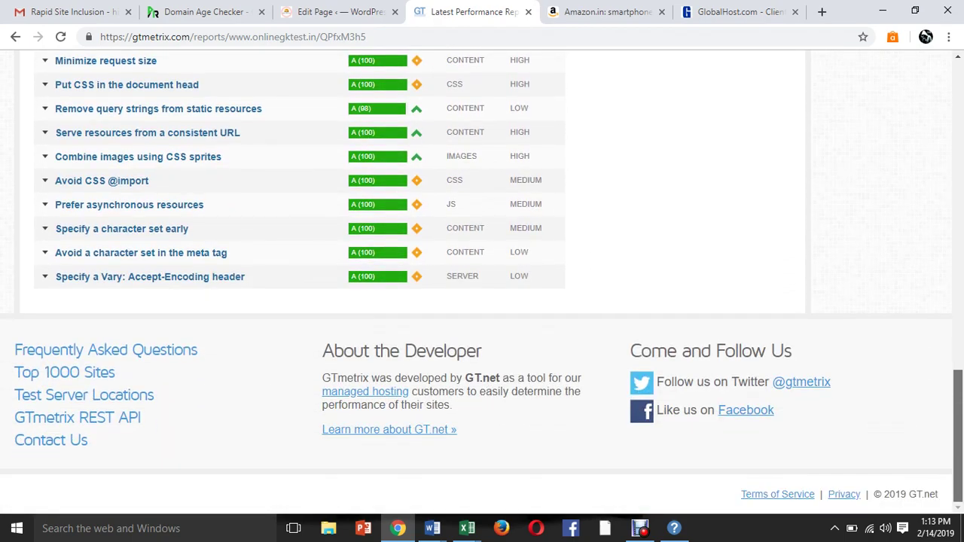
pyautogui.scroll(9, 482, 279)
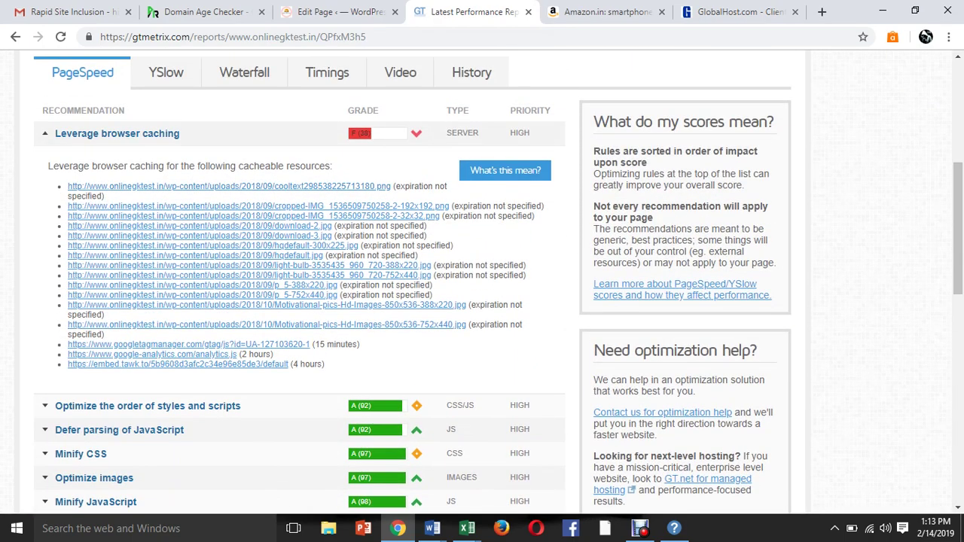
pyautogui.click(117, 134)
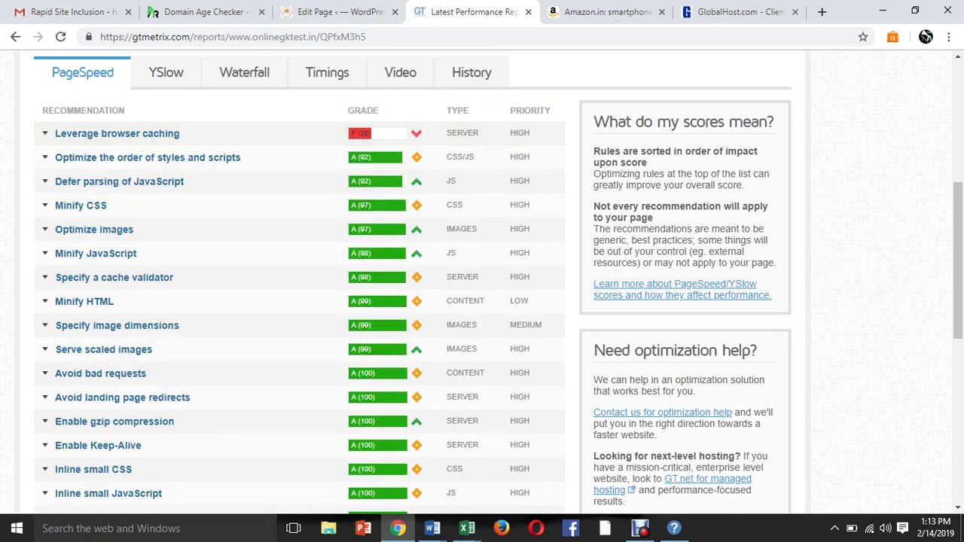
# Re-expand Leverage browser caching and select the whole list of cacheable resource URLs.
pyautogui.hotkey('ctrl', 'l')
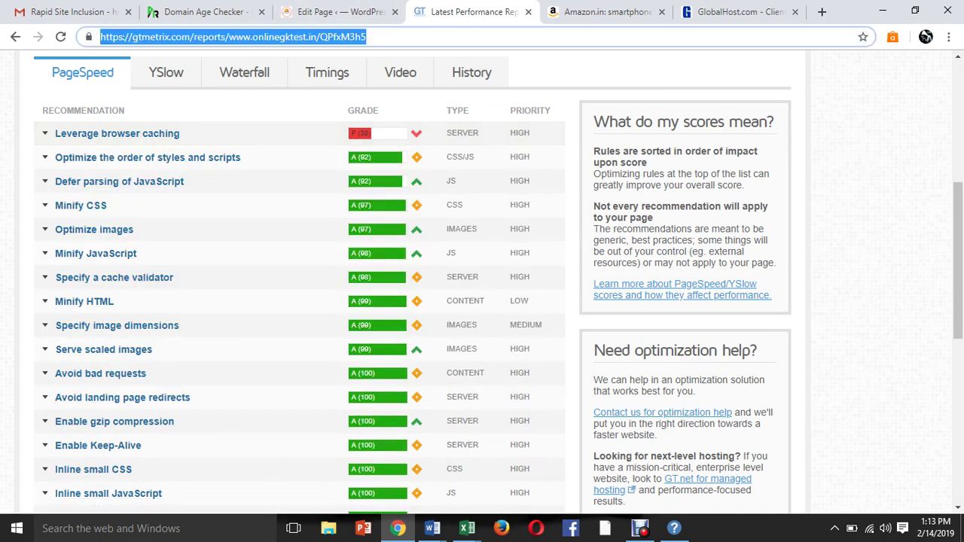
pyautogui.press('Escape')
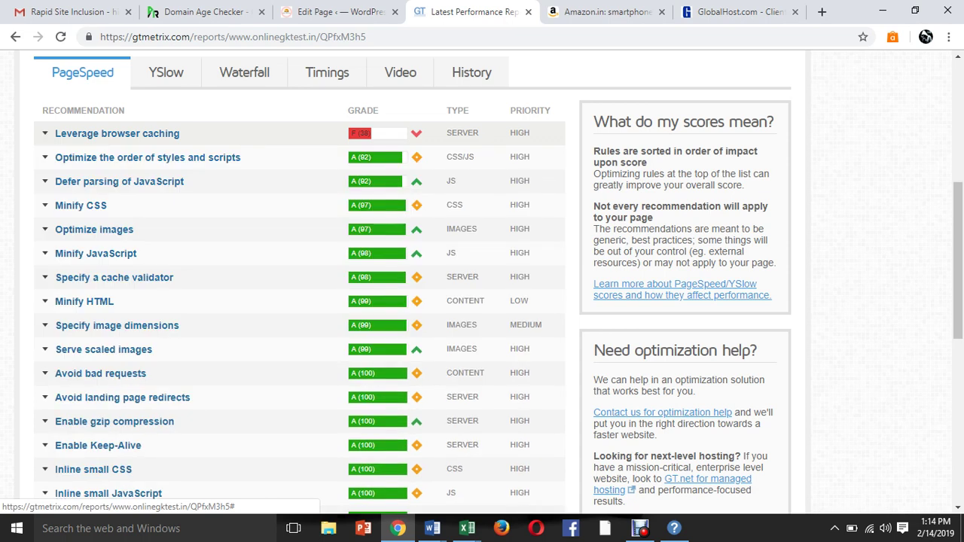
pyautogui.click(117, 133)
pyautogui.moveTo(67, 186); pyautogui.dragTo(324, 365)
pyautogui.hotkey('ctrl', 'c')
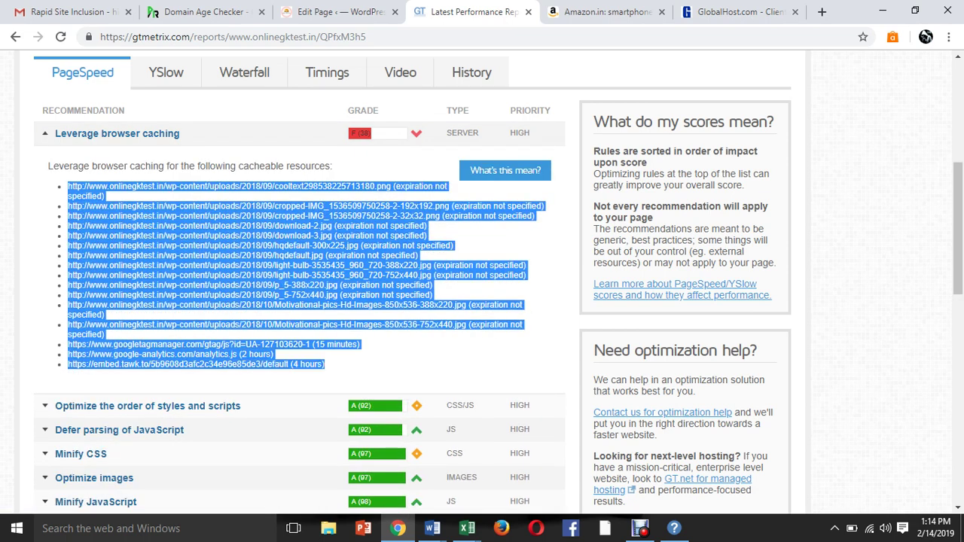
# In the SEO report, end the numbered list and paste the cacheable resource URL list below it.
pyautogui.moveTo(432, 527)
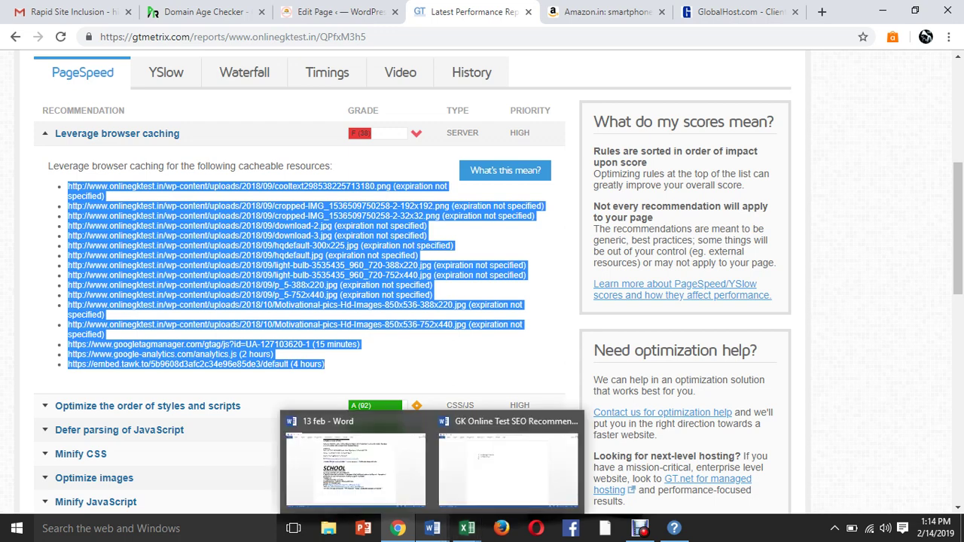
pyautogui.click(469, 460)
pyautogui.press('Return')
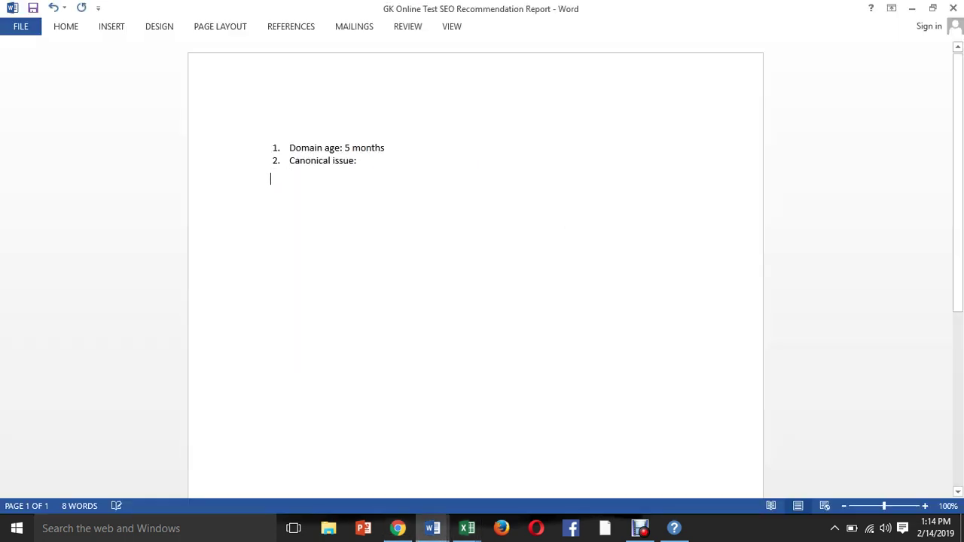
pyautogui.press('Return')
pyautogui.hotkey('ctrl', 'v')
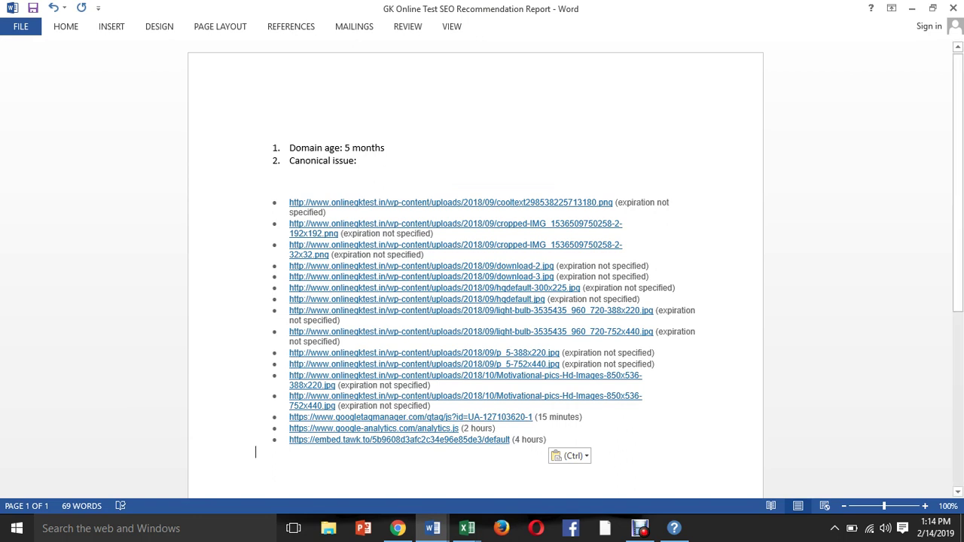
# Complete 'Canonical issue: Not found', save, and add the item 'Pagination : Not found'.
pyautogui.click(357, 161)
pyautogui.write('Not')
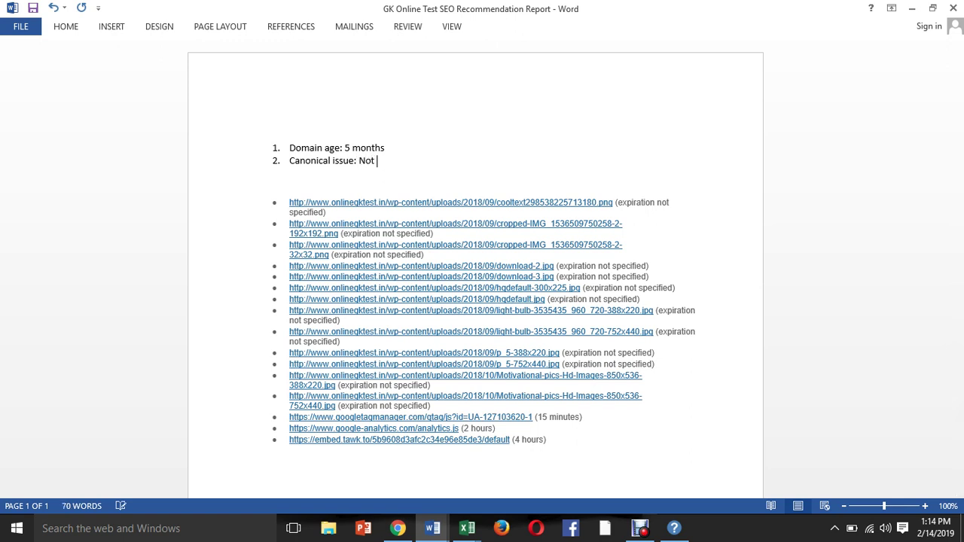
pyautogui.write(' found')
pyautogui.hotkey('ctrl', 's')
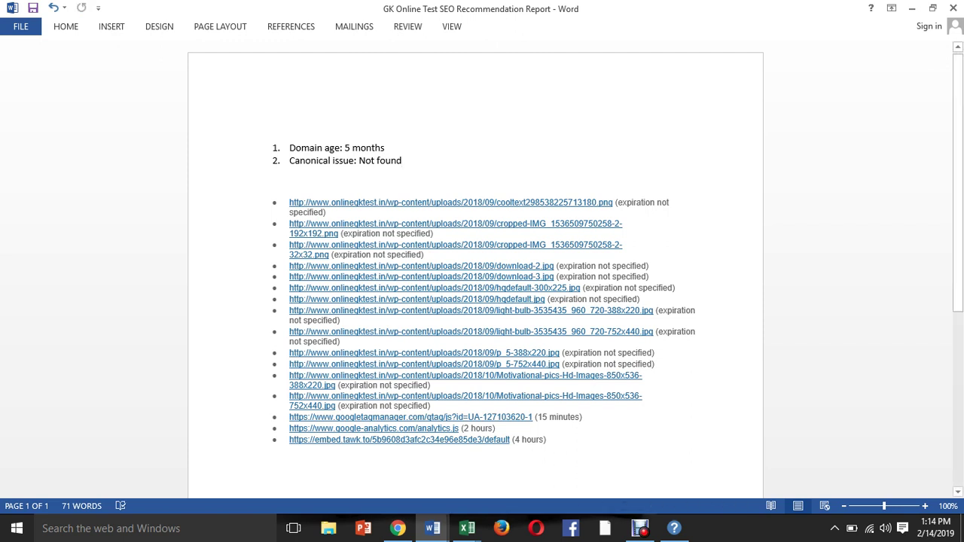
pyautogui.press('Return')
pyautogui.write('Pa')
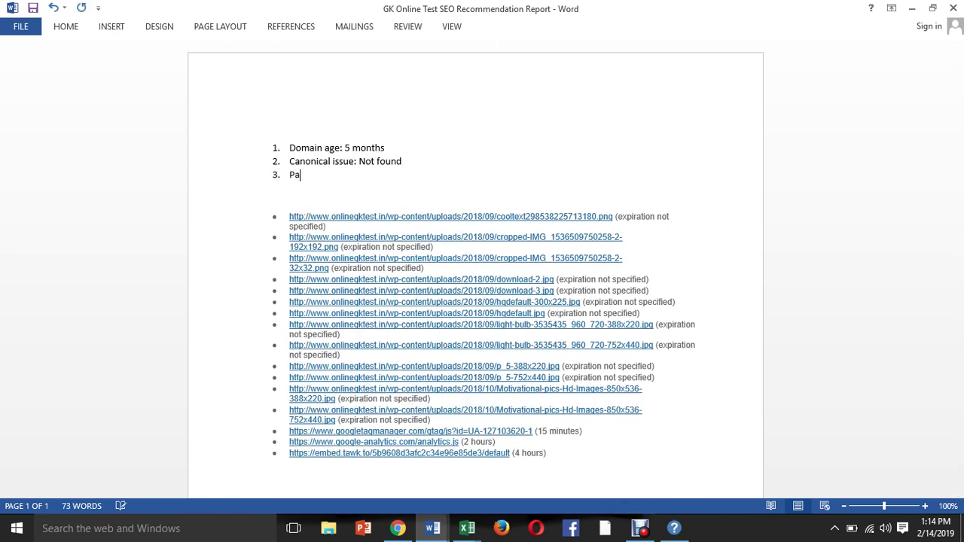
pyautogui.write('gination : Not found')
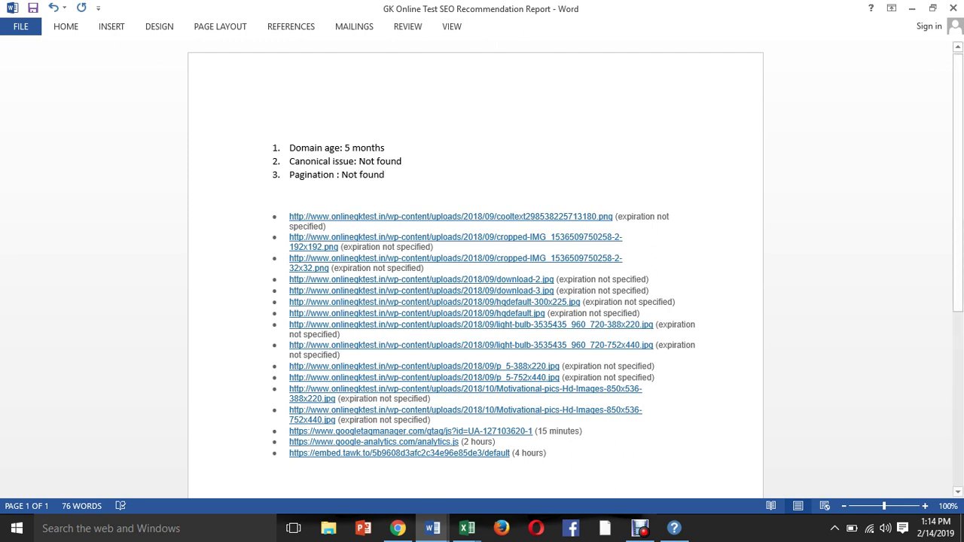
# Add a 'Site speed' item 4 and remove numbering from the stray 'Not found' line.
pyautogui.moveTo(398, 528)
pyautogui.press('Return')
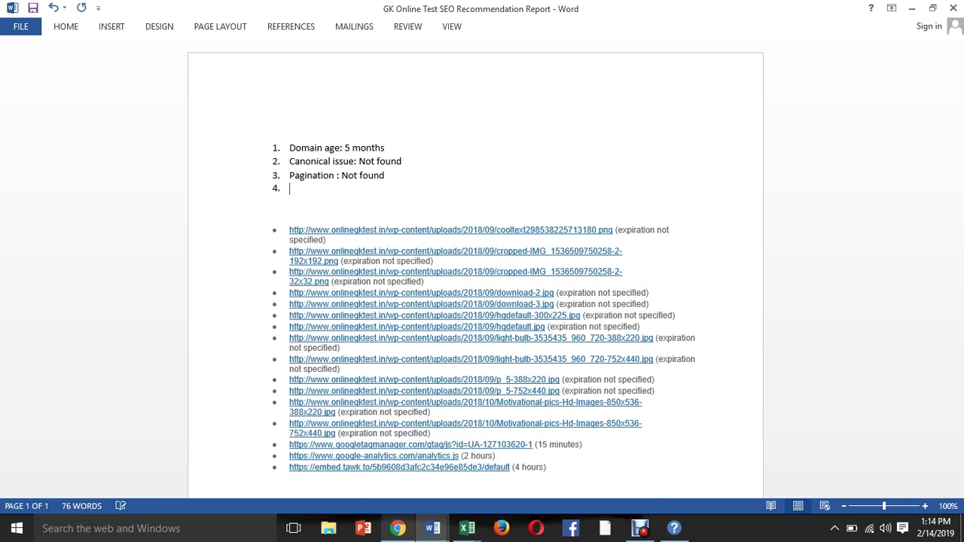
pyautogui.write('Site spped')
pyautogui.press('BackSpace')
pyautogui.press('BackSpace')
pyautogui.press('BackSpace')
pyautogui.write('eed')
pyautogui.press('Up')
pyautogui.press('Return')
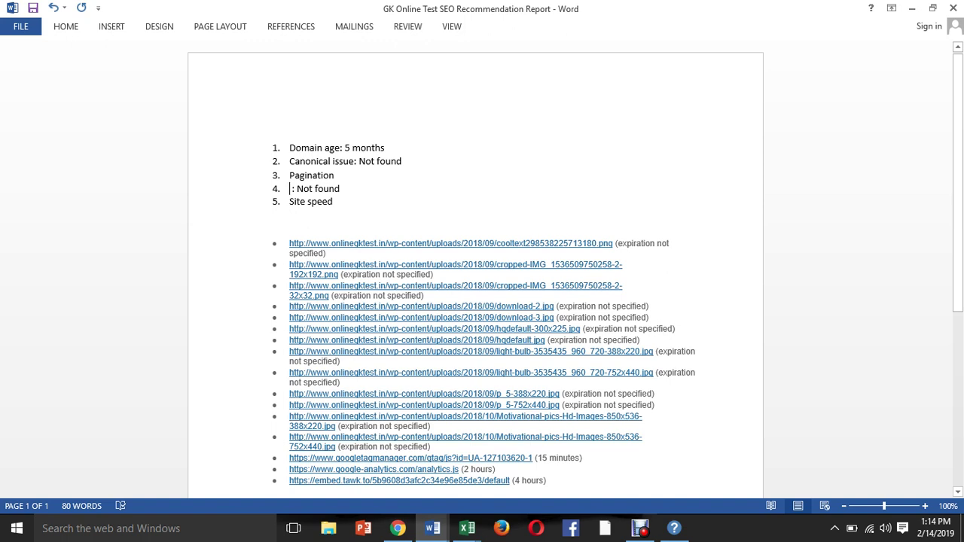
pyautogui.press('BackSpace')
pyautogui.press('BackSpace')
pyautogui.press('BackSpace')
pyautogui.press('BackSpace')
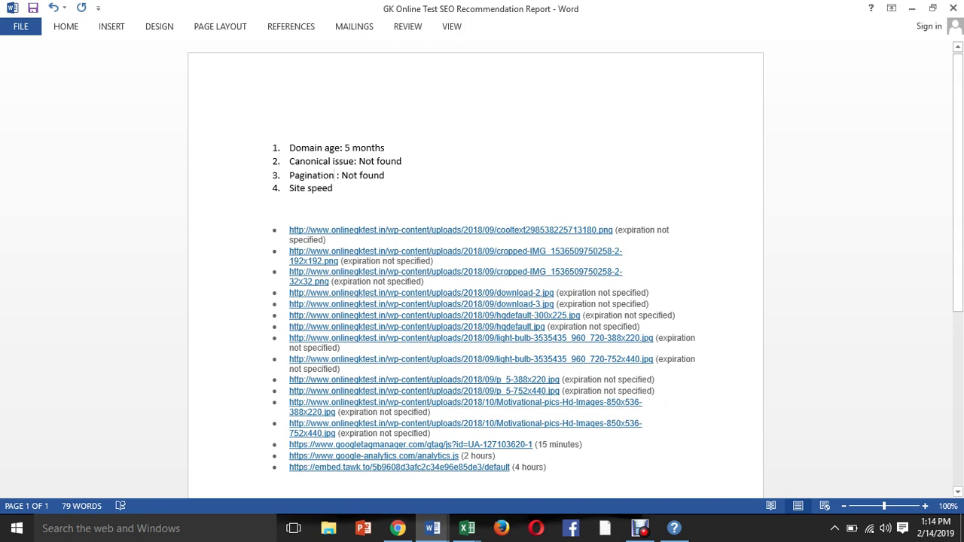
# Make item 4 read 'Site speed: 3.1 sec which good'.
pyautogui.click(333, 188)
pyautogui.write(':')
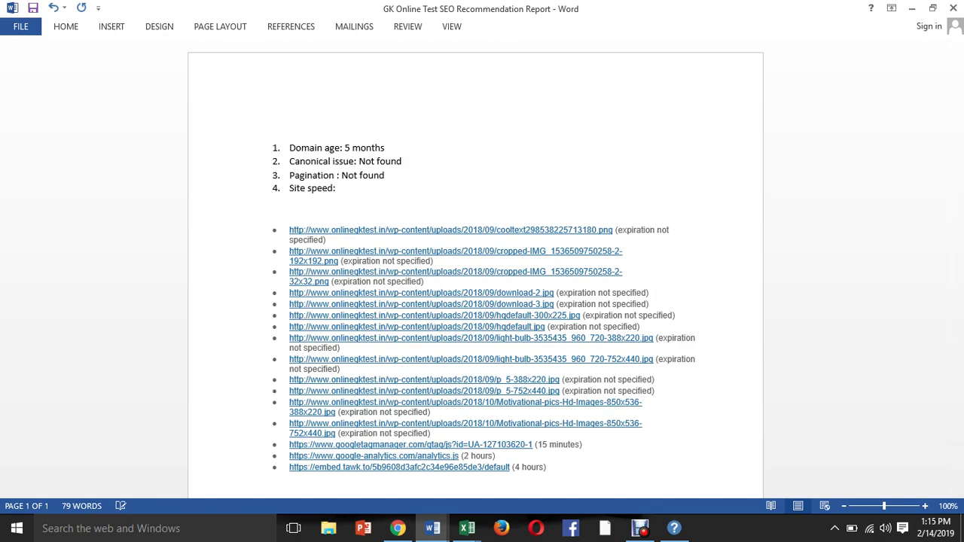
pyautogui.hotkey('ctrl', 'End')
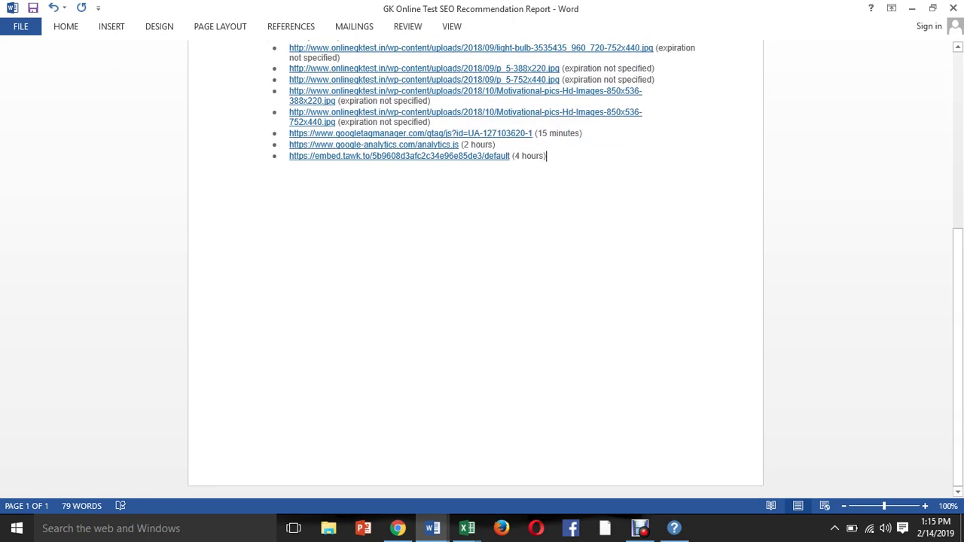
pyautogui.scroll(8, 474, 264)
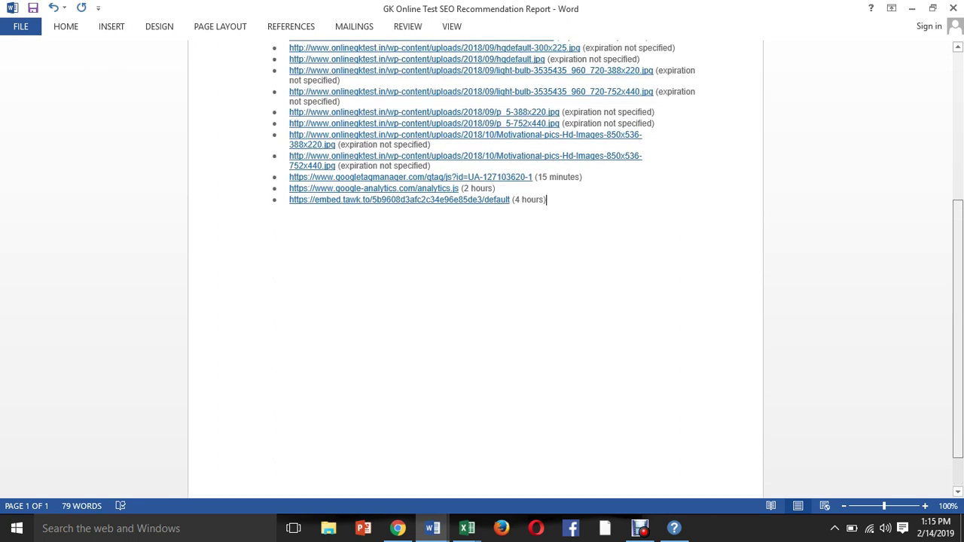
pyautogui.scroll(1, 475, 264)
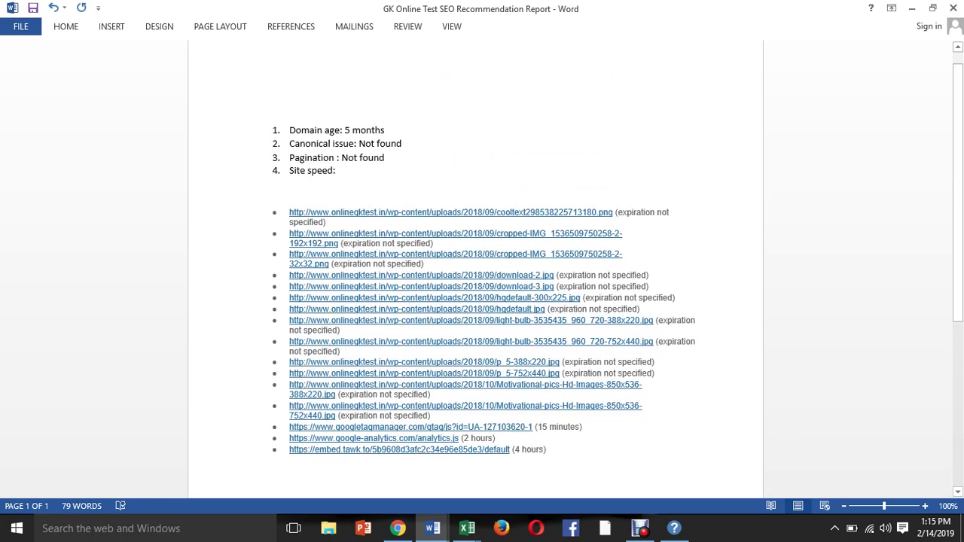
pyautogui.click(336, 170)
pyautogui.write('3.1')
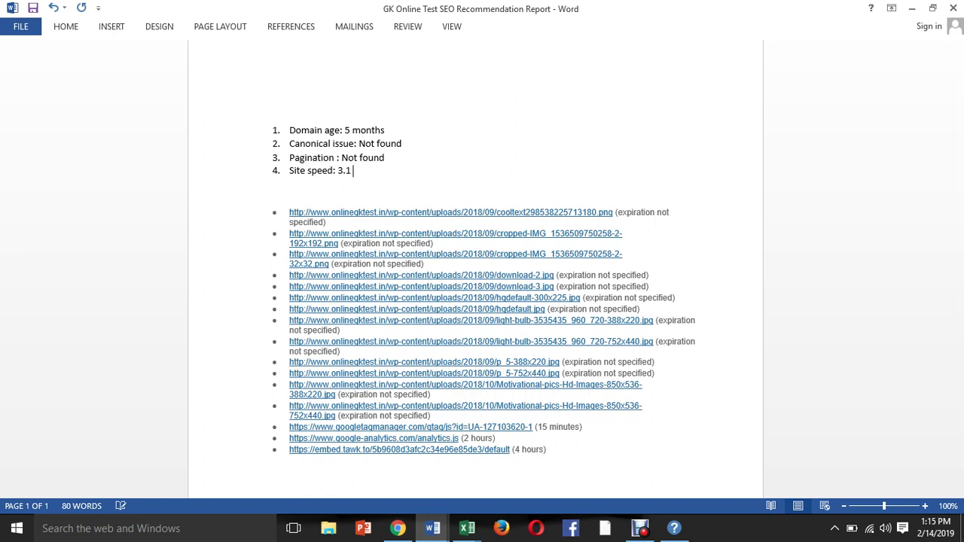
pyautogui.write(' sec which good')
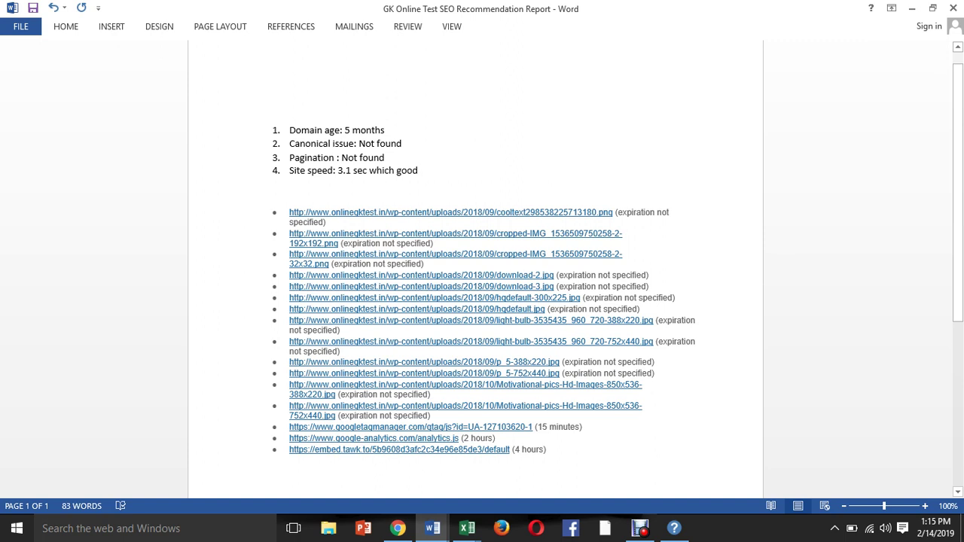
pyautogui.click(547, 450)
# Type the heading 'Robots.txt:' below the cacheable-resource URL list, correcting the typos.
pyautogui.scroll(-4, 482, 302)
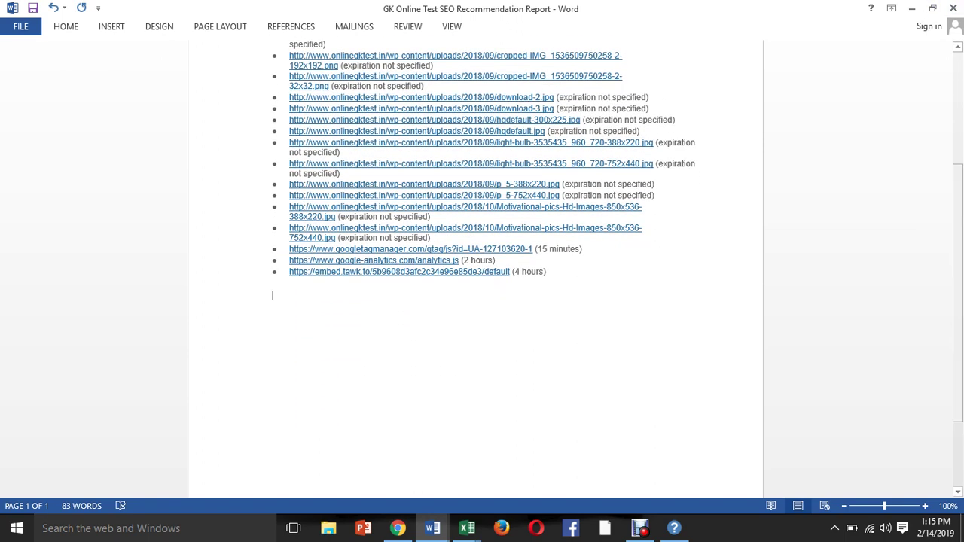
pyautogui.write('R')
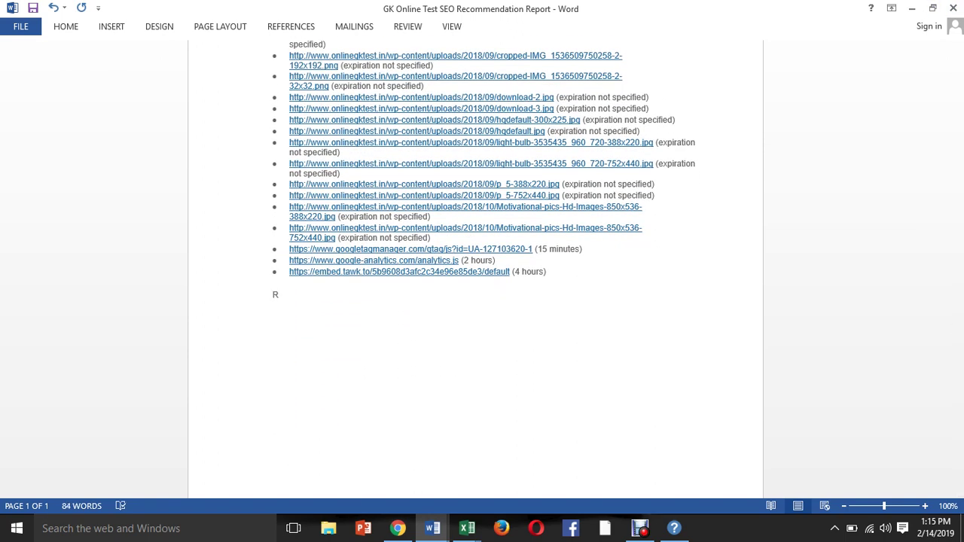
pyautogui.write('obots ts')
pyautogui.press('BackSpace')
pyautogui.write('xt:')
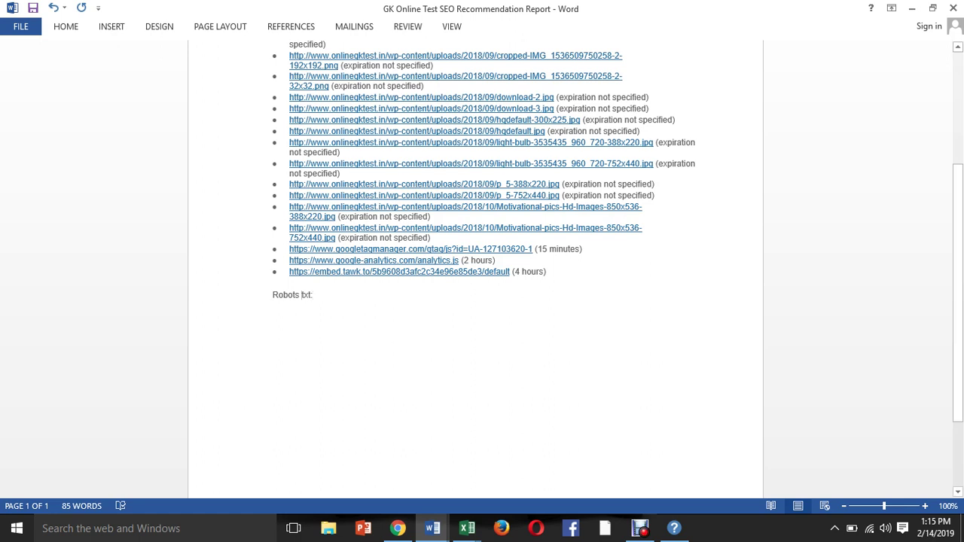
pyautogui.press('BackSpace')
pyautogui.write('.')
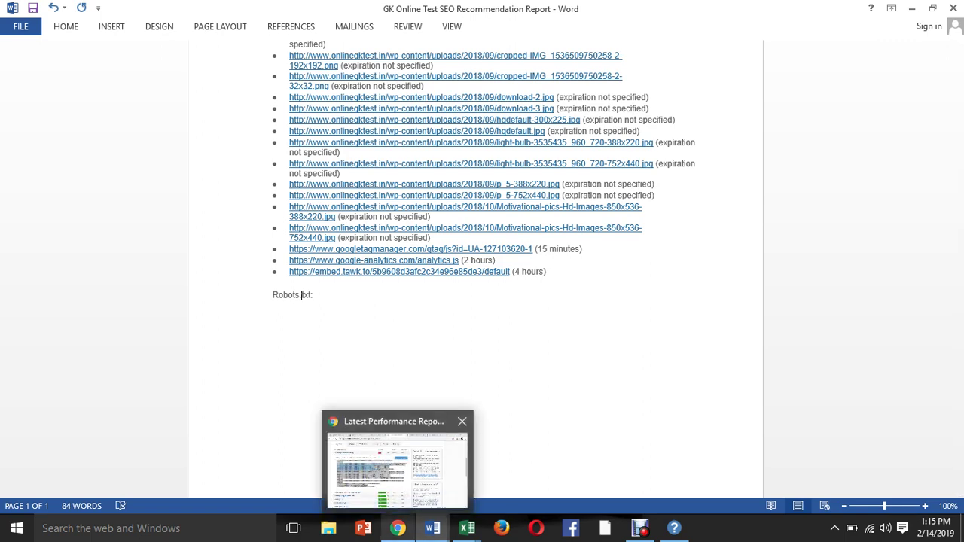
pyautogui.click(398, 529)
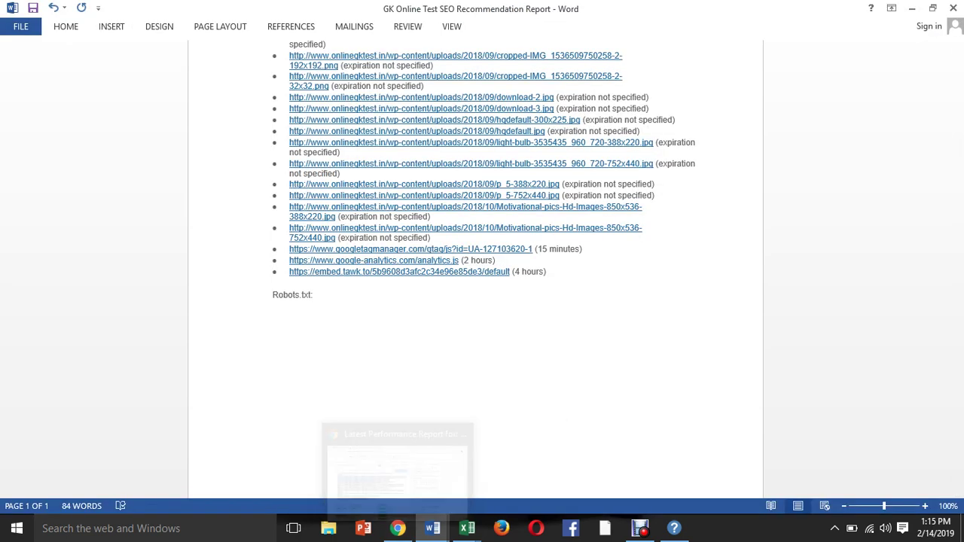
# Replace the WordPress editor tab's address with onlinegktest.in/robots.txt to view its crawl rules.
pyautogui.click(397, 463)
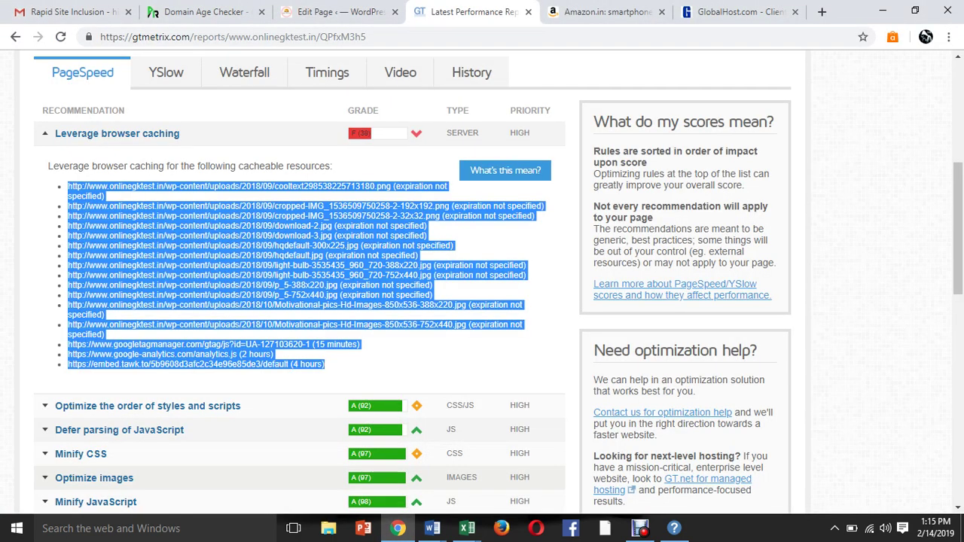
pyautogui.click(339, 11)
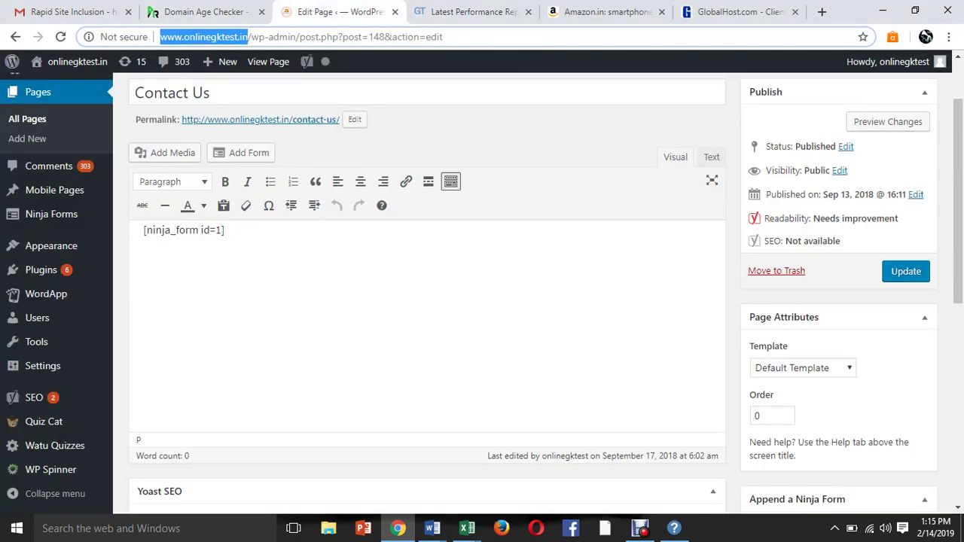
pyautogui.moveTo(248, 37); pyautogui.dragTo(444, 37)
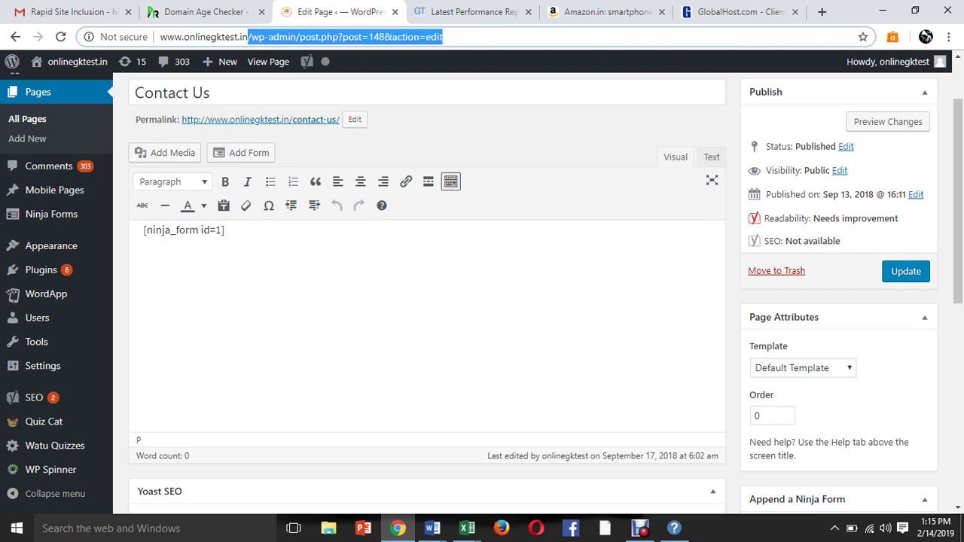
pyautogui.press('BackSpace')
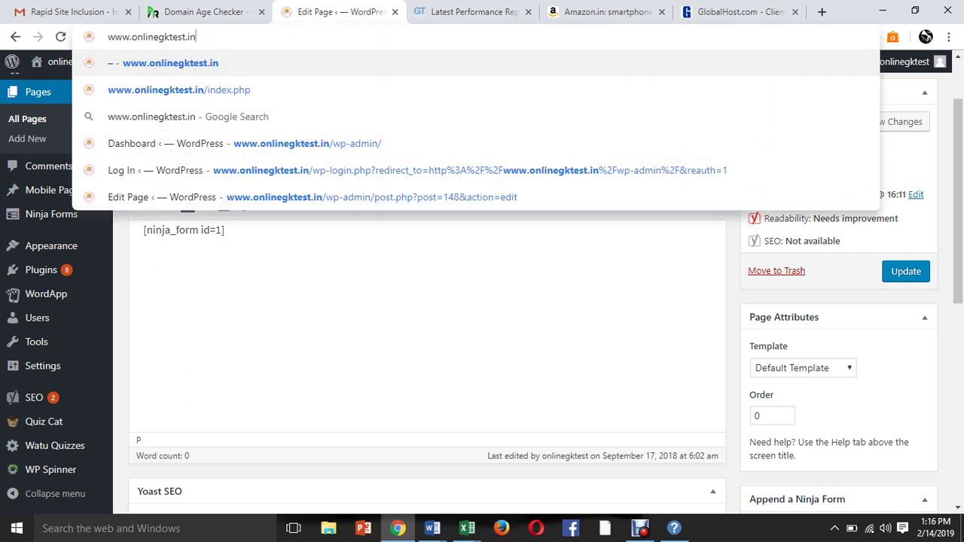
pyautogui.write('/')
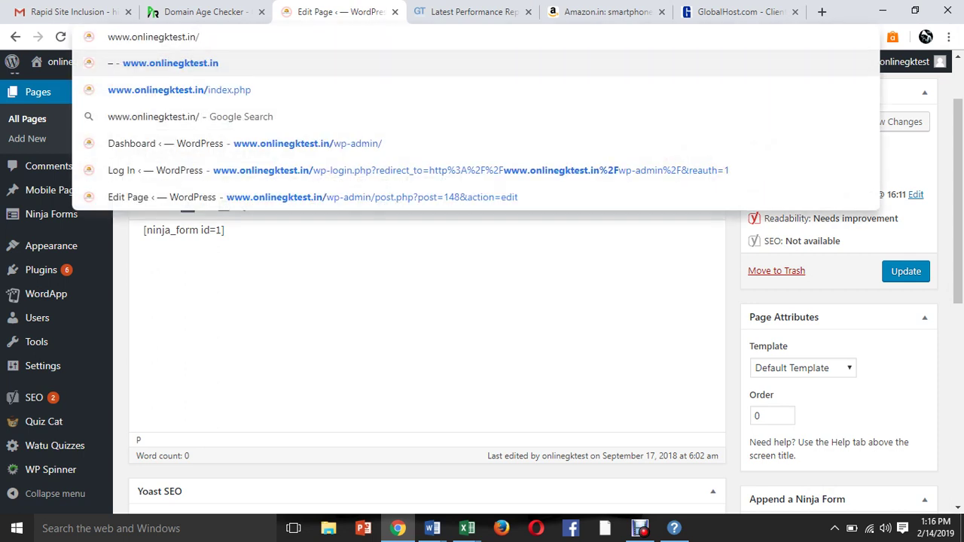
pyautogui.write('robots')
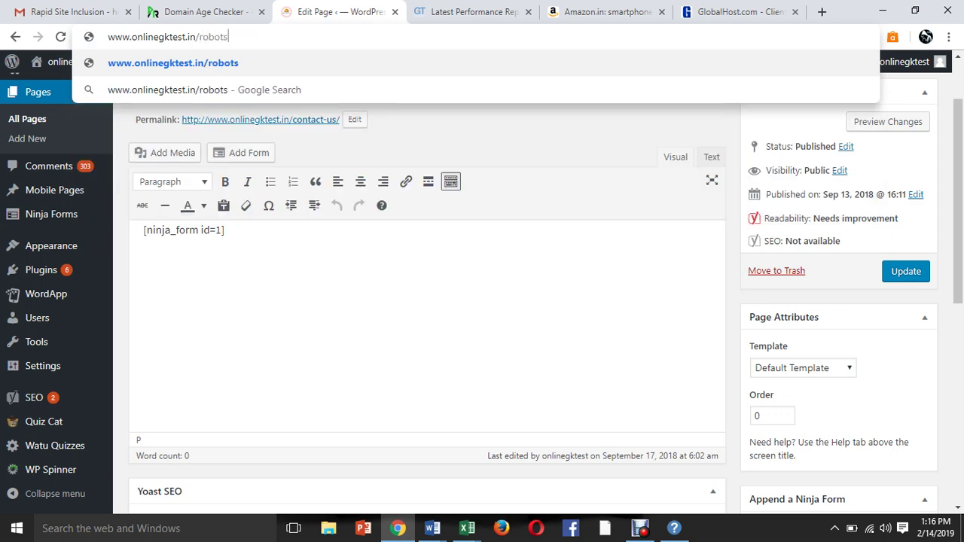
pyautogui.write('.')
pyautogui.write('xt')
pyautogui.press('BackSpace')
pyautogui.press('BackSpace')
pyautogui.write('txt')
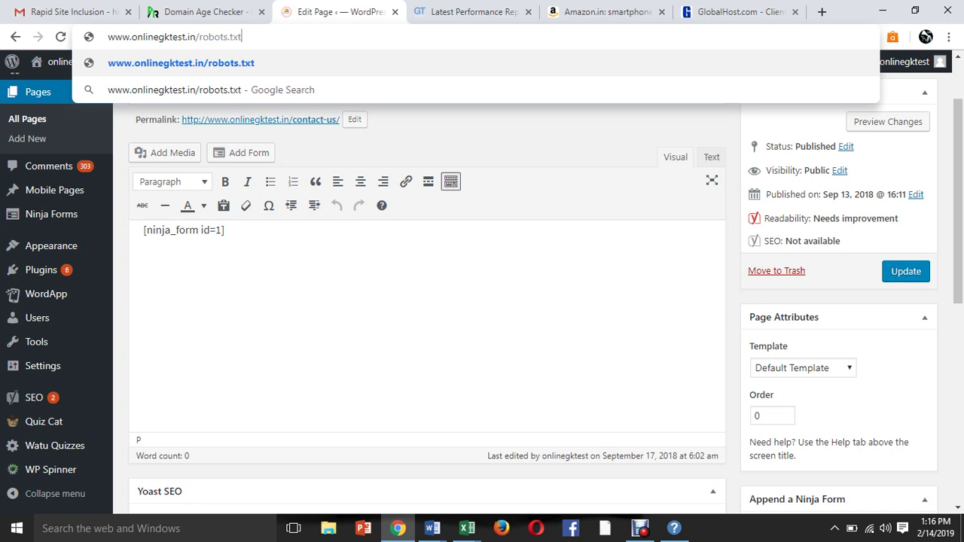
pyautogui.press('Return')
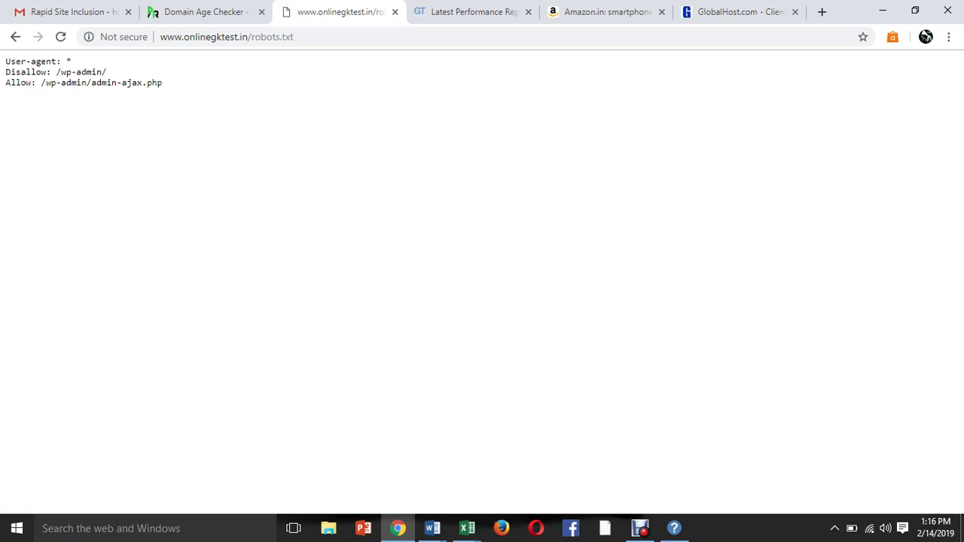
pyautogui.moveTo(16, 61); pyautogui.dragTo(107, 72)
pyautogui.click(107, 71)
pyautogui.click(467, 11)
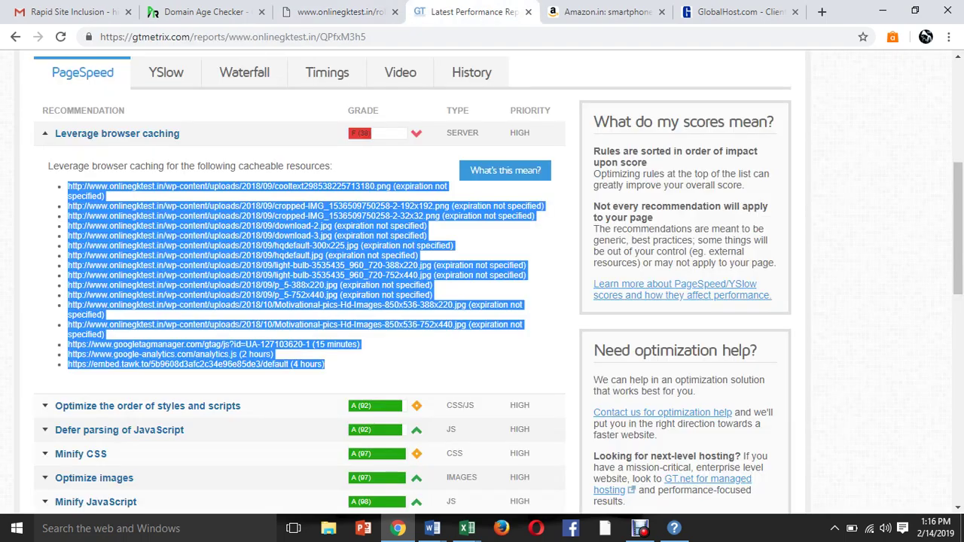
pyautogui.click(339, 12)
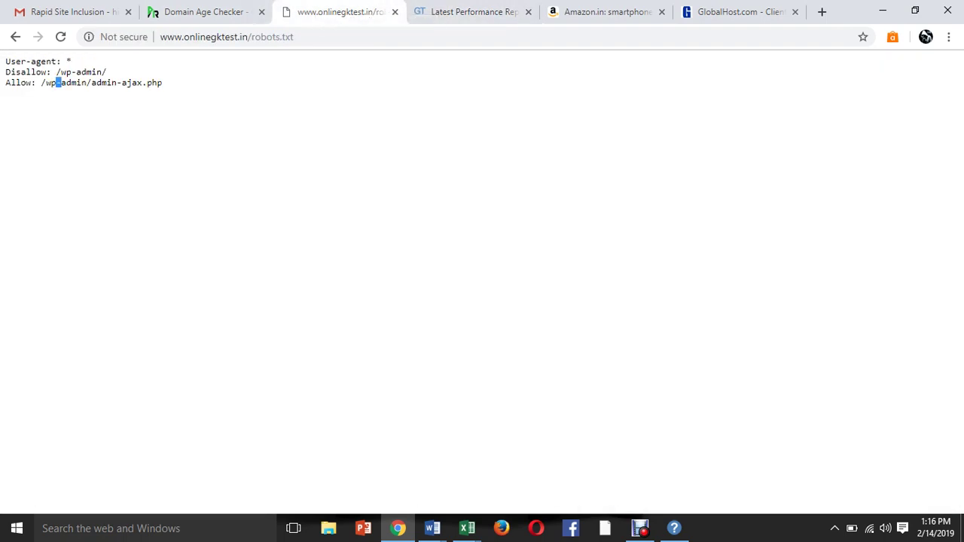
pyautogui.moveTo(57, 83); pyautogui.dragTo(142, 83)
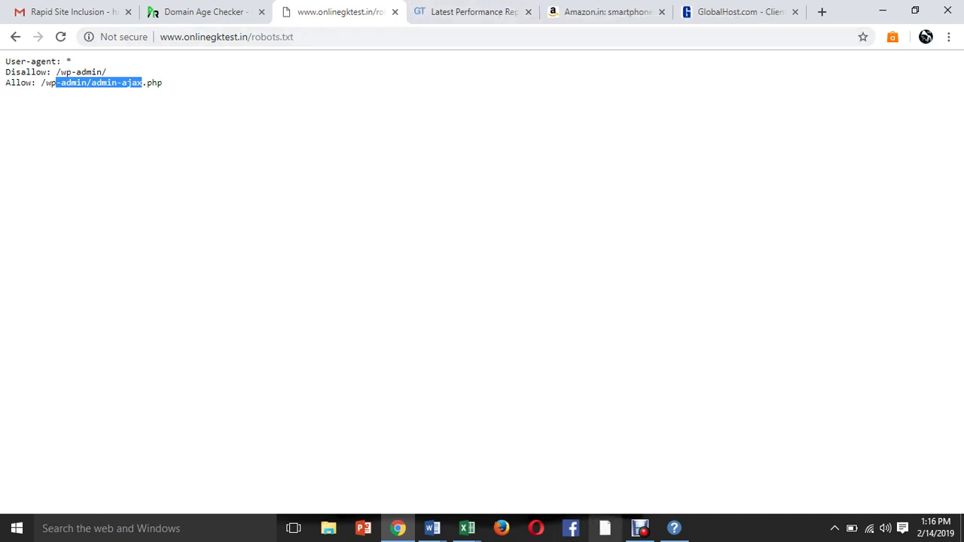
pyautogui.moveTo(432, 528)
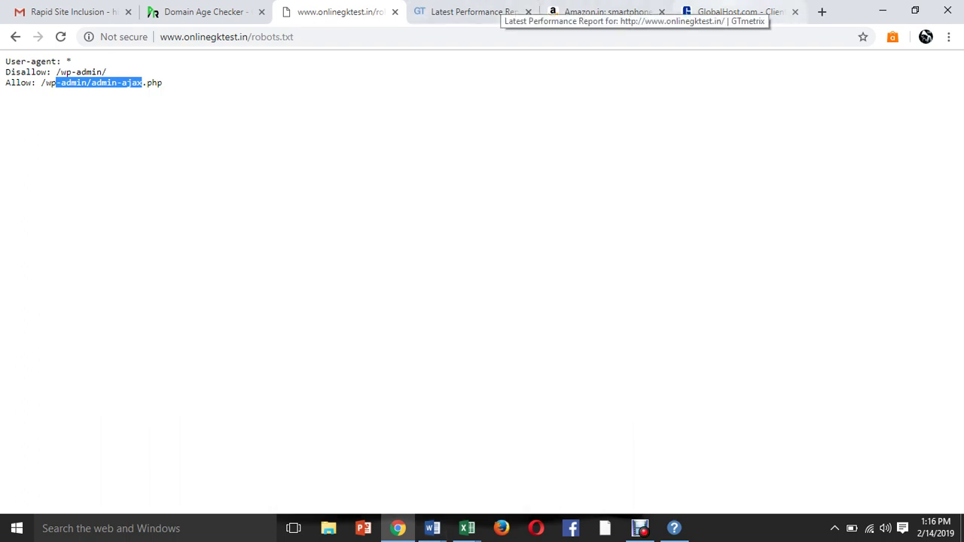
pyautogui.click(742, 11)
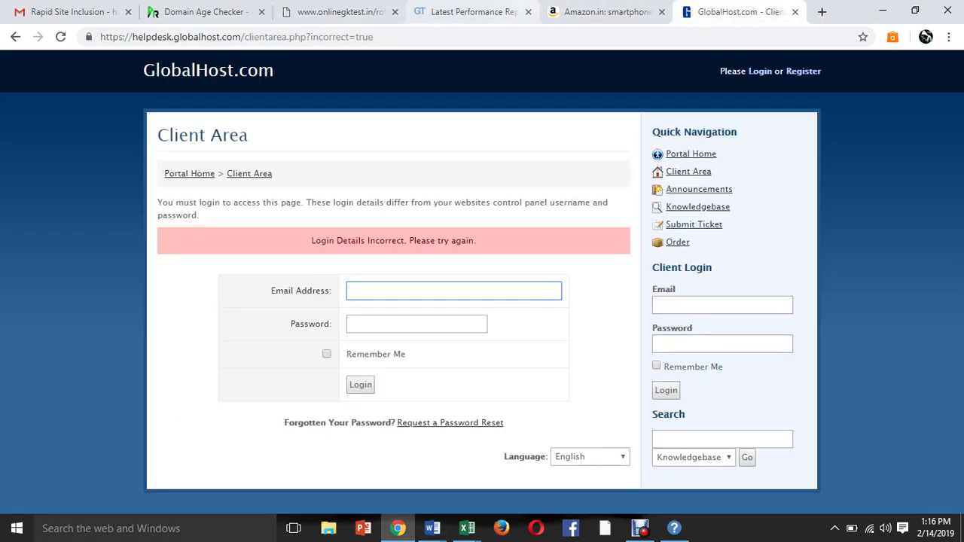
pyautogui.click(603, 11)
pyautogui.hotkey('ctrl', '3')
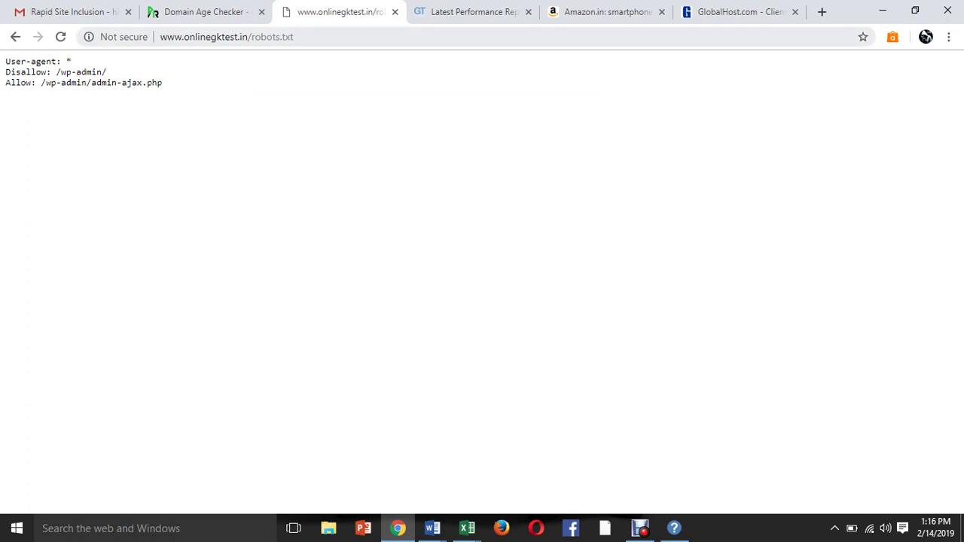
pyautogui.doubleClick(272, 36)
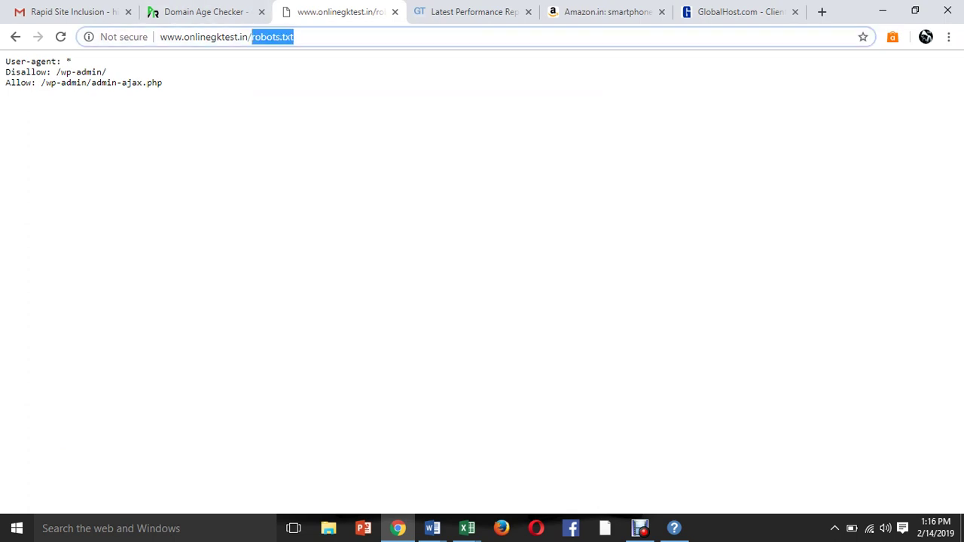
# Load the site's sitemap.xml index of five sitemaps, then return to the GTmetrix report tab.
pyautogui.write('site')
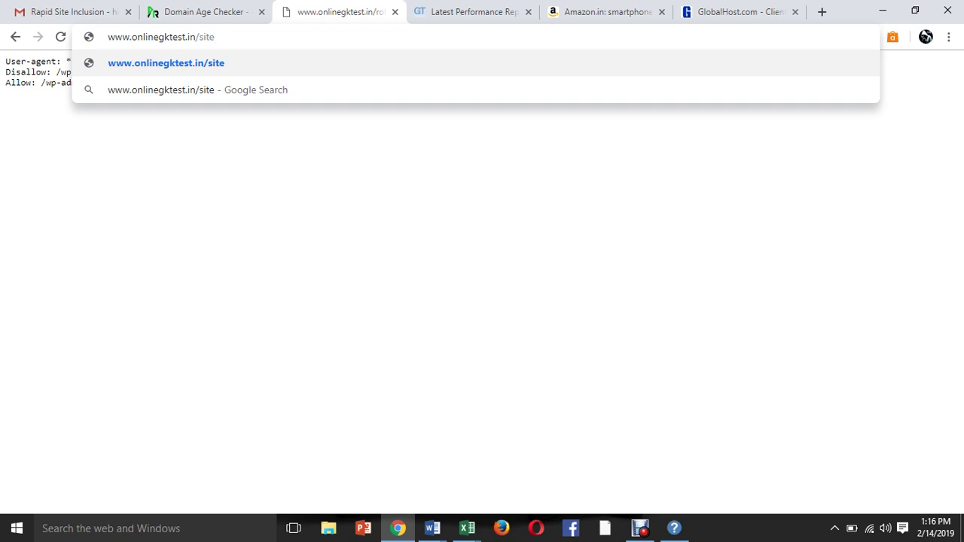
pyautogui.write('map')
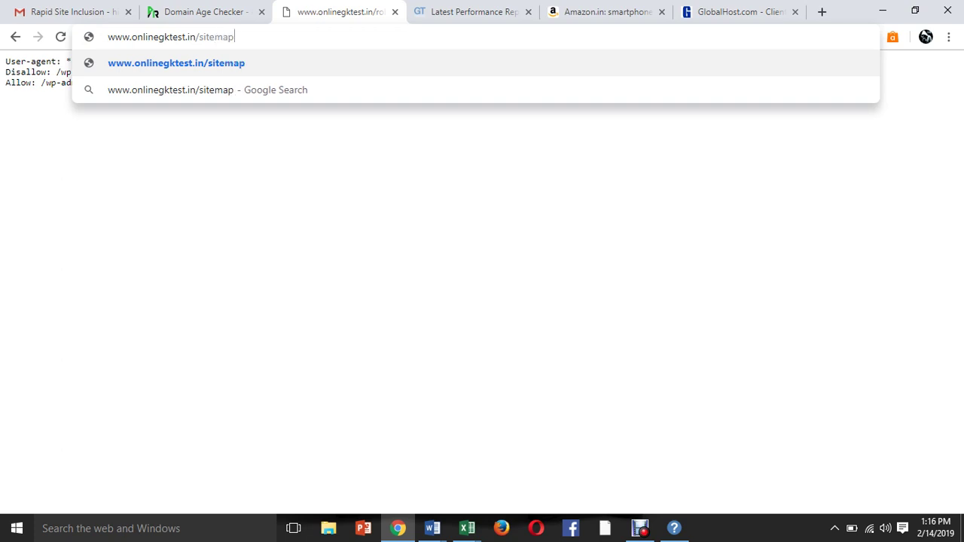
pyautogui.write('.xml')
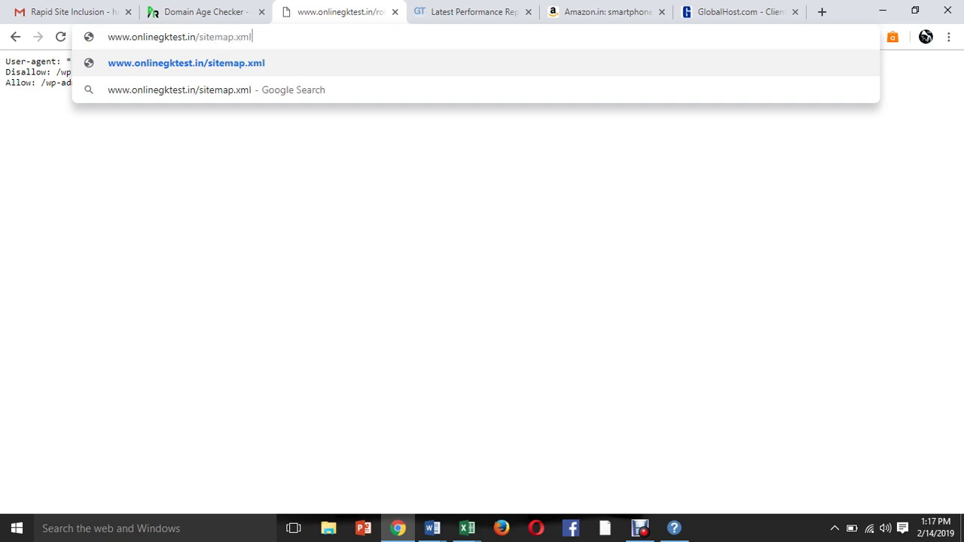
pyautogui.press('Return')
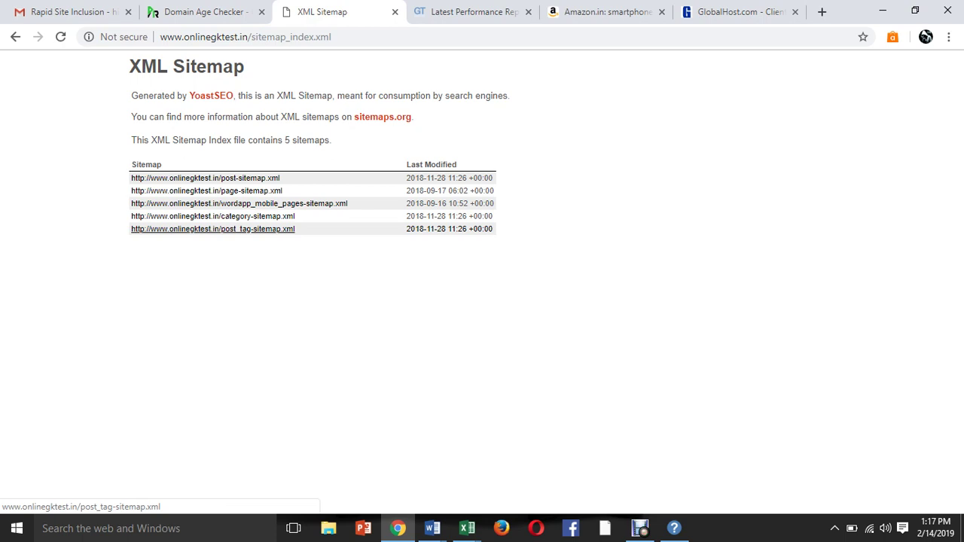
pyautogui.click(245, 36)
pyautogui.click(467, 11)
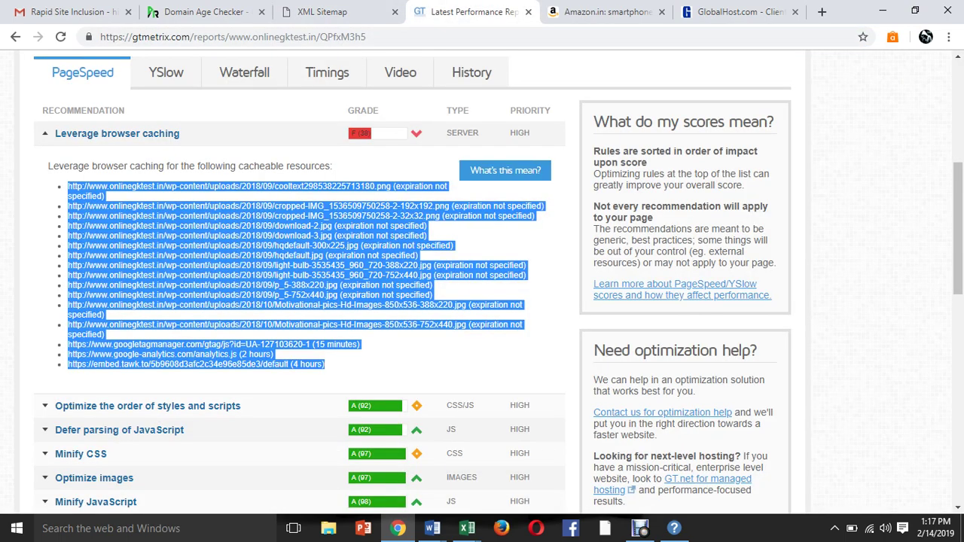
# Search Google for 'sitemap generator' and open xmlsitemapgenerator.org, closing the extra result tab.
pyautogui.hotkey('ctrl', 'l')
pyautogui.write('site')
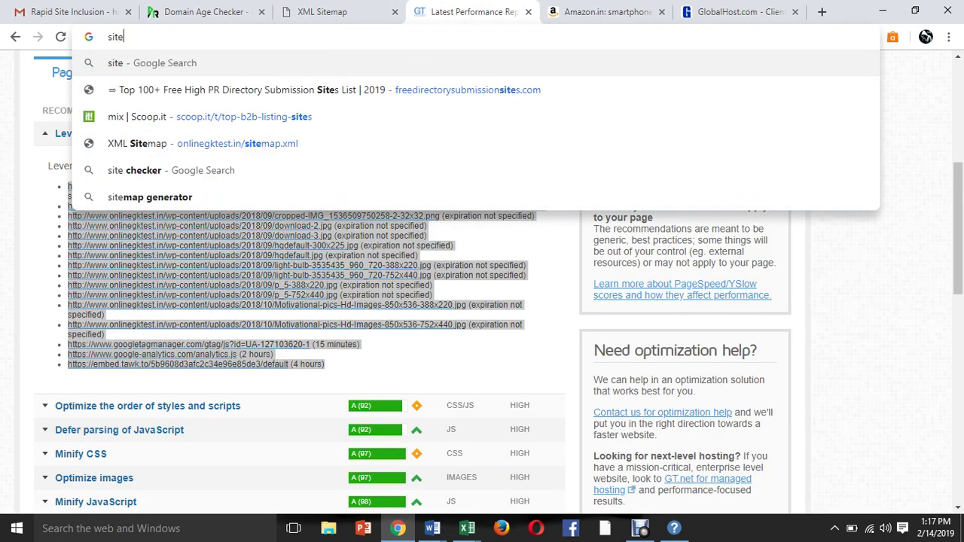
pyautogui.write('map')
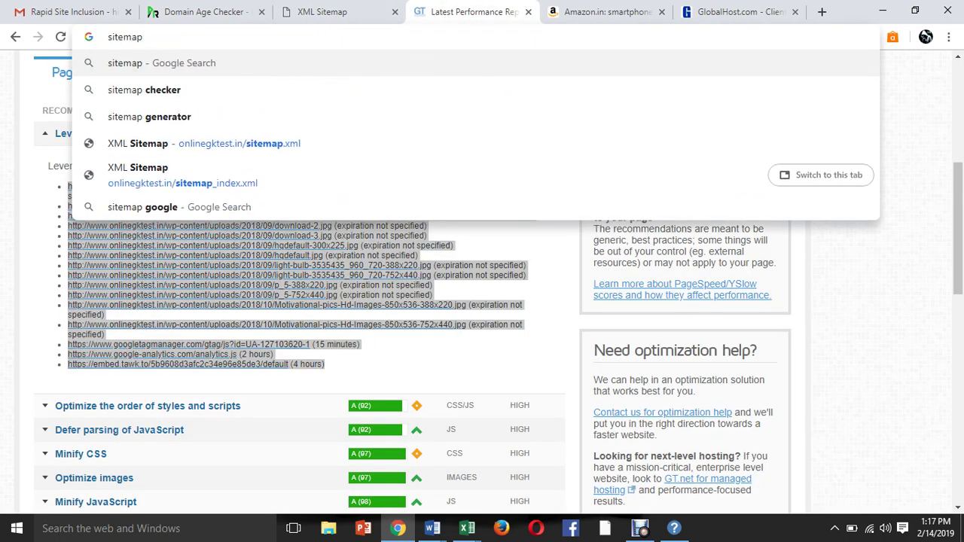
pyautogui.press('Down')
pyautogui.press('Down')
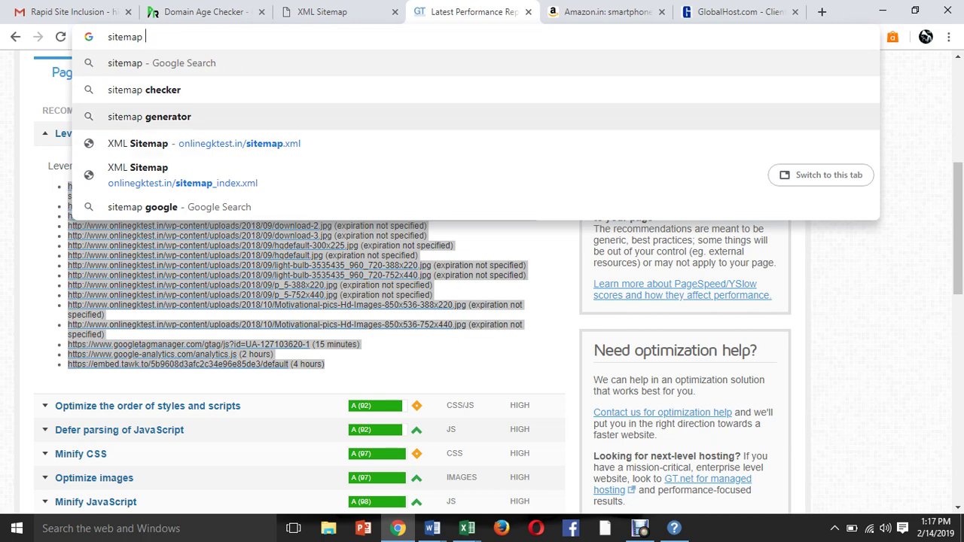
pyautogui.press('Return')
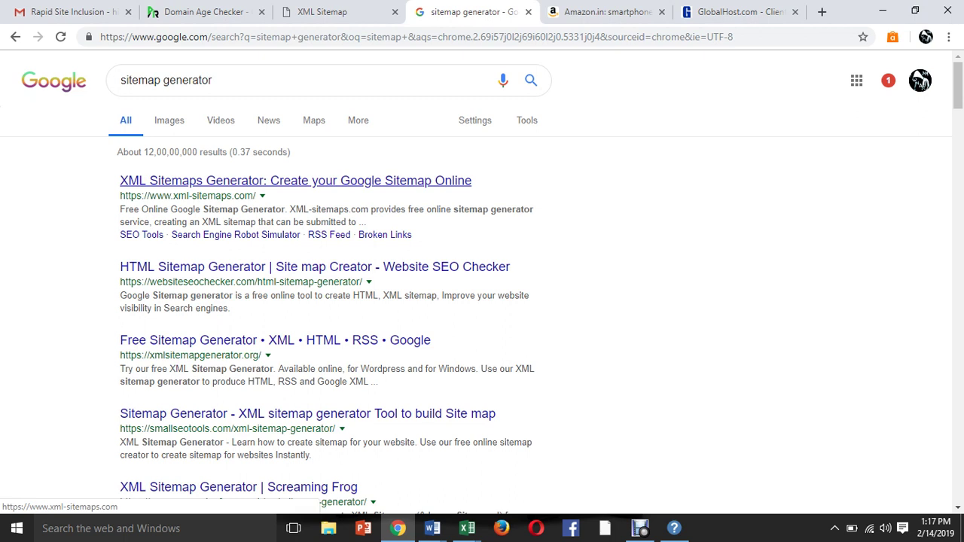
pyautogui.middleClick(295, 181)
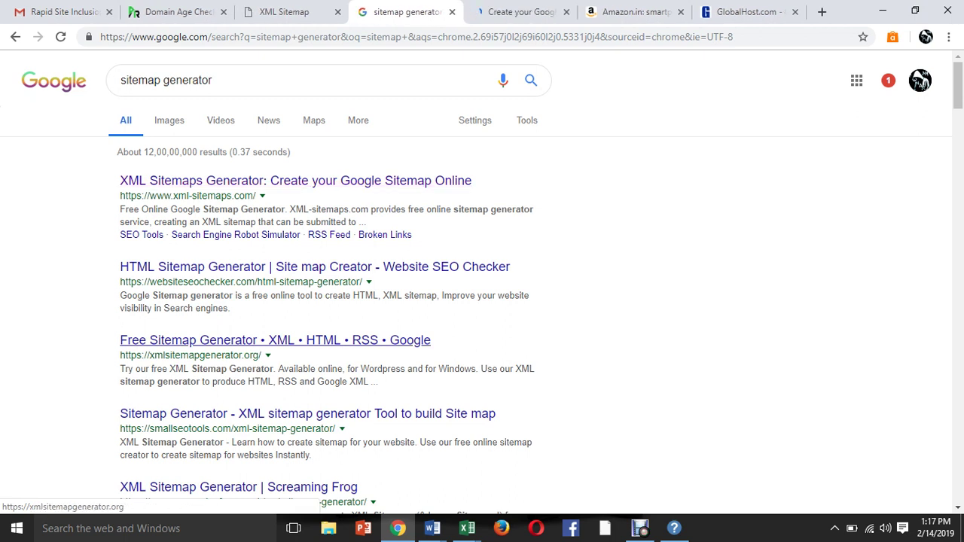
pyautogui.click(275, 340)
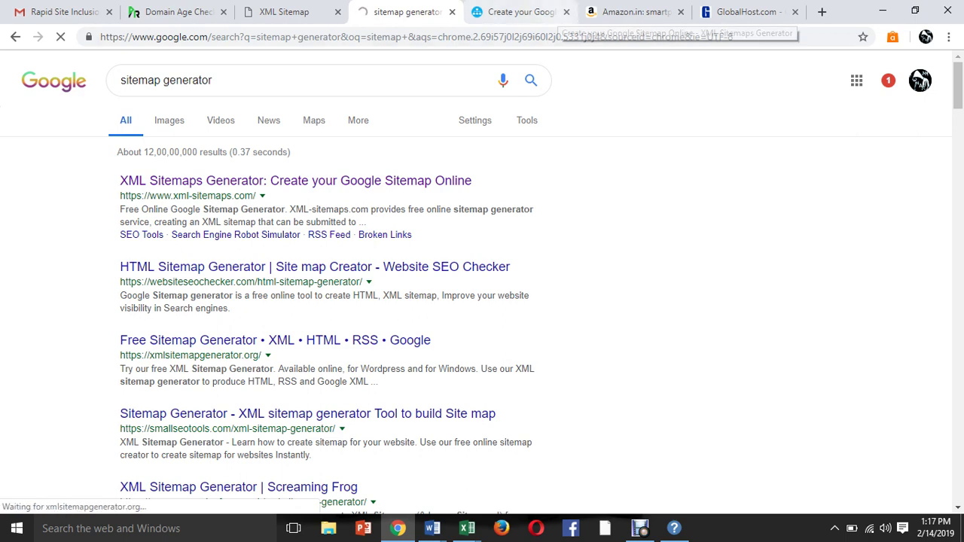
pyautogui.click(566, 11)
pyautogui.click(407, 12)
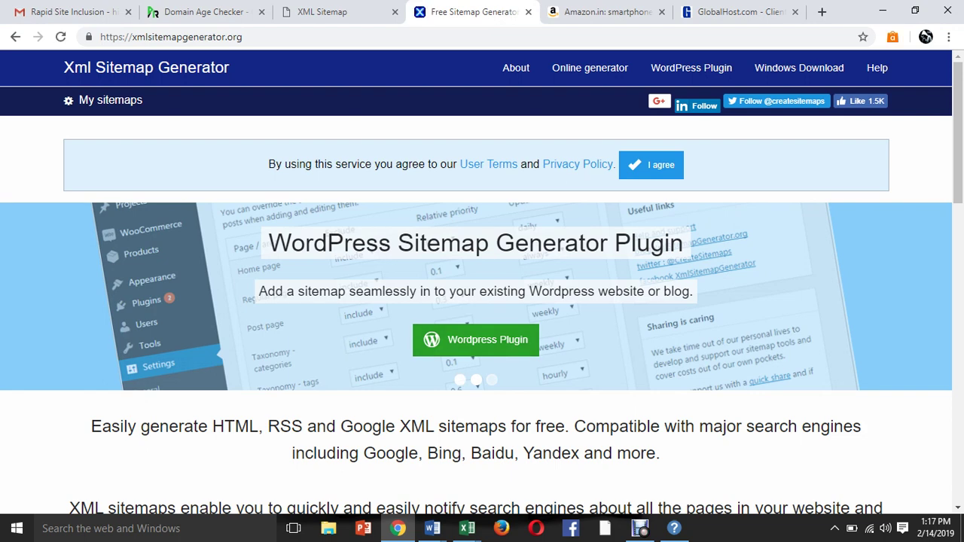
pyautogui.click(475, 340)
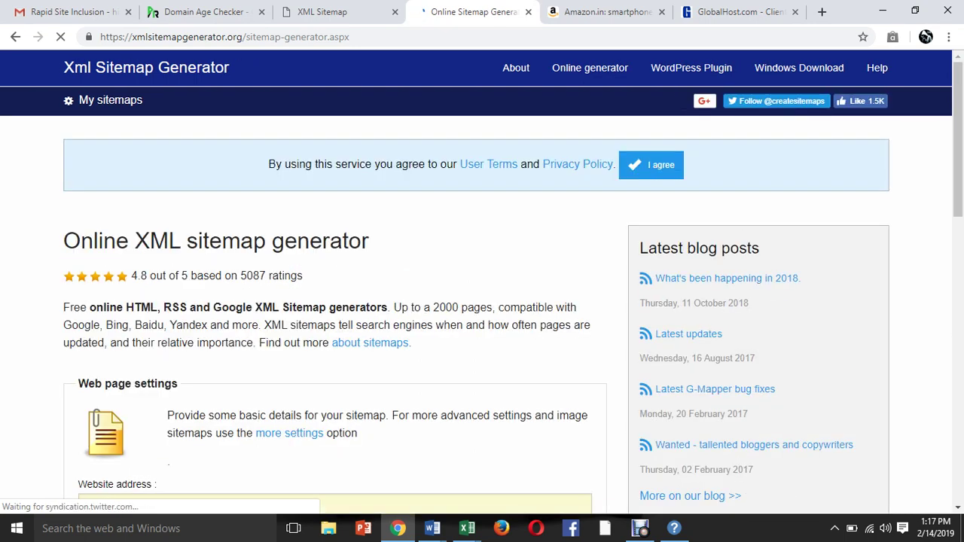
pyautogui.scroll(-2, 482, 301)
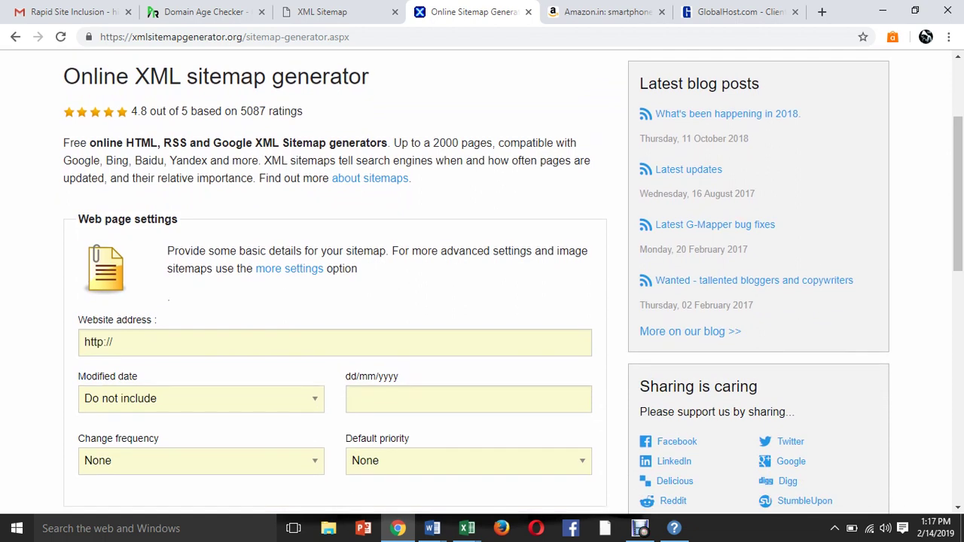
pyautogui.click(113, 342)
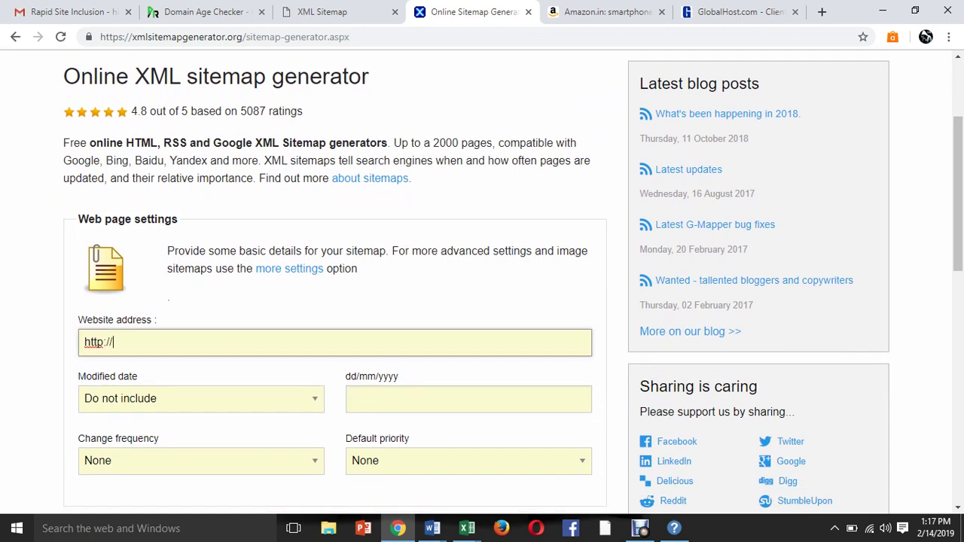
pyautogui.hotkey('ctrl', 'shift', 'Tab')
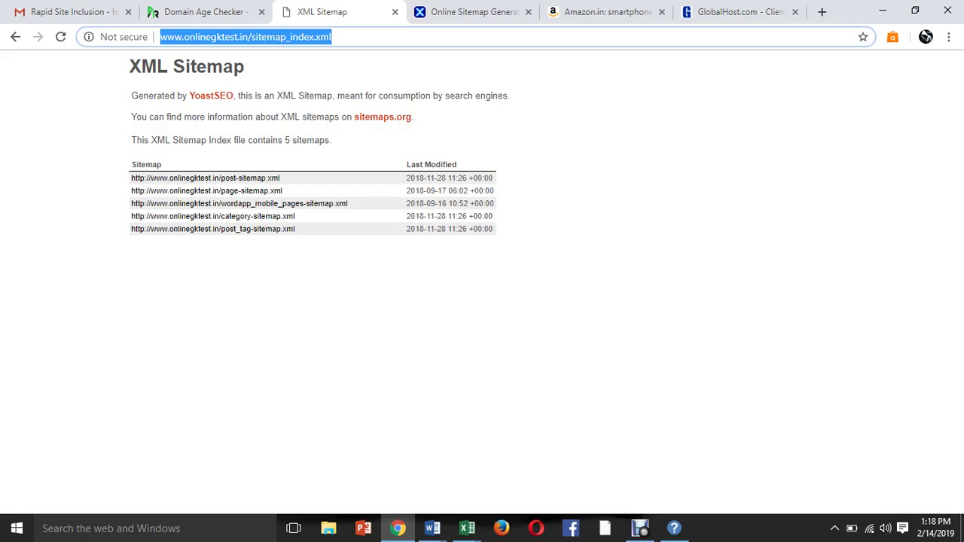
pyautogui.moveTo(160, 37); pyautogui.dragTo(249, 37)
pyautogui.hotkey('ctrl', 'c')
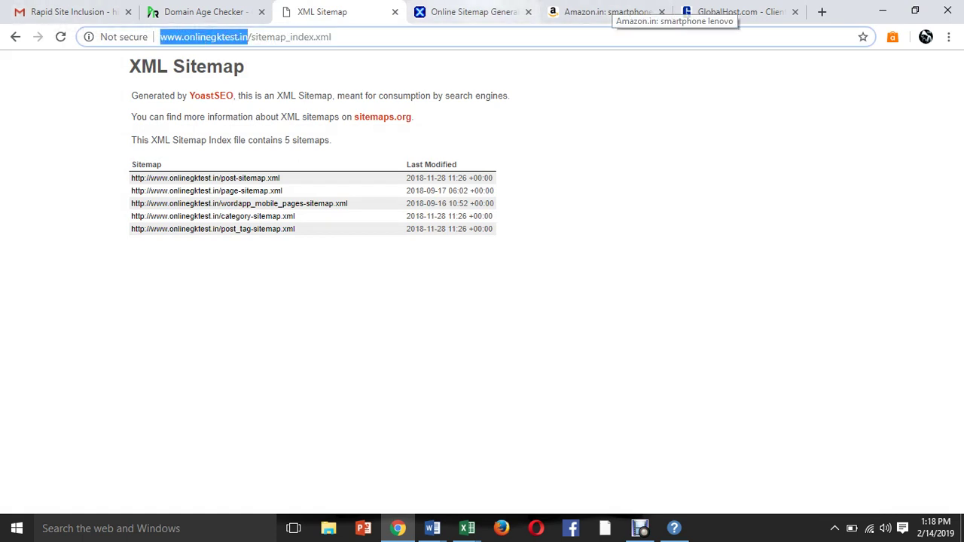
pyautogui.hotkey('ctrl', 'Tab')
pyautogui.hotkey('ctrl', 'a')
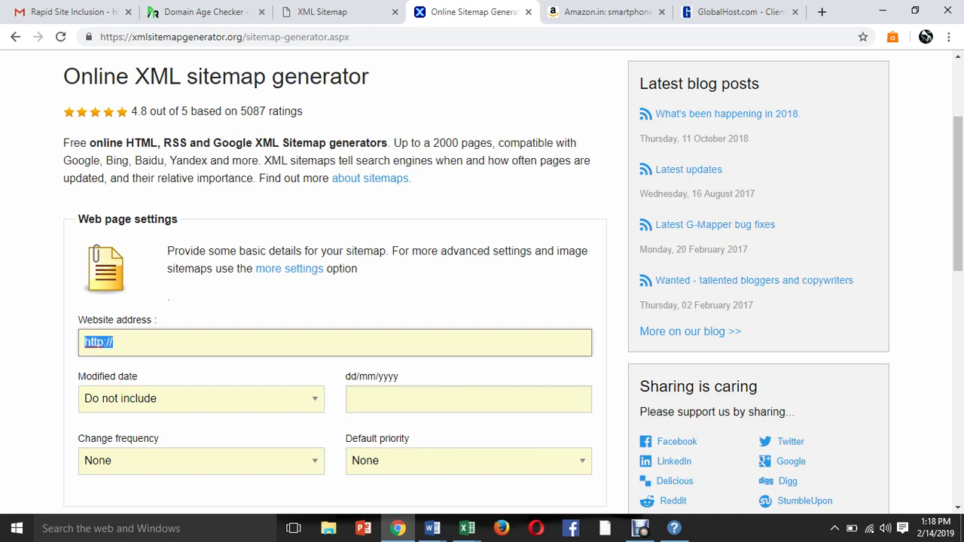
pyautogui.hotkey('ctrl', 'v')
pyautogui.press('Tab')
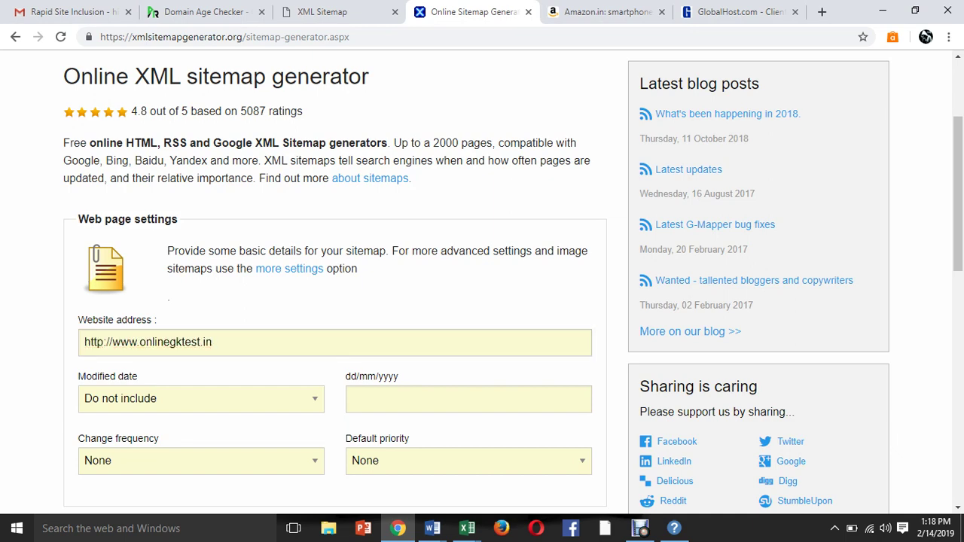
# Set the modified date to Todays date with the value 14/02/2019.
pyautogui.scroll(-2, 482, 301)
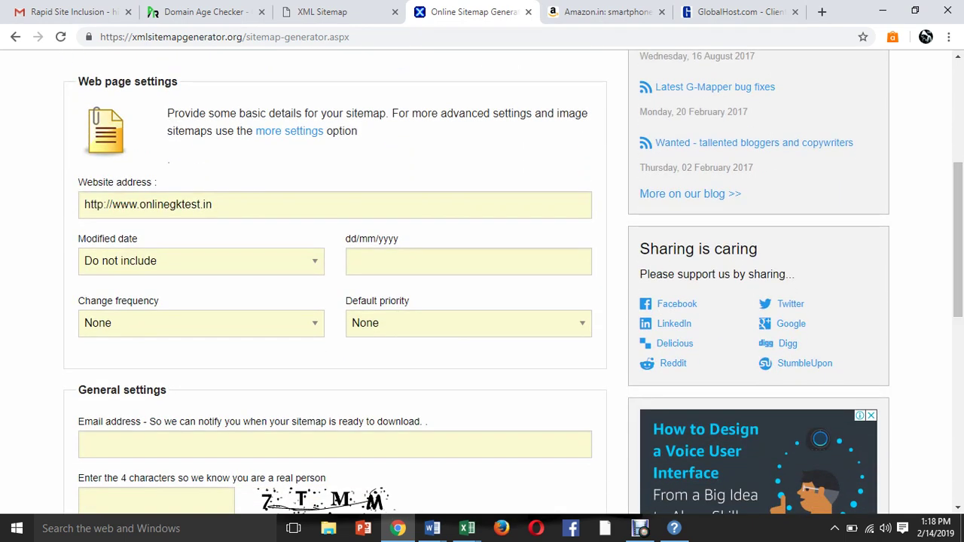
pyautogui.hotkey('alt', 'Down')
pyautogui.press('Down')
pyautogui.press('Down')
pyautogui.press('Return')
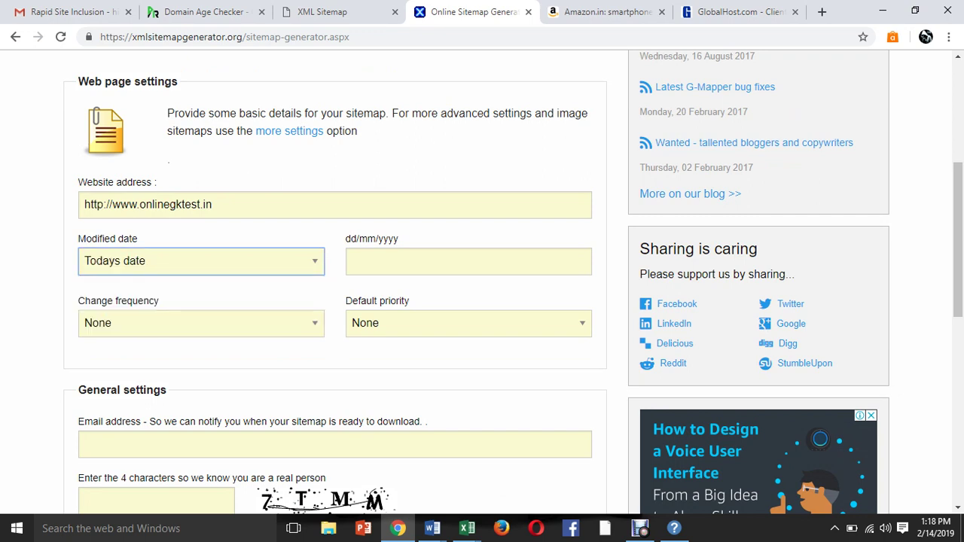
pyautogui.click(353, 261)
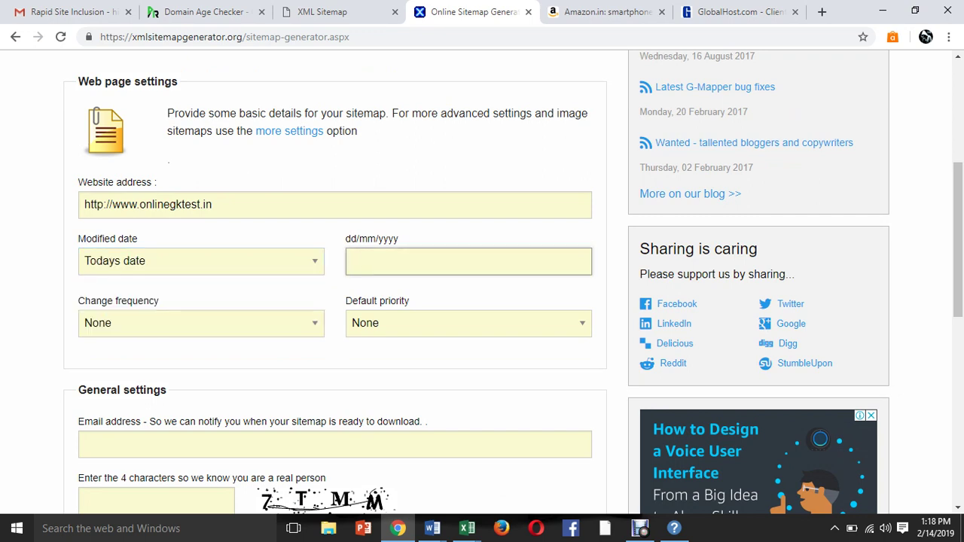
pyautogui.write('14/02/2019')
# Set change frequency to Daily and default priority to 0.9.
pyautogui.click(201, 322)
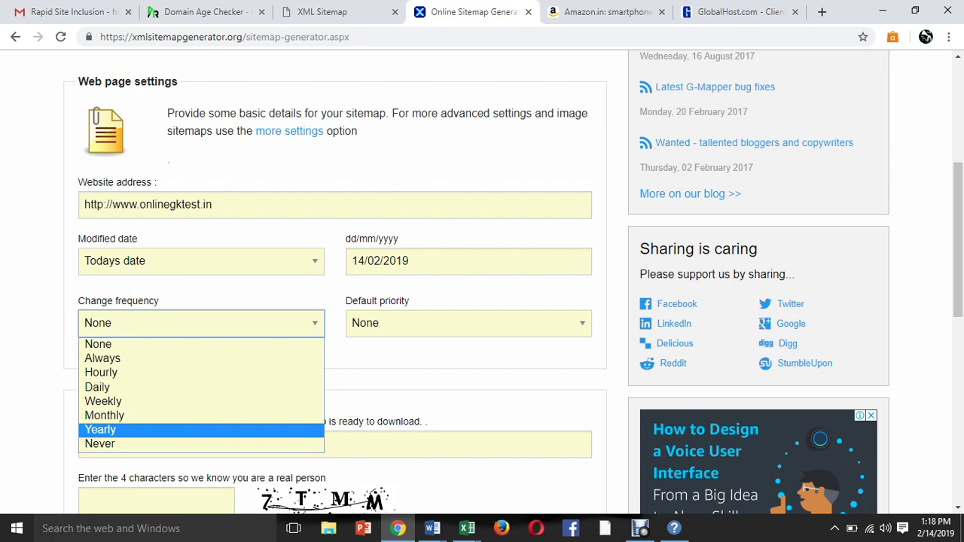
pyautogui.press('Up')
pyautogui.press('Up')
pyautogui.press('Up')
pyautogui.press('Return')
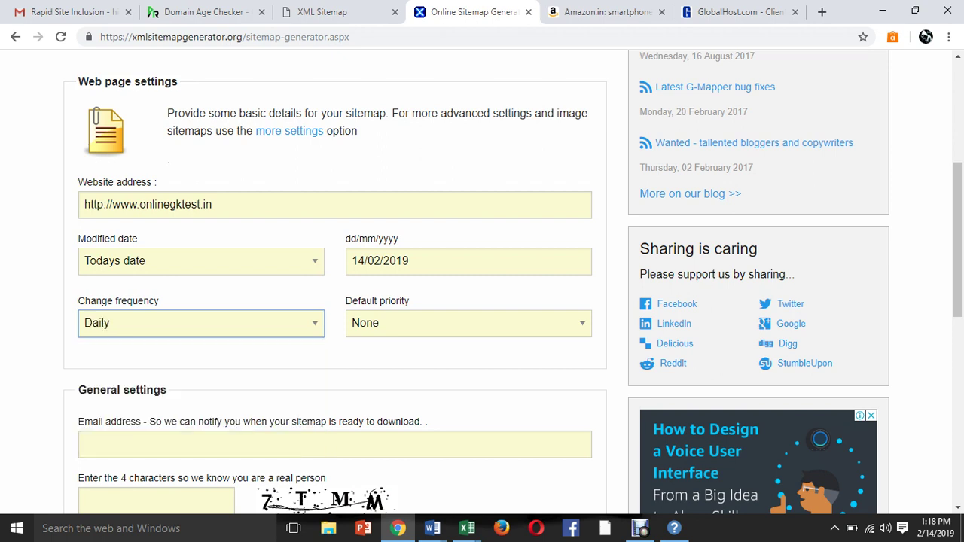
pyautogui.press('Tab')
pyautogui.hotkey('alt', 'Down')
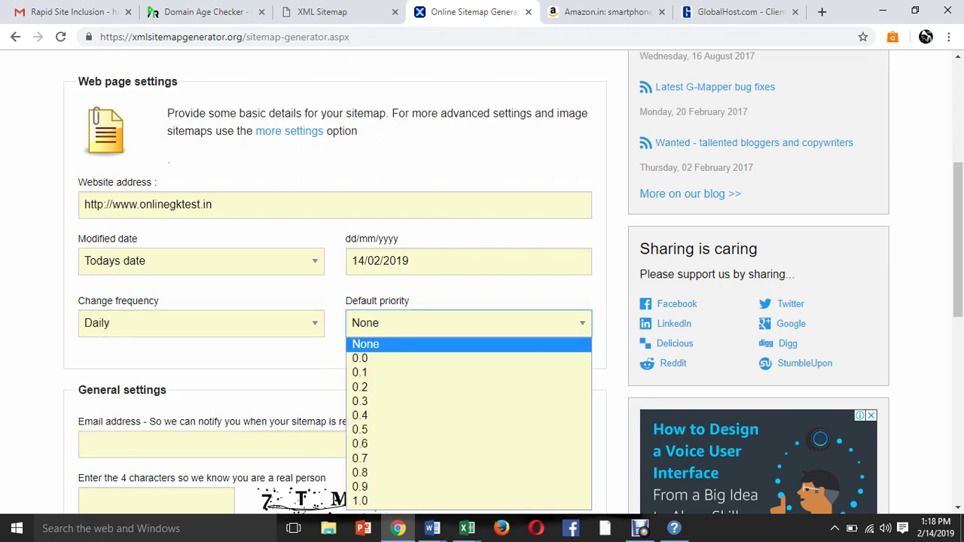
pyautogui.press('Down')
pyautogui.press('Down')
pyautogui.press('Down')
pyautogui.press('Down')
pyautogui.press('Down')
pyautogui.press('Down')
pyautogui.press('Down')
pyautogui.press('Down')
pyautogui.press('Down')
pyautogui.press('Down')
pyautogui.press('Return')
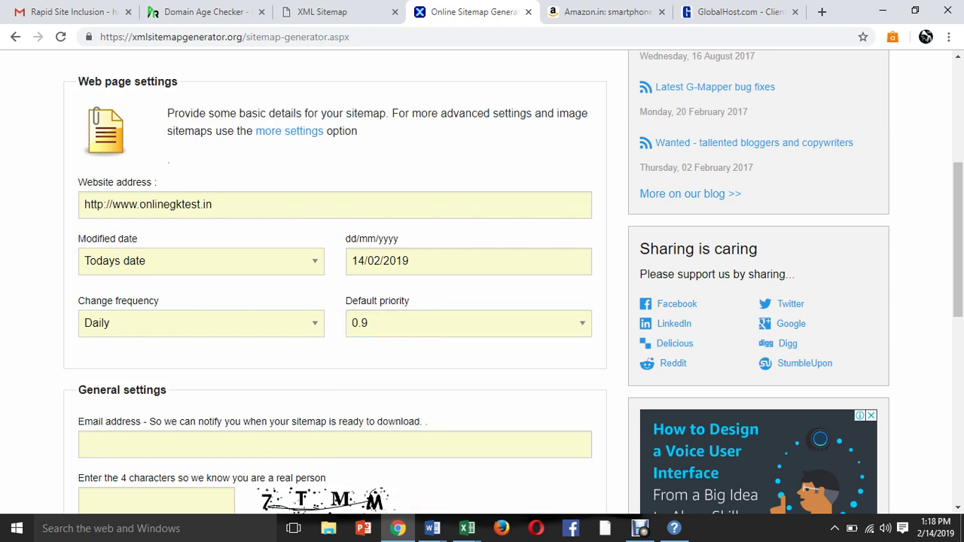
pyautogui.scroll(-3, 482, 278)
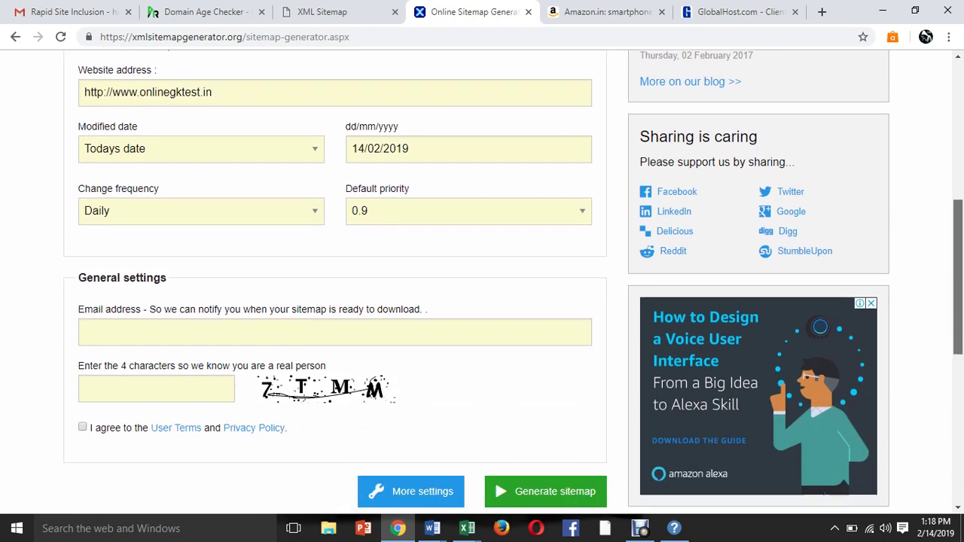
# Enter the notification e-mail, accept the user terms, fill in the captcha code, and generate the sitemap.
pyautogui.press('Tab')
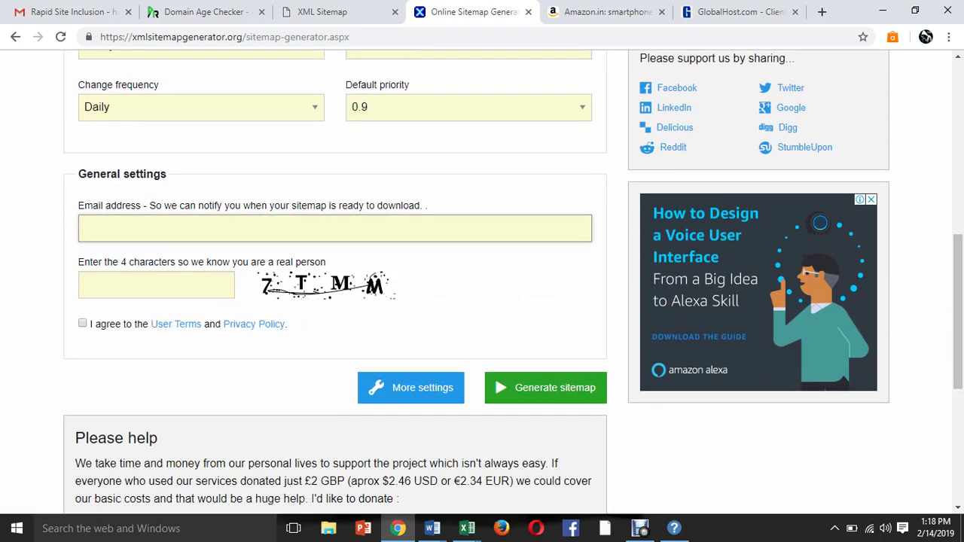
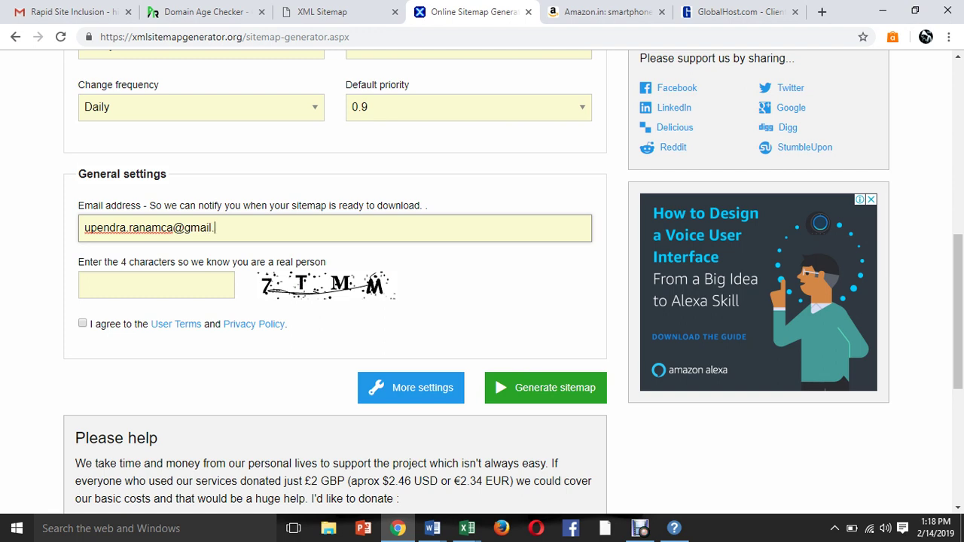
pyautogui.click(82, 323)
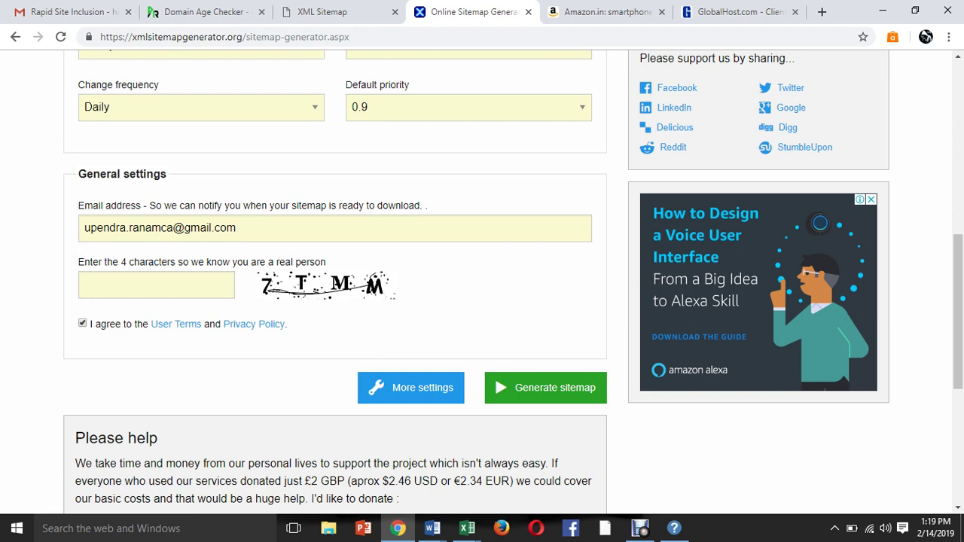
pyautogui.click(151, 284)
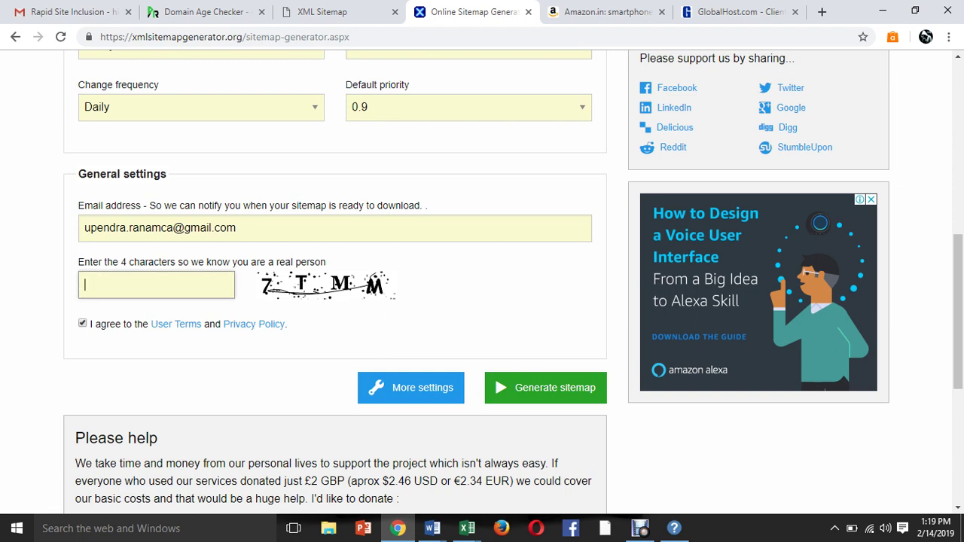
pyautogui.write('7TMM')
pyautogui.click(555, 388)
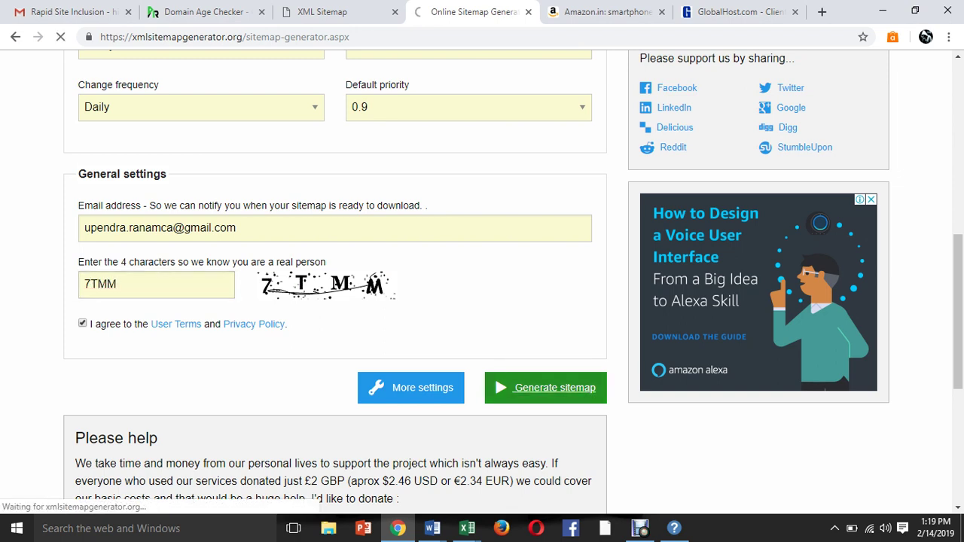
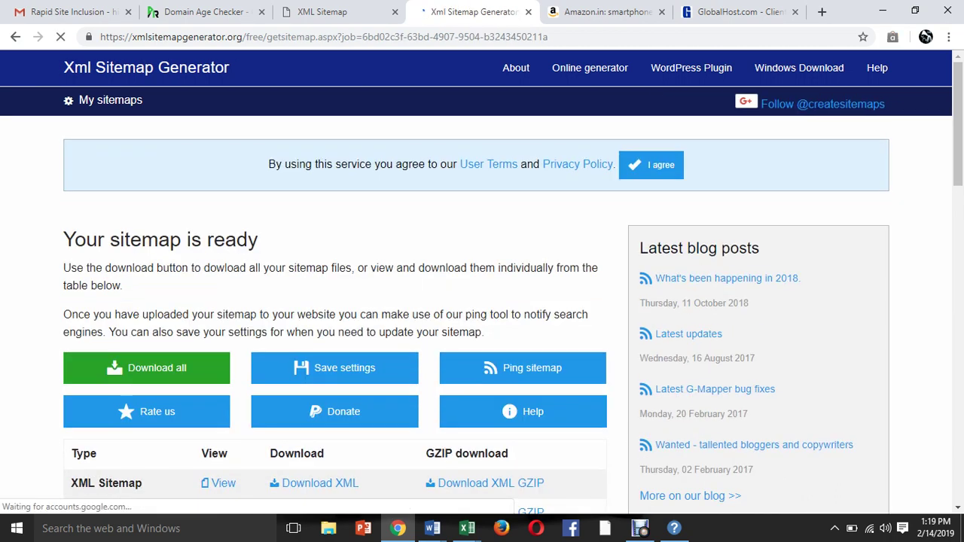
# Download sitemap.xml and robots.txt from the generator's download table.
pyautogui.scroll(-3, 482, 287)
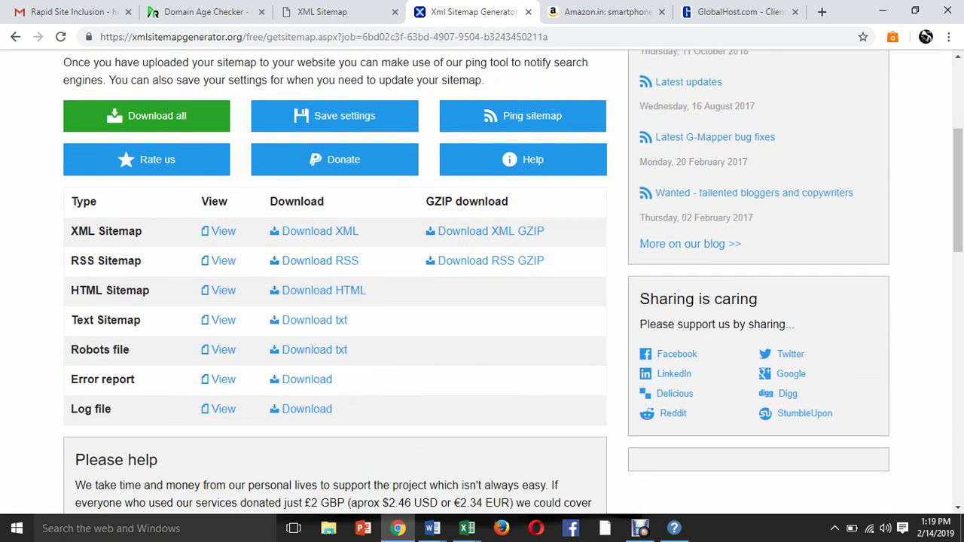
pyautogui.click(320, 231)
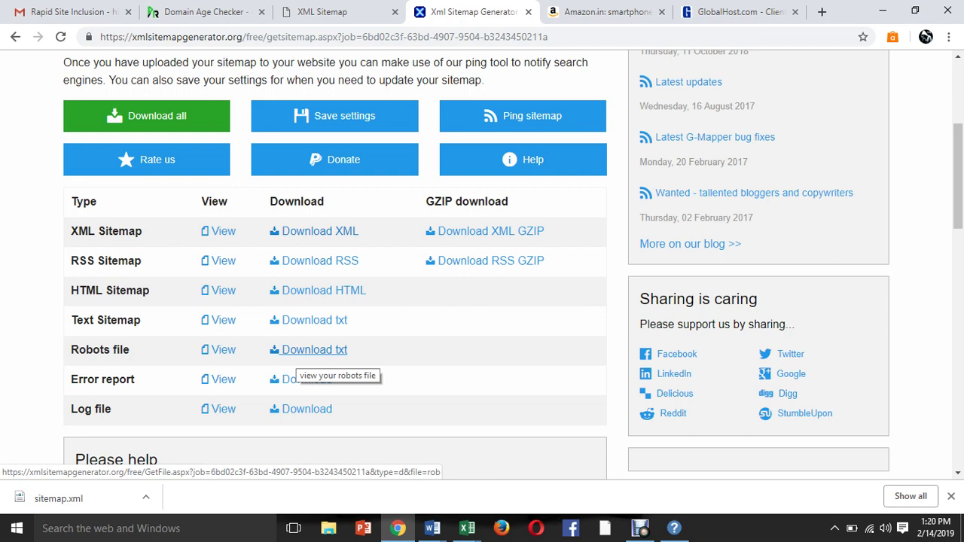
pyautogui.click(305, 351)
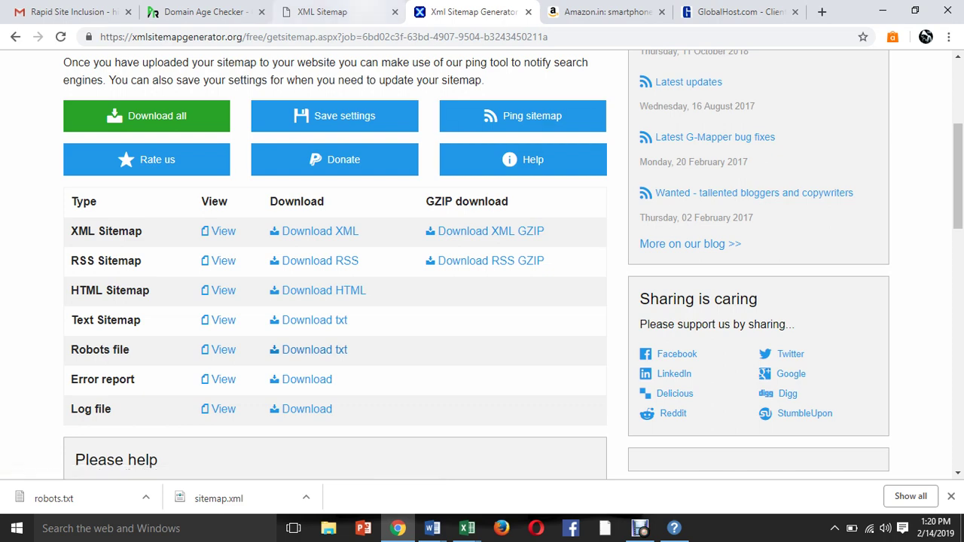
# Look through the other open tabs, then return to the sitemap generator page.
pyautogui.click(321, 11)
pyautogui.hotkey('ctrl', 'Tab')
pyautogui.hotkey('ctrl', 'Tab')
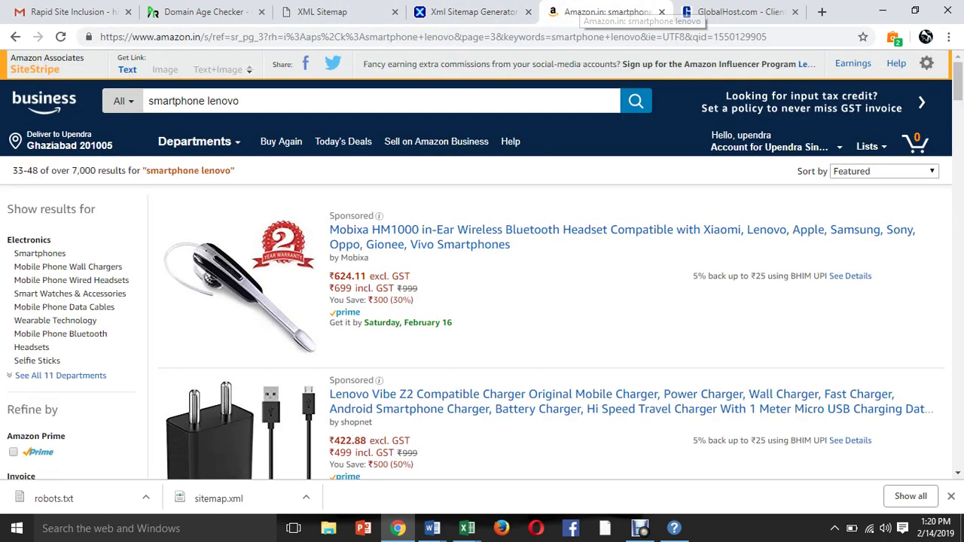
pyautogui.click(482, 12)
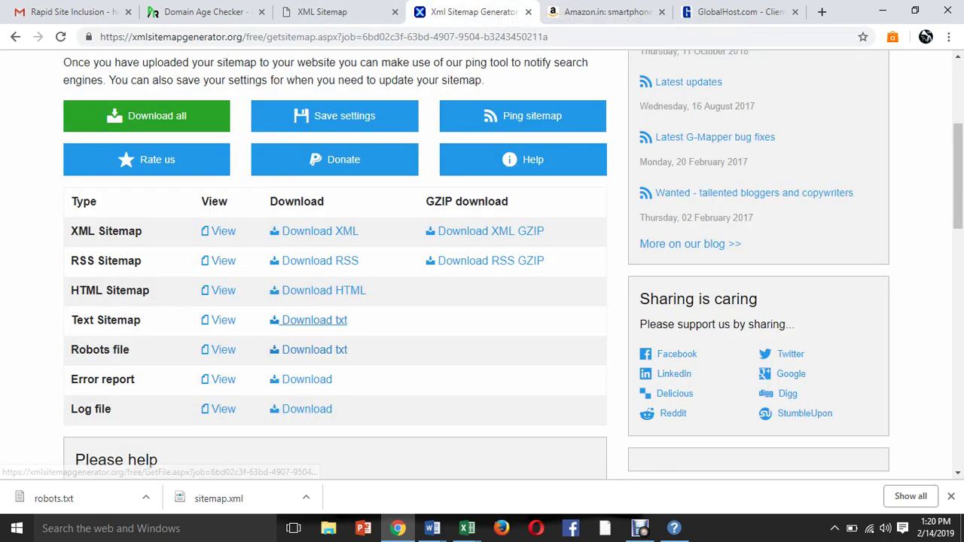
pyautogui.scroll(3, 516, 71)
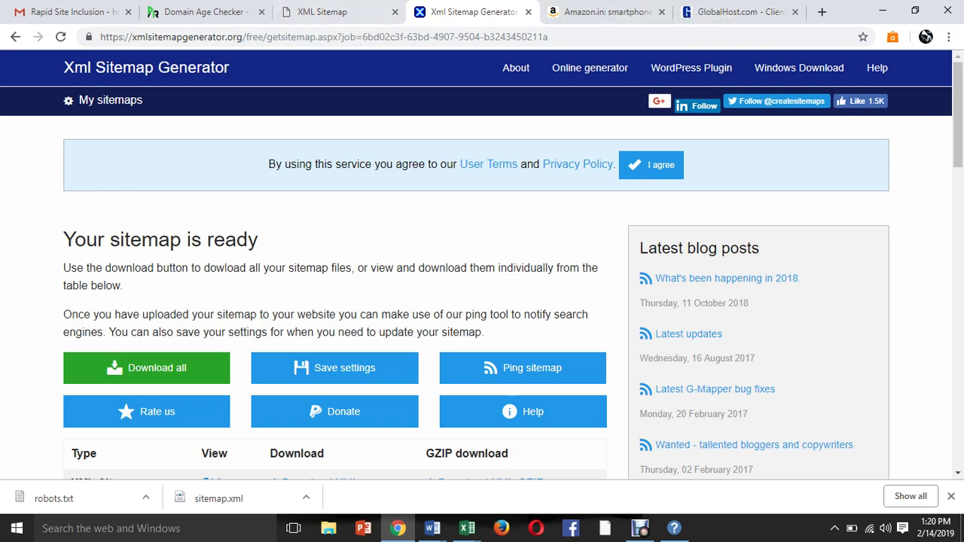
pyautogui.scroll(-3, 482, 264)
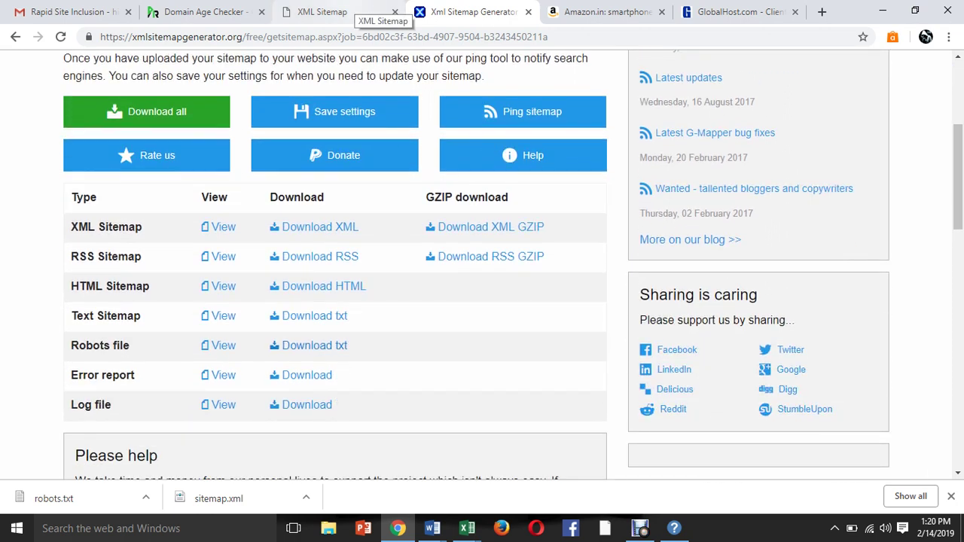
# Trim the sitemap index tab's address down to the bare site domain.
pyautogui.click(353, 10)
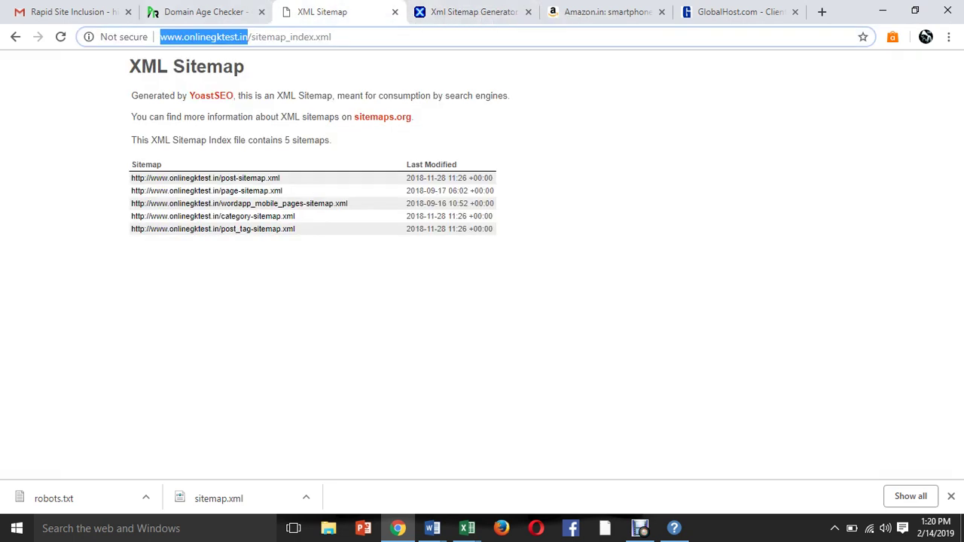
pyautogui.doubleClick(291, 36)
pyautogui.press('BackSpace')
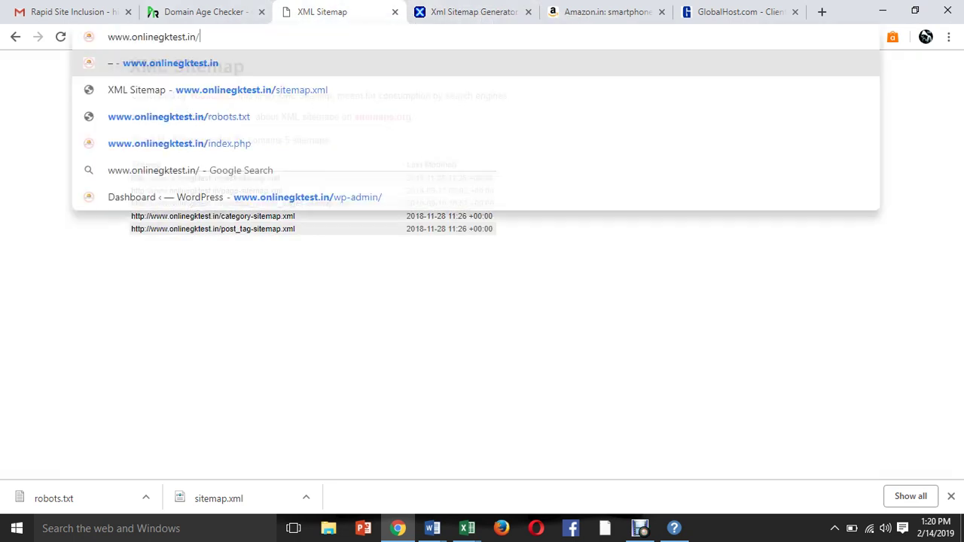
pyautogui.press('BackSpace')
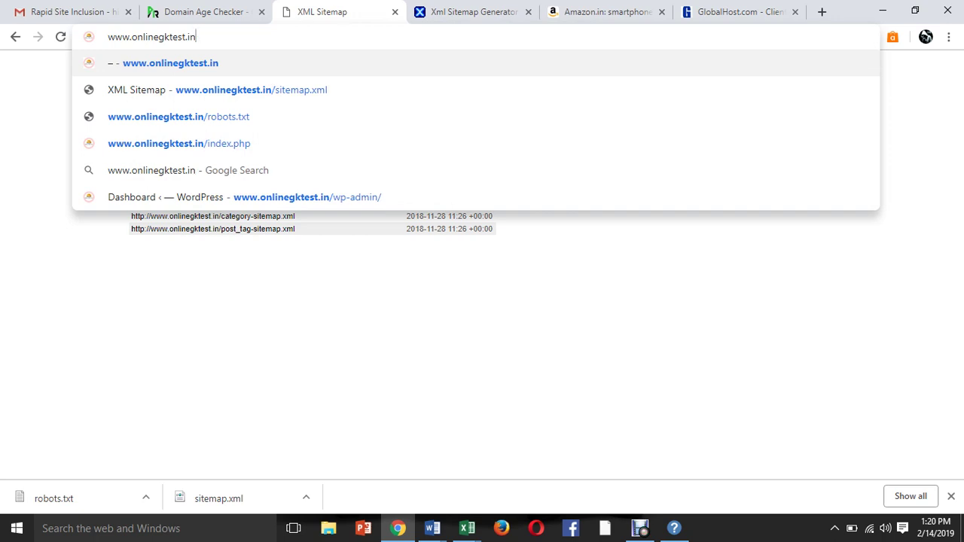
# Search Google for 'w3c validator' from the generator tab's address bar.
pyautogui.hotkey('ctrl', 'Tab')
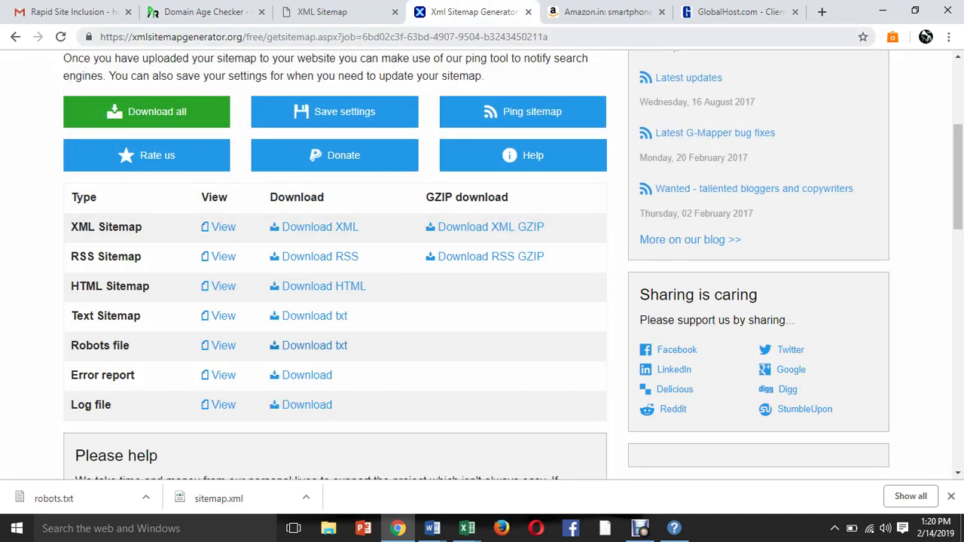
pyautogui.hotkey('ctrl', 'l')
pyautogui.write('w3')
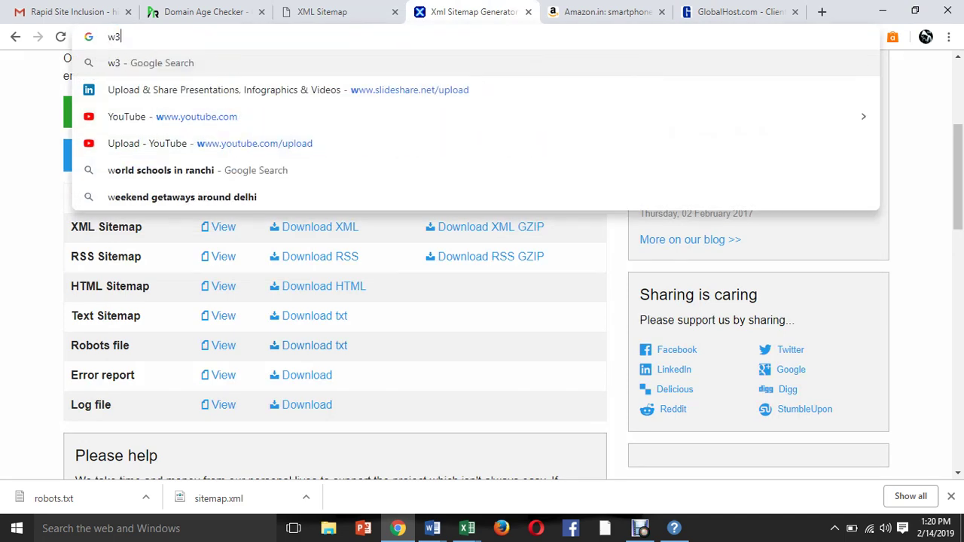
pyautogui.write('c')
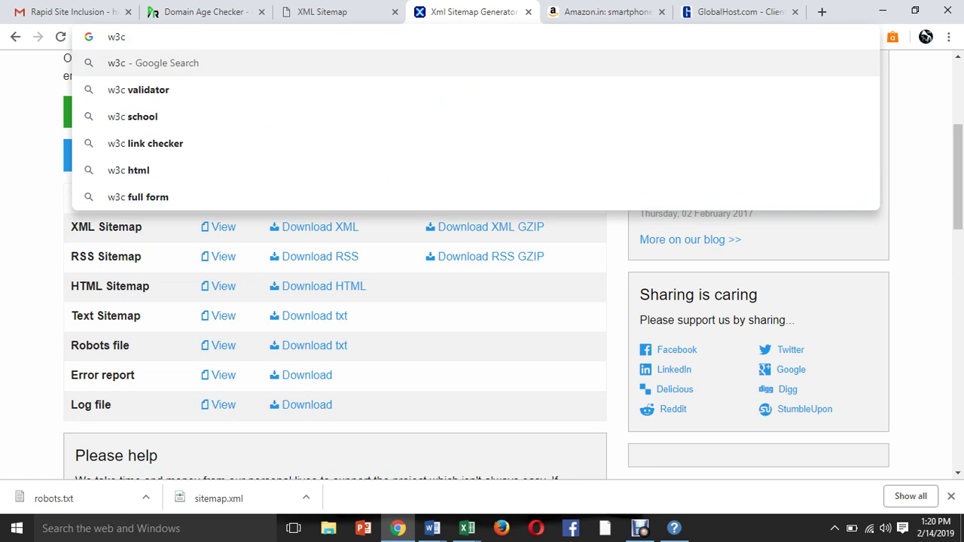
pyautogui.press('Down')
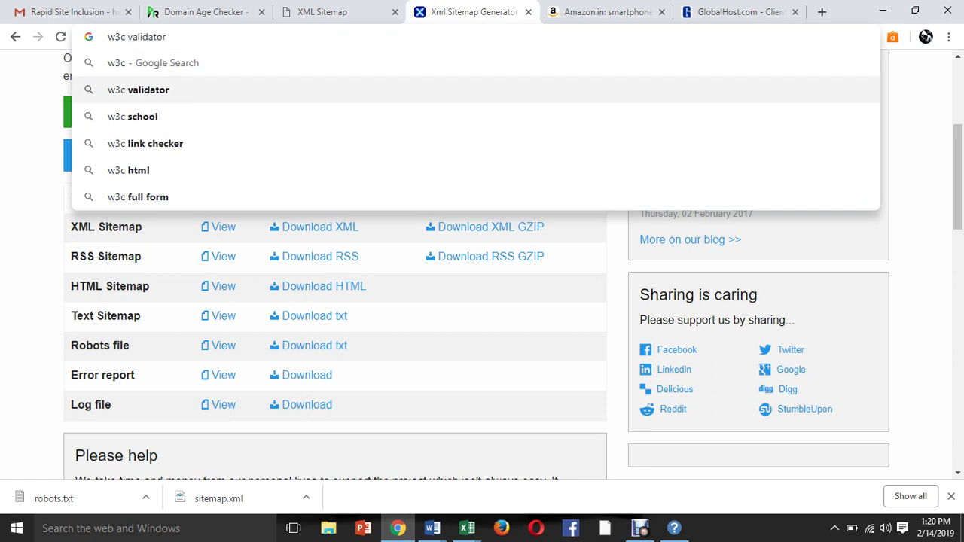
pyautogui.press('Return')
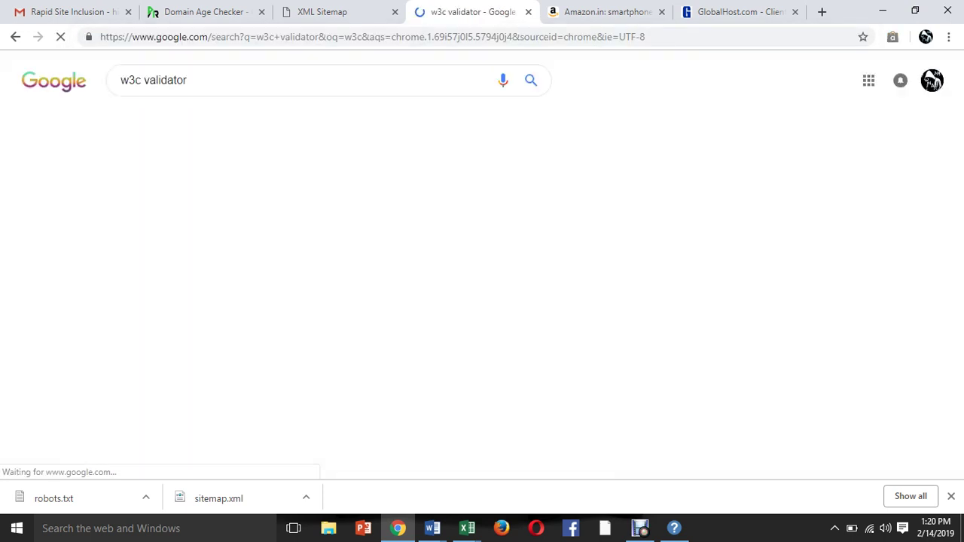
# Open the W3C Markup Validation Service and copy the site domain from the sitemap tab.
pyautogui.click(222, 181)
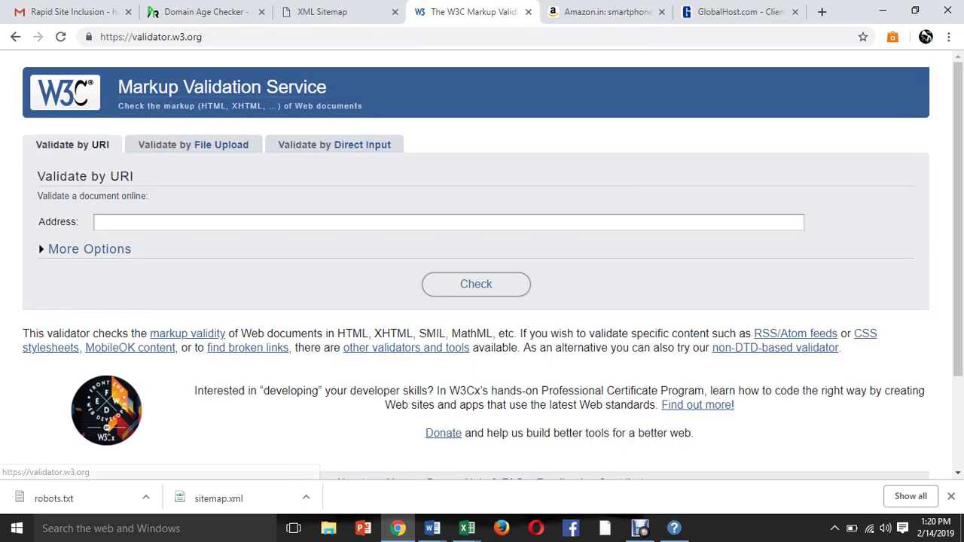
pyautogui.click(332, 12)
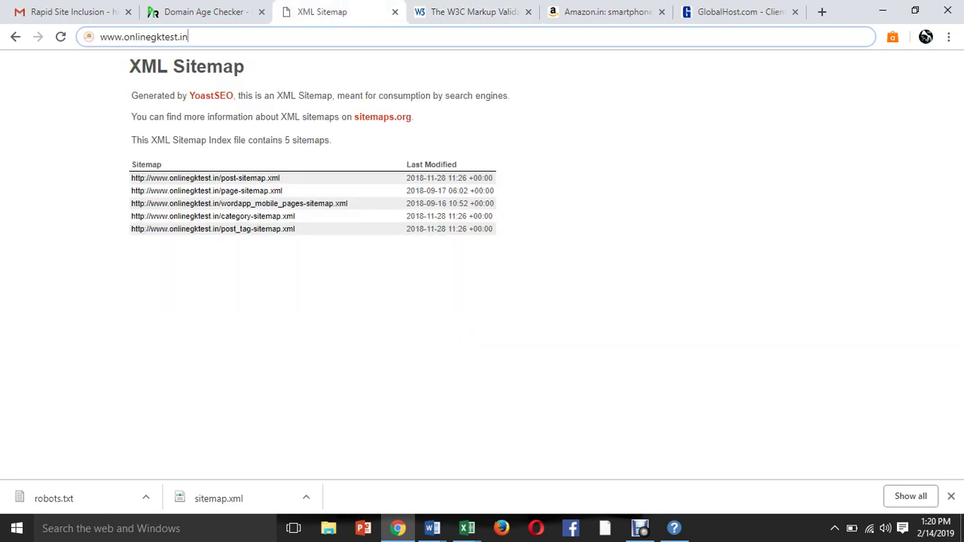
pyautogui.click(189, 37)
pyautogui.hotkey('ctrl', 'c')
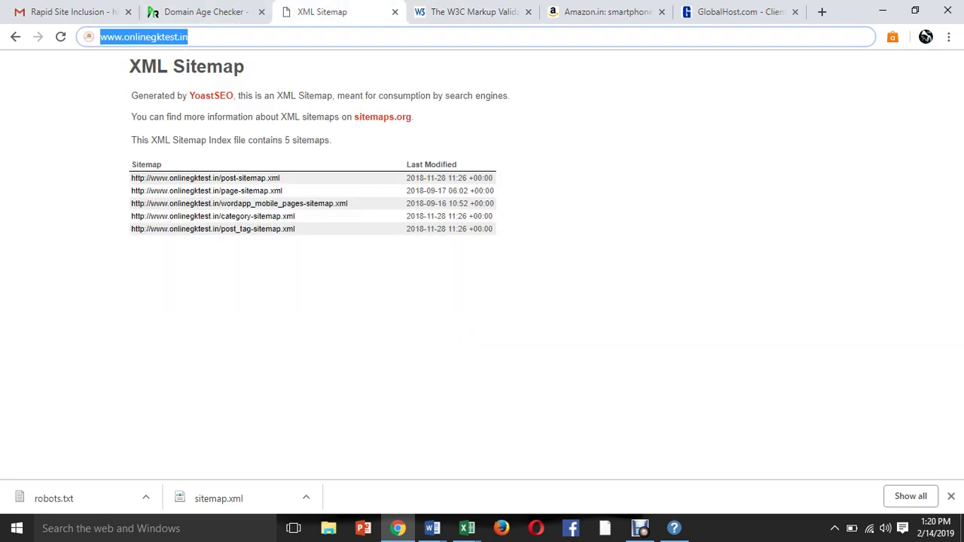
pyautogui.hotkey('ctrl', 'Tab')
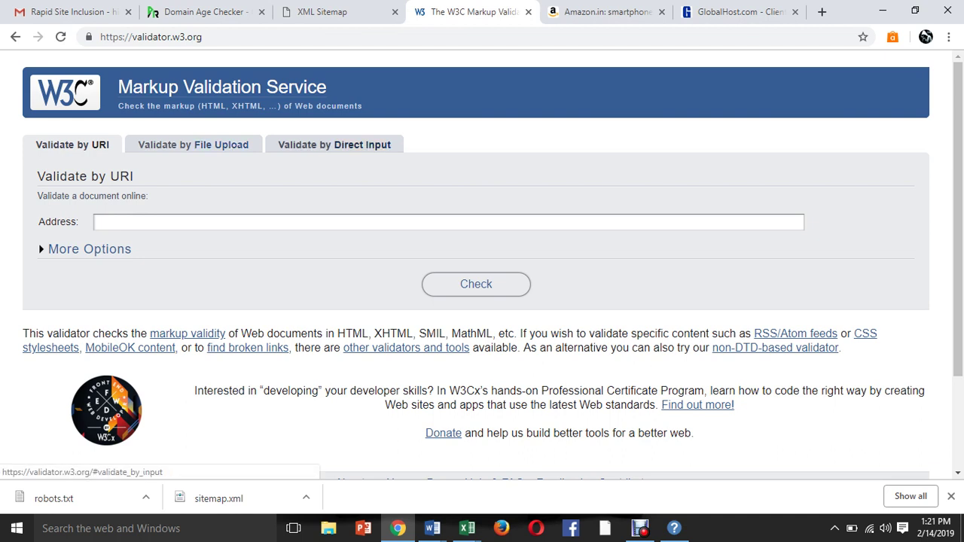
pyautogui.click(193, 145)
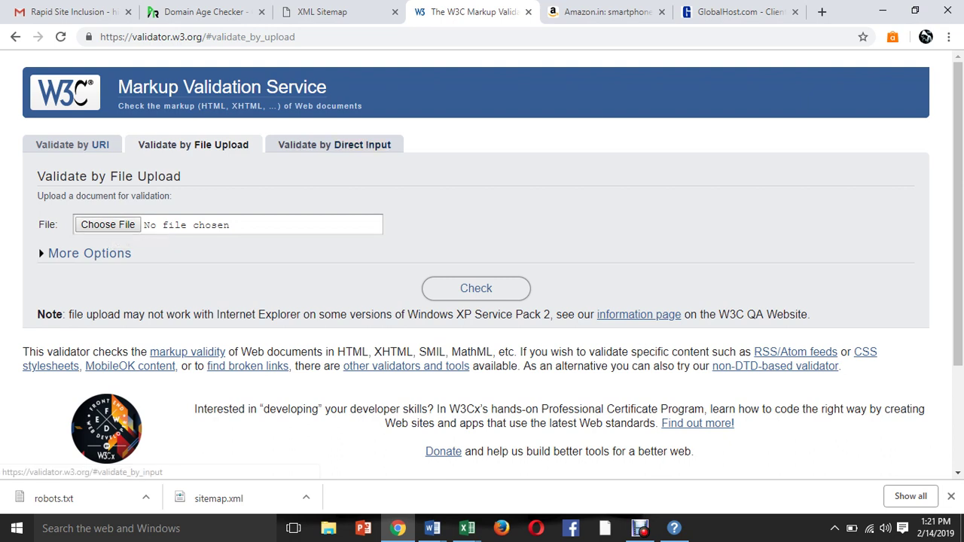
pyautogui.click(334, 144)
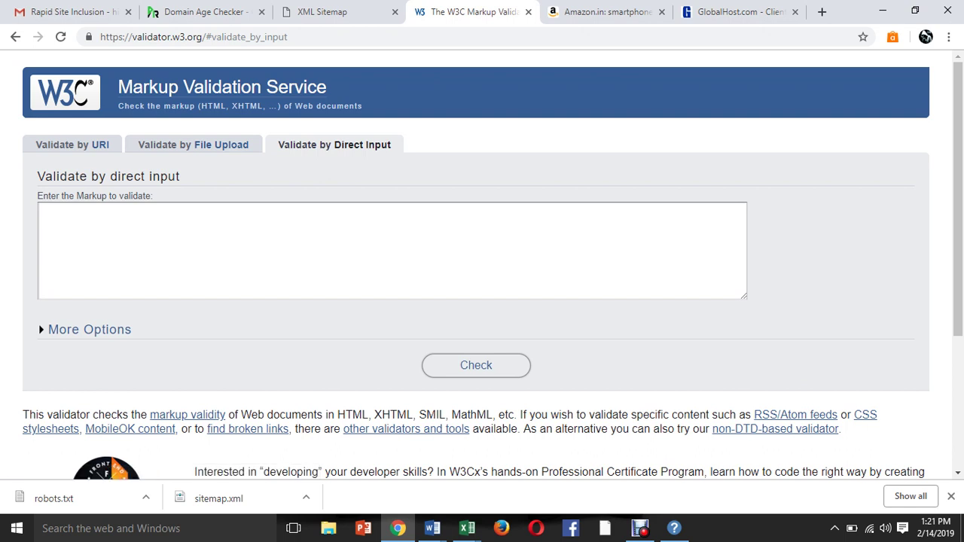
pyautogui.click(72, 145)
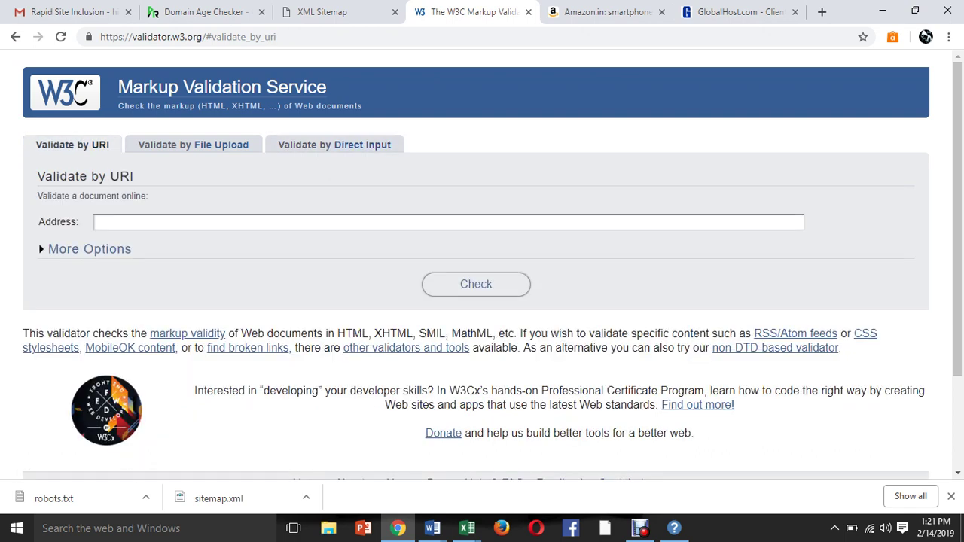
pyautogui.click(97, 222)
pyautogui.hotkey('ctrl', 'v')
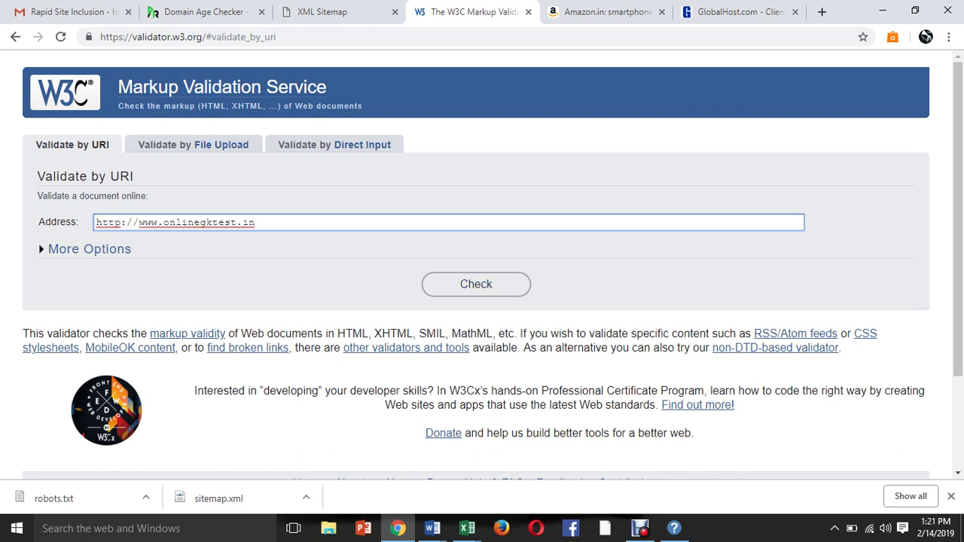
pyautogui.press('Return')
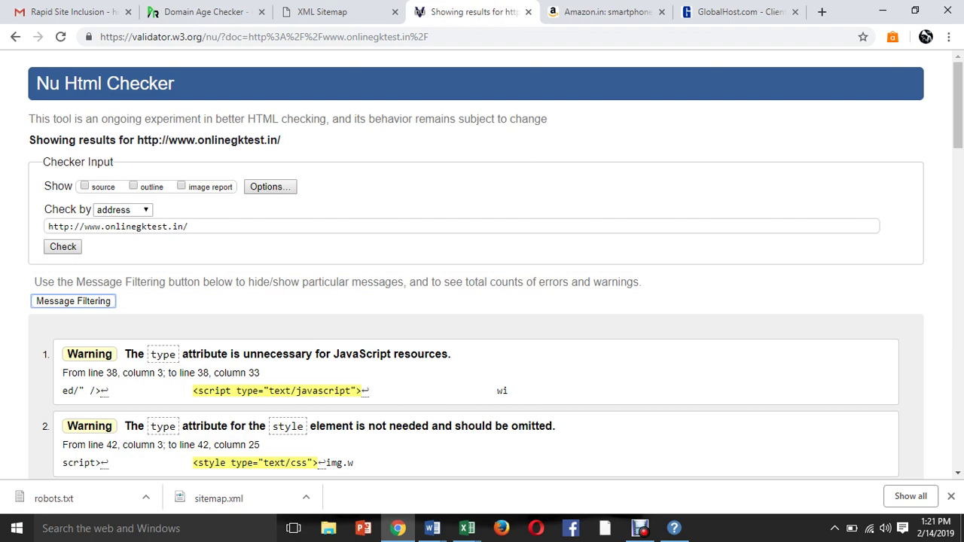
# Scroll the checker results and select error 14's location (line 534) and code snippet.
pyautogui.scroll(-3, 482, 264)
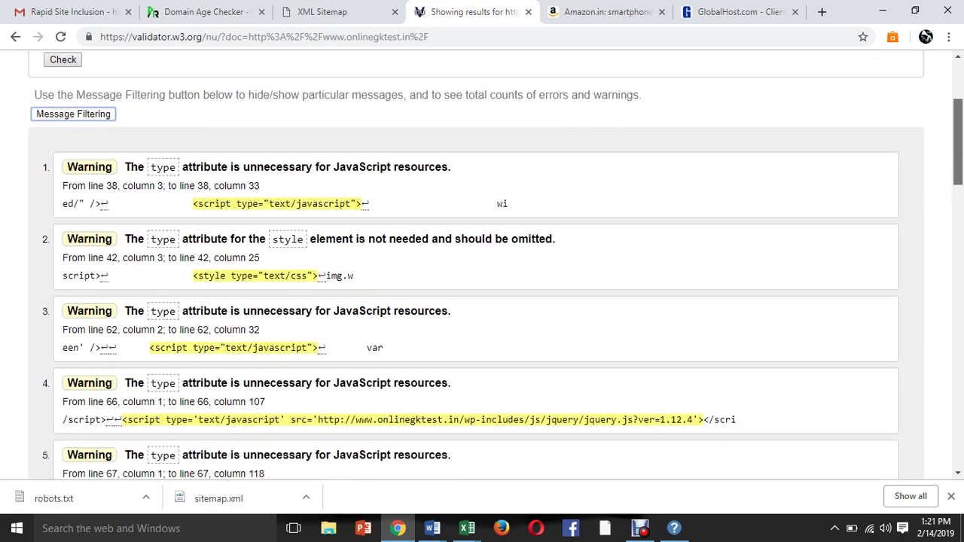
pyautogui.scroll(-6, 482, 264)
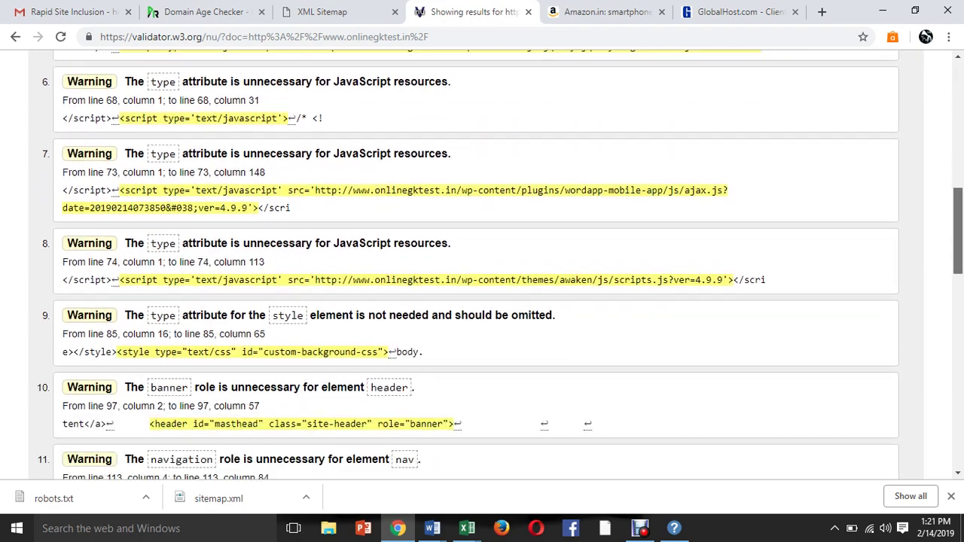
pyautogui.scroll(-6, 483, 263)
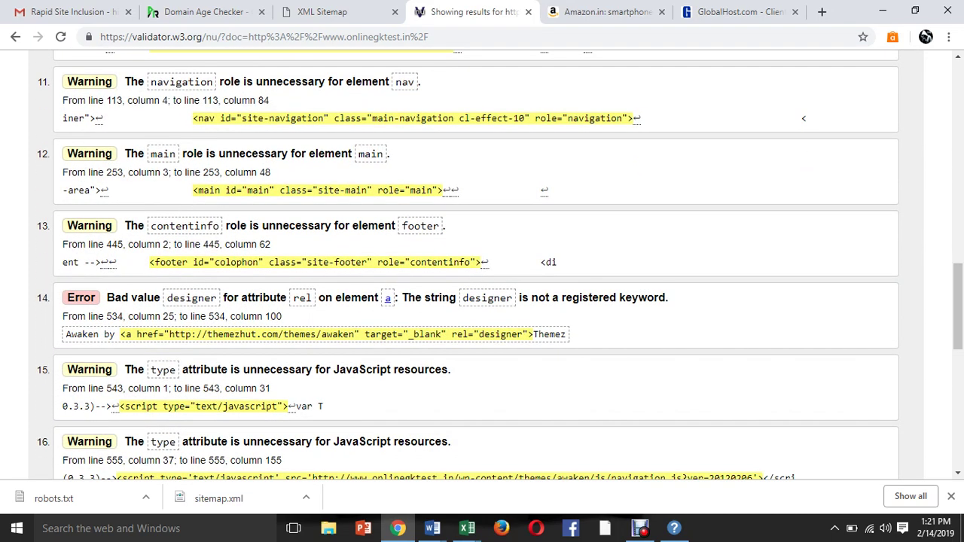
pyautogui.doubleClick(115, 316)
pyautogui.doubleClick(172, 317)
pyautogui.moveTo(257, 317); pyautogui.dragTo(281, 316)
pyautogui.moveTo(162, 334); pyautogui.dragTo(452, 369)
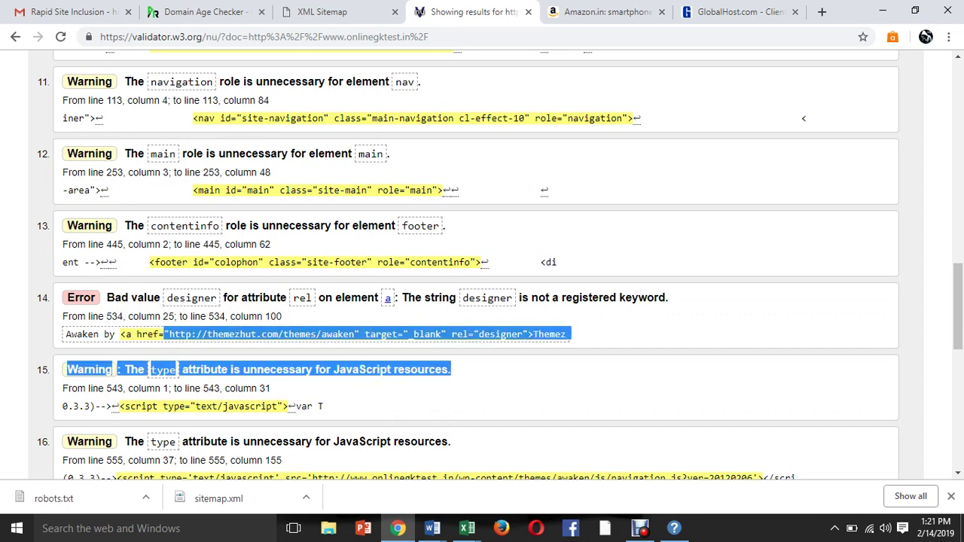
pyautogui.click(452, 369)
pyautogui.moveTo(65, 334); pyautogui.dragTo(544, 334)
# Scroll back up to the top of the results and select the address bar.
pyautogui.scroll(-1, 958, 316)
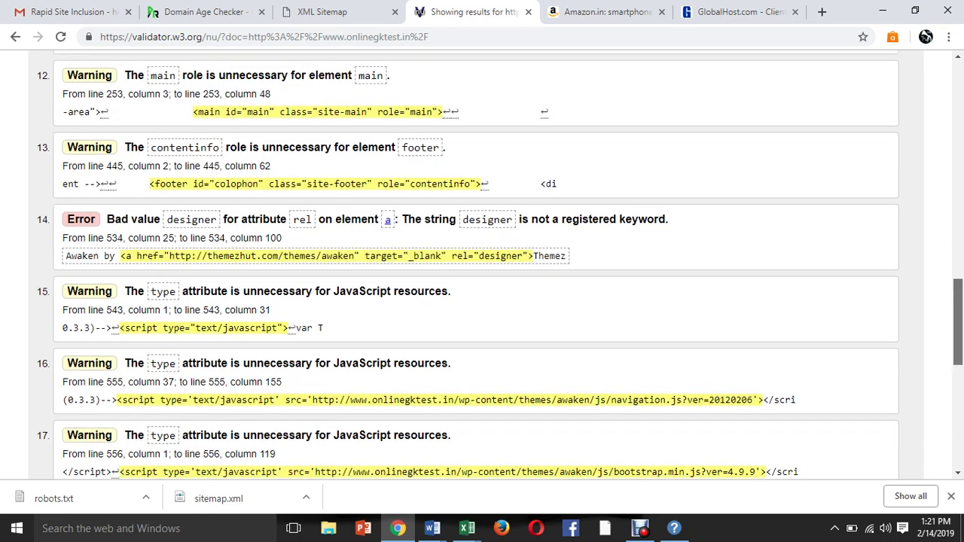
pyautogui.scroll(-6, 958, 324)
pyautogui.scroll(5, 958, 346)
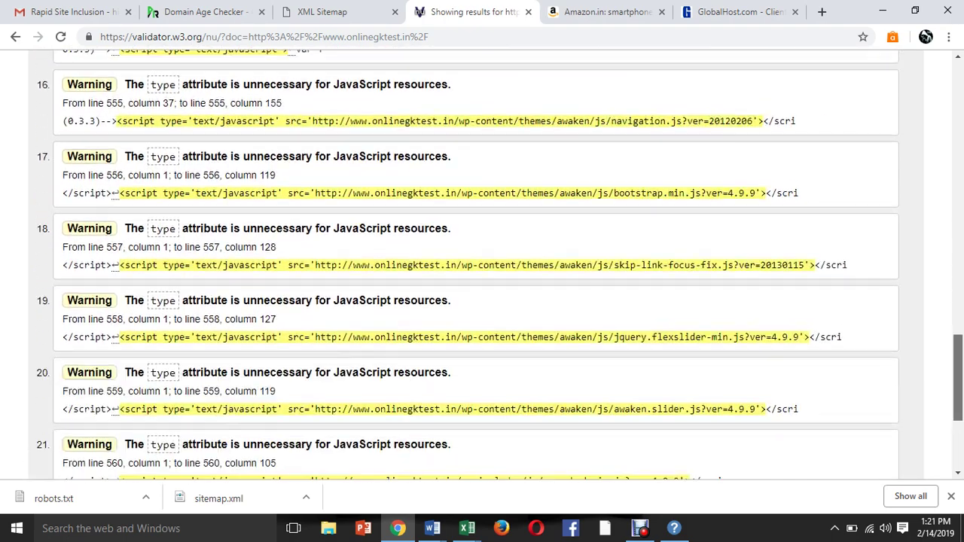
pyautogui.scroll(1, 958, 347)
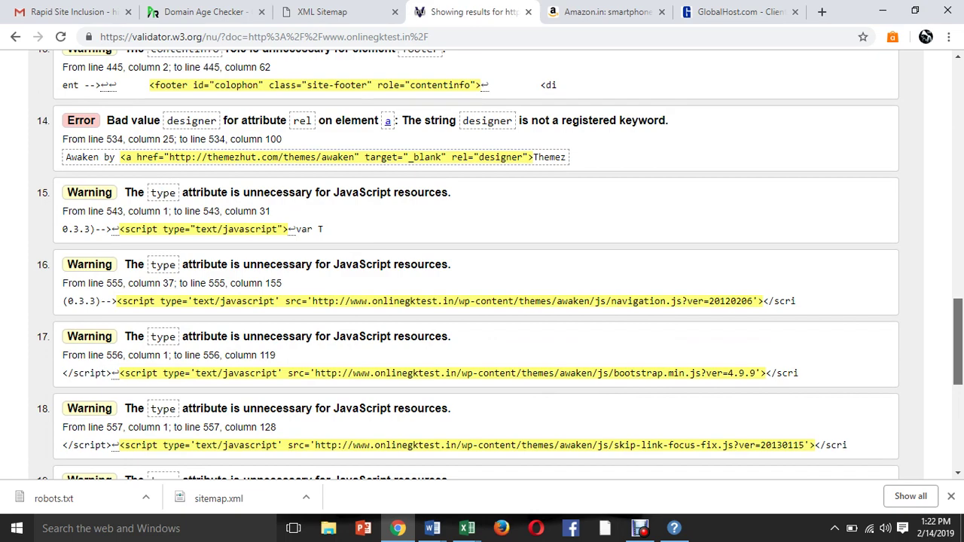
pyautogui.scroll(5, 482, 264)
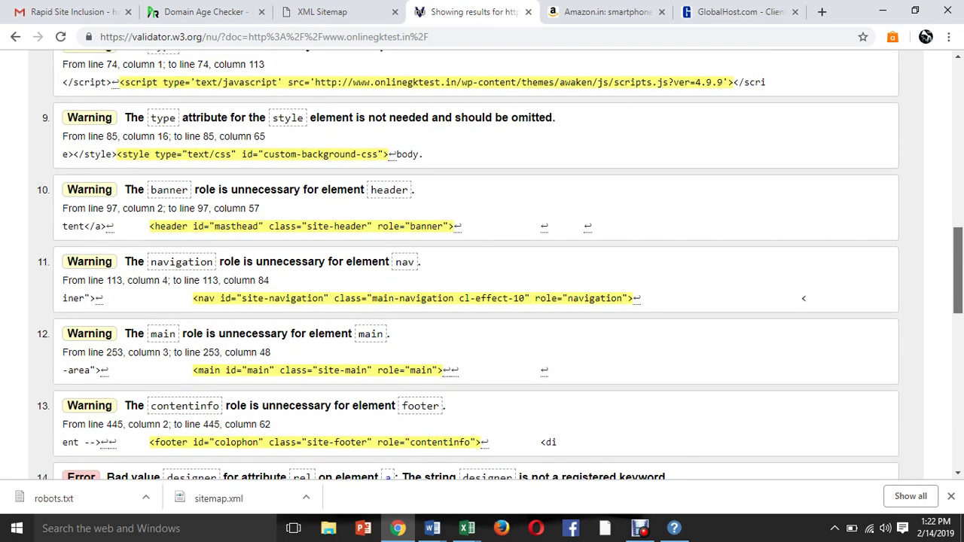
pyautogui.scroll(2, 482, 264)
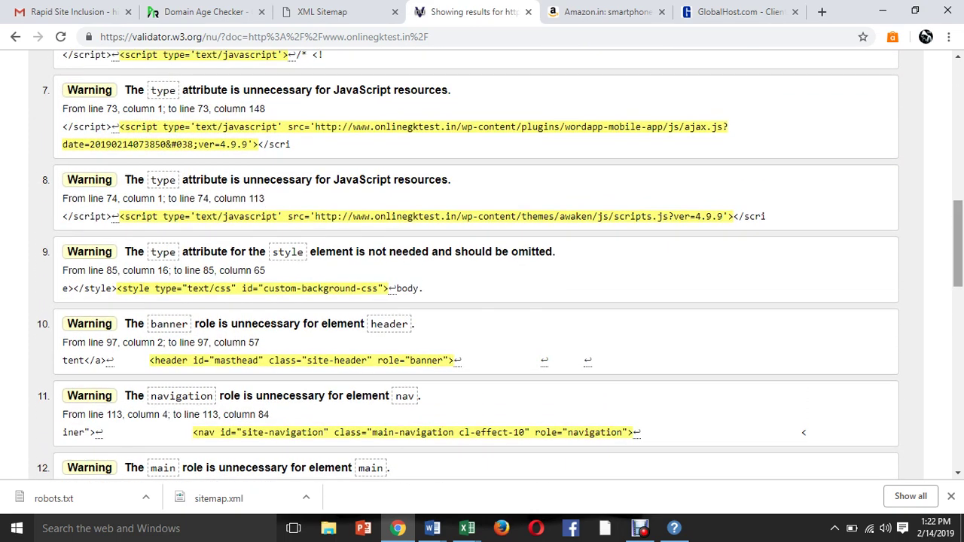
pyautogui.scroll(6, 482, 264)
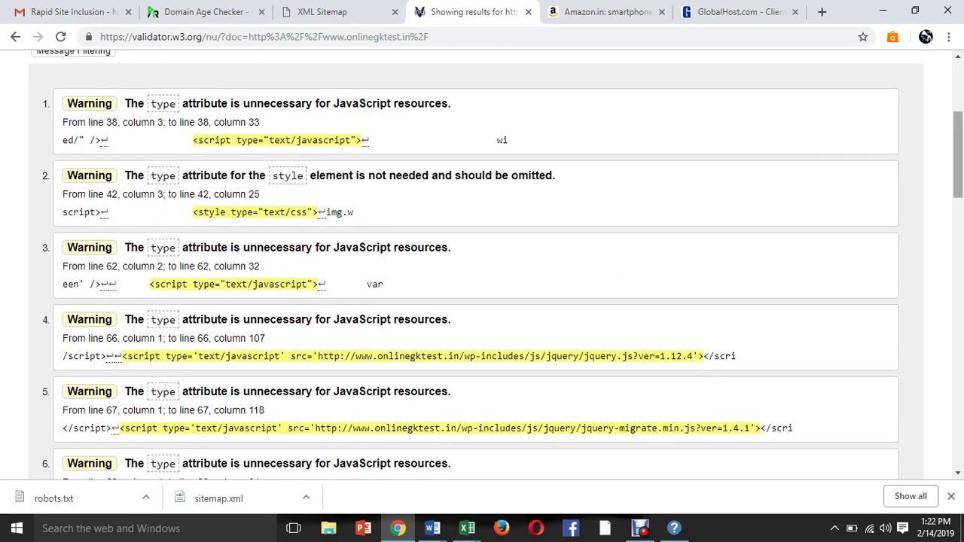
pyautogui.scroll(3, 483, 263)
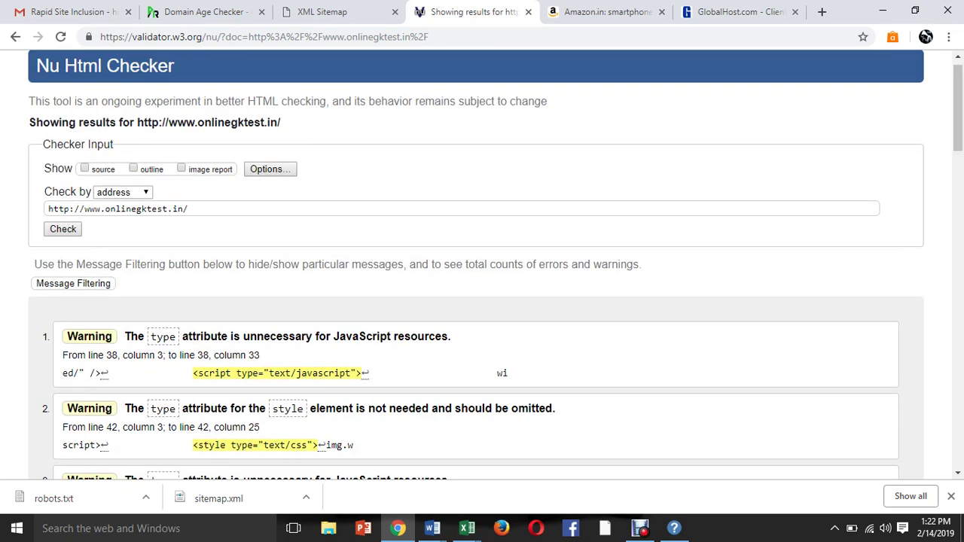
pyautogui.hotkey('ctrl', 'l')
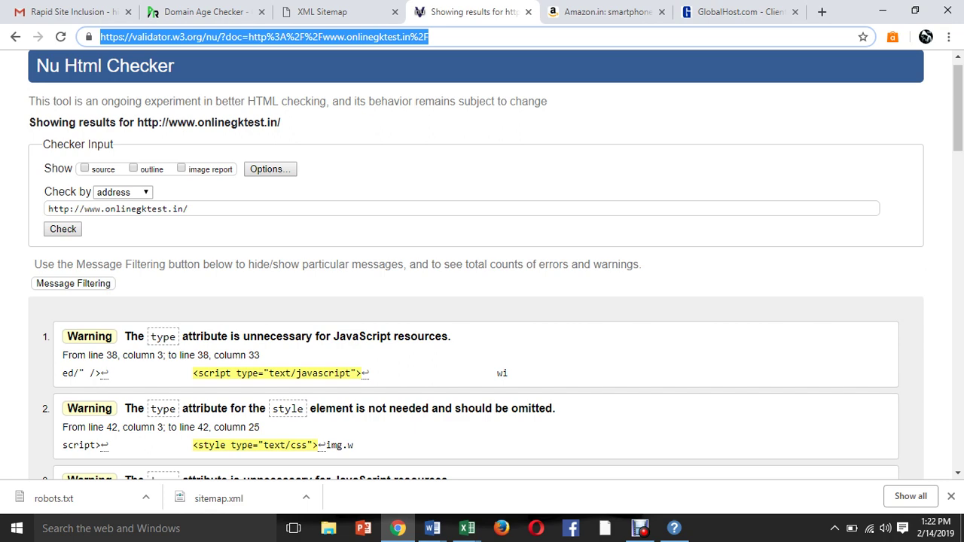
# Search Google for 'copyscape' and open the Copyscape website result.
pyautogui.write('cop')
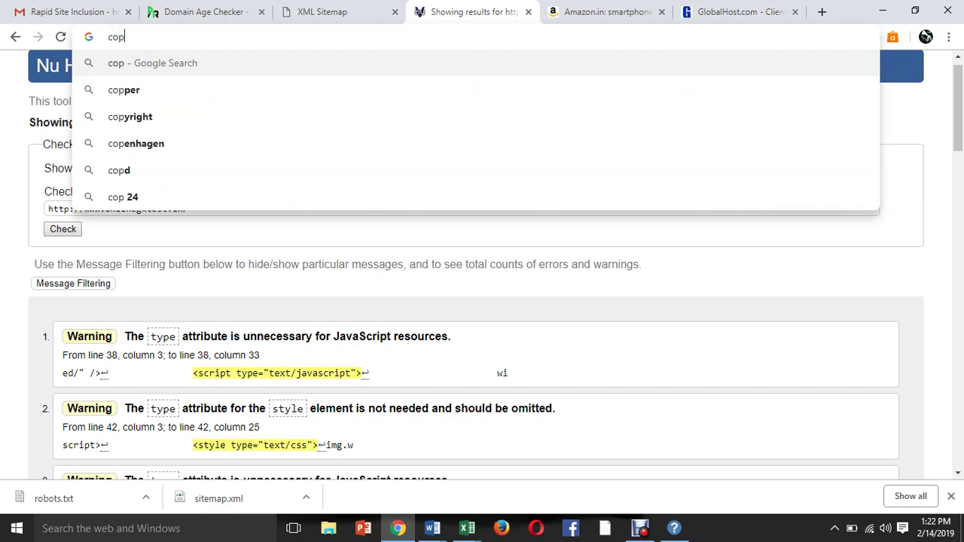
pyautogui.write('yesc')
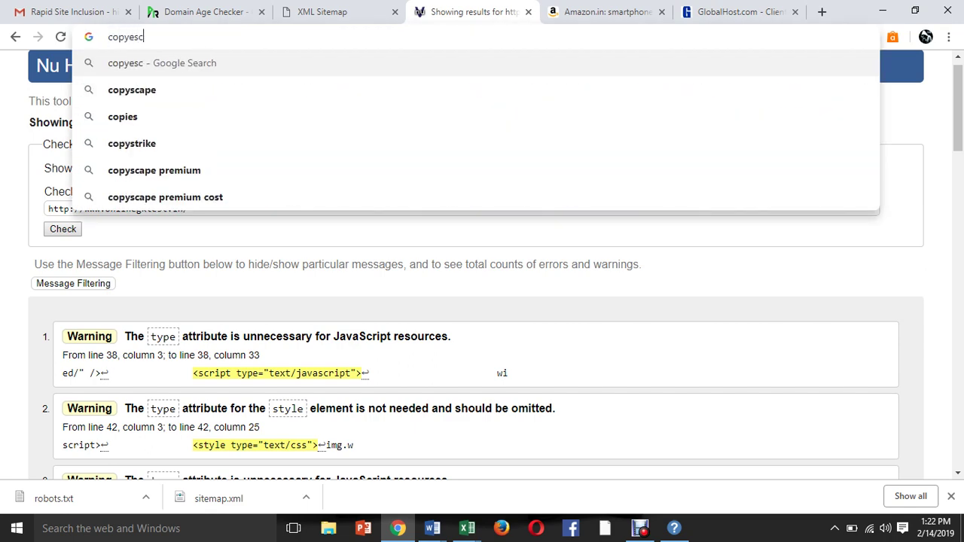
pyautogui.press('Down')
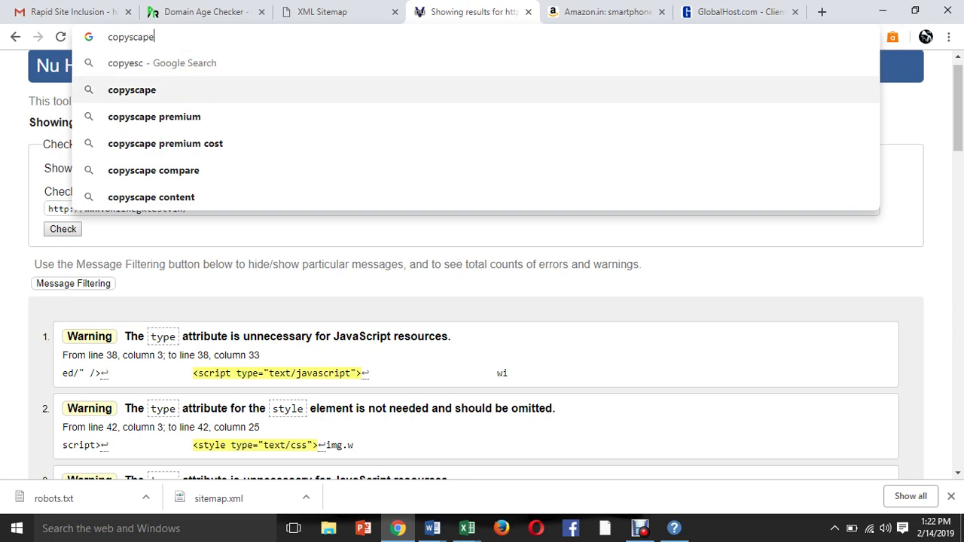
pyautogui.press('Return')
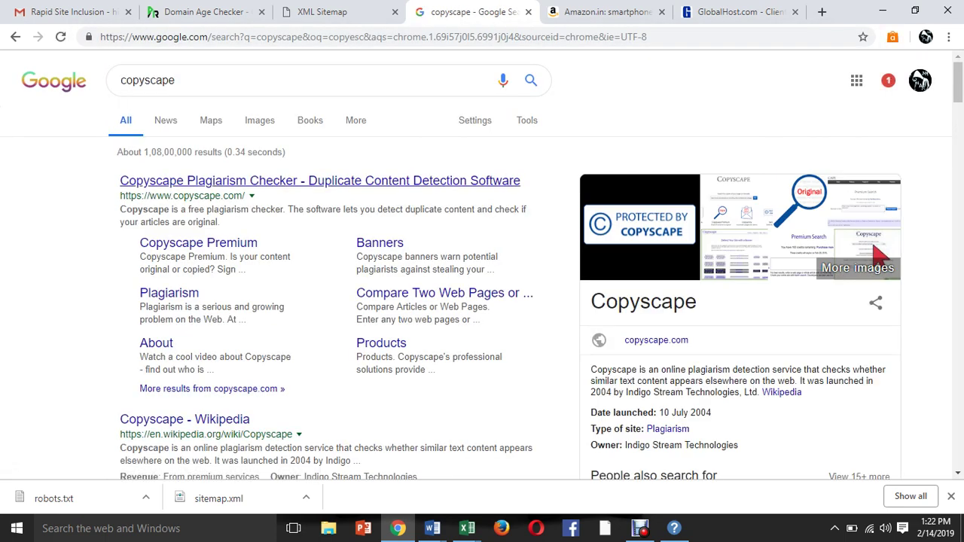
pyautogui.click(320, 180)
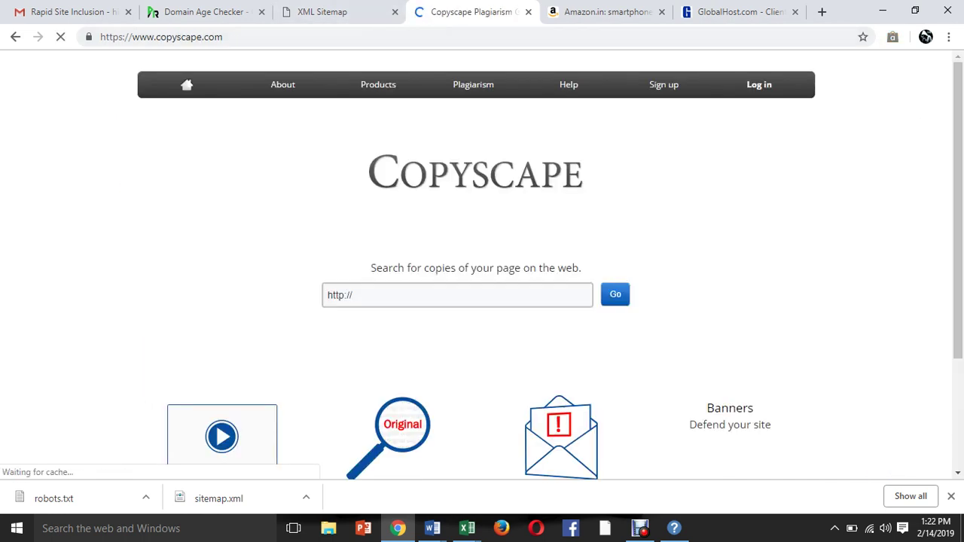
# Copy the onlinegktest.in address from the XML Sitemap tab and run a Copyscape search on it.
pyautogui.click(322, 11)
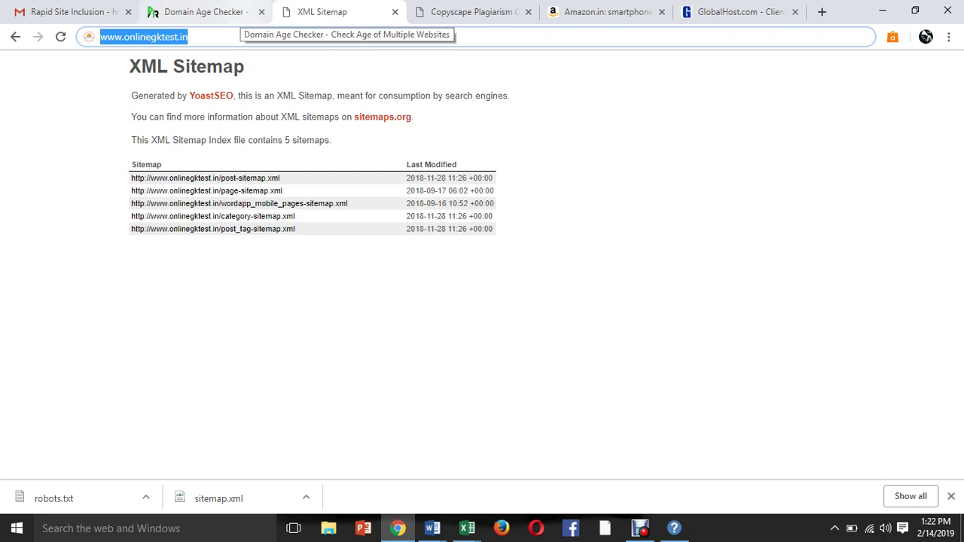
pyautogui.press('Return')
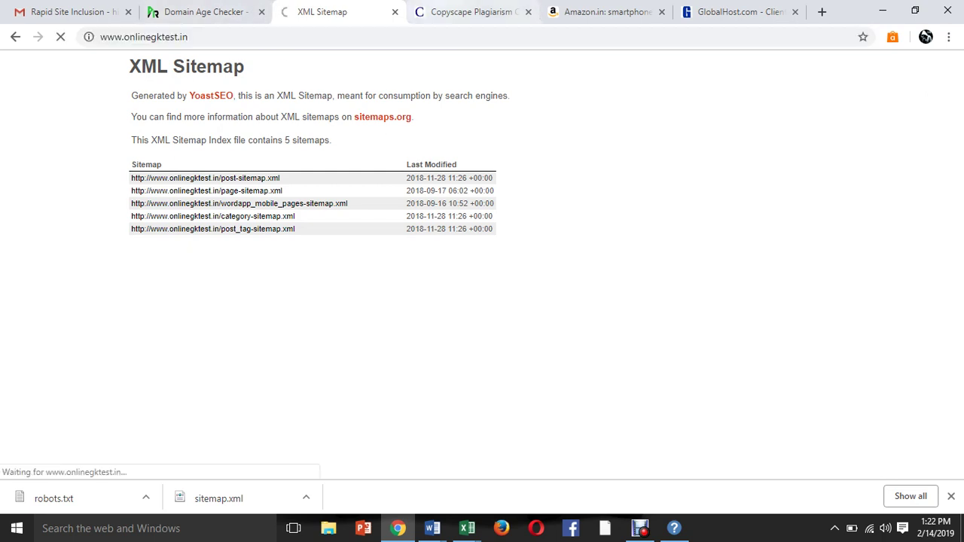
pyautogui.hotkey('ctrl', 'Tab')
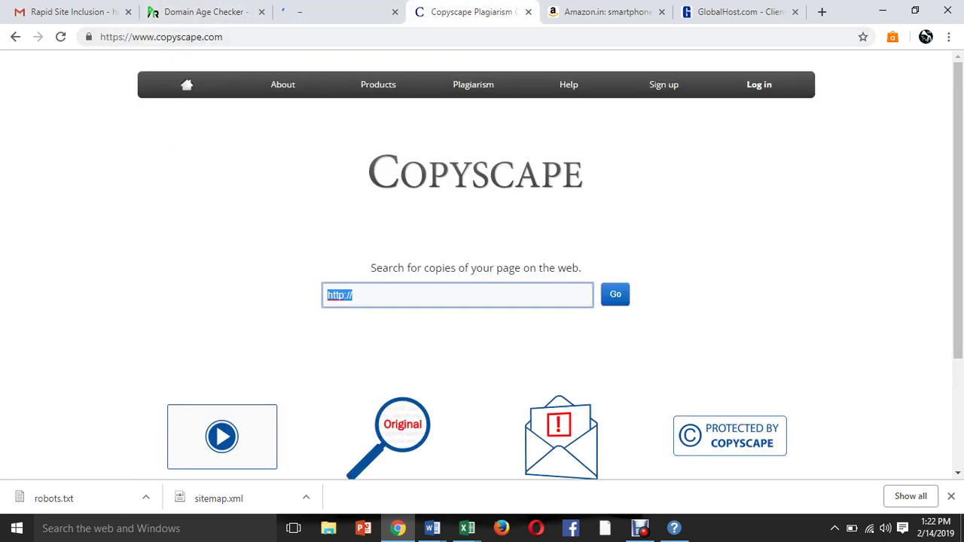
pyautogui.click(353, 296)
pyautogui.hotkey('ctrl', 'a')
pyautogui.write('http://www.onlinegktest.in')
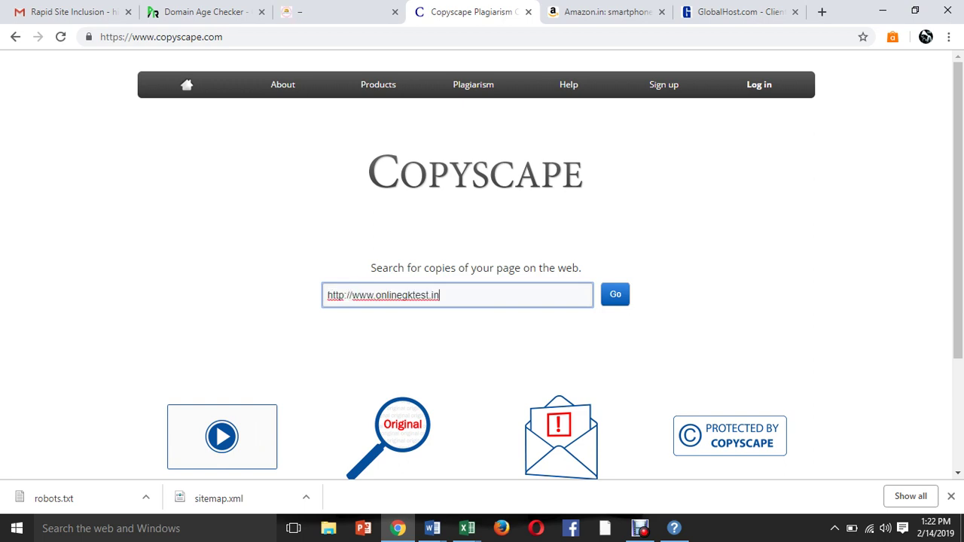
pyautogui.press('Tab')
pyautogui.press('Return')
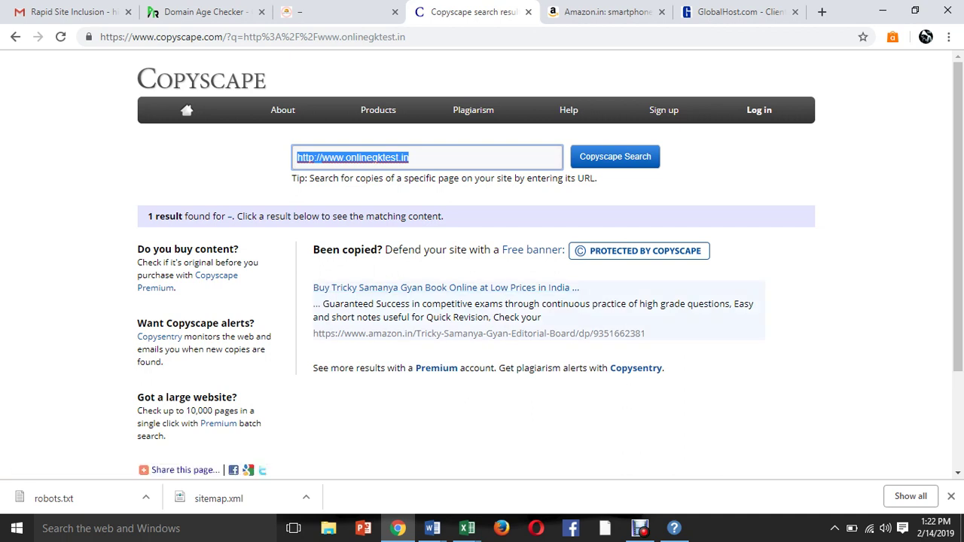
# Highlight the matching Amazon.in listing text in the single result's snippet.
pyautogui.moveTo(329, 304); pyautogui.dragTo(544, 334)
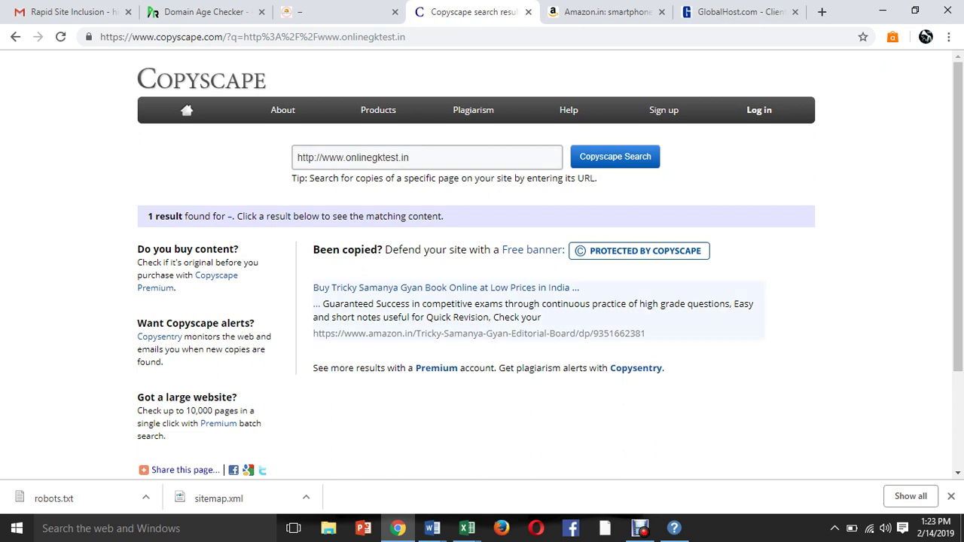
pyautogui.moveTo(328, 303); pyautogui.dragTo(543, 318)
pyautogui.moveTo(322, 303); pyautogui.dragTo(381, 317)
pyautogui.moveTo(446, 317); pyautogui.dragTo(526, 317)
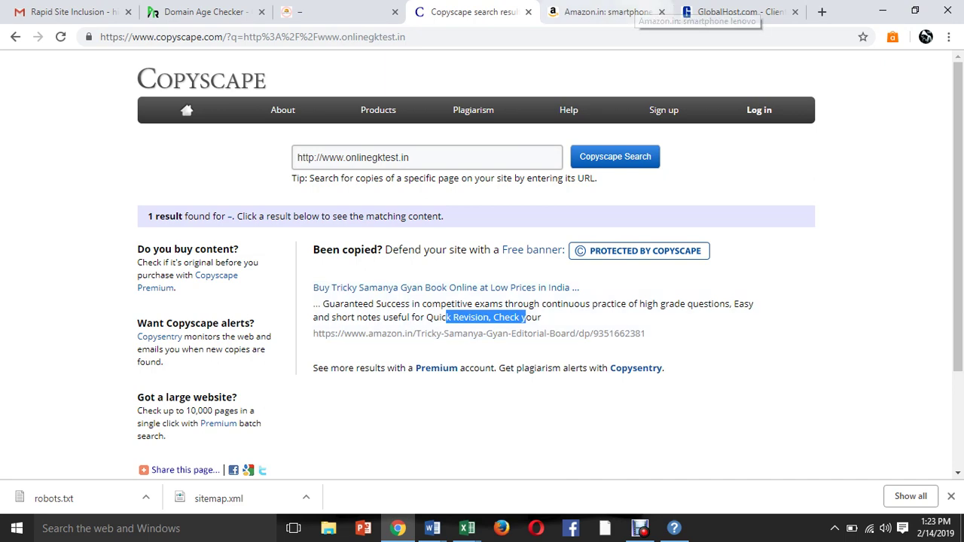
# Open dentalclinicnoida.com in the Amazon tab.
pyautogui.hotkey('ctrl', 'Tab')
pyautogui.hotkey('ctrl', 'l')
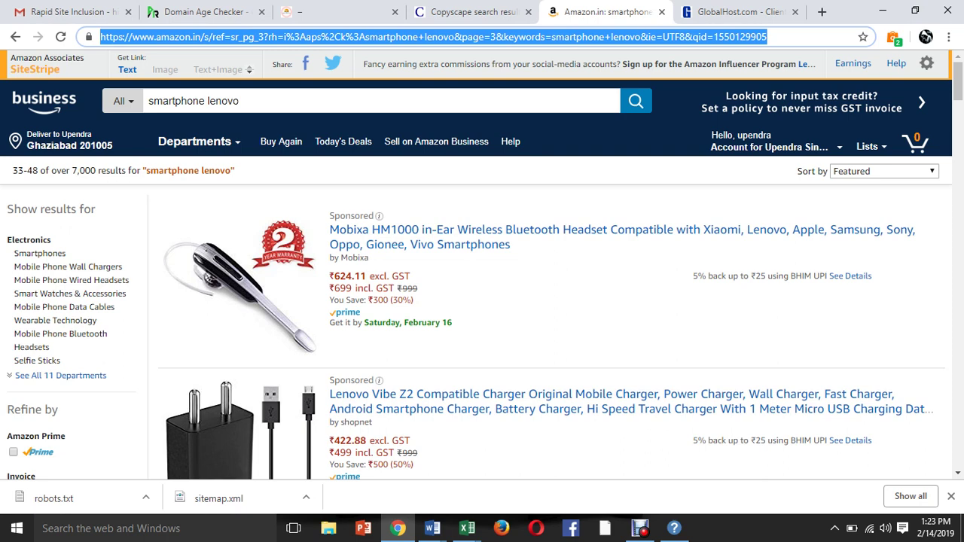
pyautogui.write('dr')
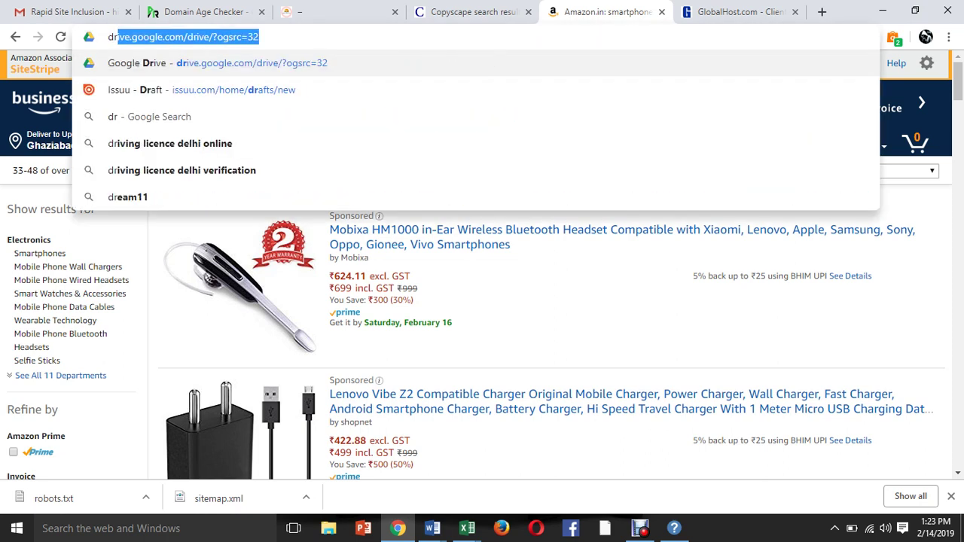
pyautogui.press('BackSpace')
pyautogui.press('BackSpace')
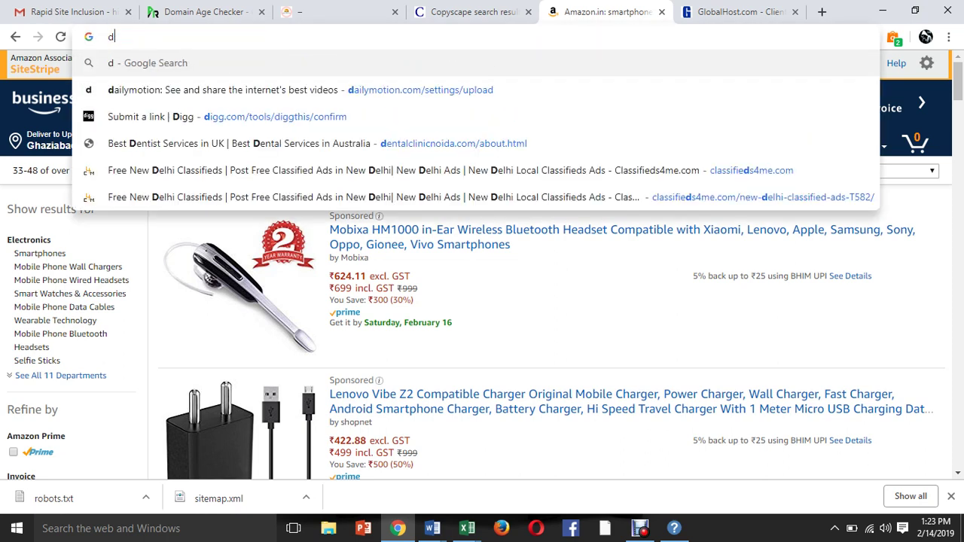
pyautogui.press('BackSpace')
pyautogui.write('d')
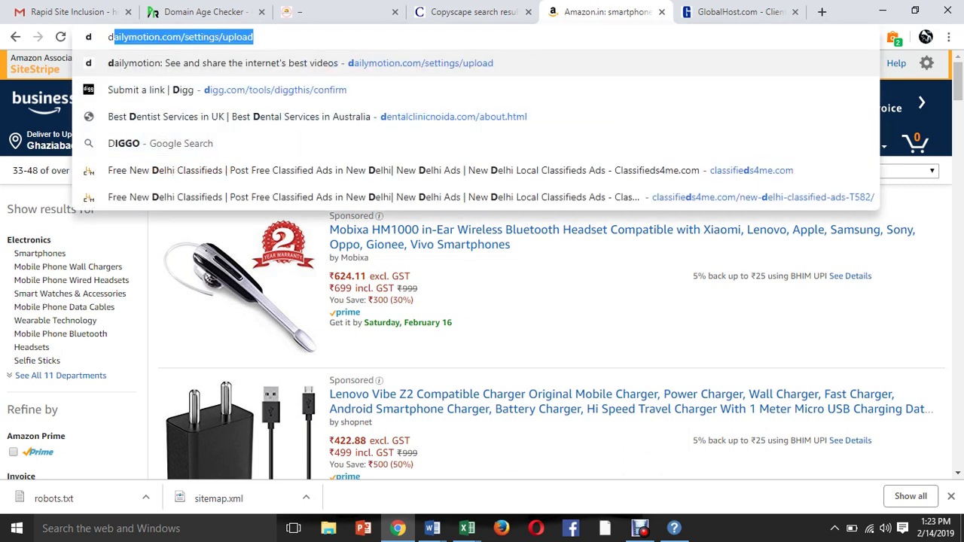
pyautogui.write('e')
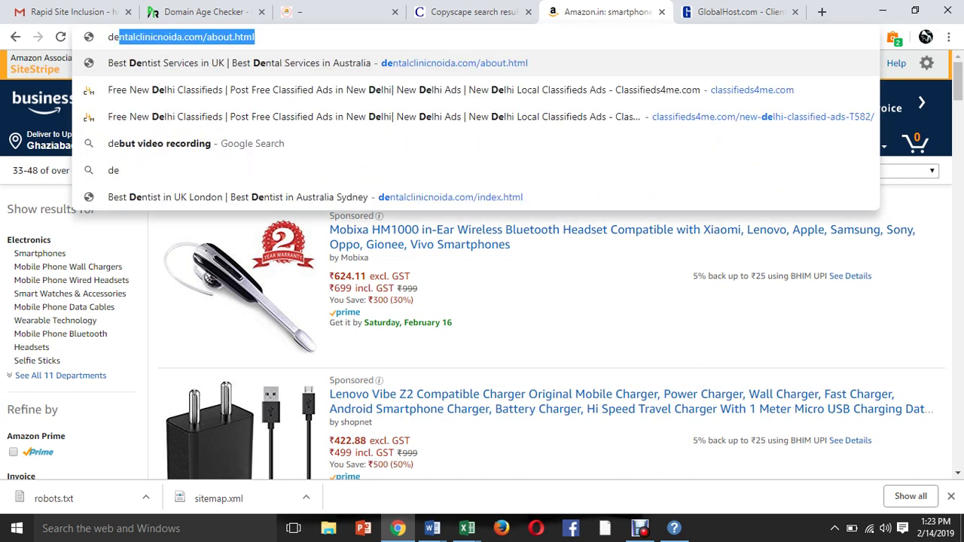
pyautogui.press('Right')
pyautogui.press('BackSpace')
pyautogui.press('BackSpace')
pyautogui.press('BackSpace')
pyautogui.press('BackSpace')
pyautogui.press('BackSpace')
pyautogui.press('BackSpace')
pyautogui.press('BackSpace')
pyautogui.press('BackSpace')
pyautogui.press('BackSpace')
pyautogui.press('BackSpace')
pyautogui.press('BackSpace')
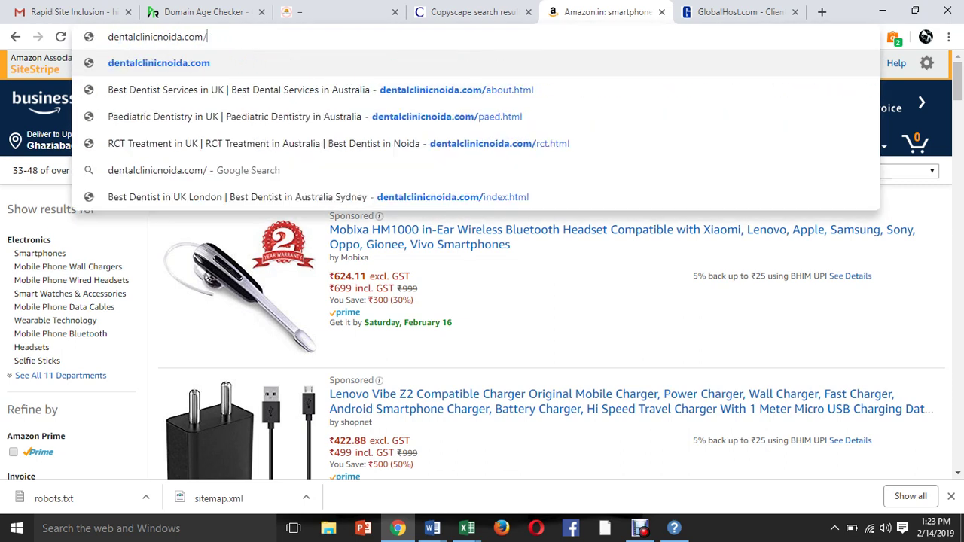
pyautogui.hotkey('ctrl', 'a')
pyautogui.hotkey('ctrl', 'c')
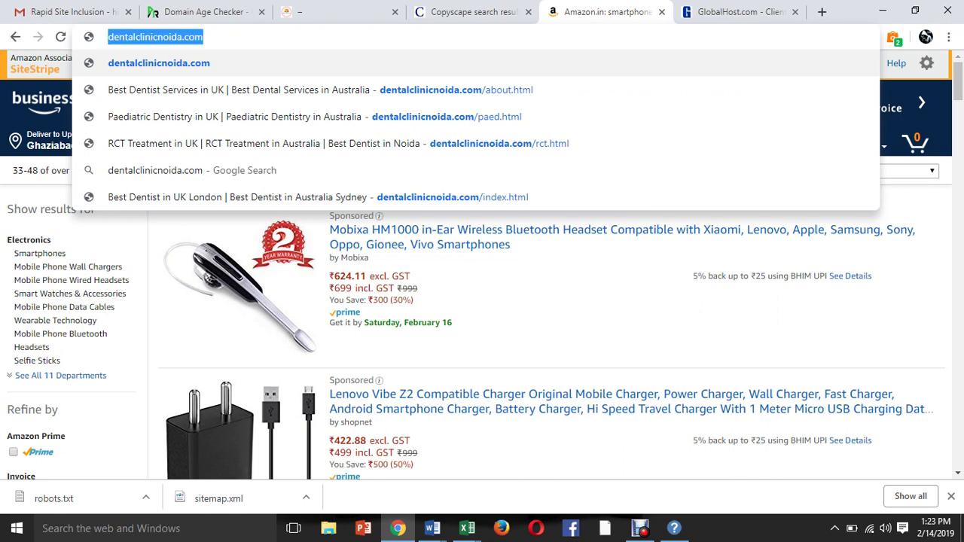
pyautogui.press('Return')
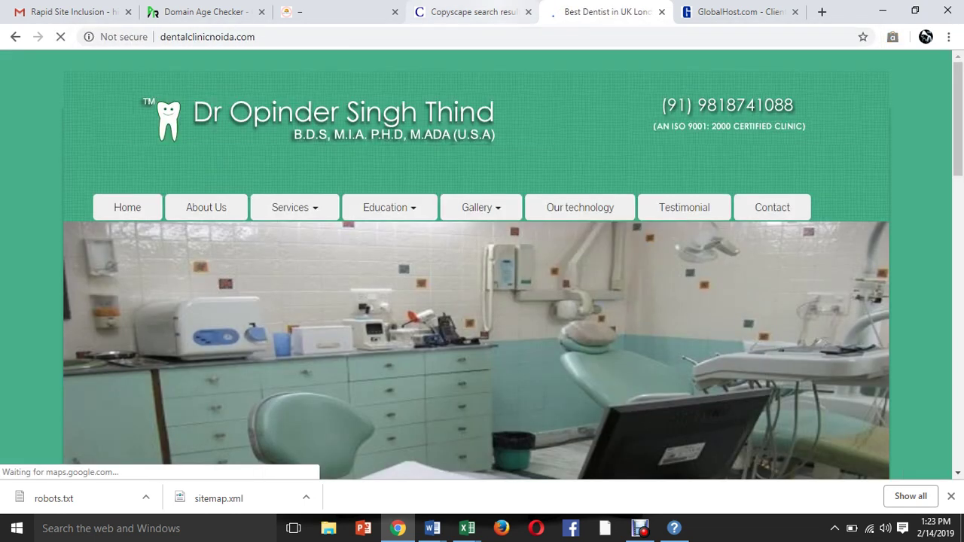
pyautogui.hotkey('ctrl', 'shift', 'Tab')
pyautogui.click(409, 158)
pyautogui.hotkey('ctrl', 'a')
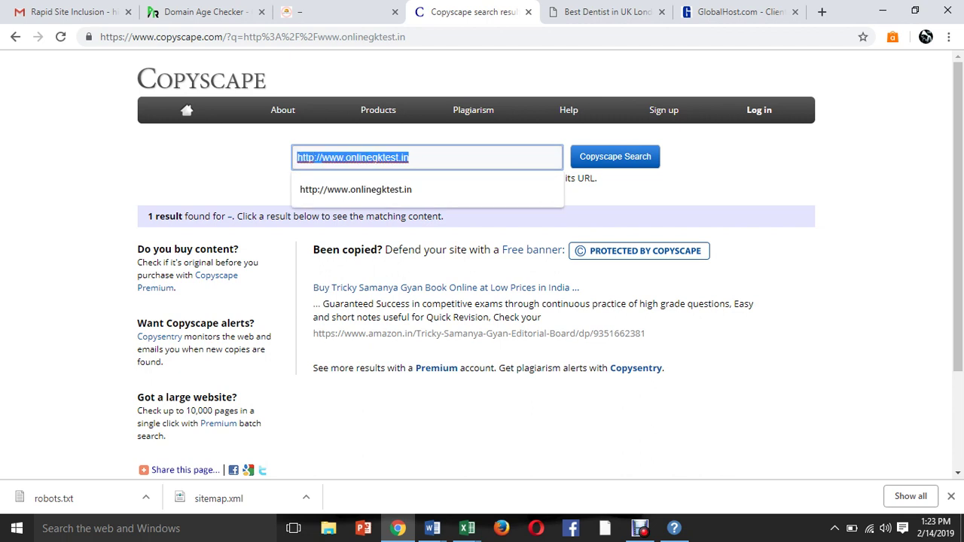
pyautogui.hotkey('ctrl', 'v')
pyautogui.press('Tab')
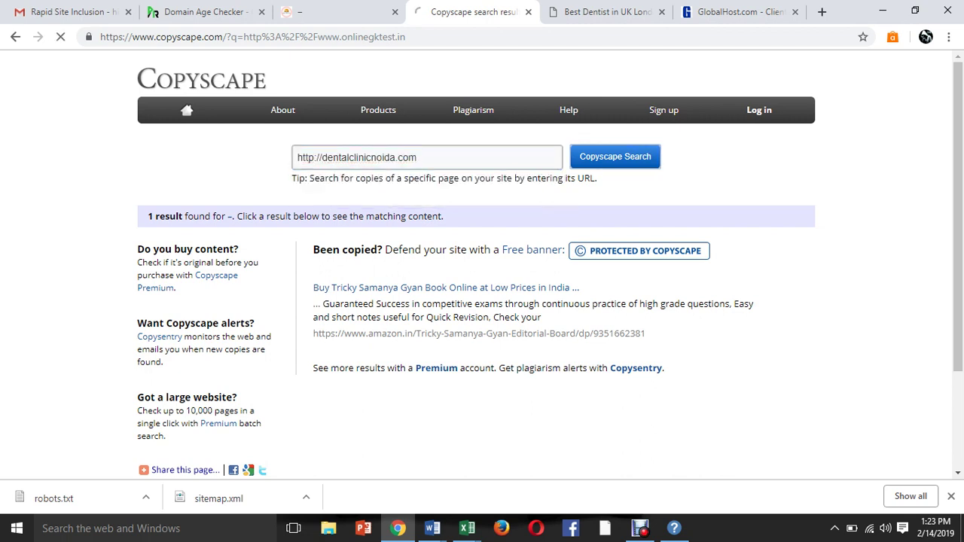
pyautogui.press('Return')
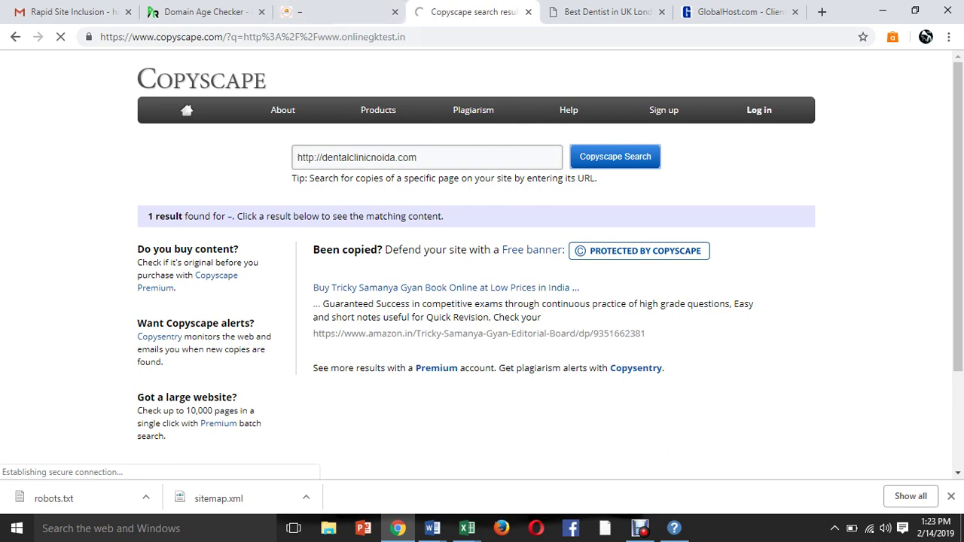
# Open the onlinegktest.in WordPress Dashboard, then return to the Copyscape tab.
pyautogui.click(350, 16)
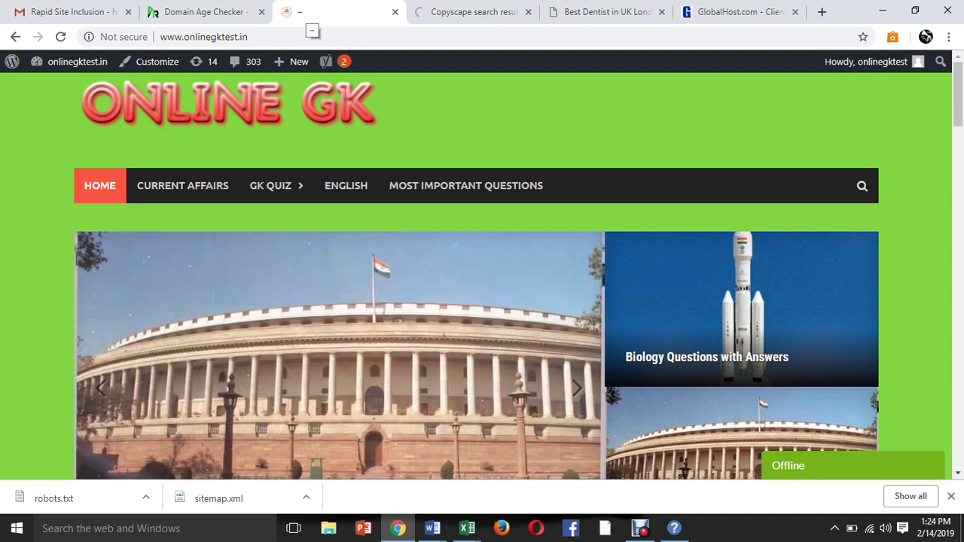
pyautogui.hotkey('ctrl', 'Tab')
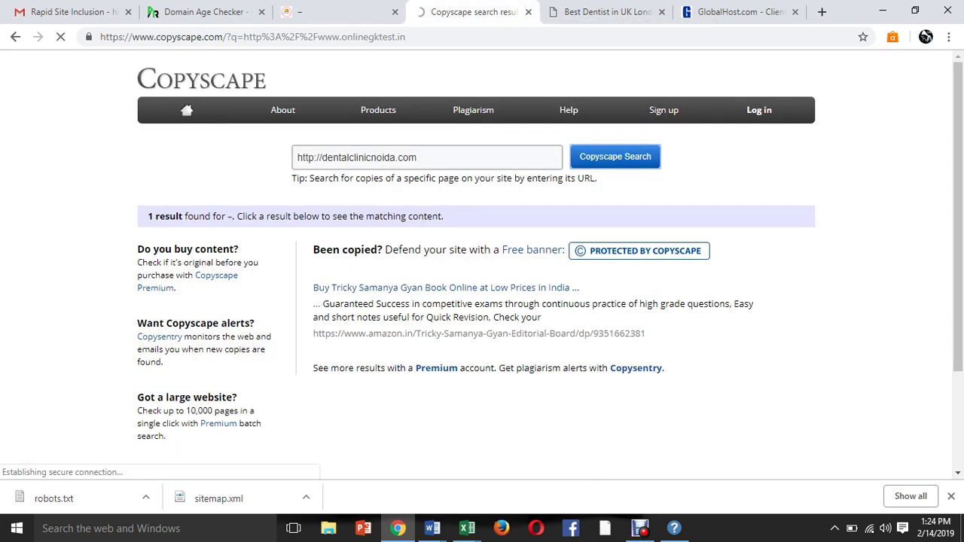
pyautogui.hotkey('ctrl', 'shift', 'Tab')
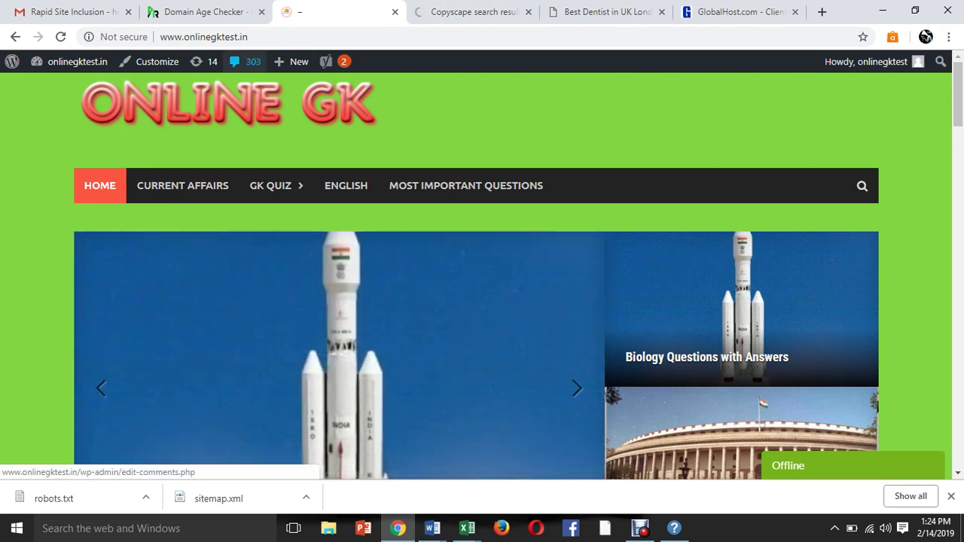
pyautogui.moveTo(75, 61)
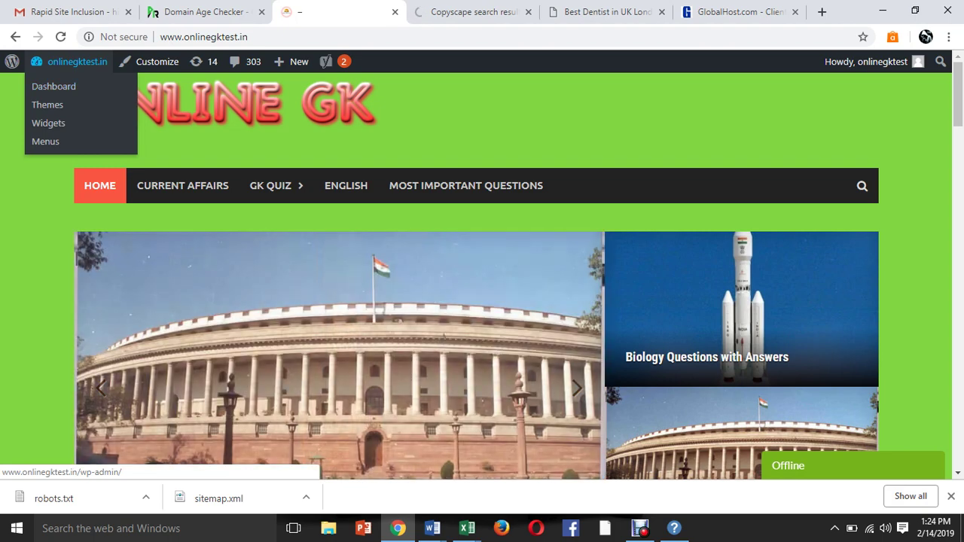
pyautogui.click(53, 86)
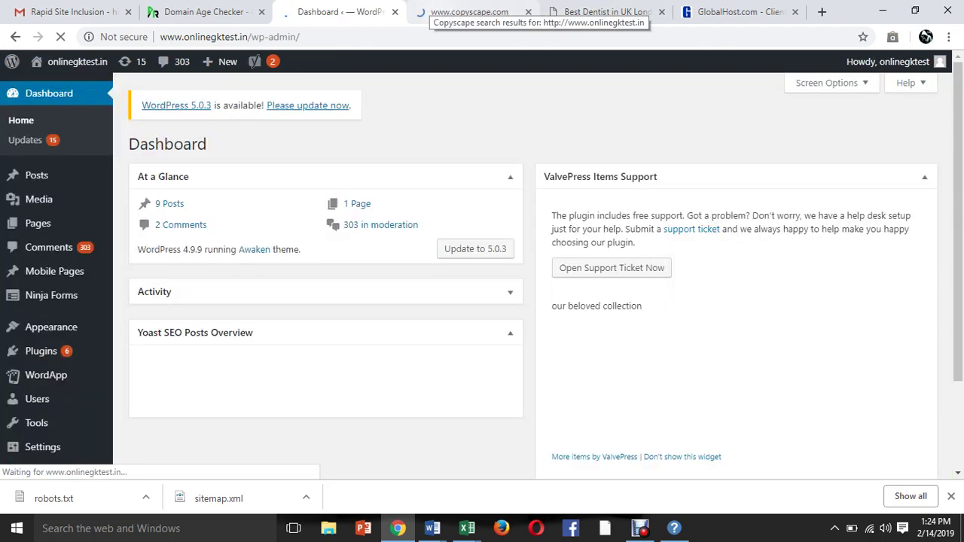
pyautogui.click(463, 12)
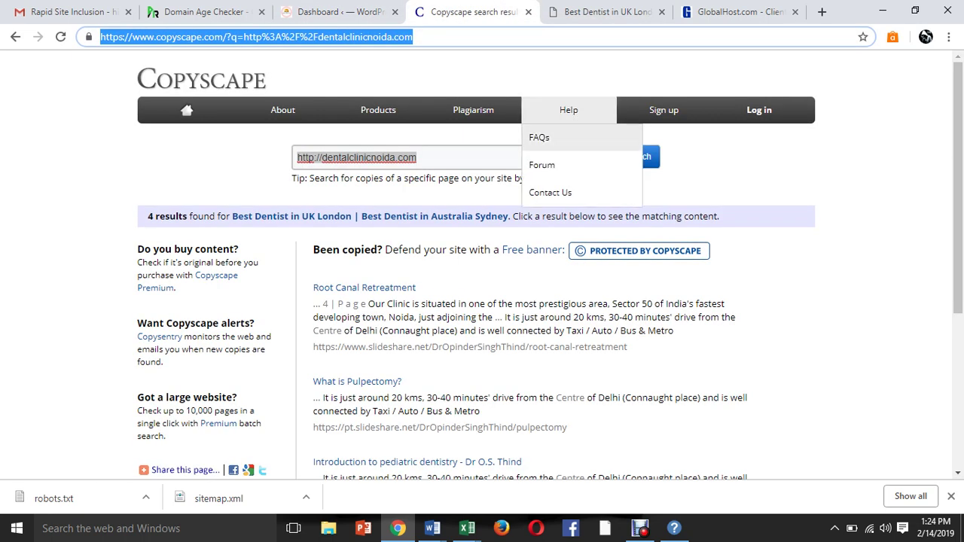
pyautogui.scroll(-1, 482, 301)
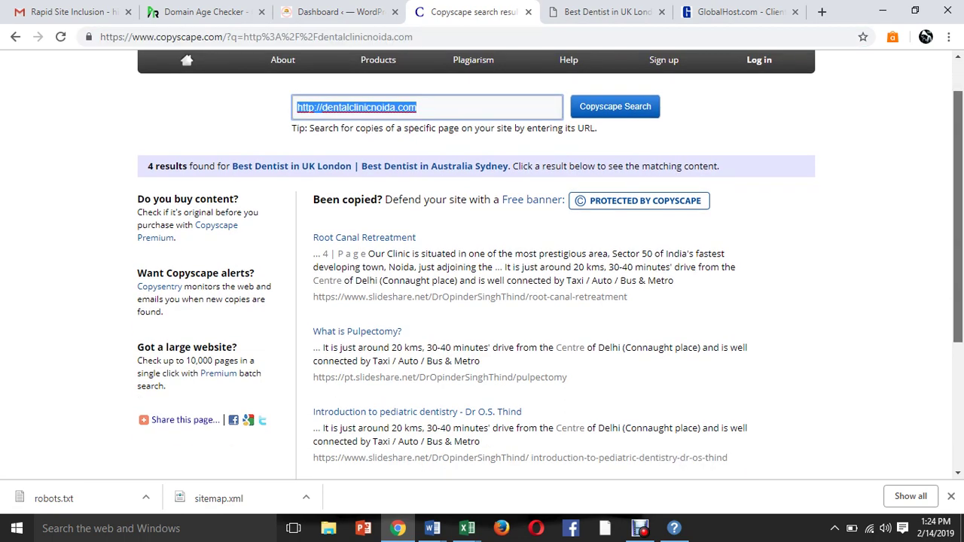
pyautogui.scroll(-2, 482, 301)
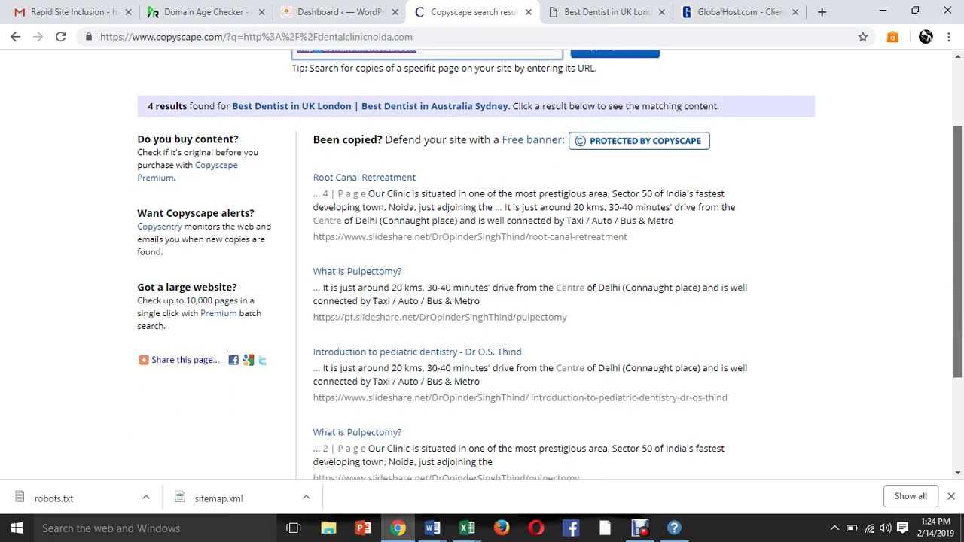
pyautogui.scroll(-1, 482, 301)
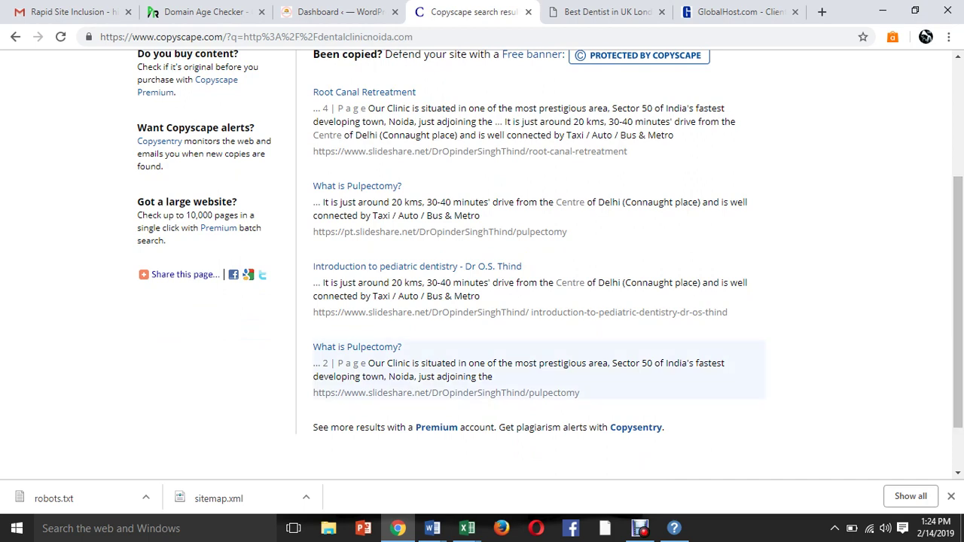
pyautogui.moveTo(369, 363); pyautogui.dragTo(494, 377)
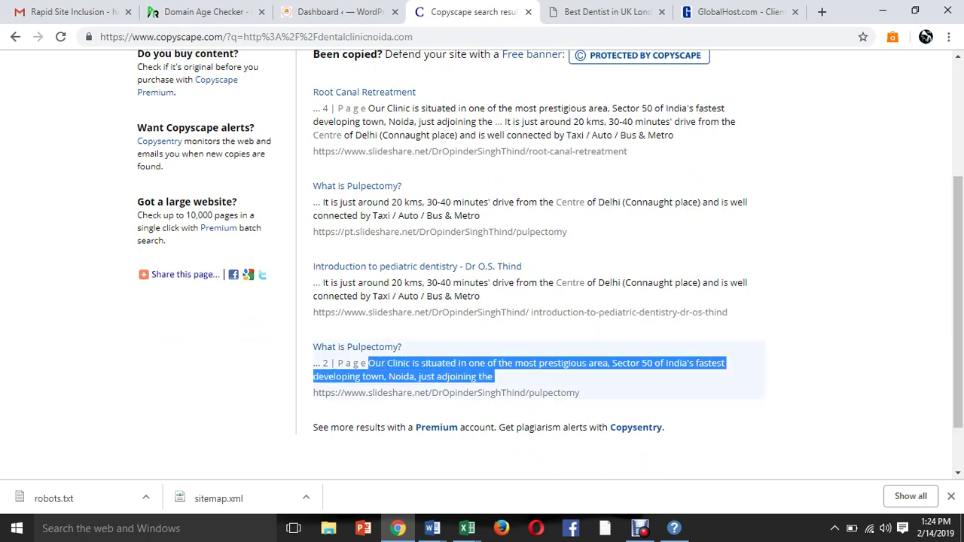
pyautogui.scroll(2, 550, 264)
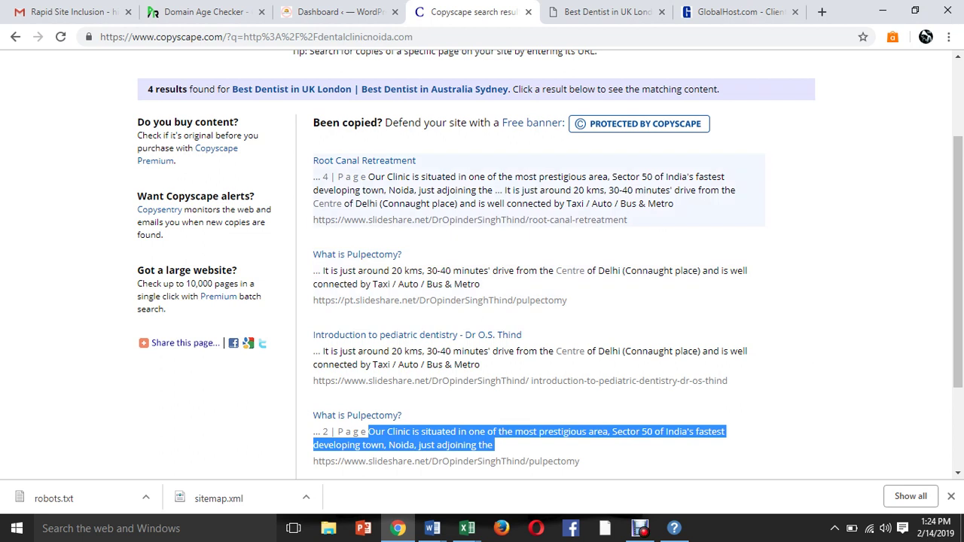
pyautogui.moveTo(368, 176); pyautogui.dragTo(628, 220)
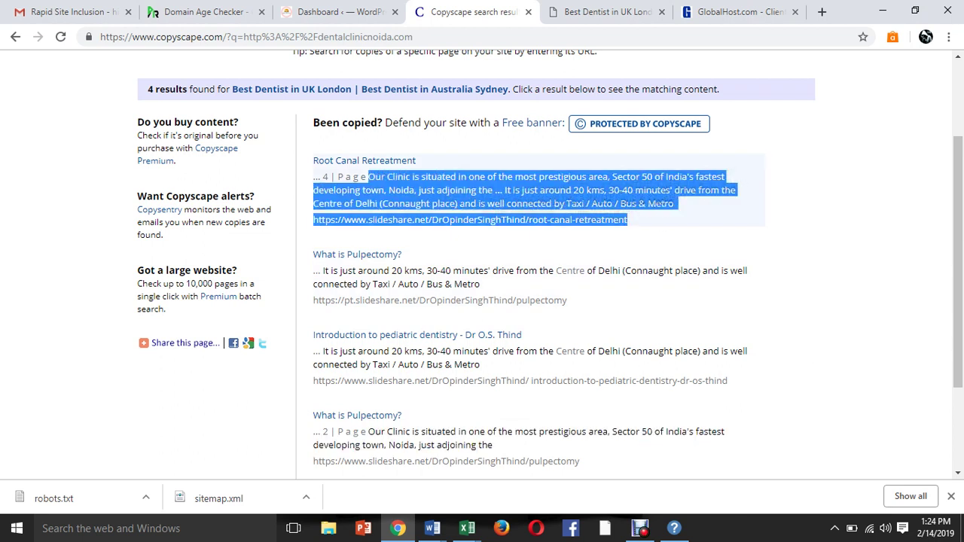
pyautogui.click(628, 220)
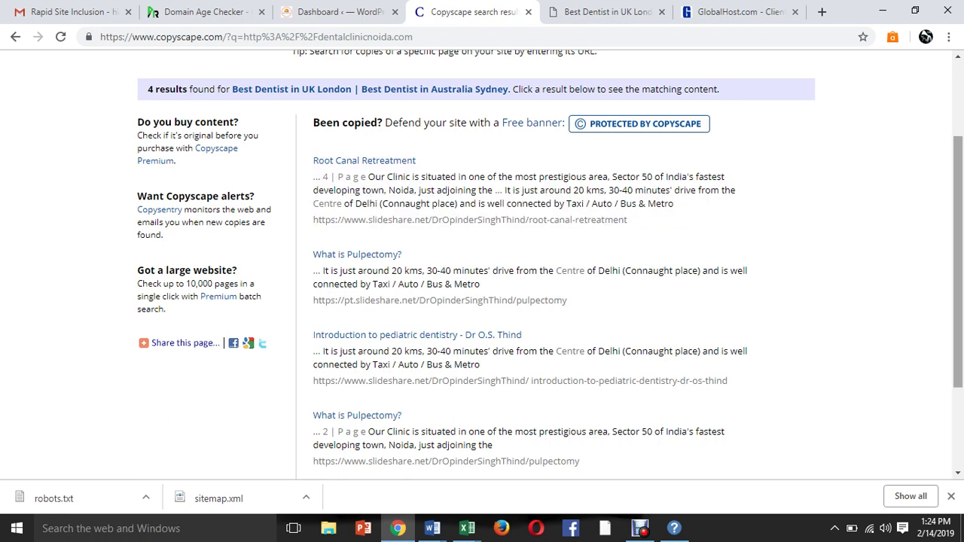
pyautogui.scroll(-3, 958, 263)
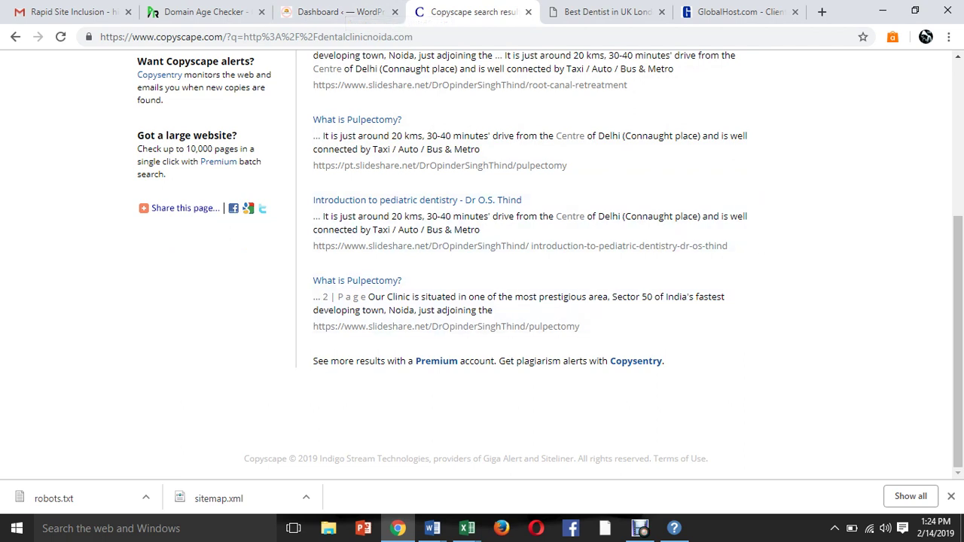
pyautogui.scroll(4, 958, 339)
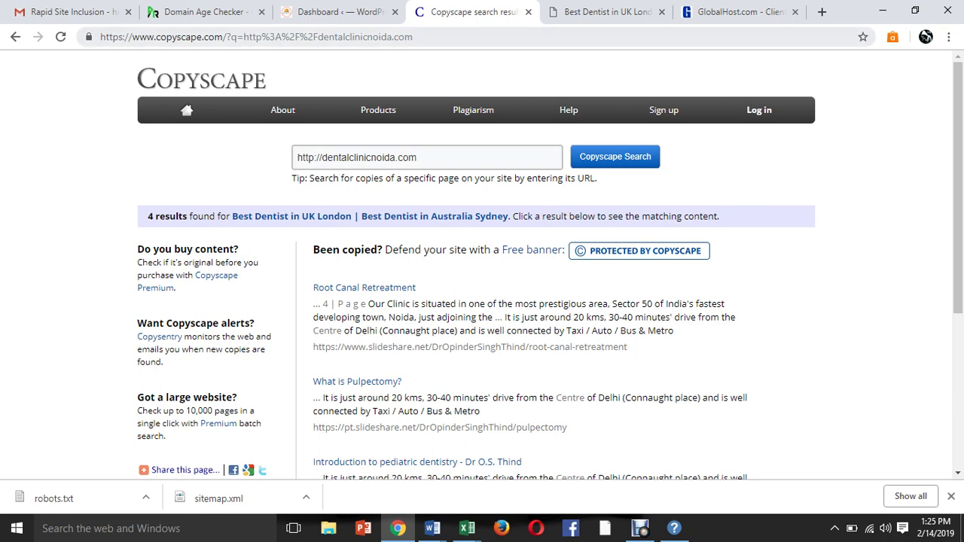
# Close the Copyscape tab and select the dental clinic's description paragraphs and address details.
pyautogui.click(528, 12)
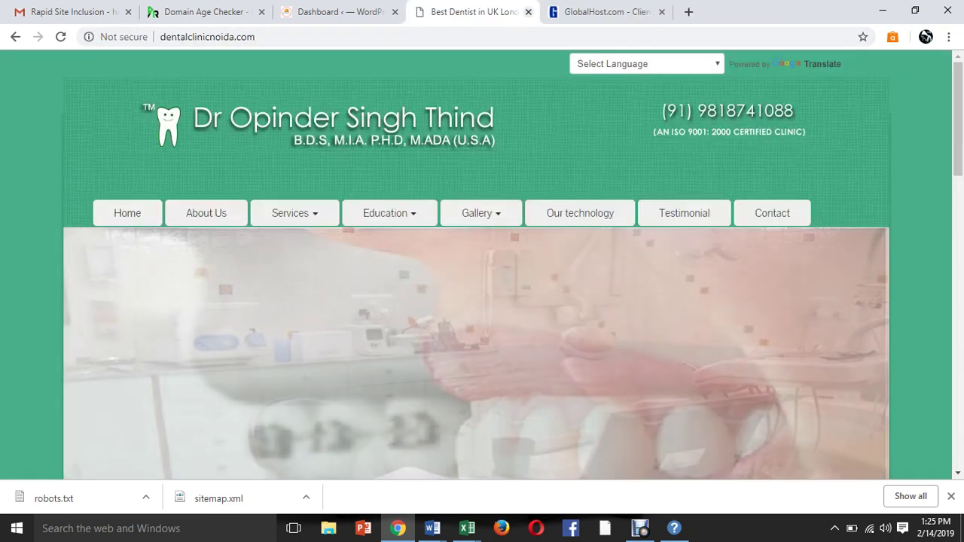
pyautogui.scroll(-6, 482, 264)
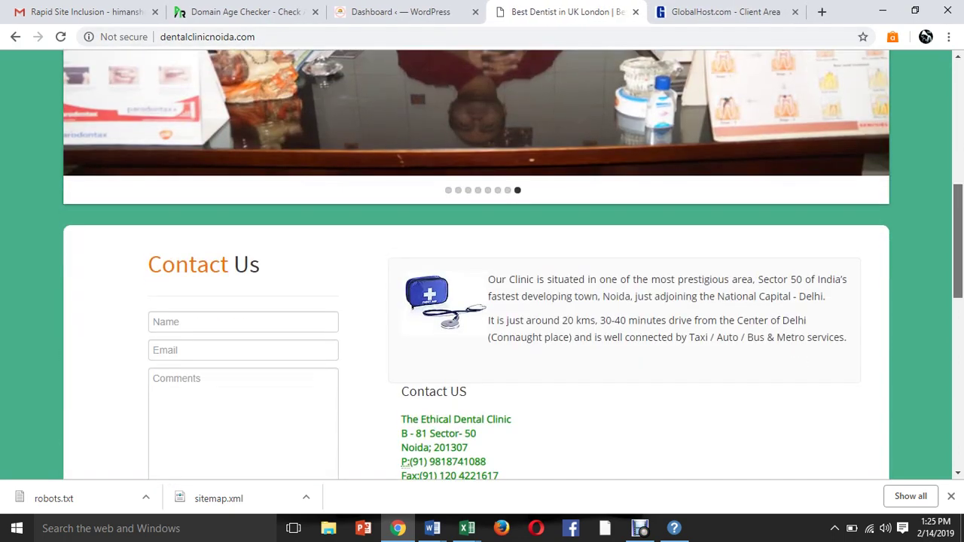
pyautogui.scroll(-2, 482, 264)
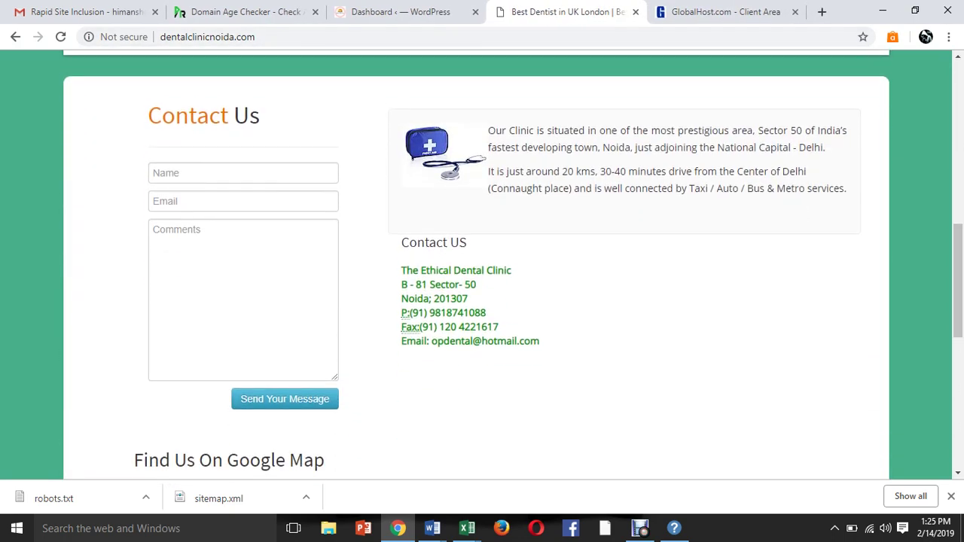
pyautogui.moveTo(487, 130); pyautogui.dragTo(496, 131)
pyautogui.moveTo(509, 130); pyautogui.dragTo(826, 148)
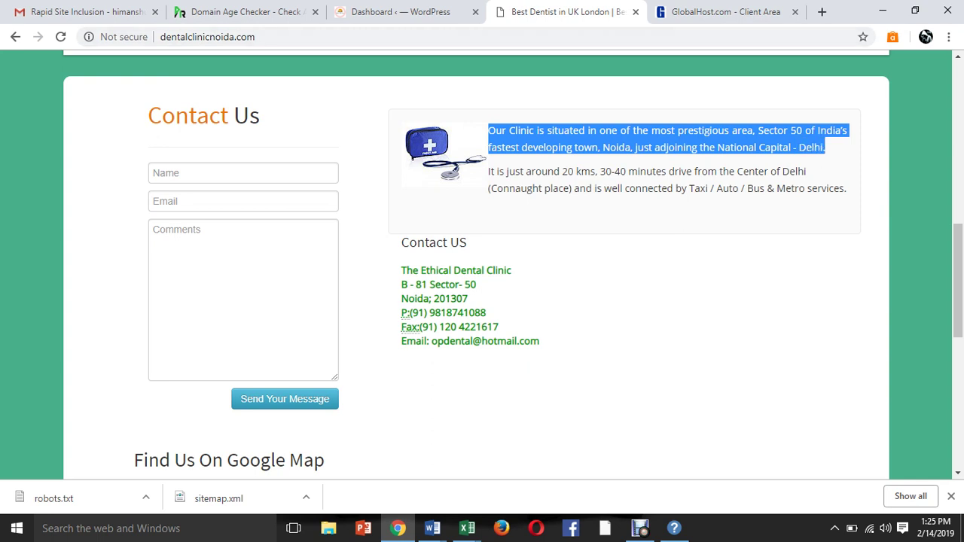
pyautogui.moveTo(402, 270); pyautogui.dragTo(531, 342)
pyautogui.moveTo(488, 130); pyautogui.dragTo(847, 190)
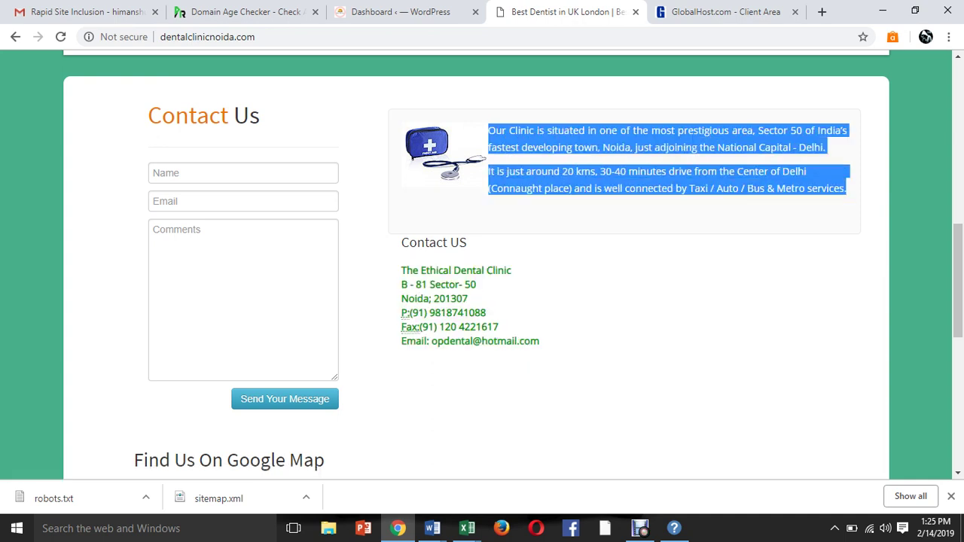
pyautogui.click(846, 190)
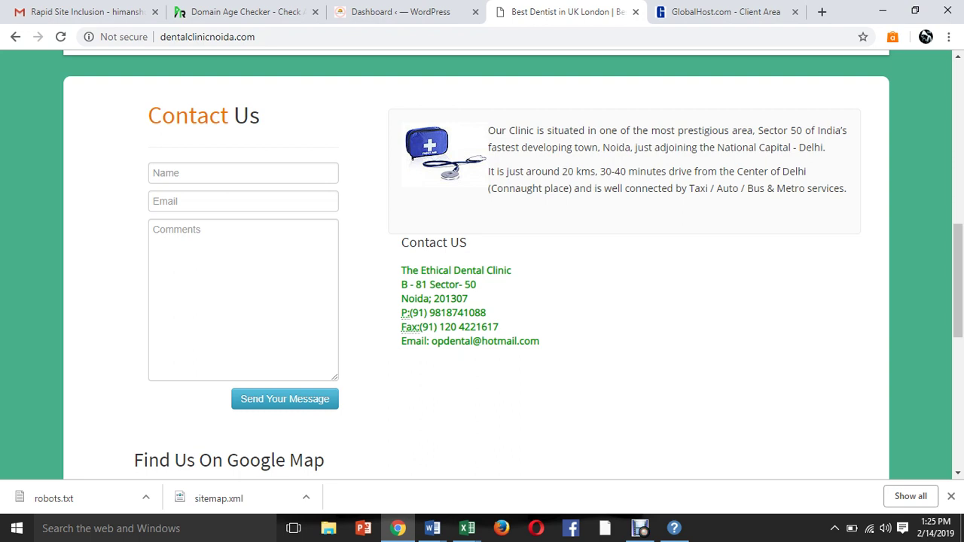
# Select the Contact US heading, then return to the WordPress dashboard tab.
pyautogui.moveTo(401, 270); pyautogui.dragTo(403, 211)
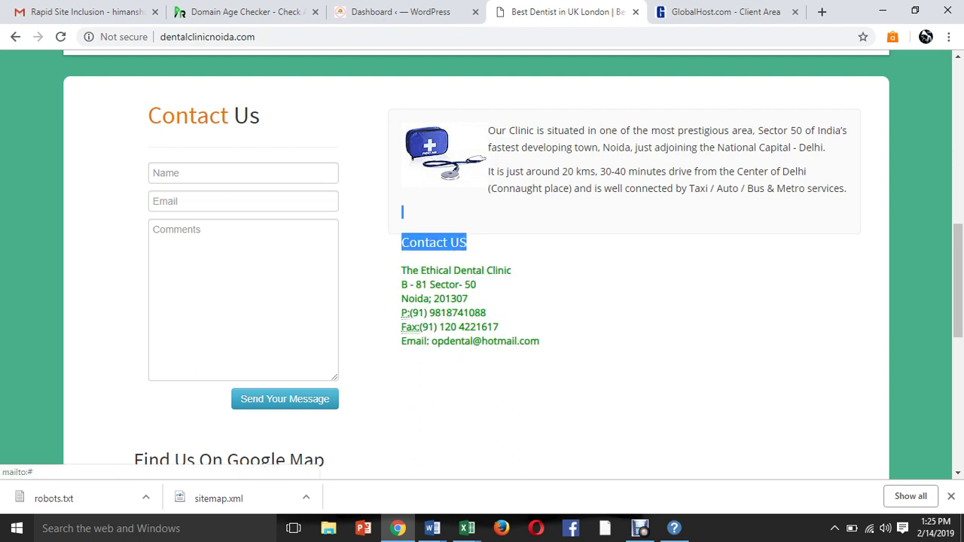
pyautogui.scroll(1, 476, 264)
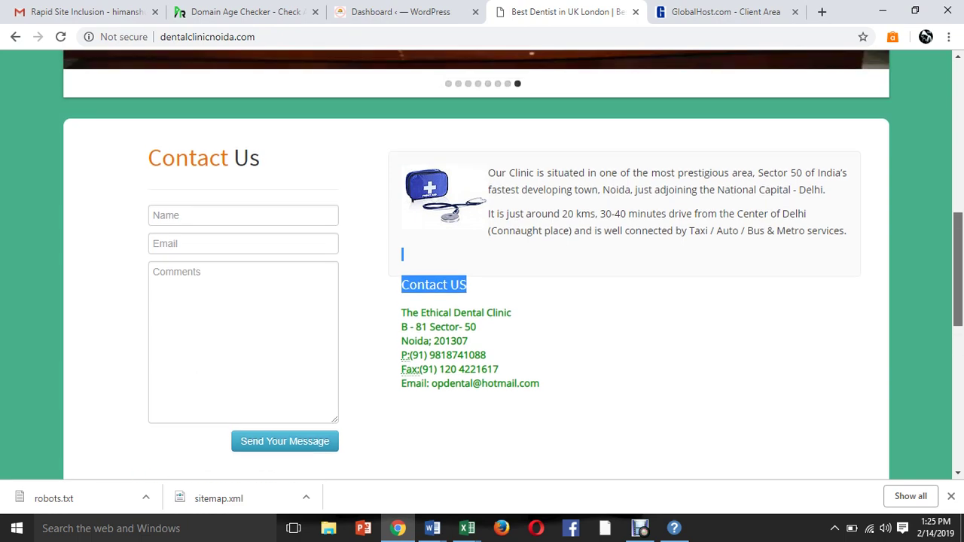
pyautogui.scroll(-2, 476, 264)
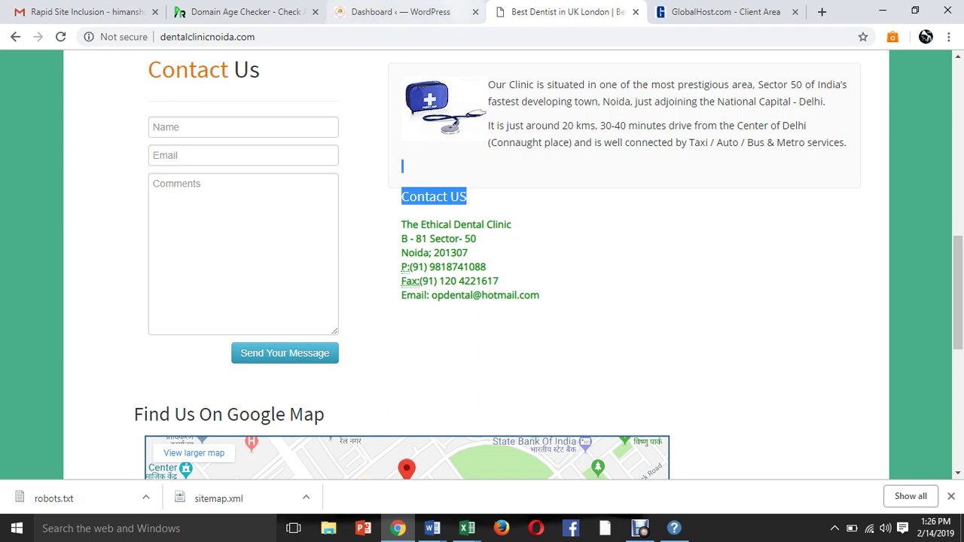
pyautogui.click(410, 12)
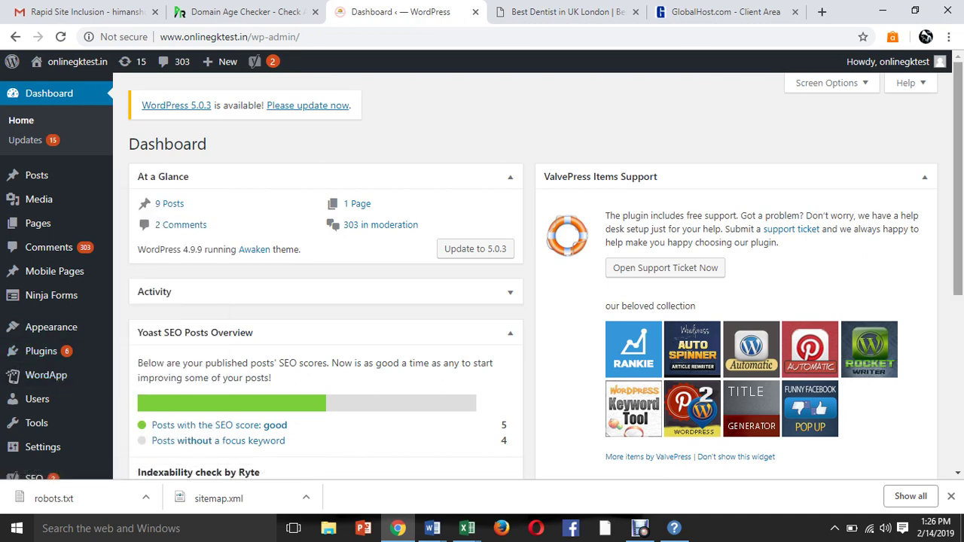
# Open the All Pages list from the WordPress Pages menu.
pyautogui.scroll(-2, 46, 369)
pyautogui.moveTo(34, 363)
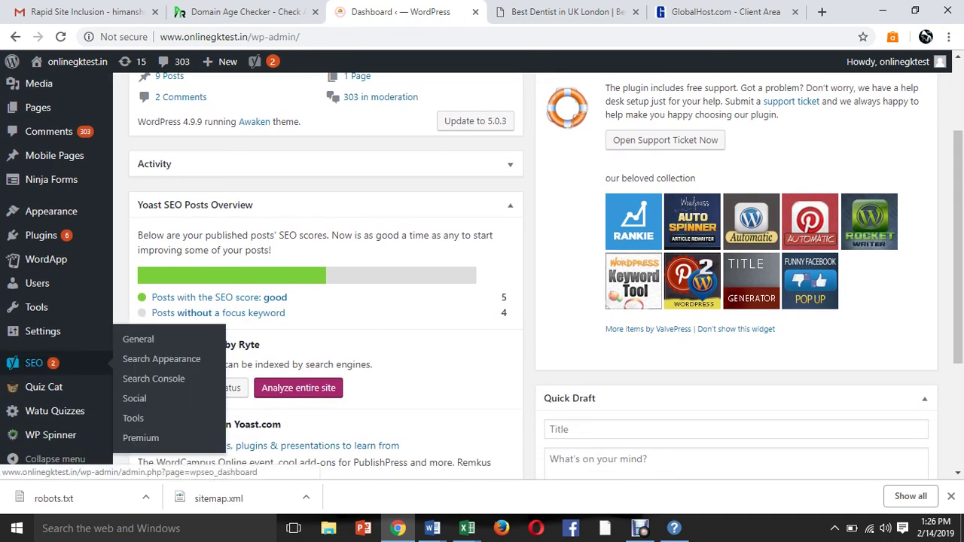
pyautogui.moveTo(54, 156)
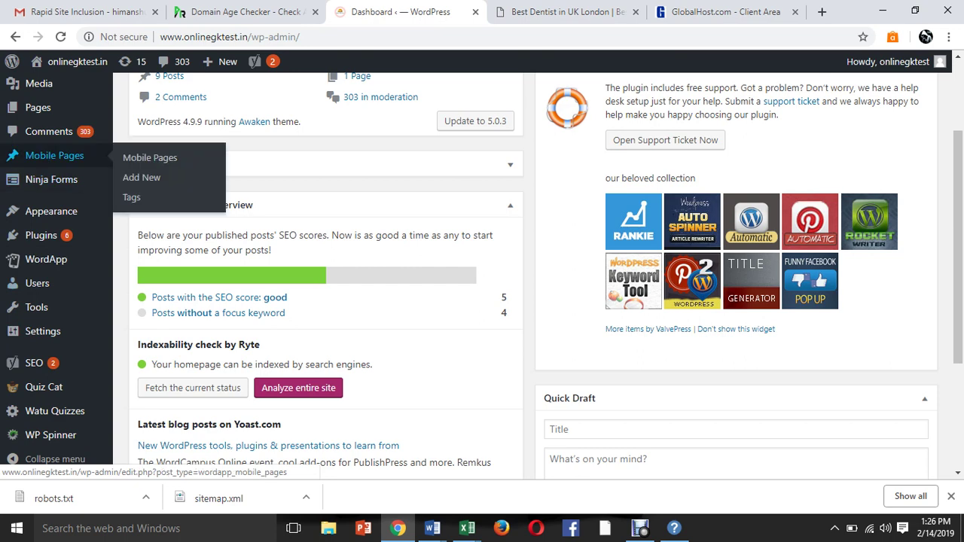
pyautogui.moveTo(38, 108)
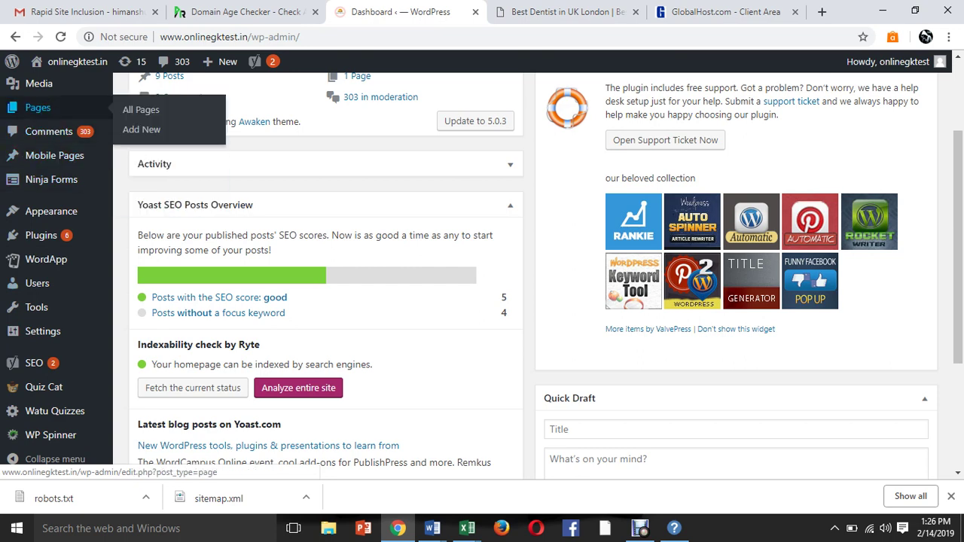
pyautogui.click(143, 110)
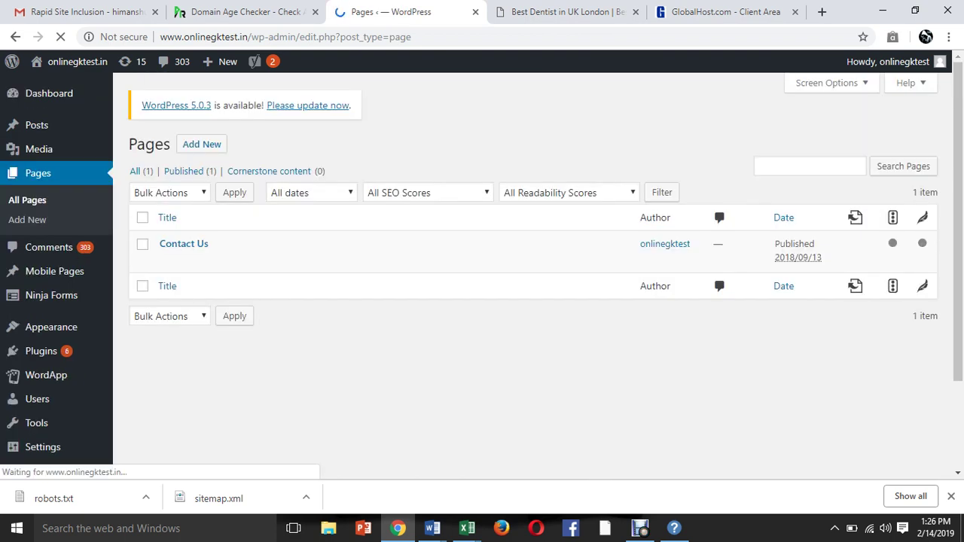
# Open the General page under Settings.
pyautogui.moveTo(40, 351)
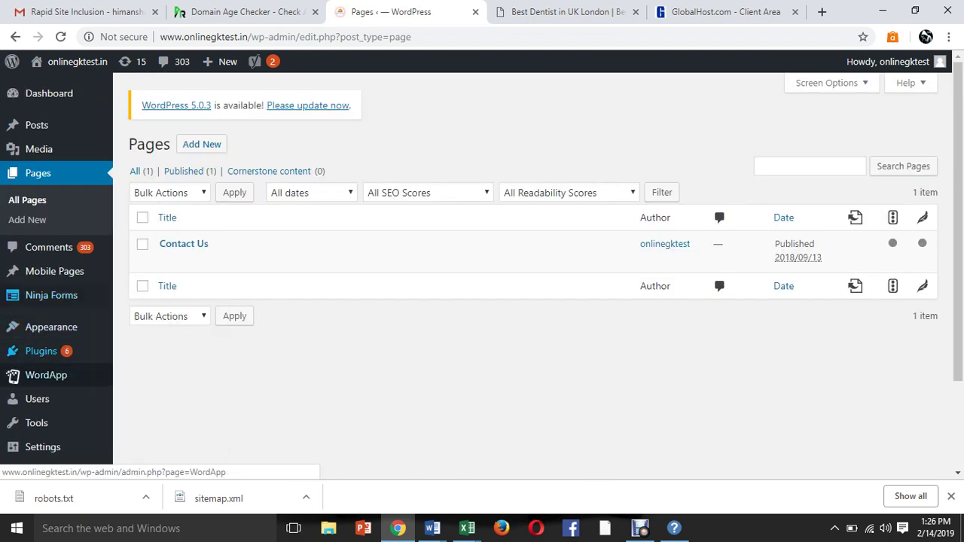
pyautogui.moveTo(42, 447)
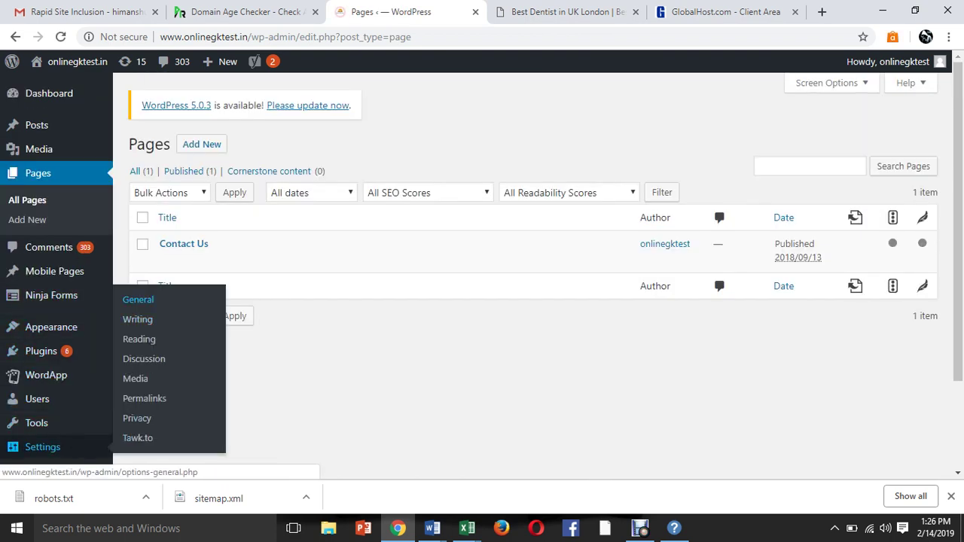
pyautogui.click(138, 299)
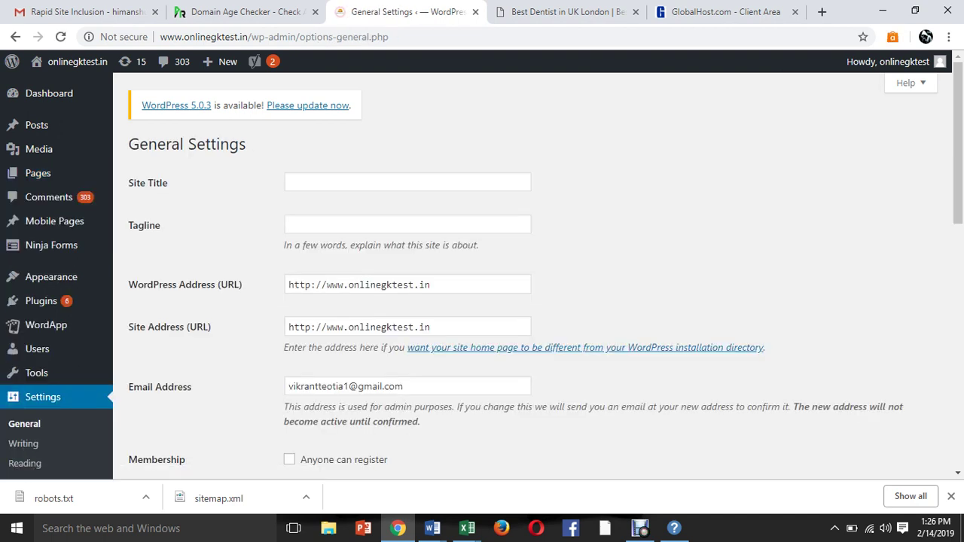
# Enter 'Online GK Test' as the WordPress Site Title.
pyautogui.click(407, 181)
pyautogui.click(406, 223)
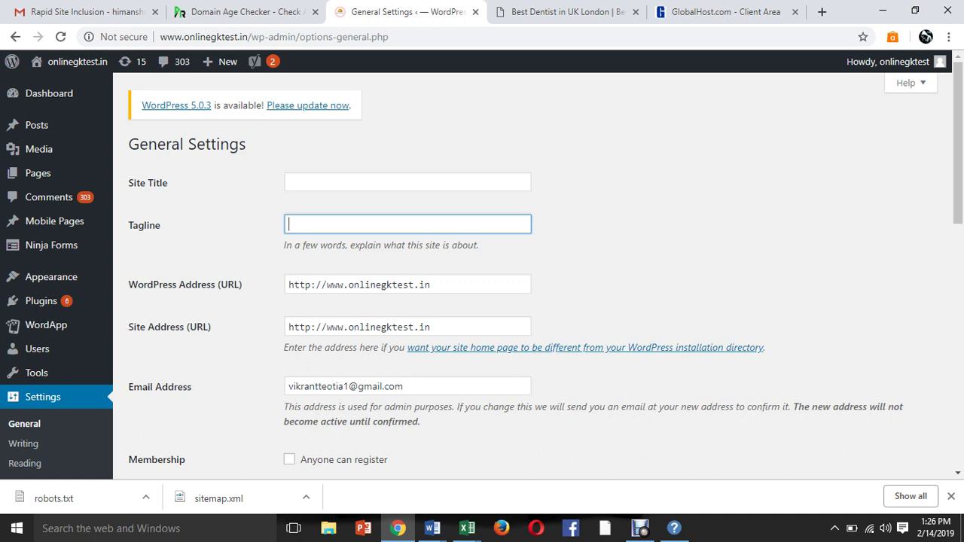
pyautogui.click(407, 181)
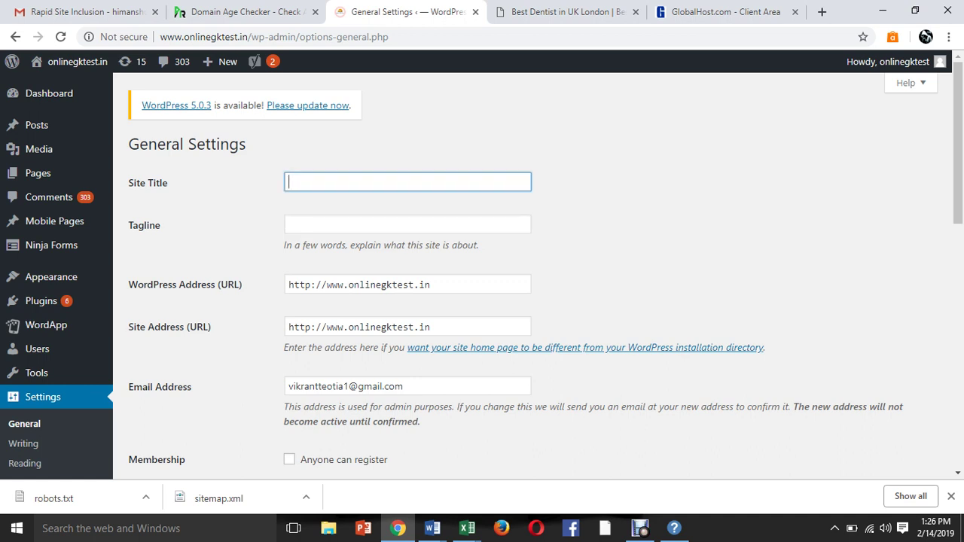
pyautogui.write('Online')
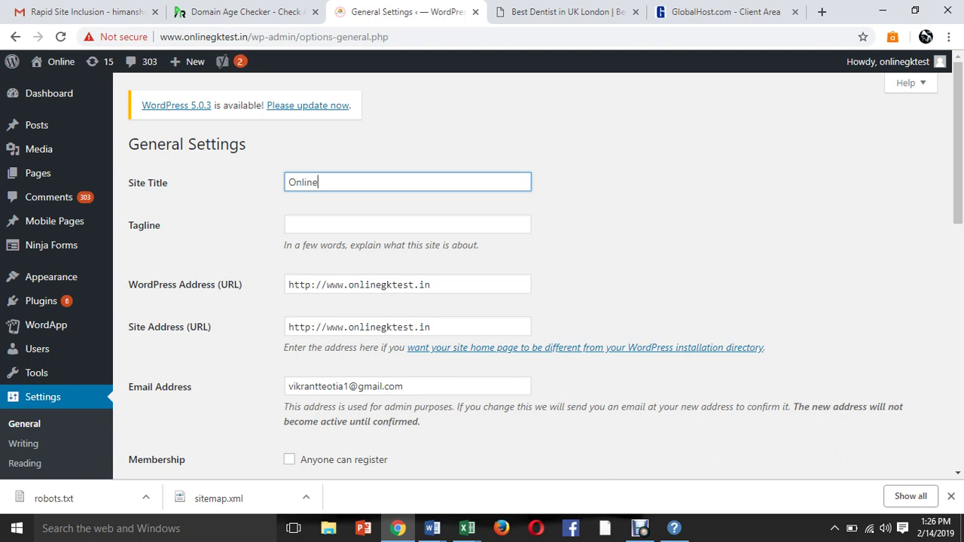
pyautogui.write(' GK')
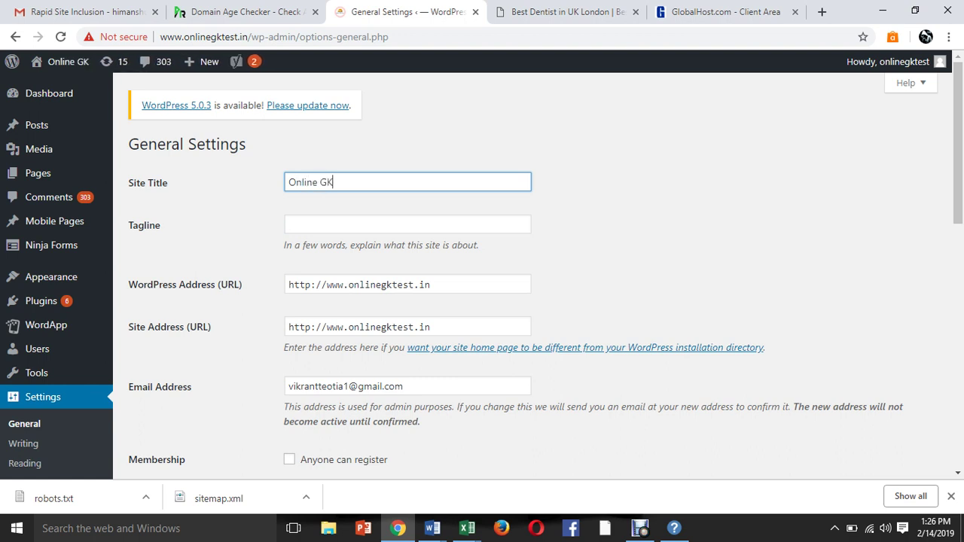
pyautogui.write(' Test')
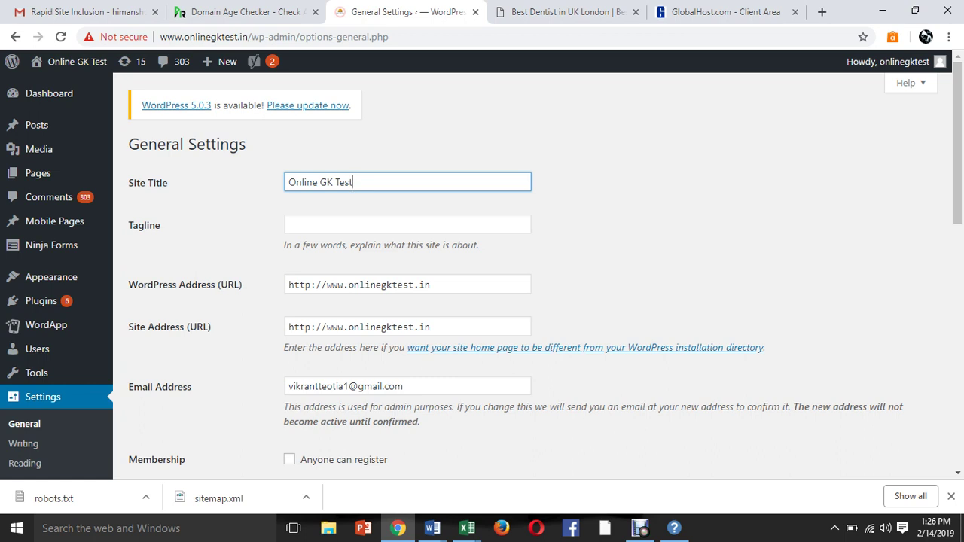
# Fill the Tagline with 'Learn GK Online' and save the general settings.
pyautogui.click(288, 224)
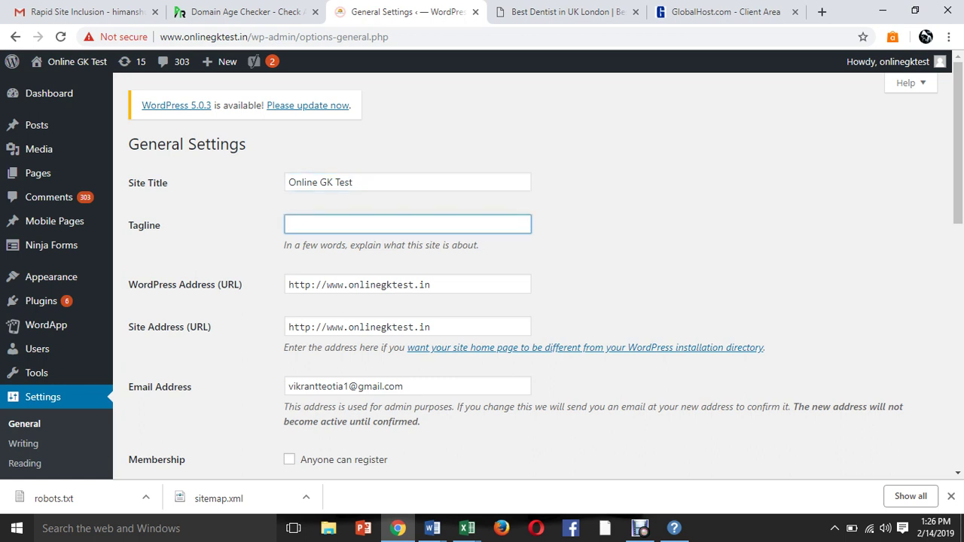
pyautogui.write('Learn GK Online')
pyautogui.scroll(-5, 482, 271)
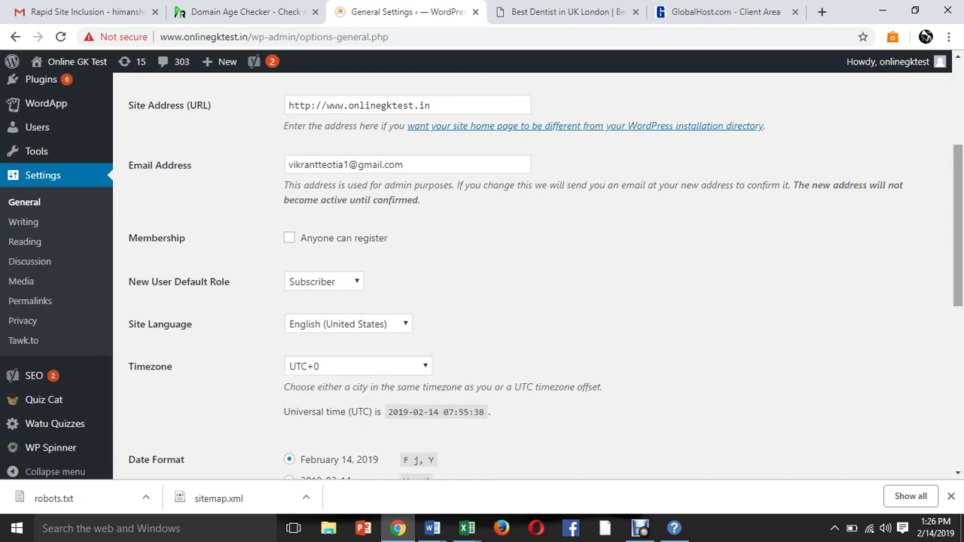
pyautogui.scroll(-3, 482, 271)
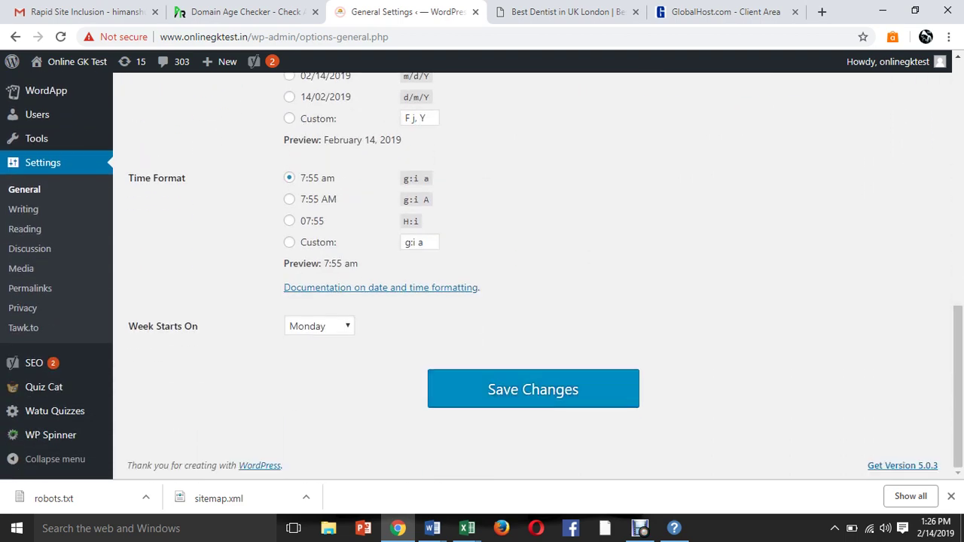
pyautogui.click(533, 389)
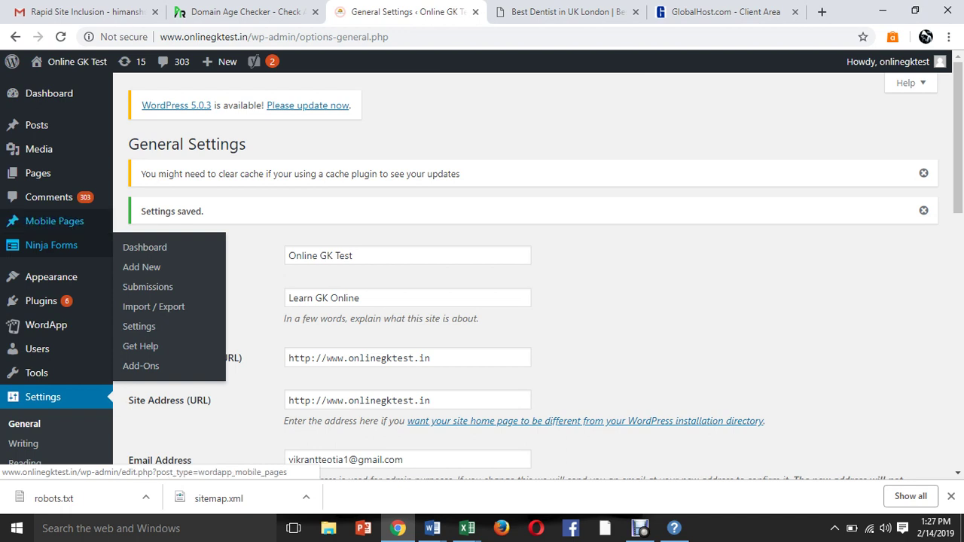
# Show All Pages (only Contact Us) and open the live Online GK Test site in a new tab.
pyautogui.click(141, 175)
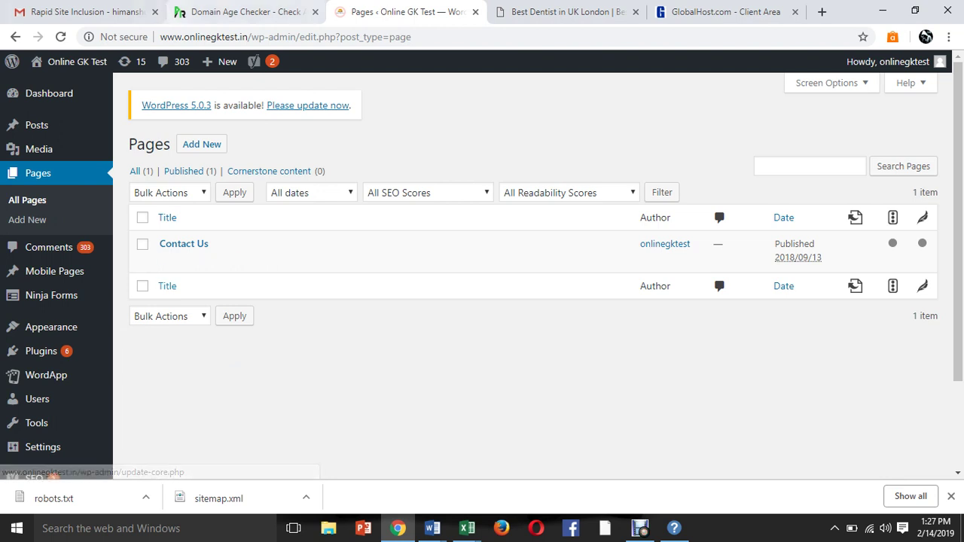
pyautogui.middleClick(75, 61)
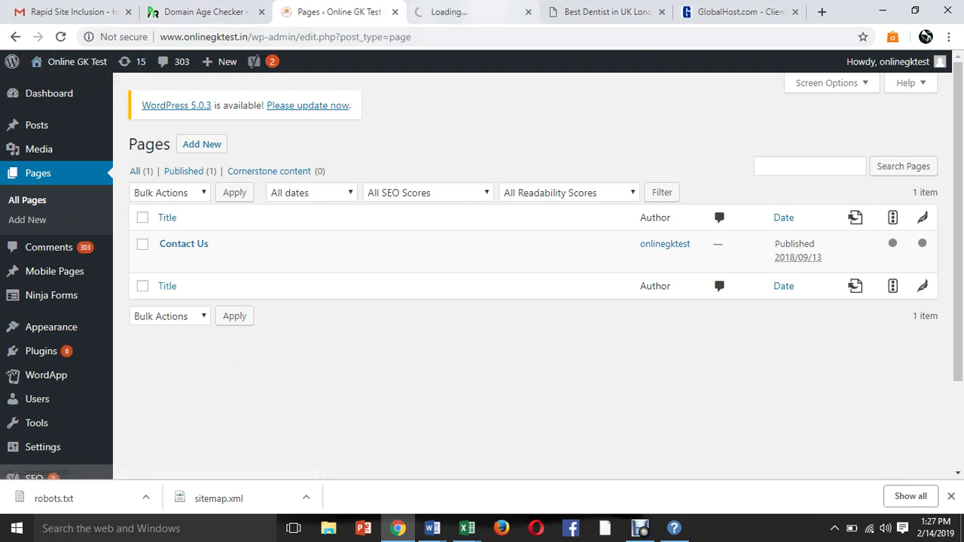
pyautogui.hotkey('ctrl', 'Tab')
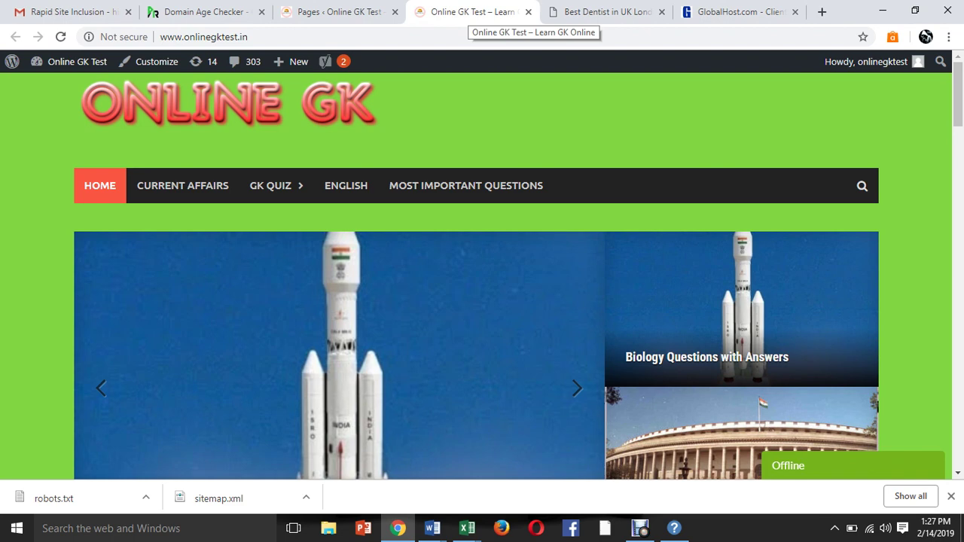
pyautogui.hotkey('ctrl', 'shift', 'Tab')
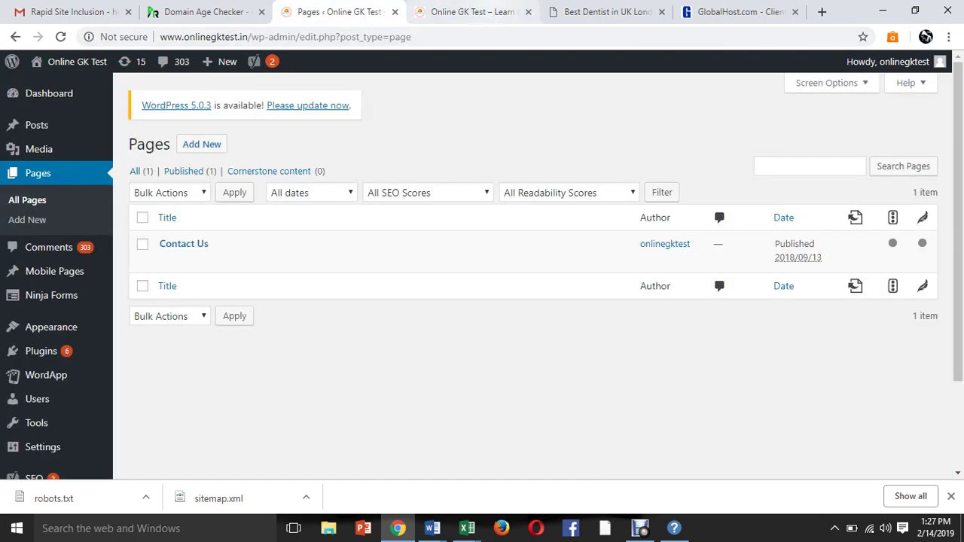
# Move between the live site and Pages list tabs, ending on the dental clinic site.
pyautogui.hotkey('ctrl', 'Tab')
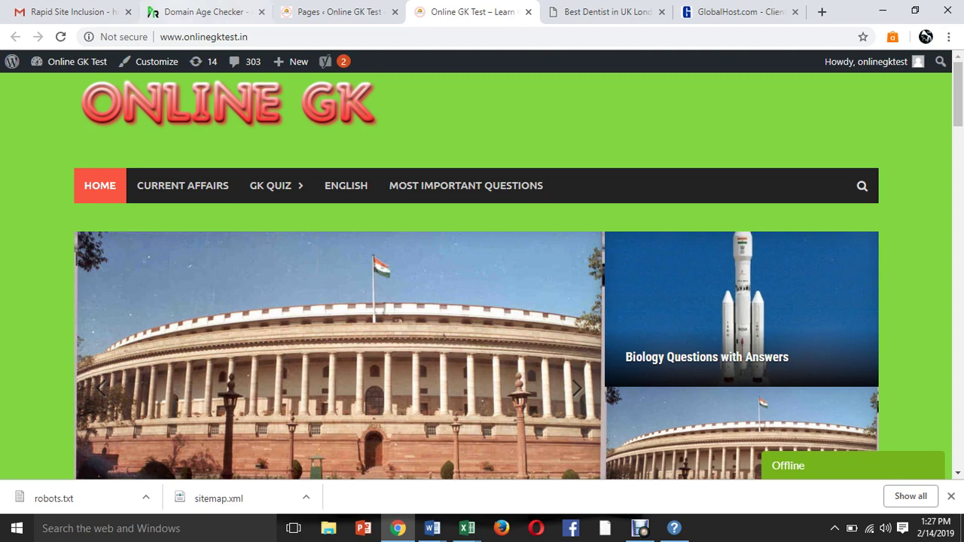
pyautogui.hotkey('ctrl', 'shift', 'Tab')
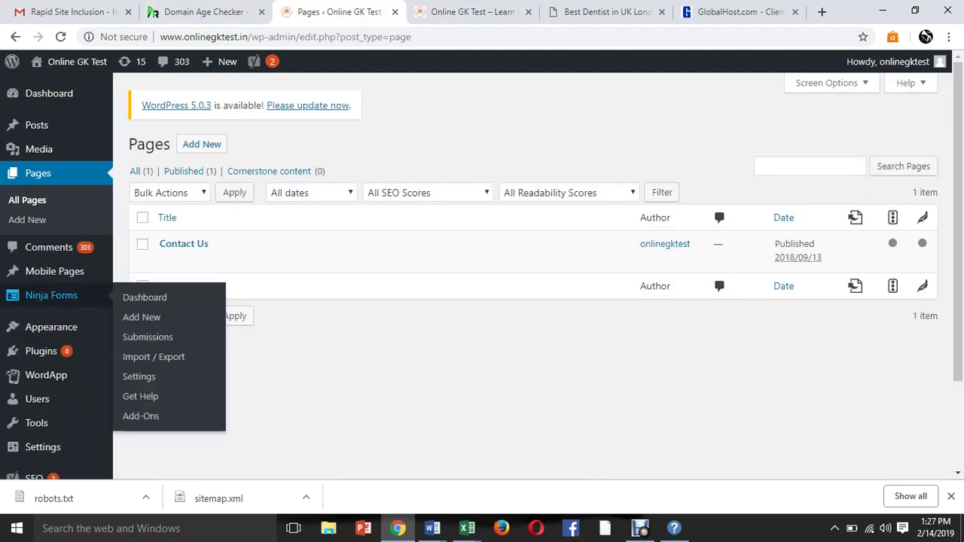
pyautogui.moveTo(52, 327)
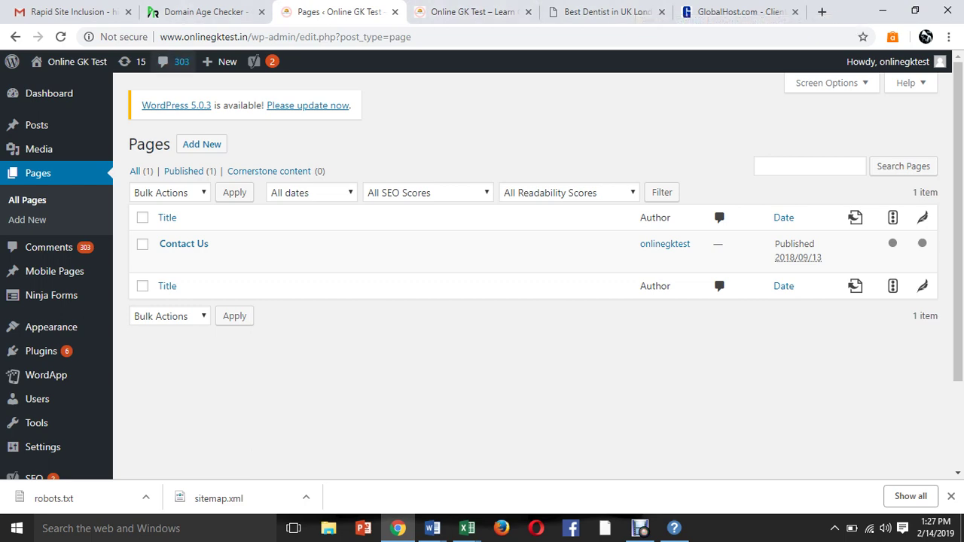
pyautogui.click(473, 12)
pyautogui.click(339, 11)
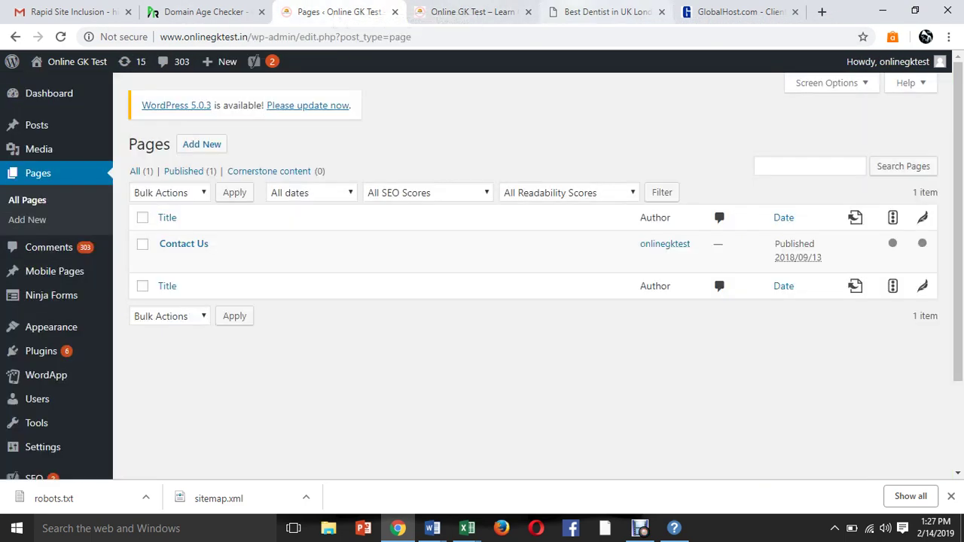
pyautogui.click(607, 11)
# Search the dentalclinicnoida.com page source for 'google-site' to find its verification meta tag.
pyautogui.press('Home')
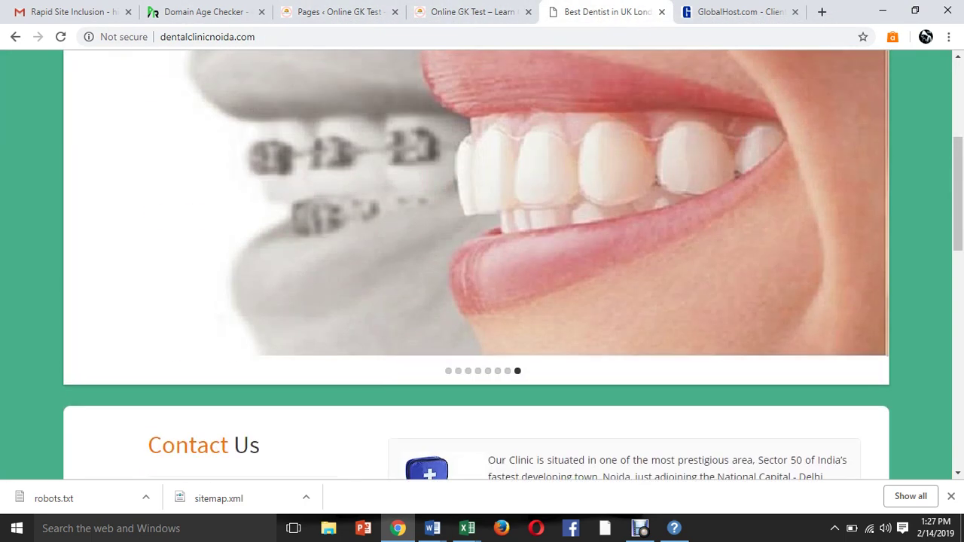
pyautogui.hotkey('ctrl', 'u')
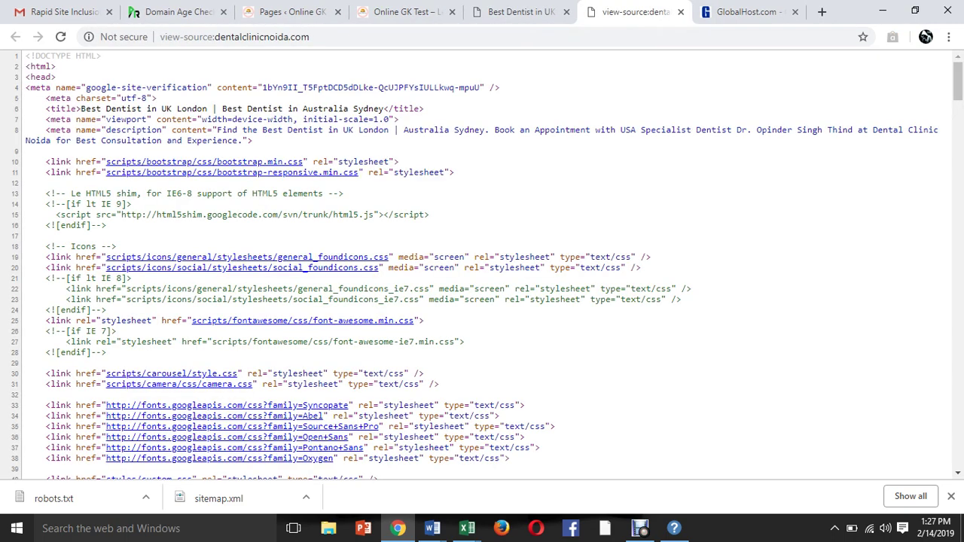
pyautogui.hotkey('ctrl', 'f')
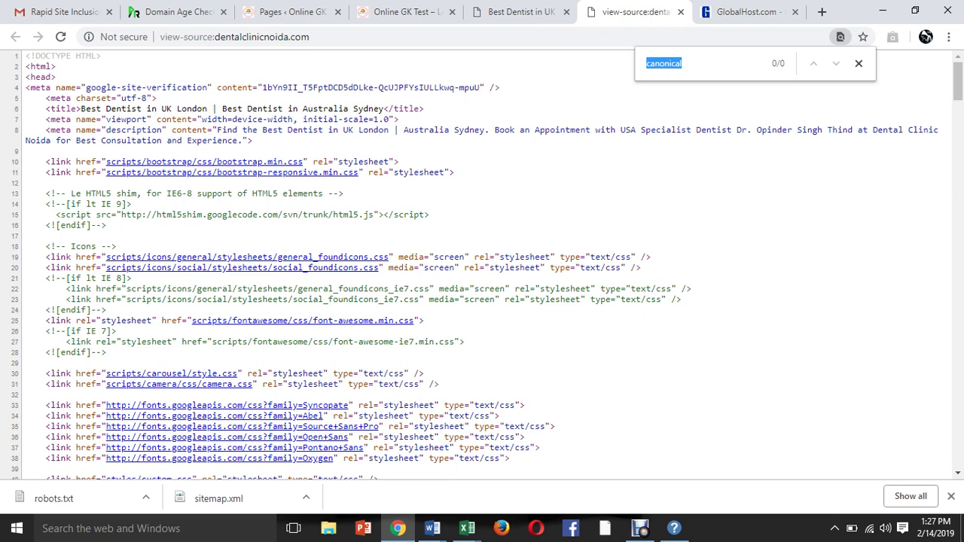
pyautogui.write('goog')
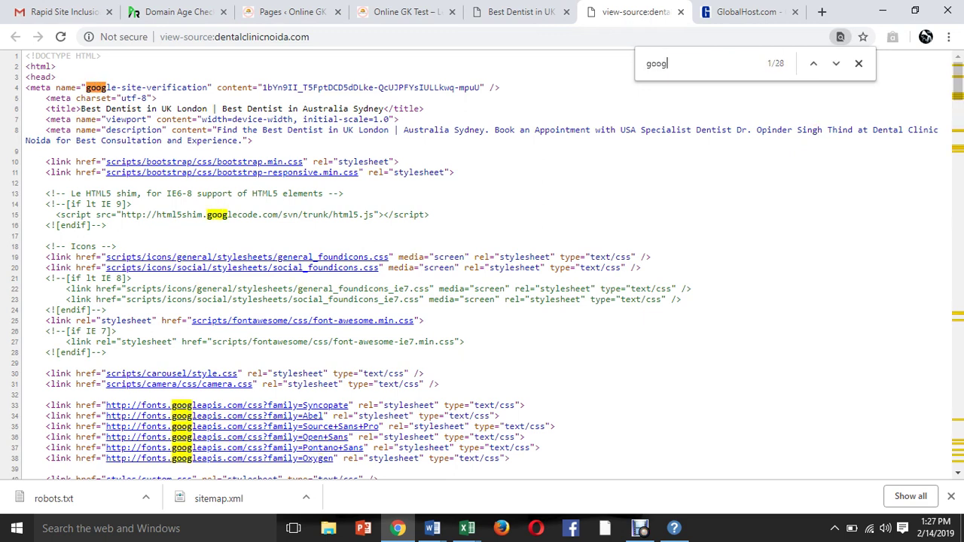
pyautogui.write('le site')
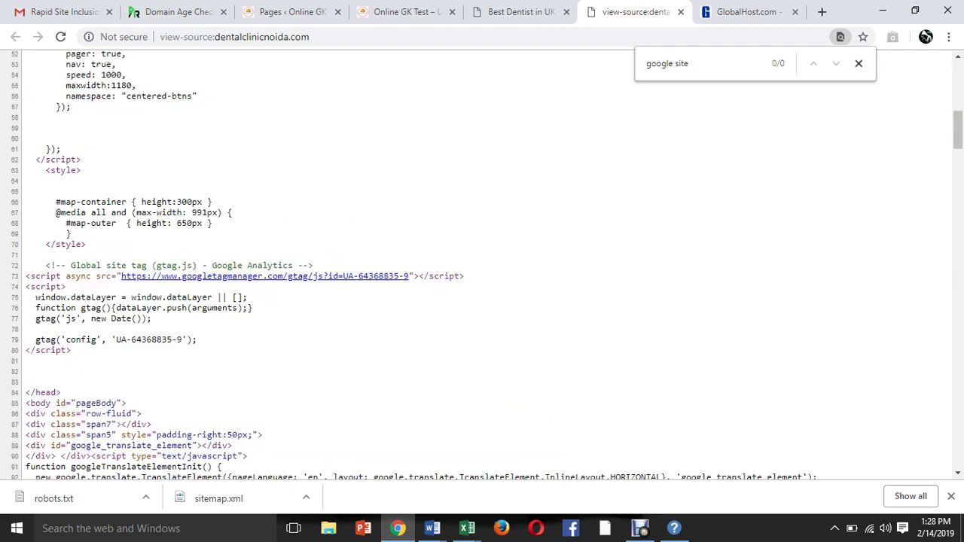
pyautogui.scroll(15, 482, 263)
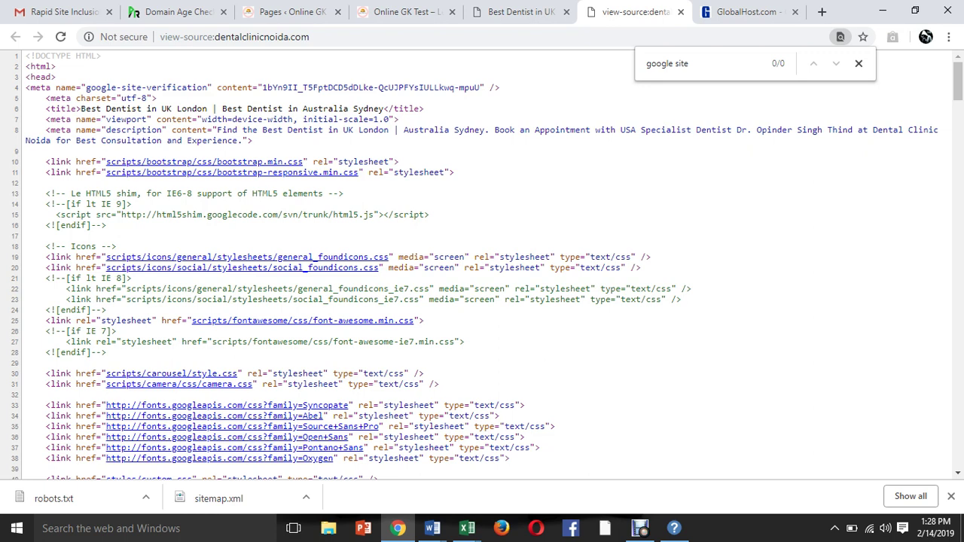
pyautogui.press('BackSpace')
pyautogui.press('BackSpace')
pyautogui.press('BackSpace')
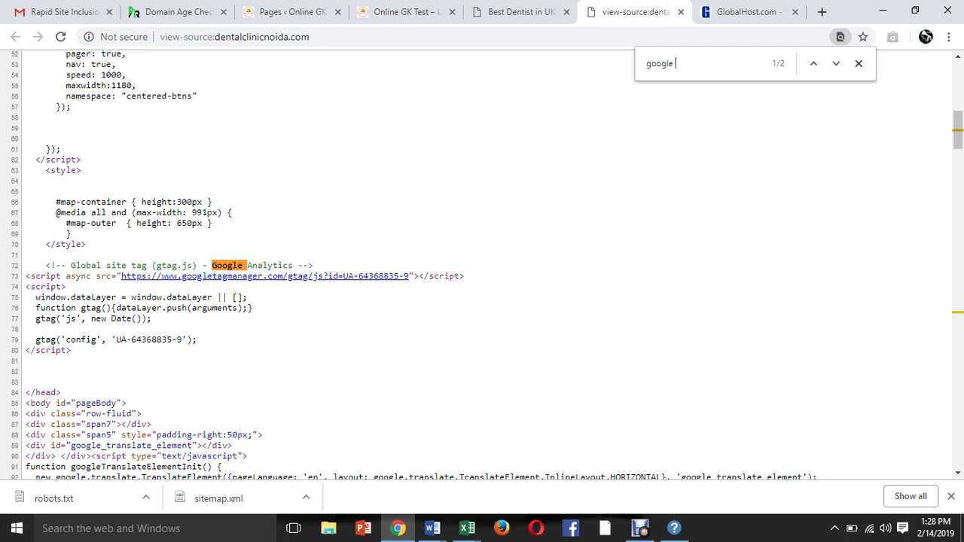
pyautogui.press('BackSpace')
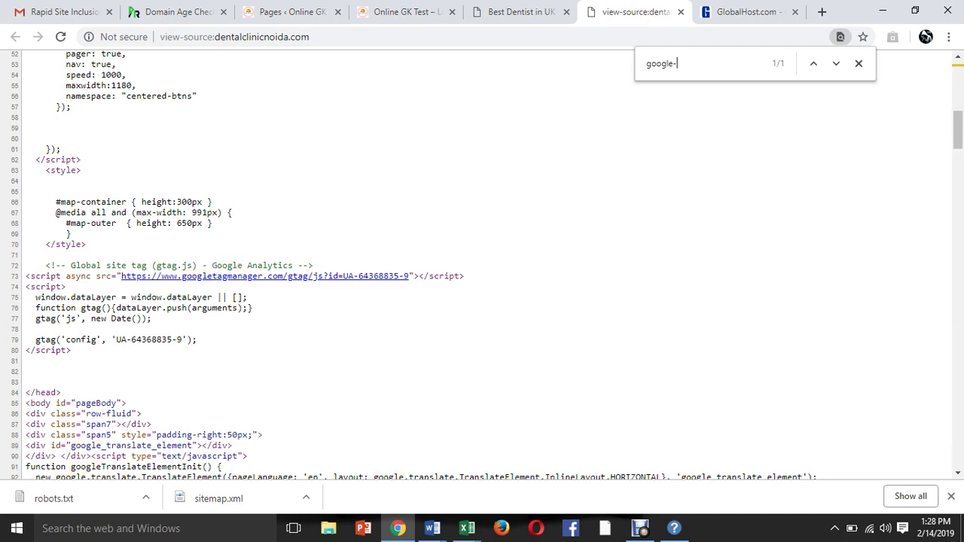
pyautogui.write('-site')
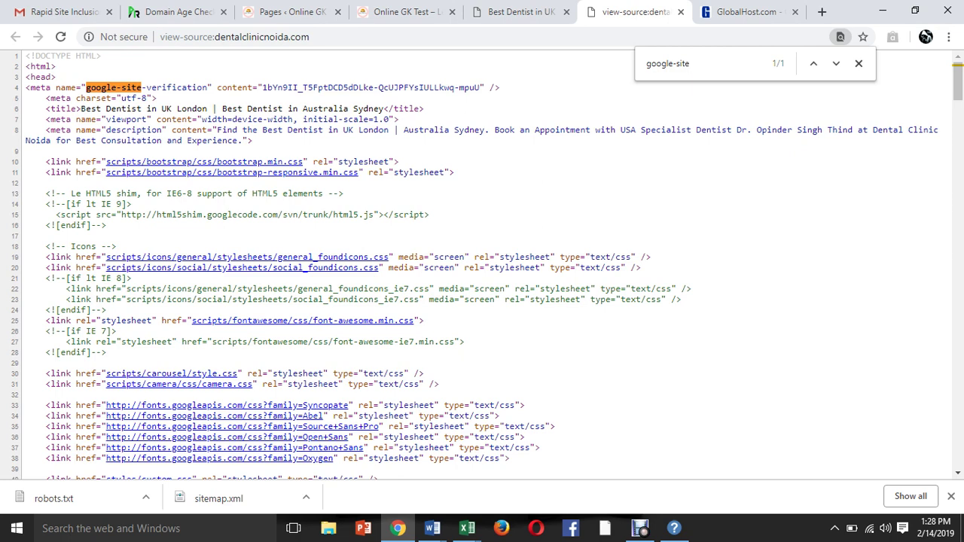
pyautogui.hotkey('ctrl', 'a')
# Go through the open tabs to the bulk domain age checker and scroll its results.
pyautogui.click(490, 12)
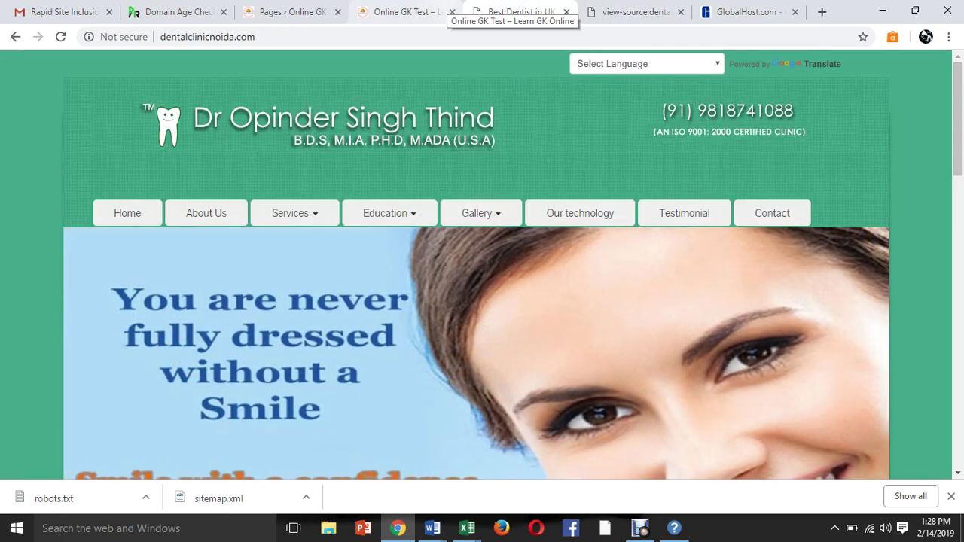
pyautogui.hotkey('ctrl', 'shift', 'Tab')
pyautogui.hotkey('ctrl', 'shift', 'Tab')
pyautogui.hotkey('ctrl', 'Tab')
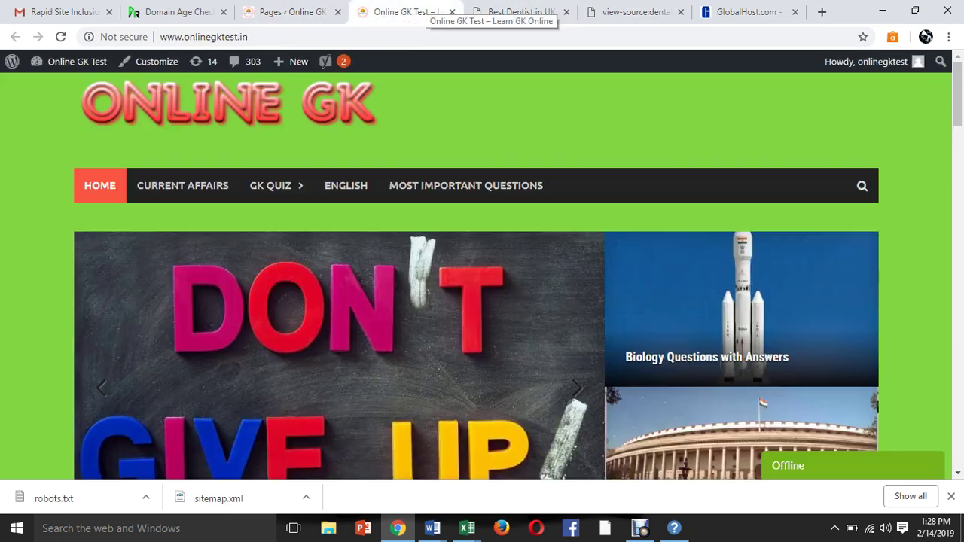
pyautogui.hotkey('ctrl', 'Tab')
pyautogui.hotkey('ctrl', 'Tab')
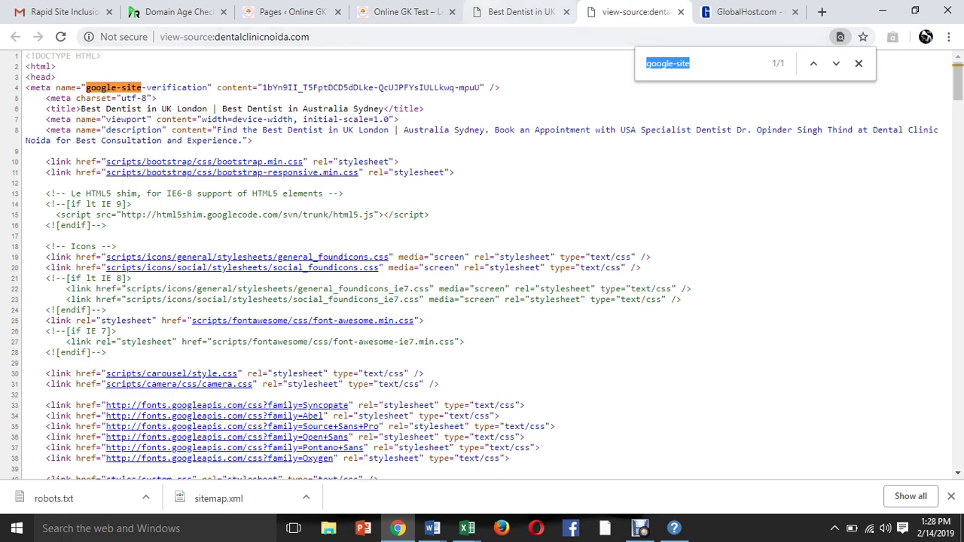
pyautogui.click(520, 11)
pyautogui.click(413, 11)
pyautogui.click(290, 11)
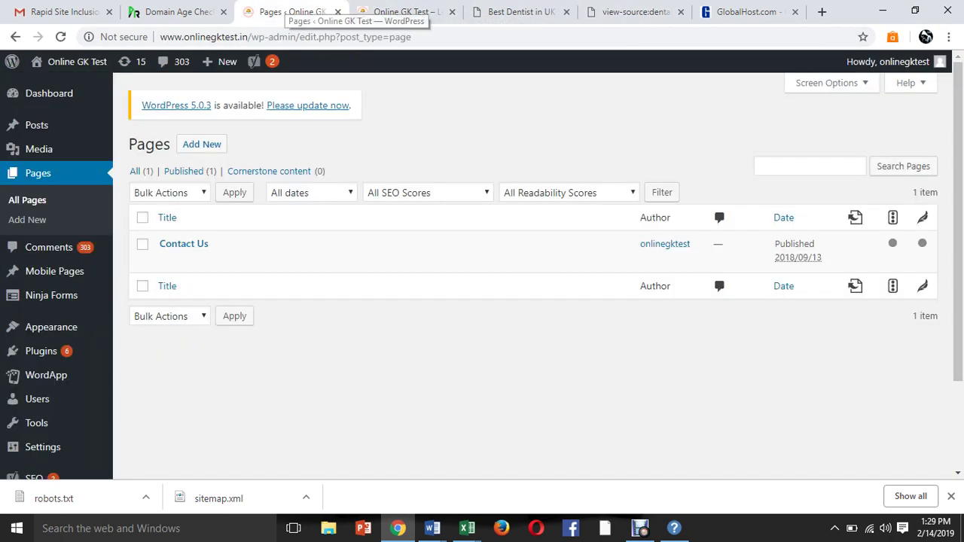
pyautogui.click(198, 11)
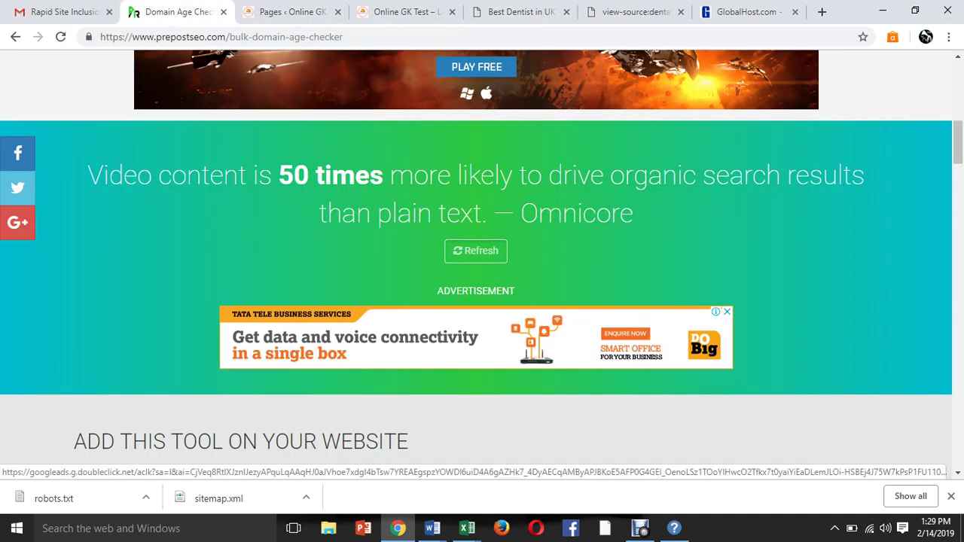
pyautogui.scroll(-5, 474, 337)
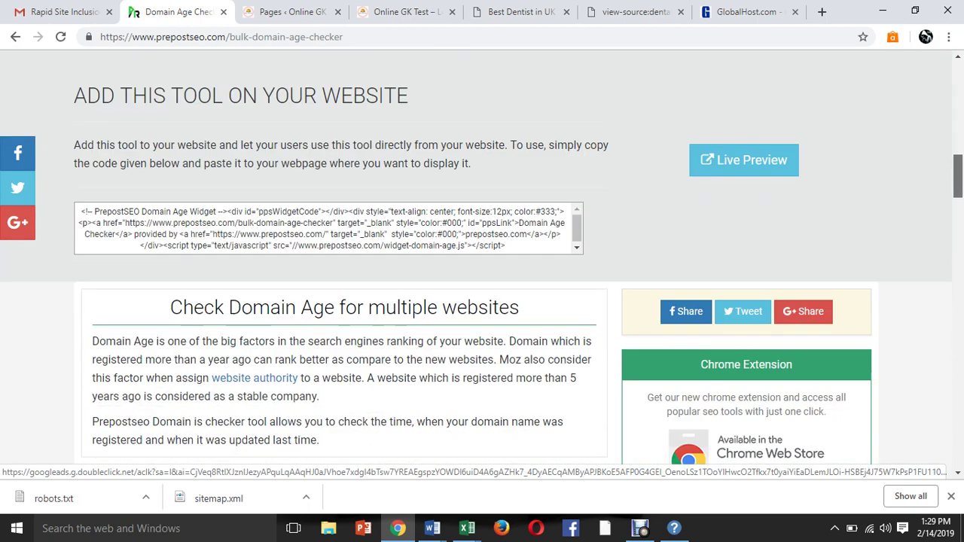
pyautogui.scroll(-4, 474, 337)
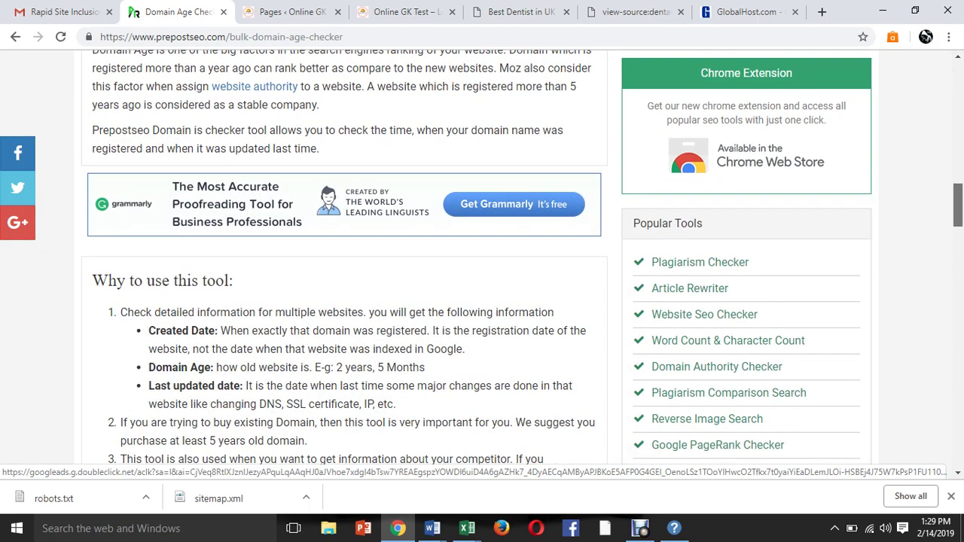
pyautogui.scroll(2, 344, 204)
# Bring up the GK Online Test SEO Recommendation Report in Word, keeping the broken shortcut.
pyautogui.click(605, 528)
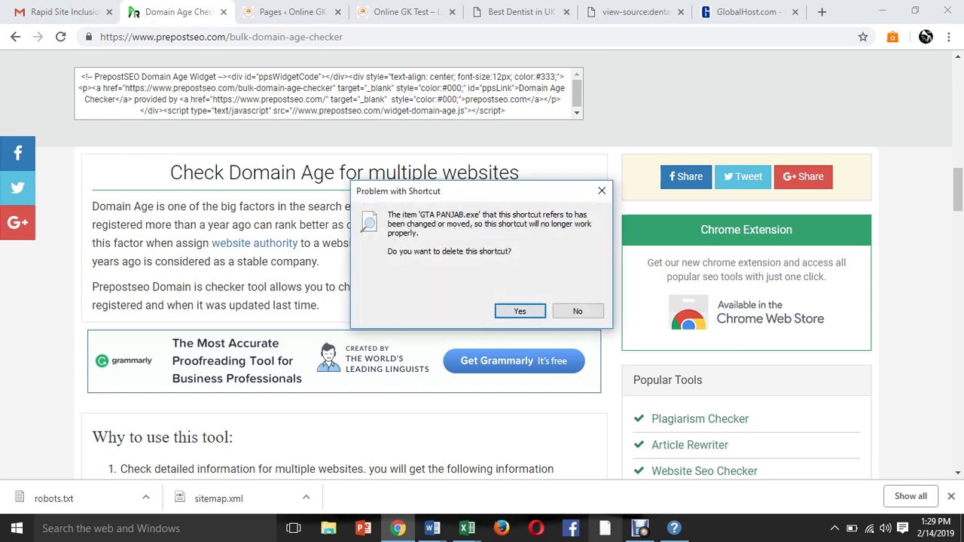
pyautogui.click(577, 311)
pyautogui.moveTo(433, 528)
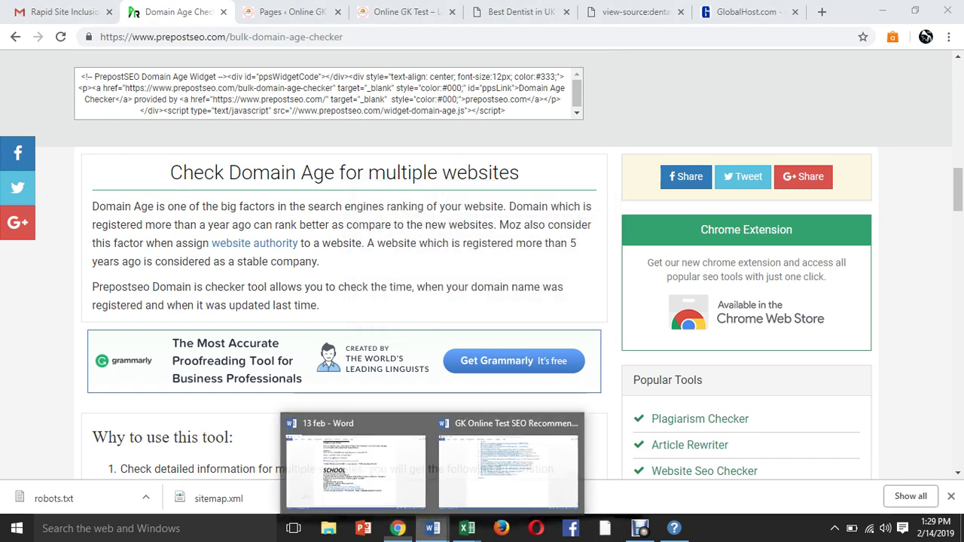
pyautogui.click(509, 470)
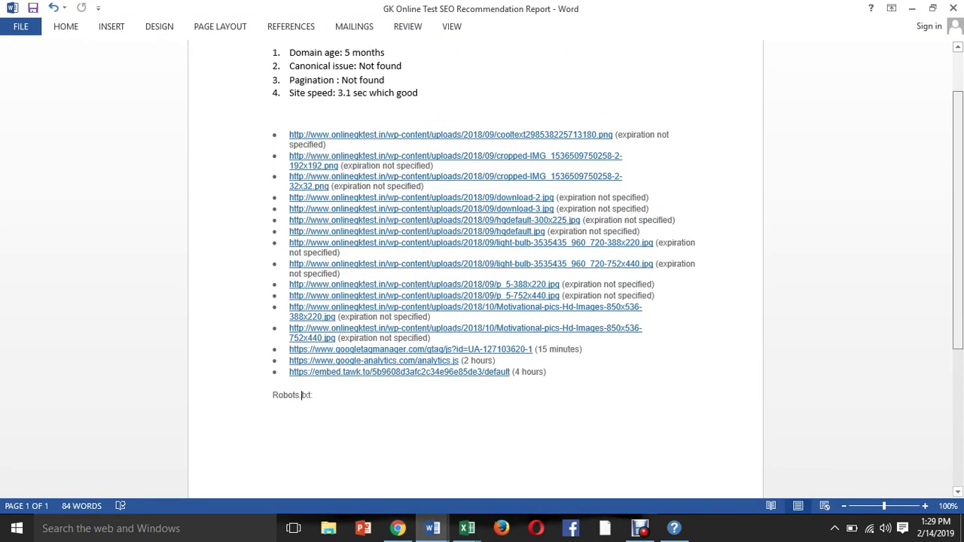
# Review the Word report's findings, including domain age 5 months, then return to Chrome.
pyautogui.scroll(3, 303, 395)
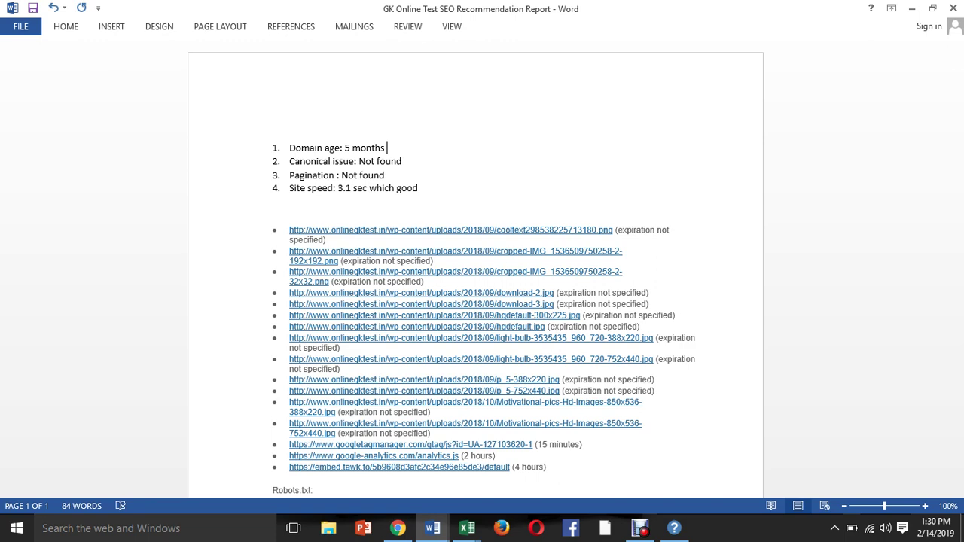
pyautogui.click(398, 528)
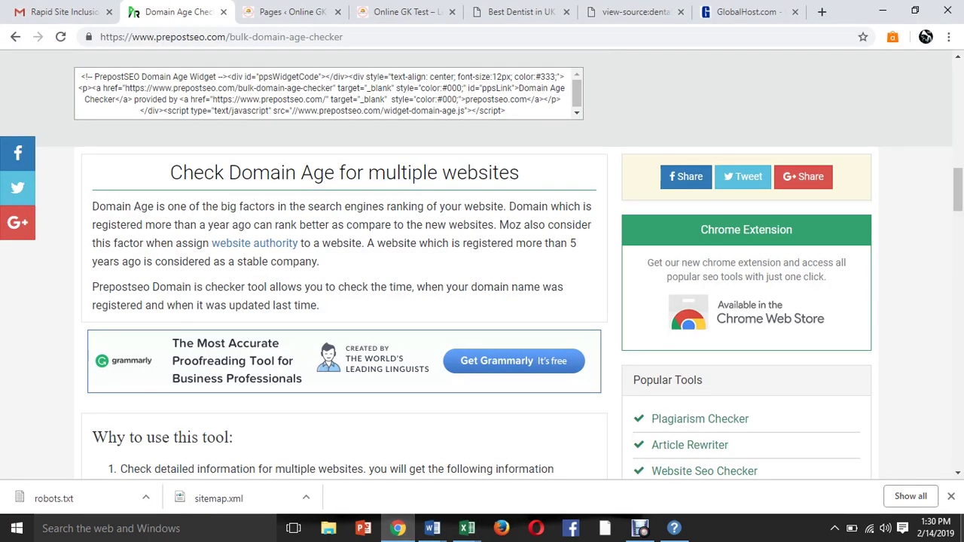
# From the Online GK Test homepage, open the ENGLISH 'Learn Competitive English' category archive.
pyautogui.click(406, 11)
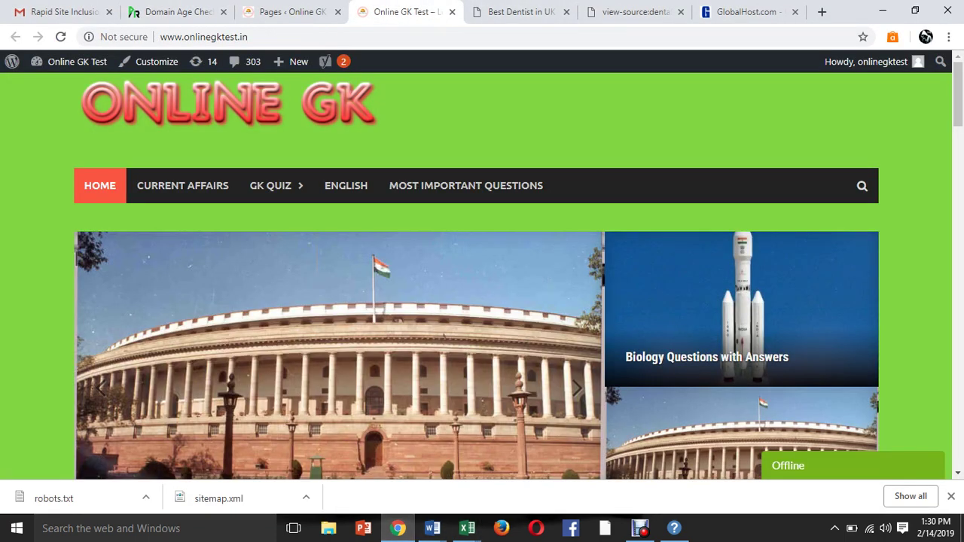
pyautogui.scroll(-1, 477, 304)
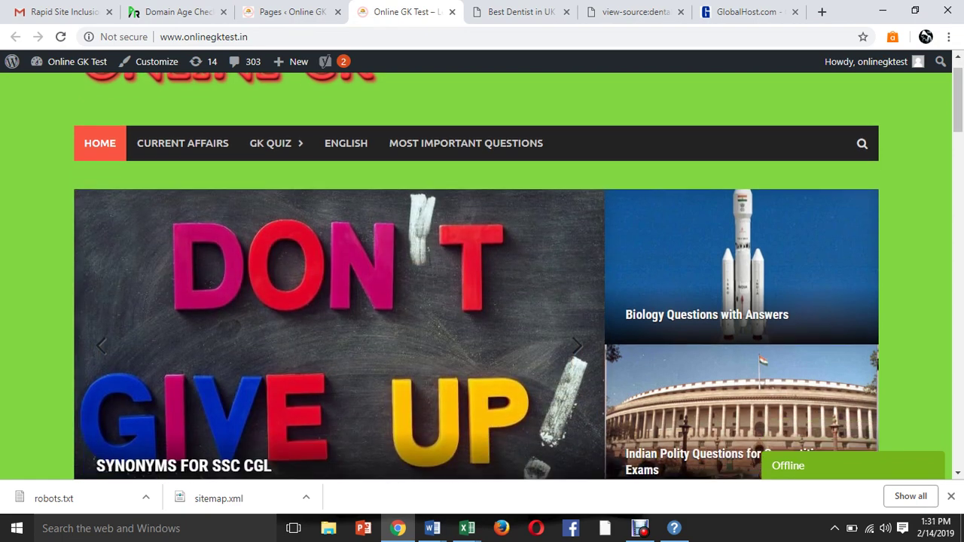
pyautogui.moveTo(271, 143)
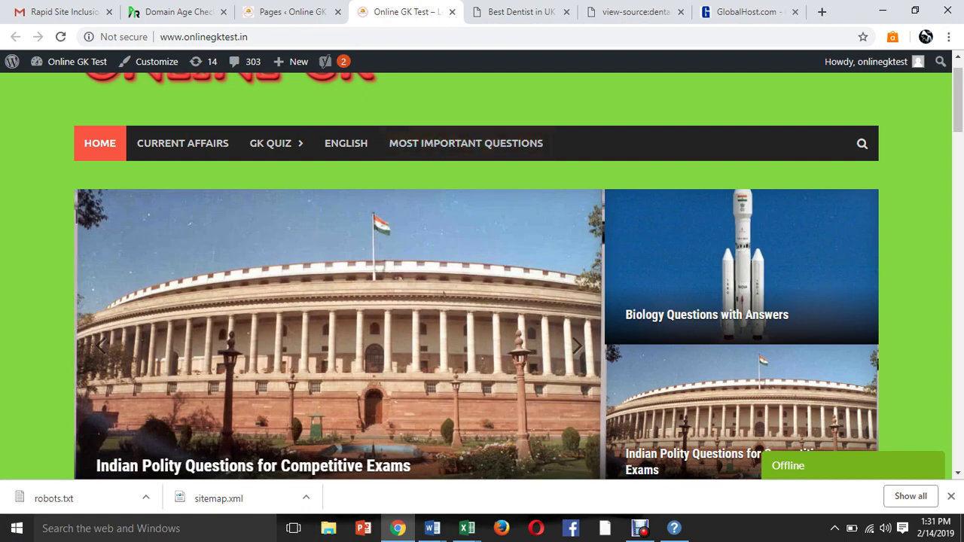
pyautogui.scroll(-1, 467, 98)
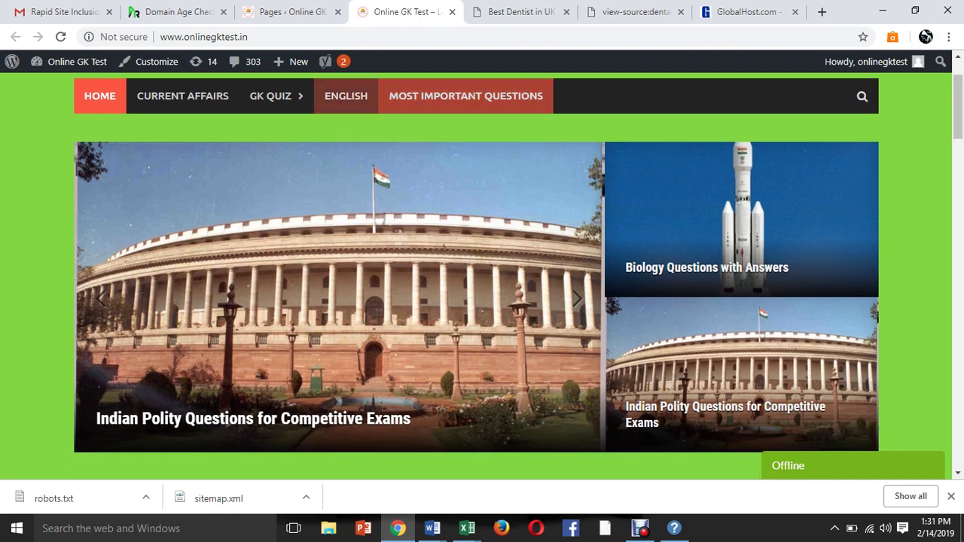
pyautogui.click(345, 96)
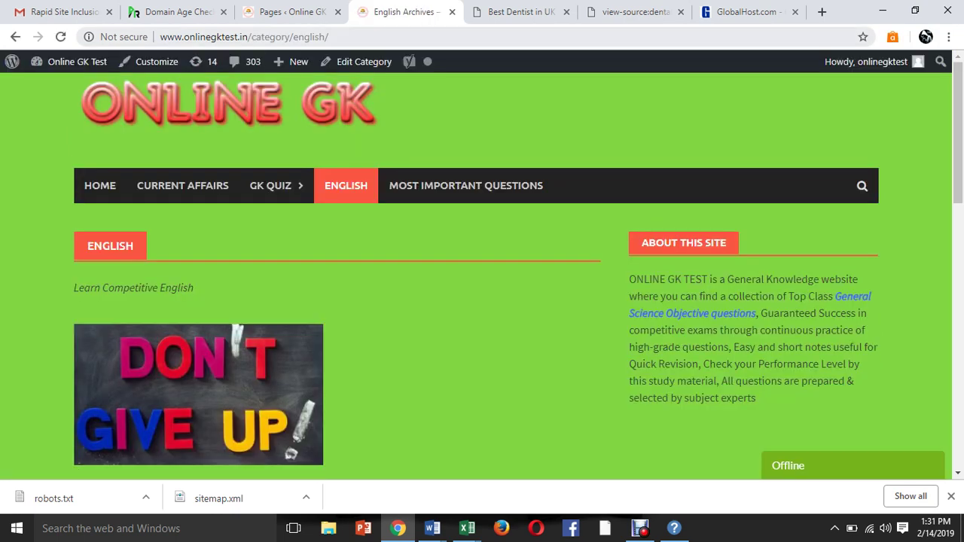
# Choose Plain under Settings > Permalinks in WordPress admin and save it.
pyautogui.click(287, 11)
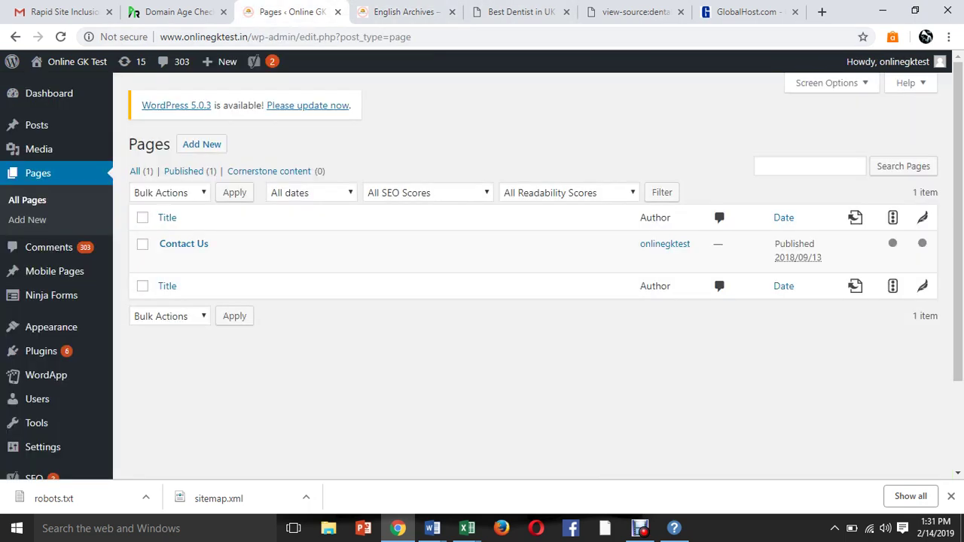
pyautogui.moveTo(68, 328)
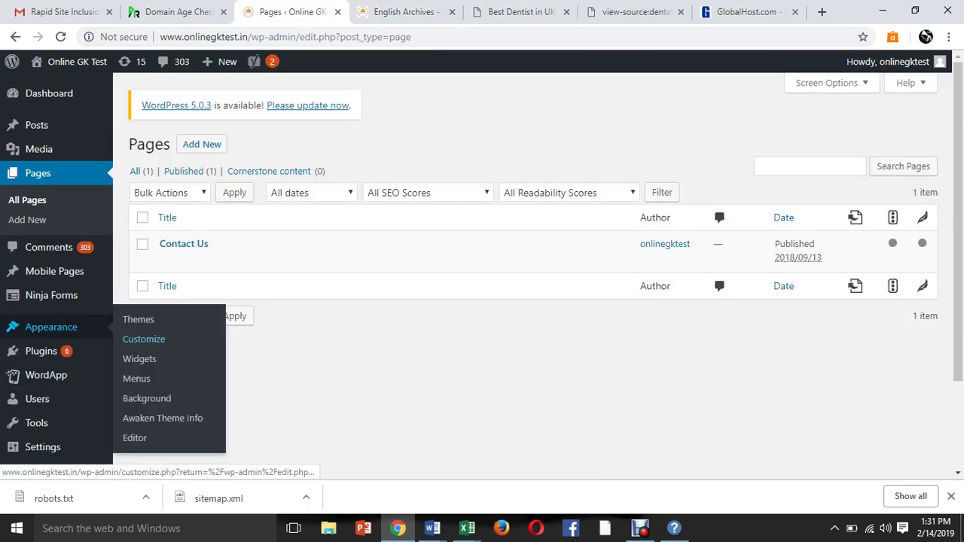
pyautogui.moveTo(41, 351)
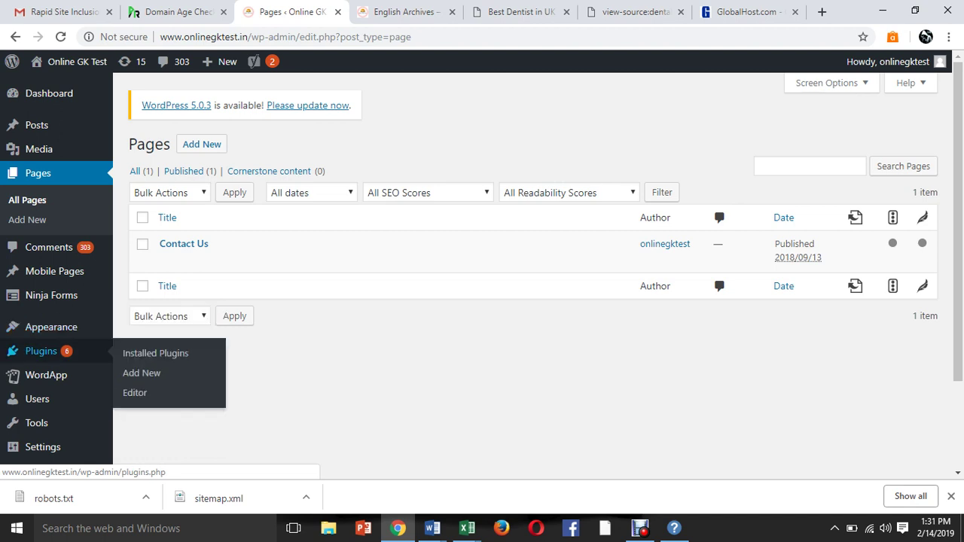
pyautogui.moveTo(43, 446)
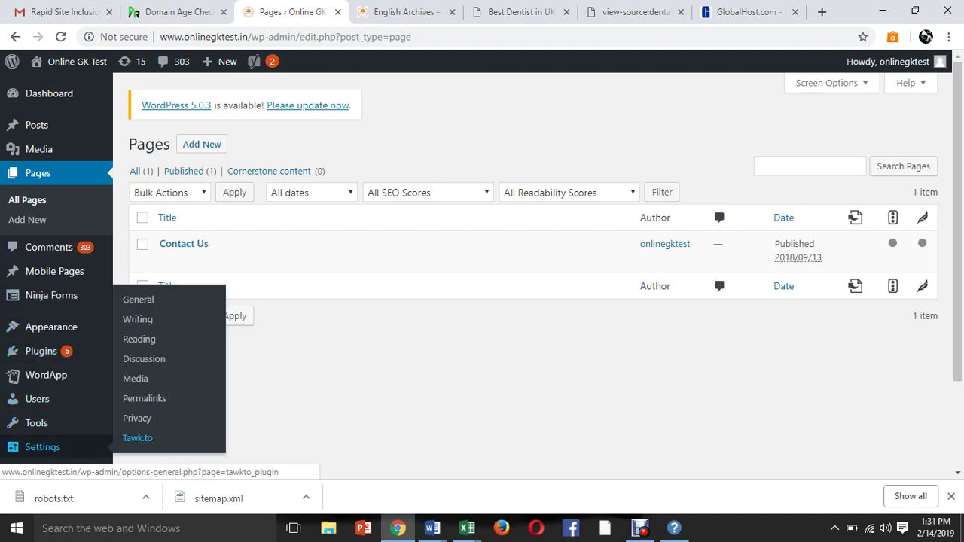
pyautogui.click(144, 399)
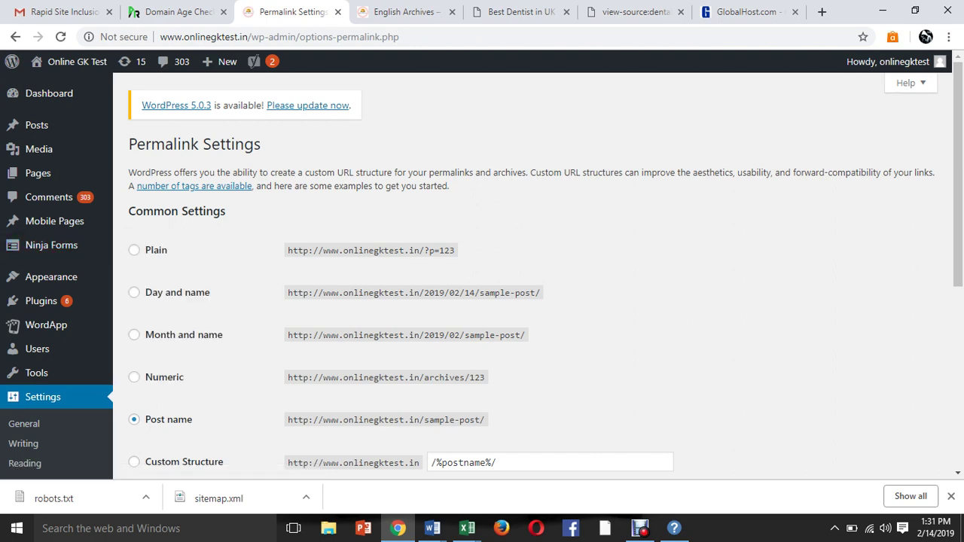
pyautogui.click(134, 250)
pyautogui.scroll(-2, 482, 286)
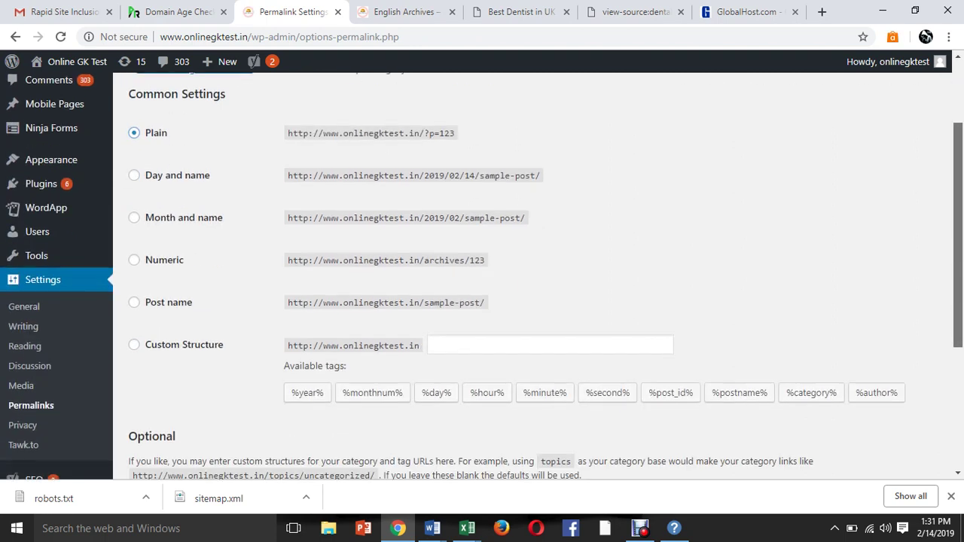
pyautogui.scroll(-2, 482, 287)
pyautogui.click(534, 437)
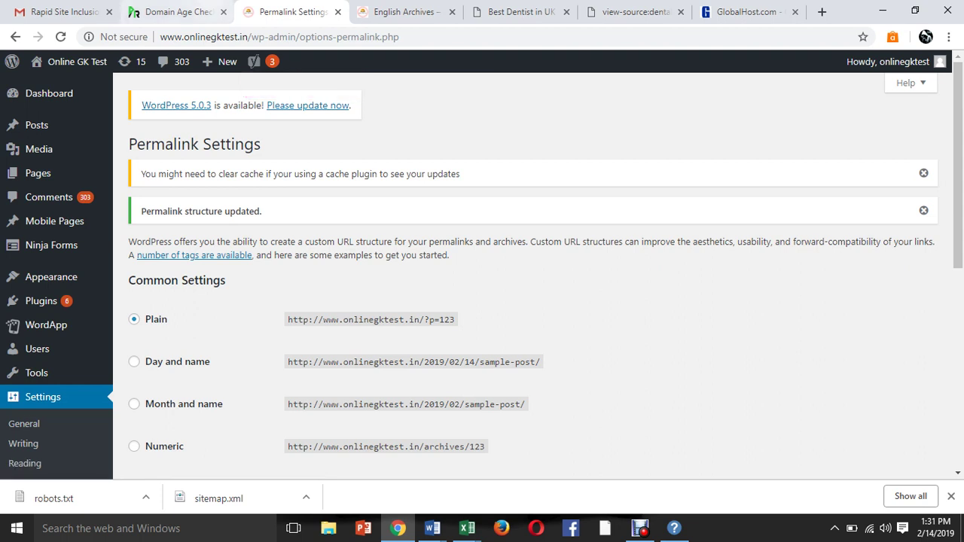
# Open GK QUIZ > General Science on the live site in a new tab, highlighting cat=15.
pyautogui.moveTo(75, 61)
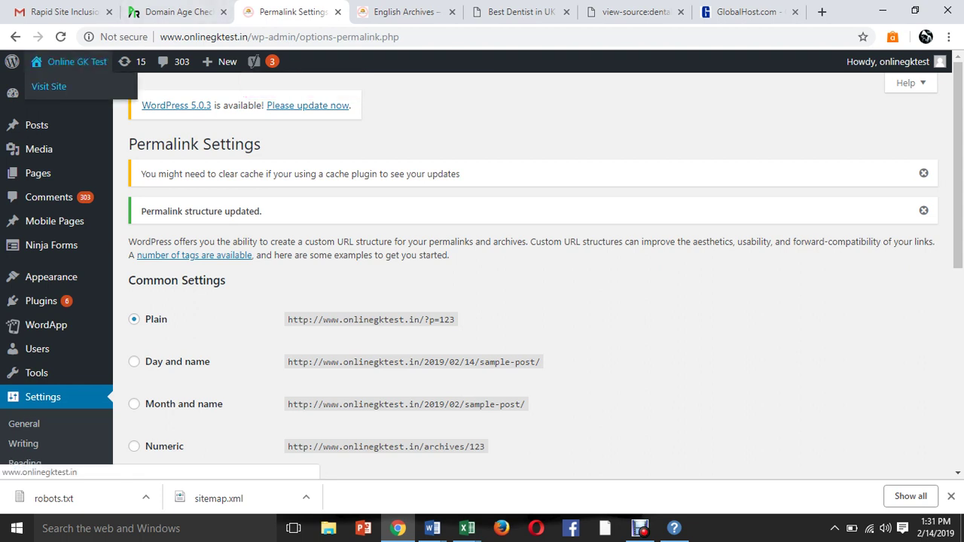
pyautogui.middleClick(49, 86)
pyautogui.hotkey('ctrl', 'Tab')
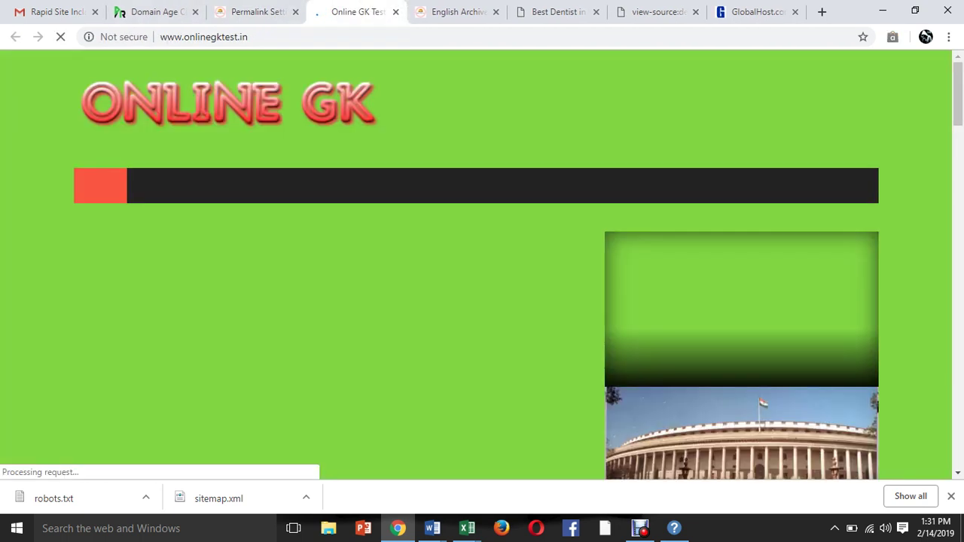
pyautogui.moveTo(271, 185)
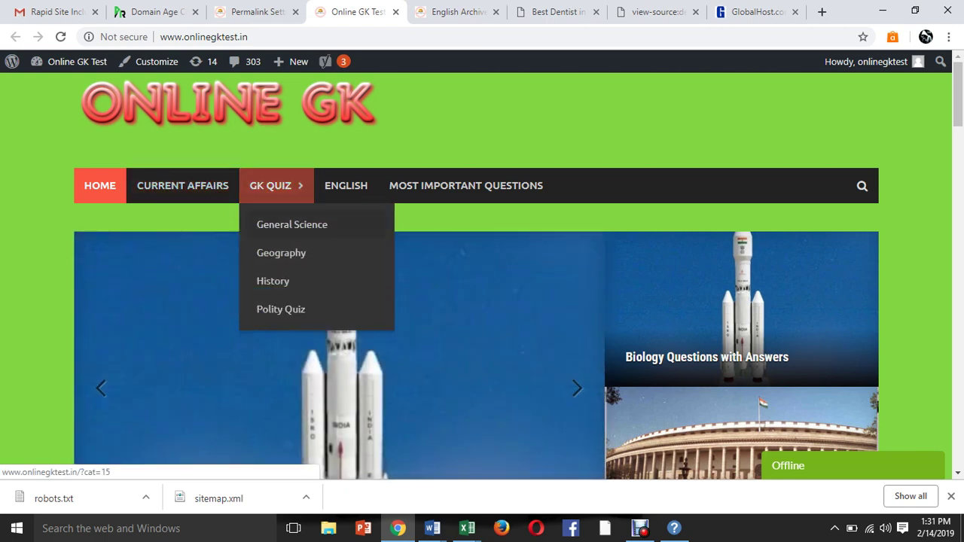
pyautogui.click(293, 225)
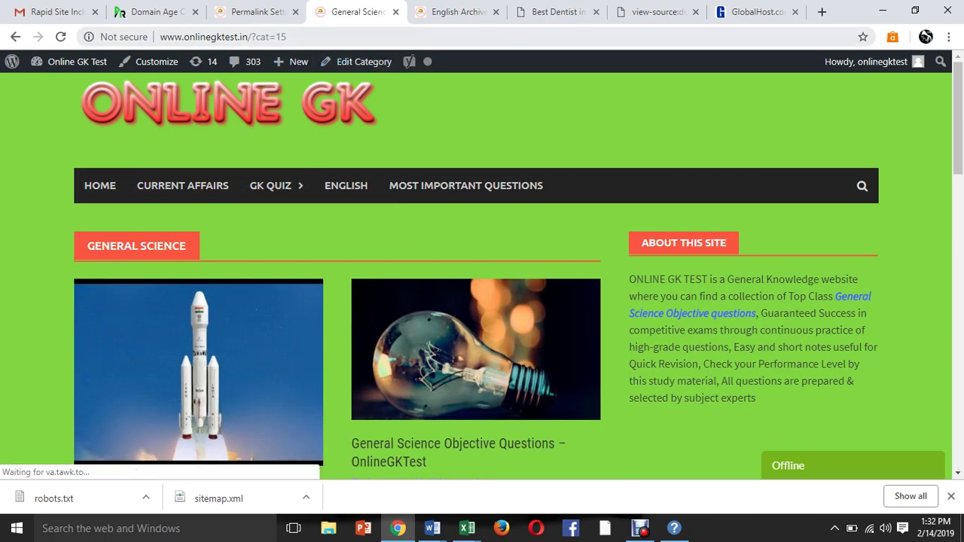
pyautogui.moveTo(256, 37); pyautogui.dragTo(287, 36)
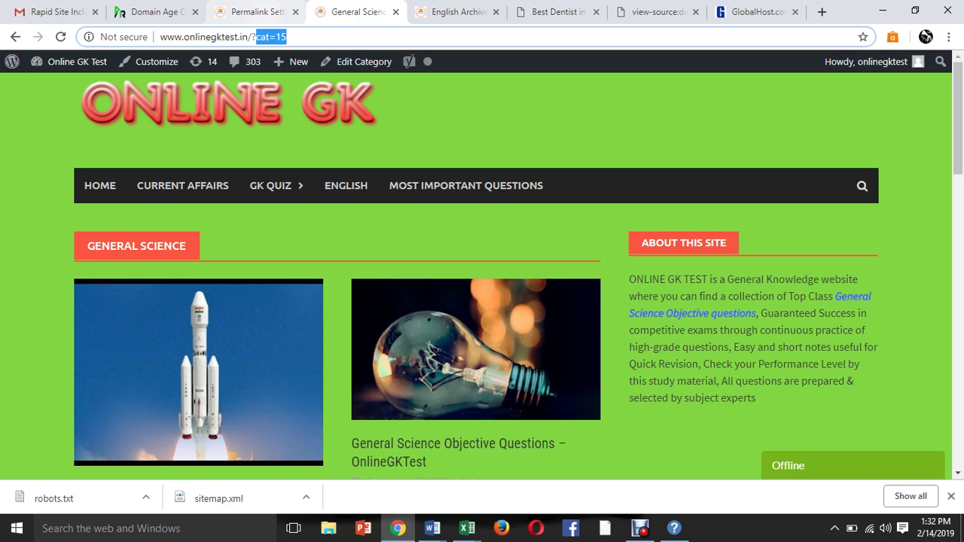
# Save the Post name (/%postname%/) permalink structure, then go to the General Science tab.
pyautogui.click(252, 11)
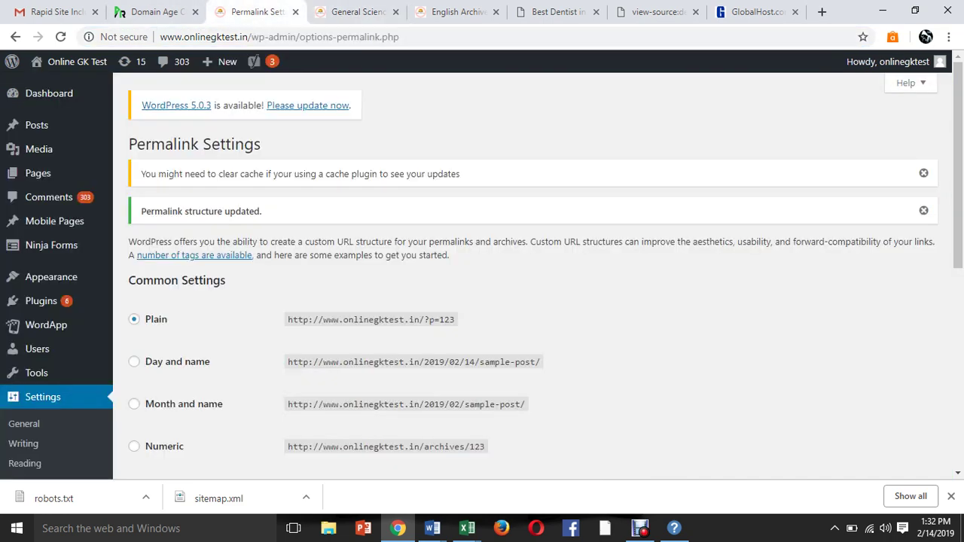
pyautogui.scroll(-1, 527, 301)
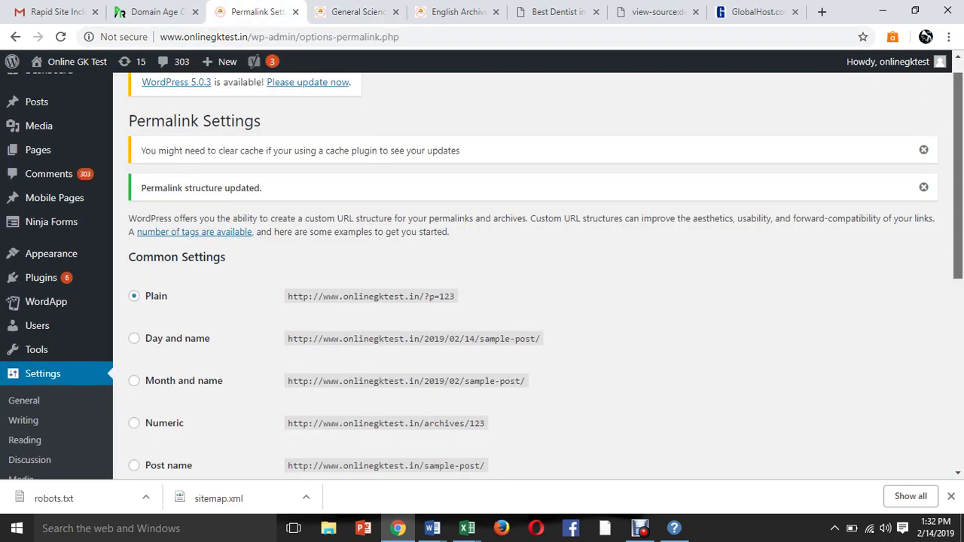
pyautogui.scroll(-2, 527, 301)
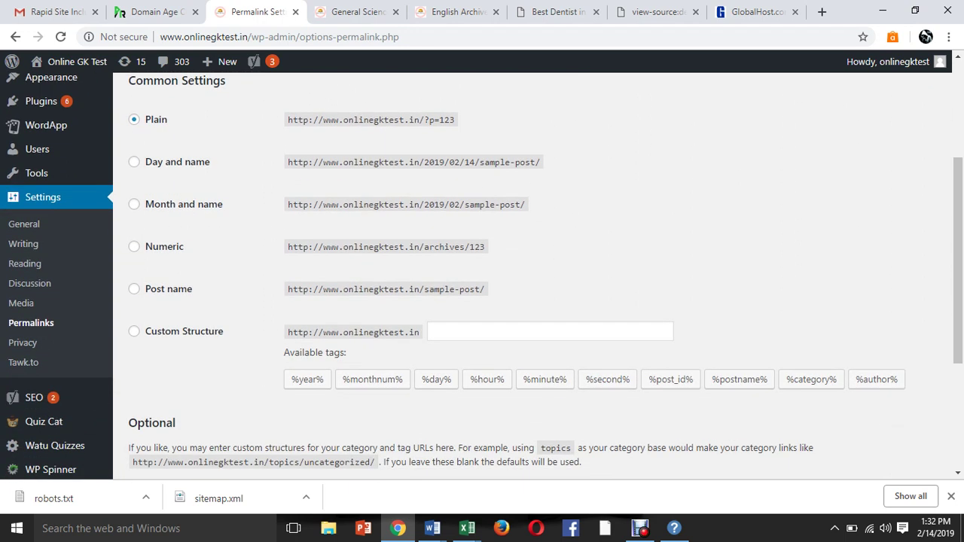
pyautogui.click(134, 288)
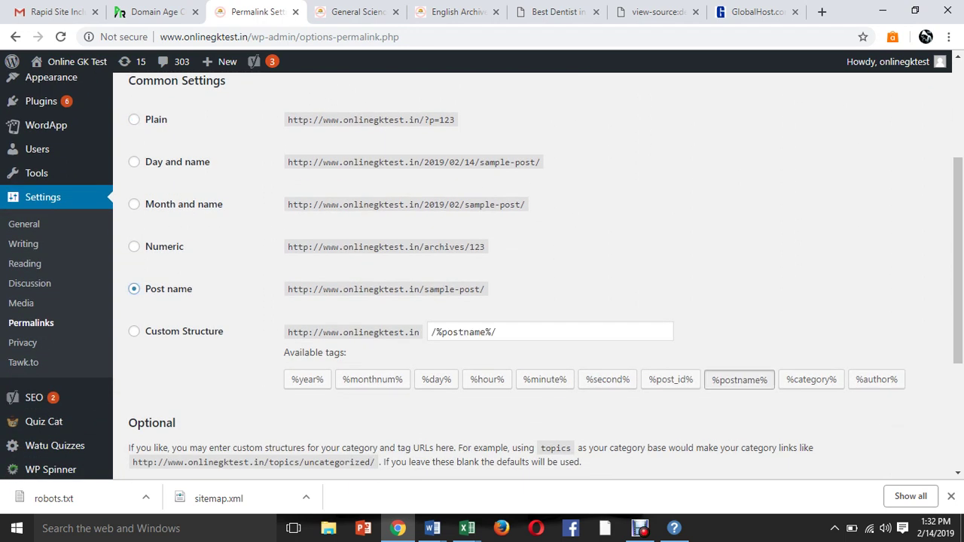
pyautogui.scroll(-3, 528, 272)
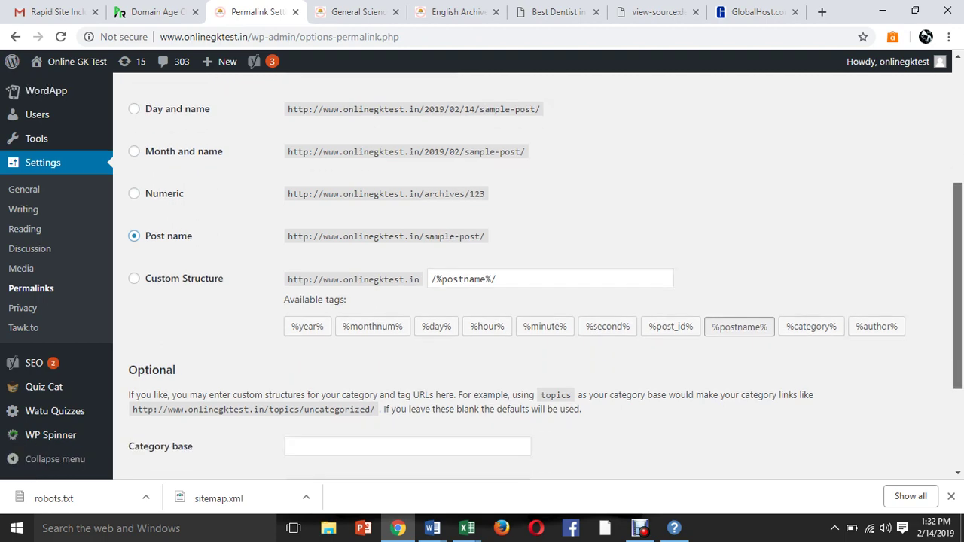
pyautogui.click(533, 402)
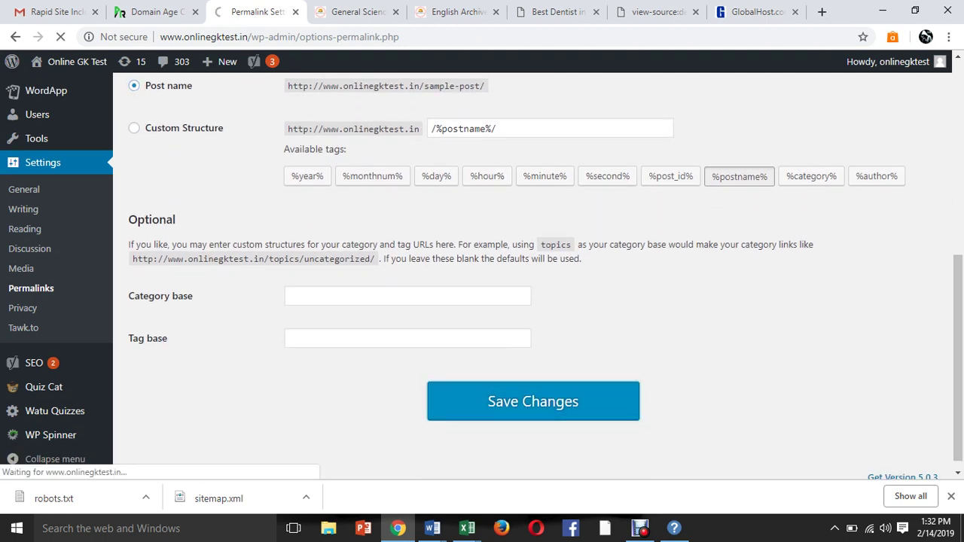
pyautogui.hotkey('ctrl', 'Tab')
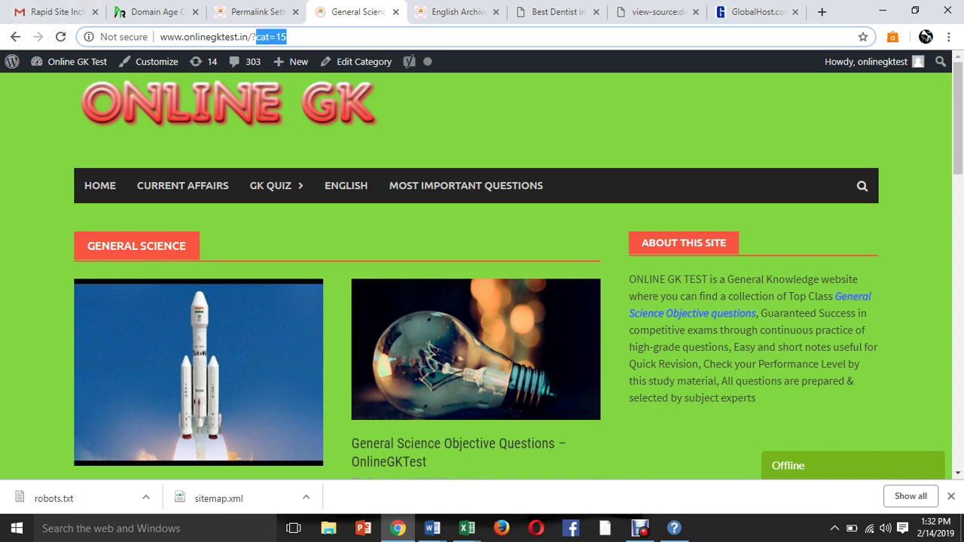
# Reload General Science at /category/gk-questions/general-science/ and scroll through its posts.
pyautogui.press('Return')
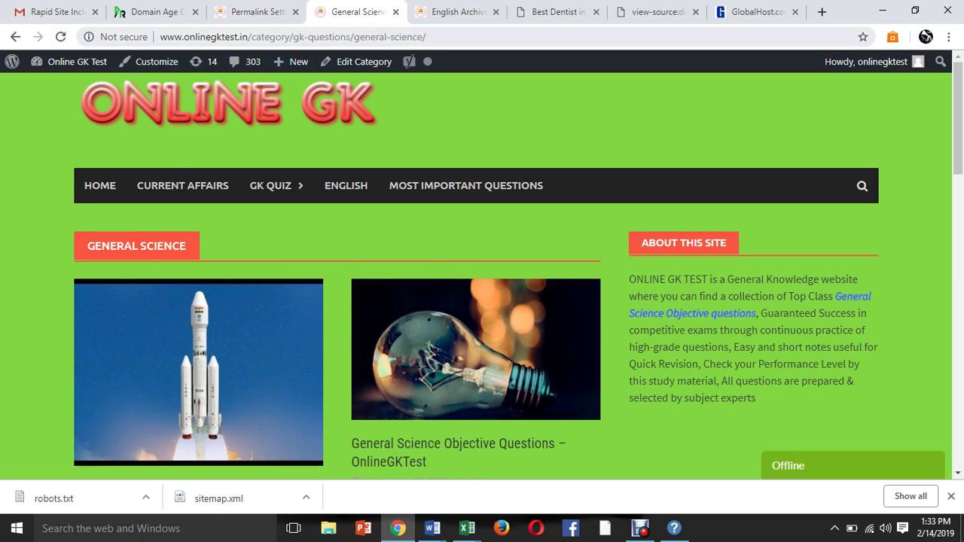
pyautogui.moveTo(294, 37); pyautogui.dragTo(426, 37)
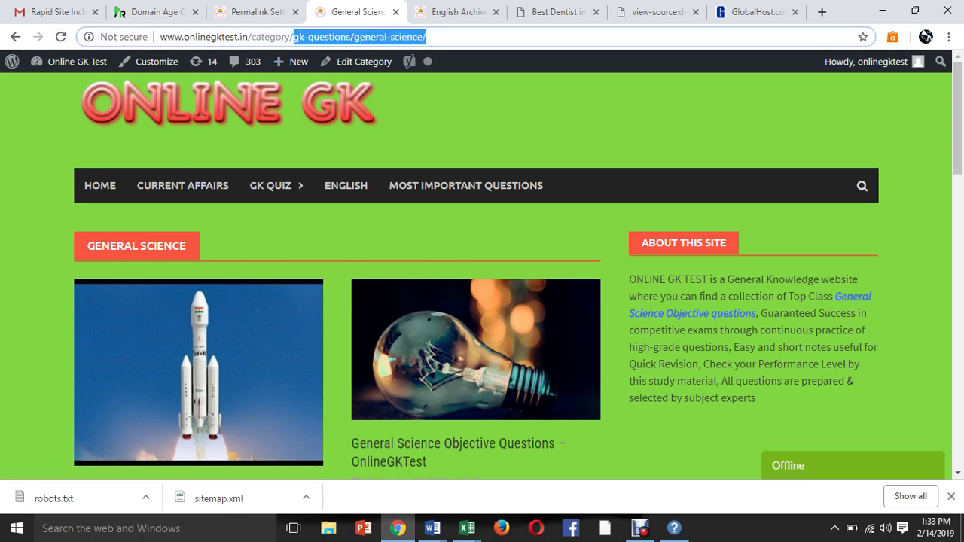
pyautogui.click(426, 37)
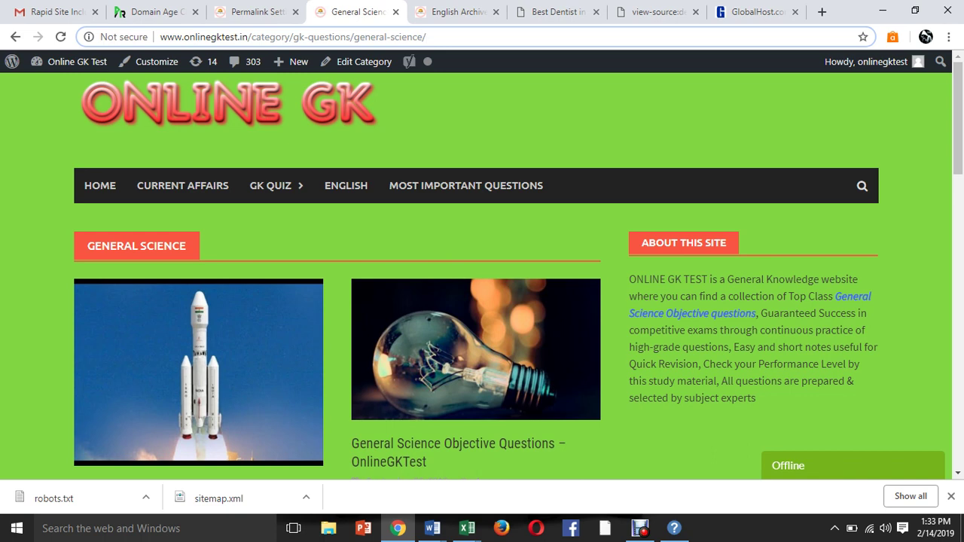
pyautogui.scroll(-10, 482, 271)
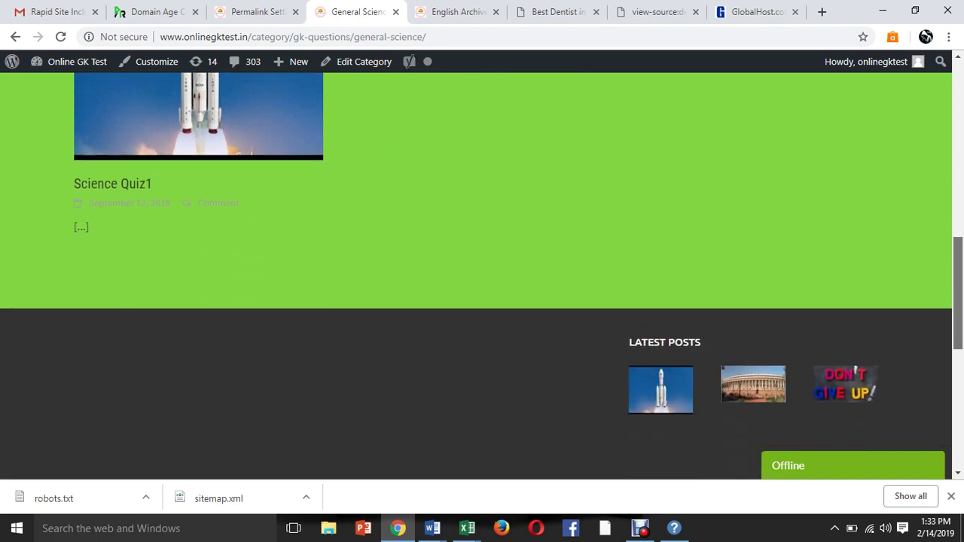
pyautogui.scroll(2, 482, 271)
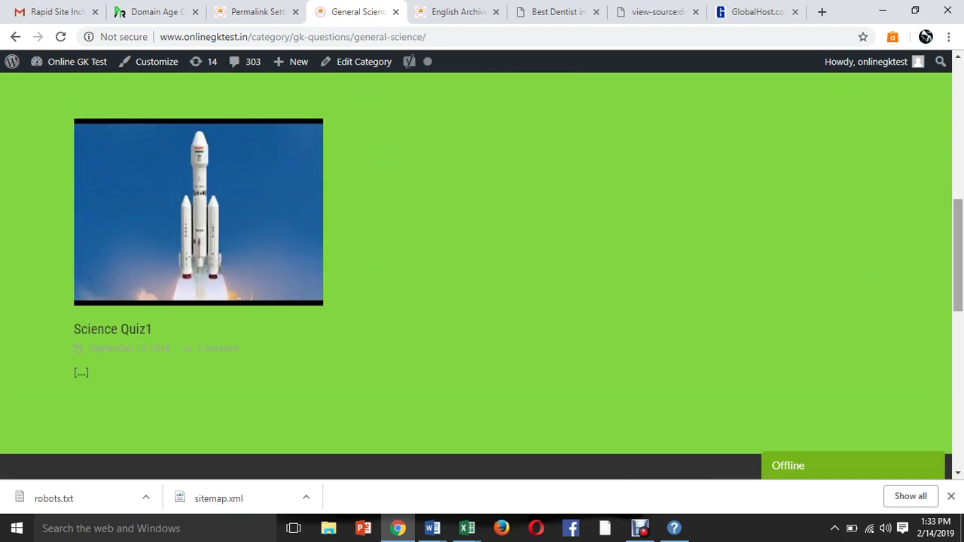
pyautogui.scroll(3, 482, 271)
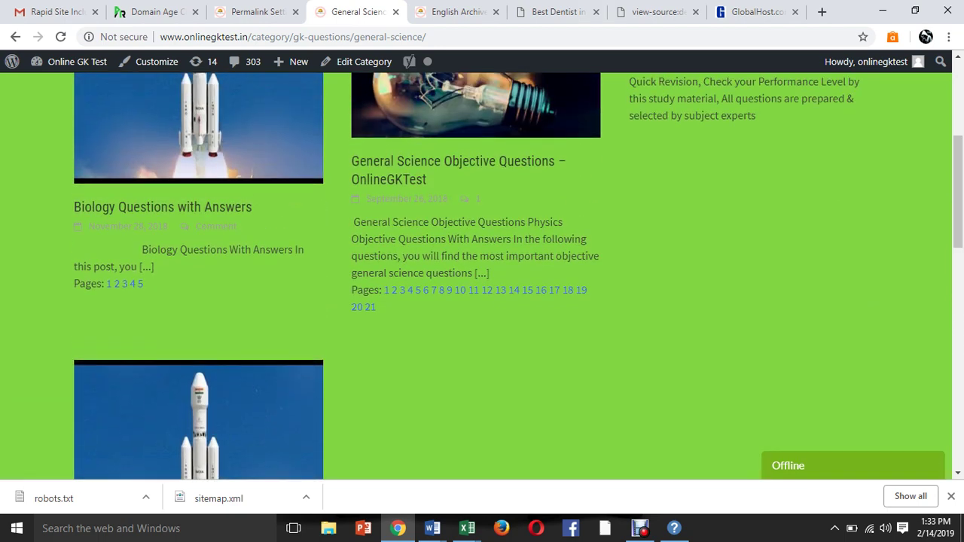